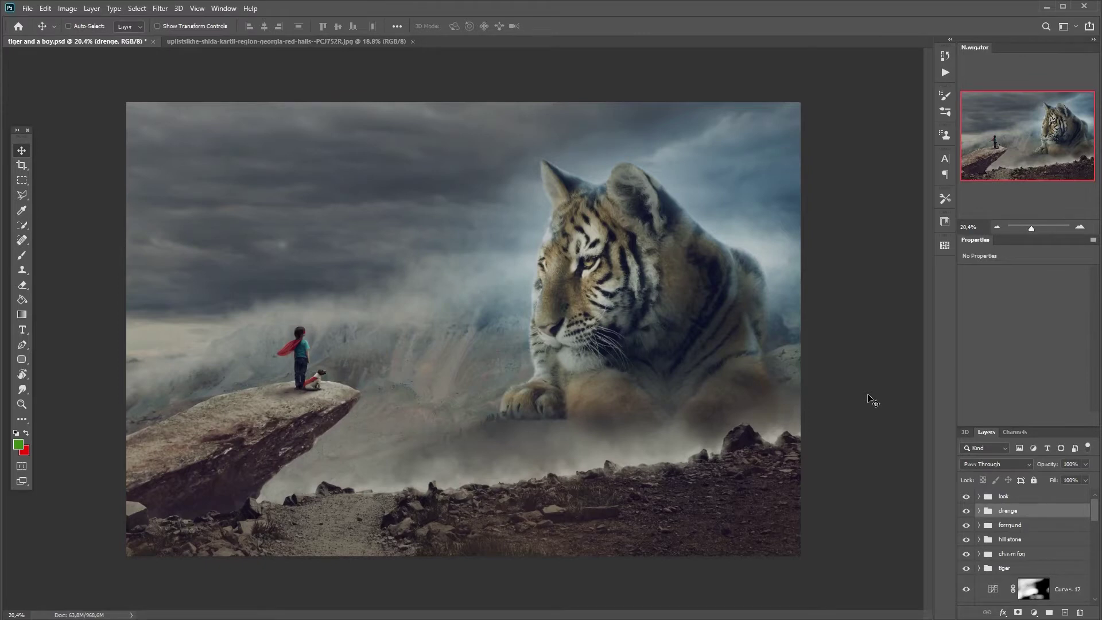
- Switch to the browser and look over the Envato Elements photo results for clouds
{"action": "key", "text": "alt+Tab"}
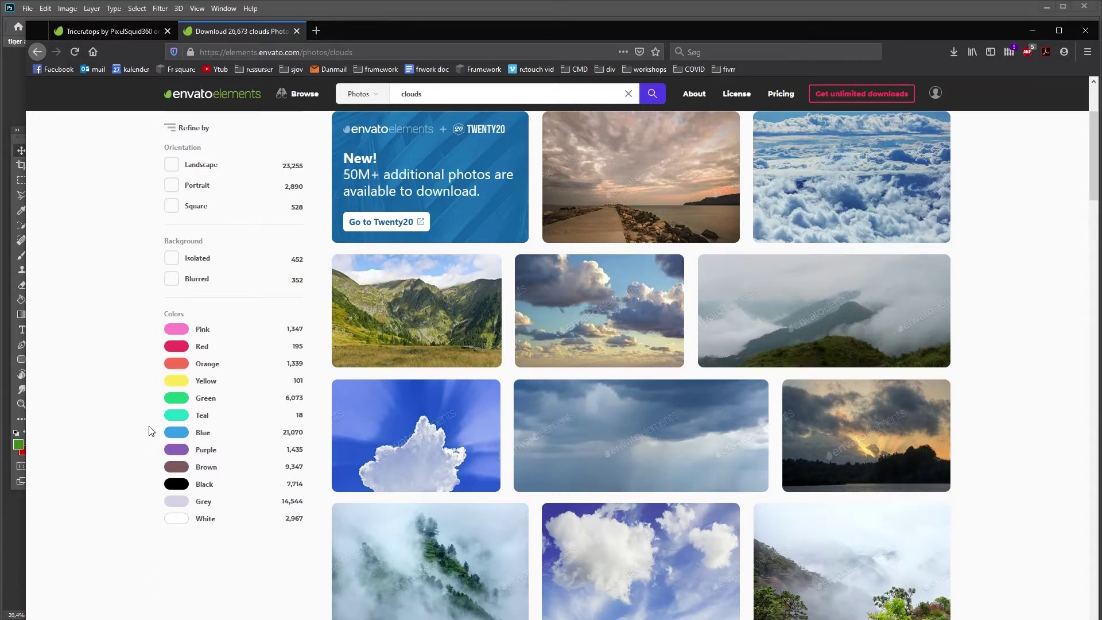
{"action": "scroll", "coordinate": [151, 431], "scroll_direction": "down", "scroll_amount": 3}
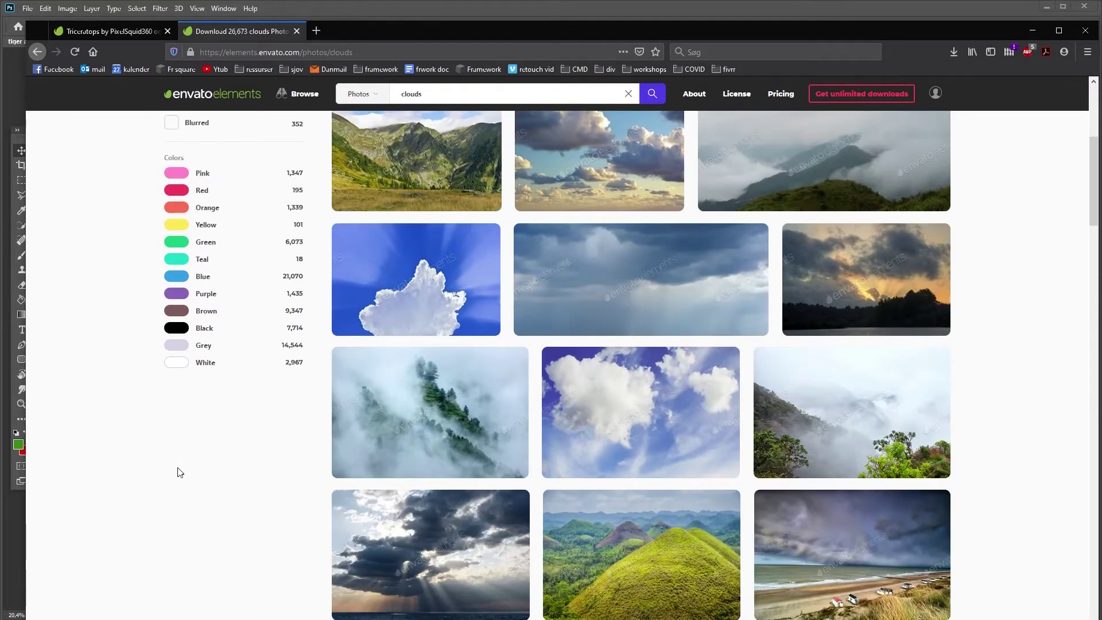
{"action": "scroll", "coordinate": [178, 467], "scroll_direction": "up", "scroll_amount": 5}
{"action": "left_click", "coordinate": [360, 93]}
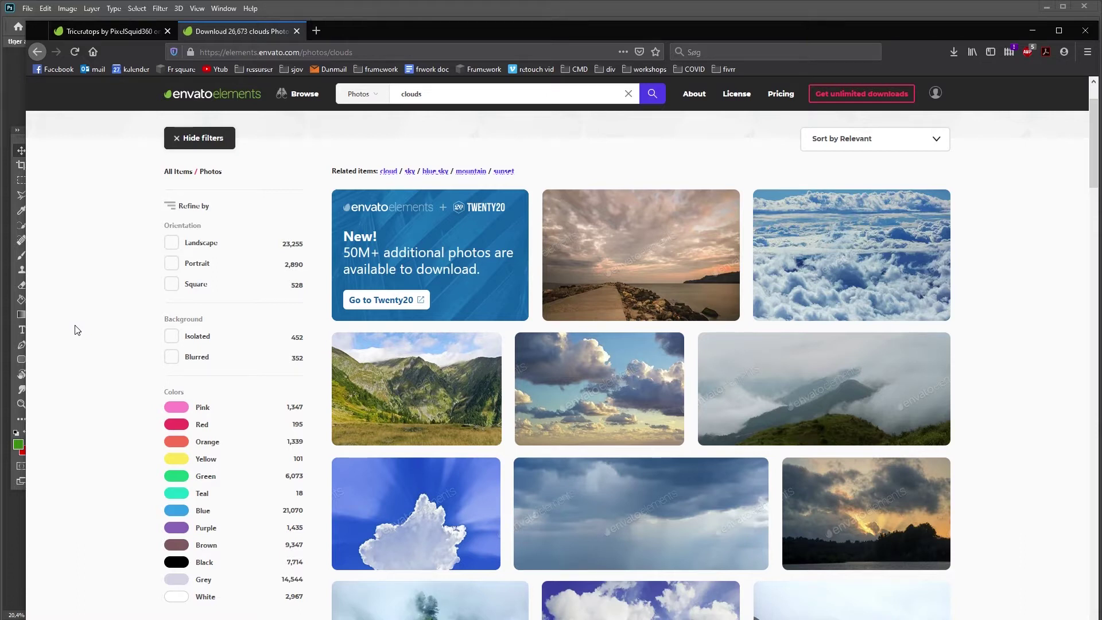
{"action": "scroll", "coordinate": [126, 402], "scroll_direction": "down", "scroll_amount": 1}
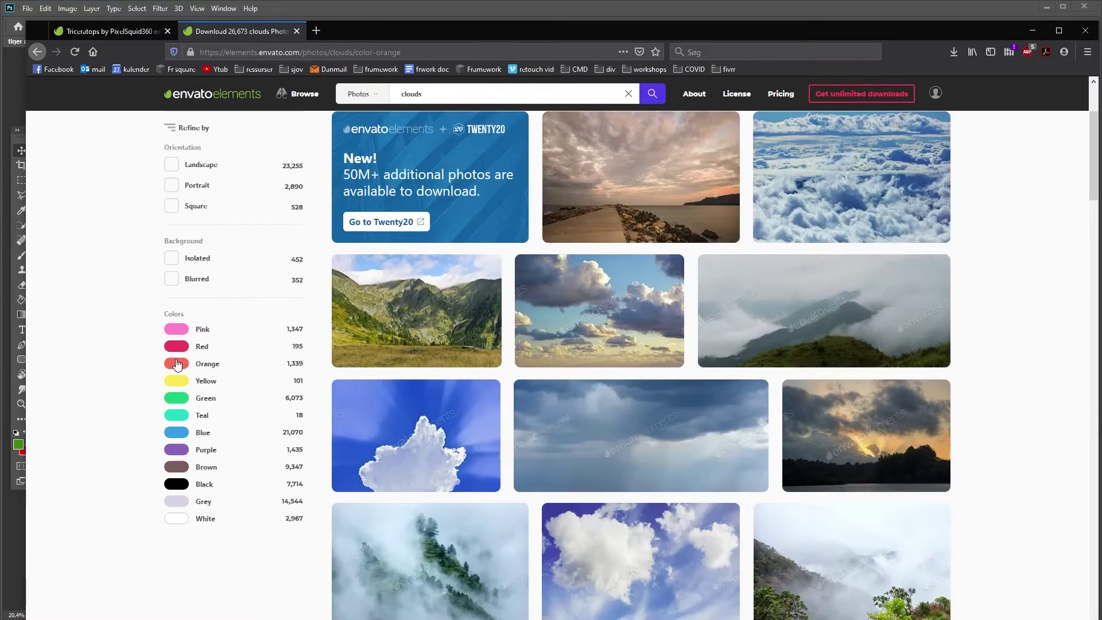
- Filter the cloud photos by the colour orange and browse the filtered results
{"action": "left_click", "coordinate": [178, 365]}
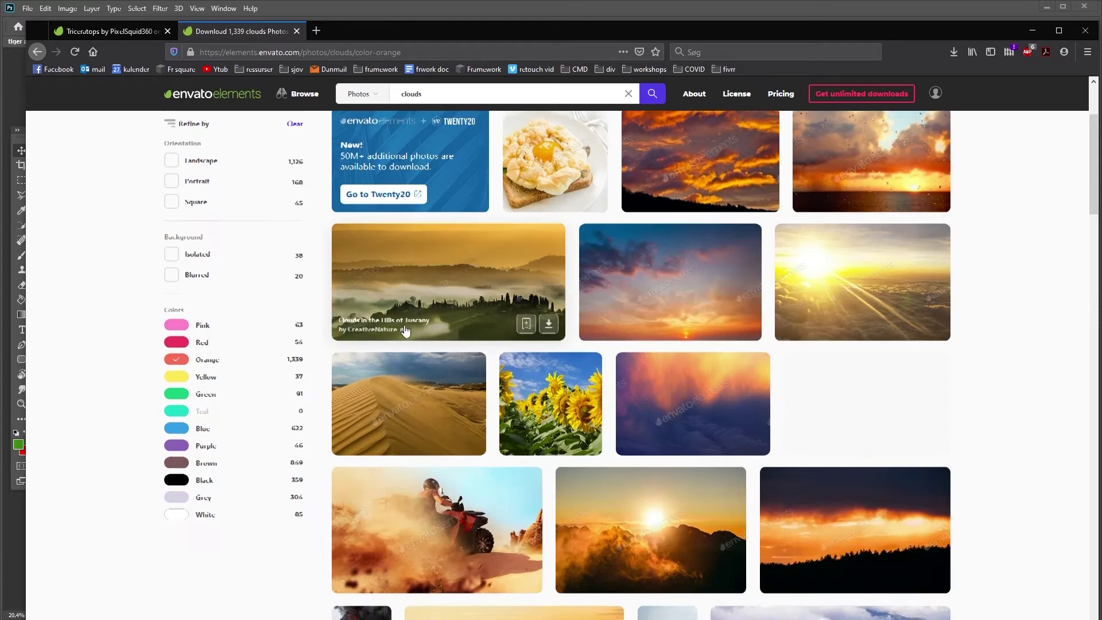
{"action": "scroll", "coordinate": [406, 328], "scroll_direction": "down", "scroll_amount": 2}
{"action": "scroll", "coordinate": [405, 329], "scroll_direction": "down", "scroll_amount": 3}
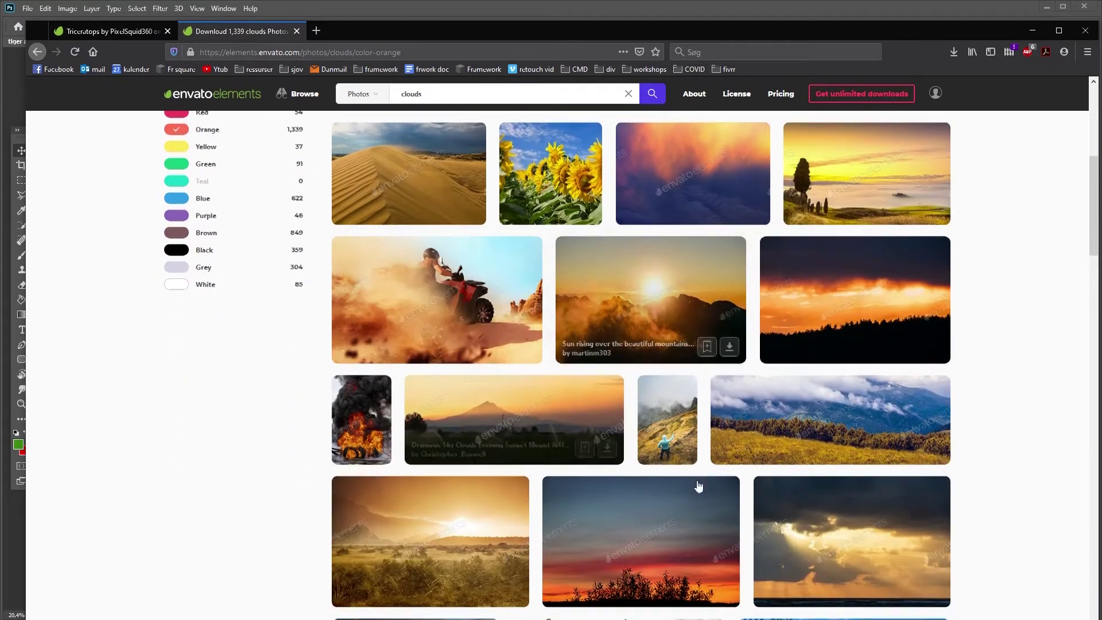
{"action": "scroll", "coordinate": [318, 463], "scroll_direction": "down", "scroll_amount": 4}
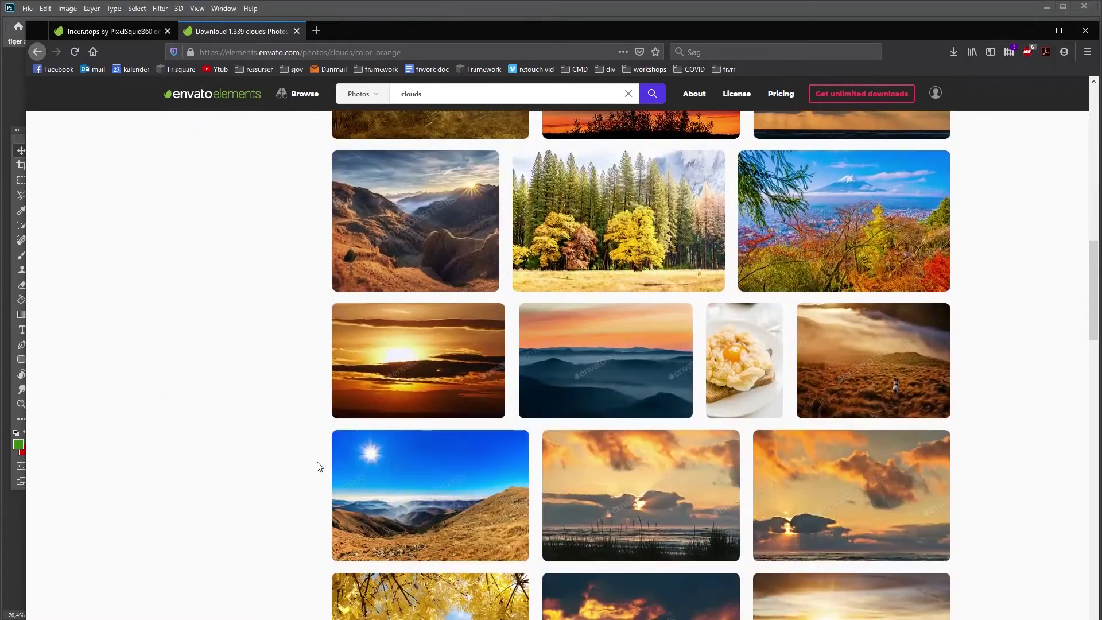
{"action": "scroll", "coordinate": [322, 466], "scroll_direction": "down", "scroll_amount": 4}
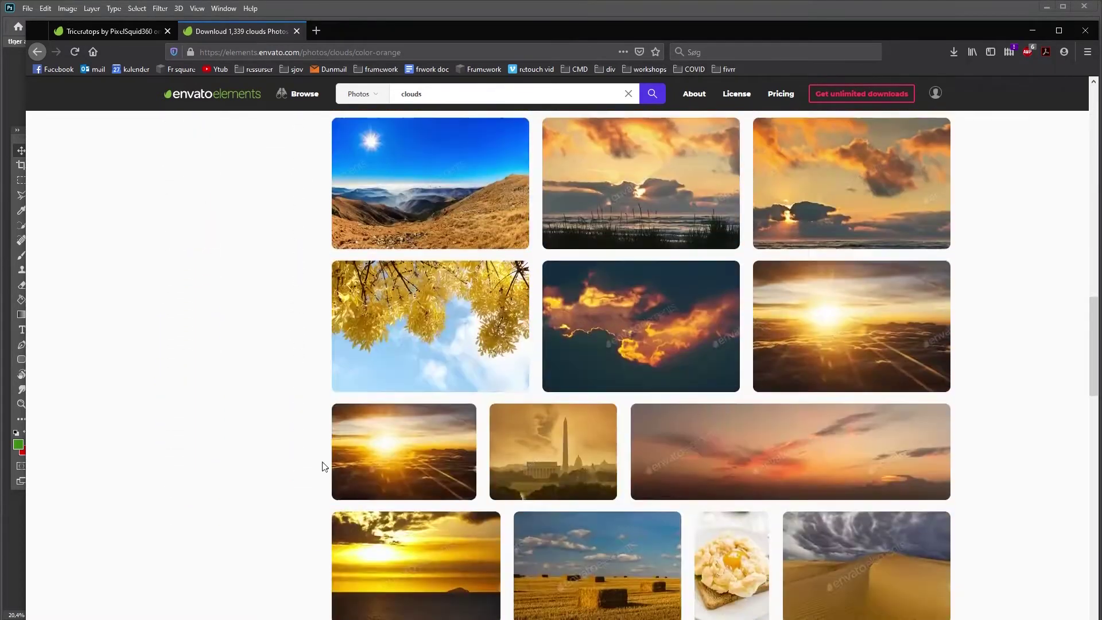
- Examine the "Fiery break in the dark clouds" photo and its similar photos, and return to the orange cloud results
{"action": "left_click", "coordinate": [642, 353]}
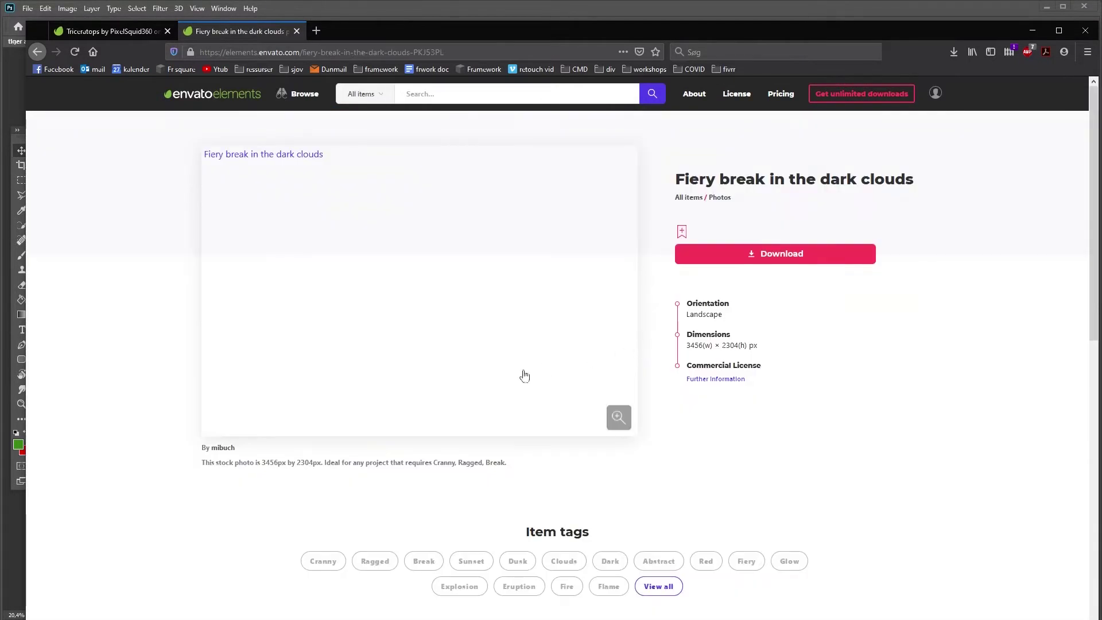
{"action": "scroll", "coordinate": [526, 375], "scroll_direction": "down", "scroll_amount": 3}
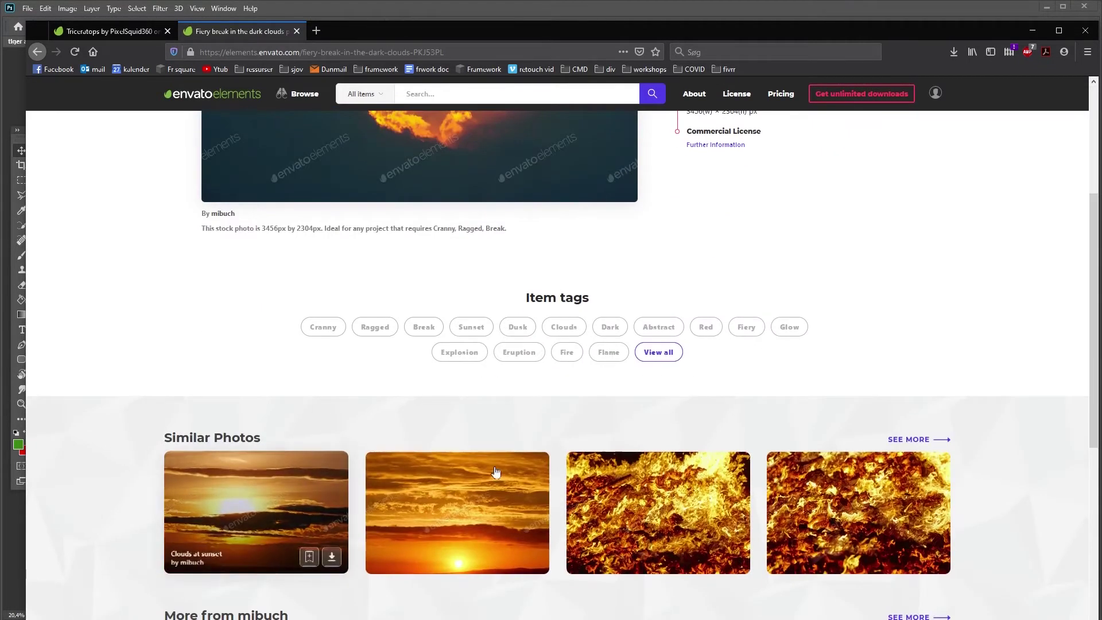
{"action": "mouse_move", "coordinate": [198, 524]}
{"action": "scroll", "coordinate": [233, 519], "scroll_direction": "up", "scroll_amount": 4}
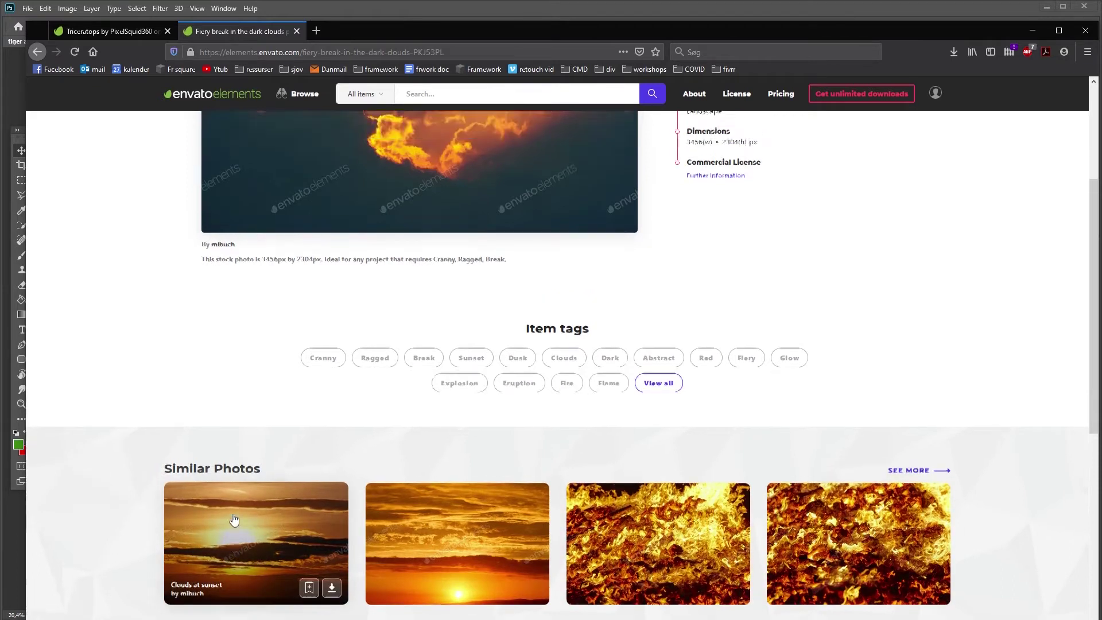
{"action": "left_click", "coordinate": [35, 51]}
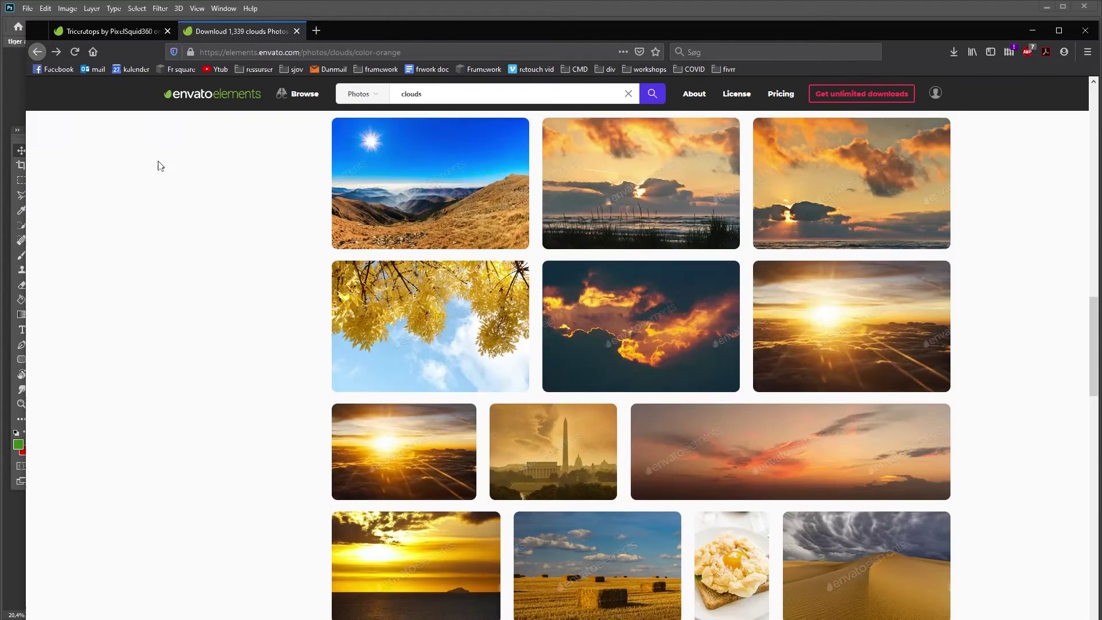
{"action": "scroll", "coordinate": [191, 398], "scroll_direction": "up", "scroll_amount": 15}
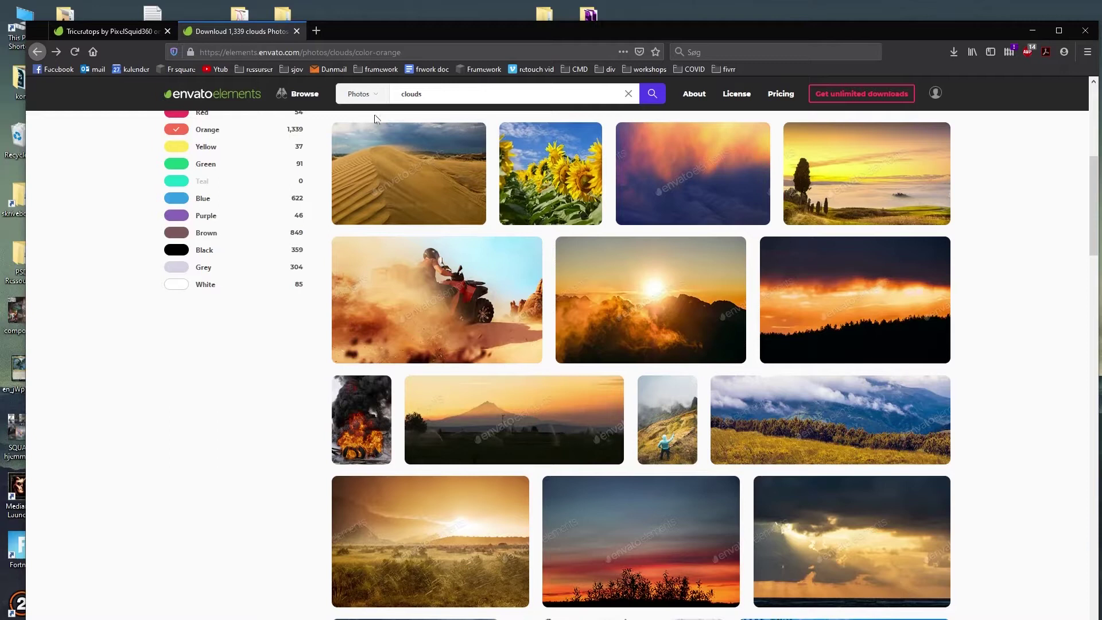
- Change the search category to 3D and search for "dinosaur"
{"action": "left_click", "coordinate": [366, 93]}
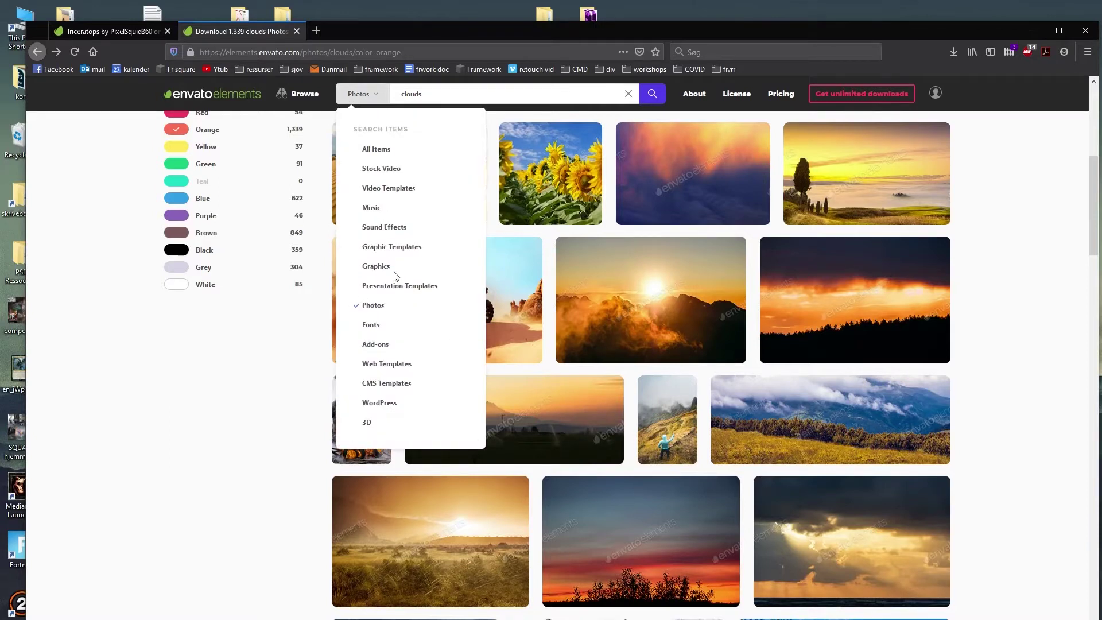
{"action": "left_click", "coordinate": [369, 423]}
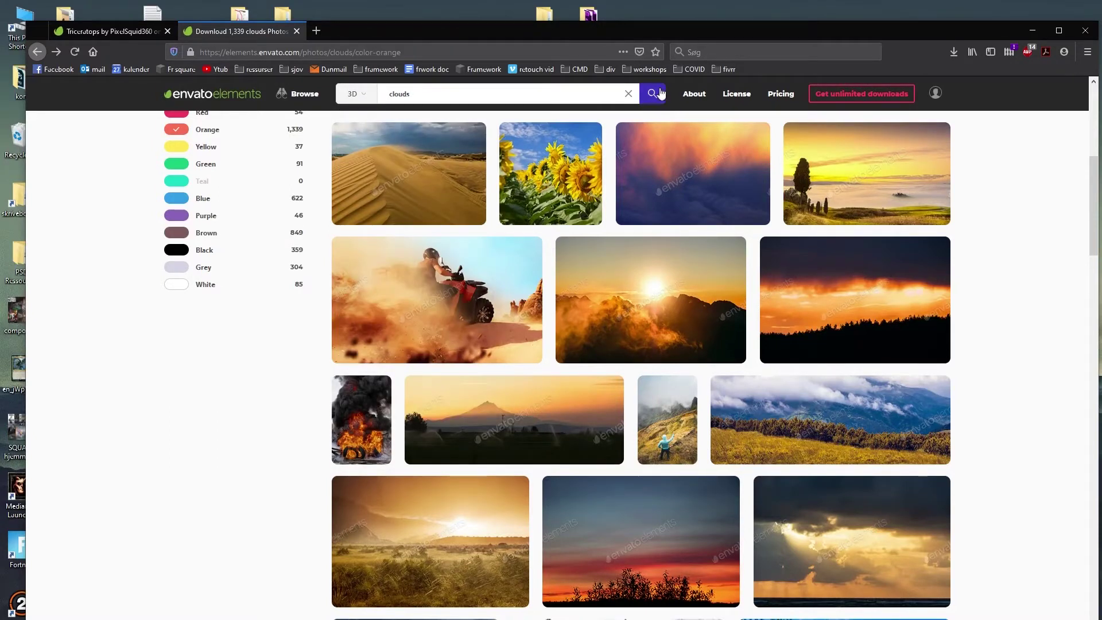
{"action": "key", "text": "ctrl+a"}
{"action": "type", "text": "dinosaur"}
{"action": "key", "text": "Return"}
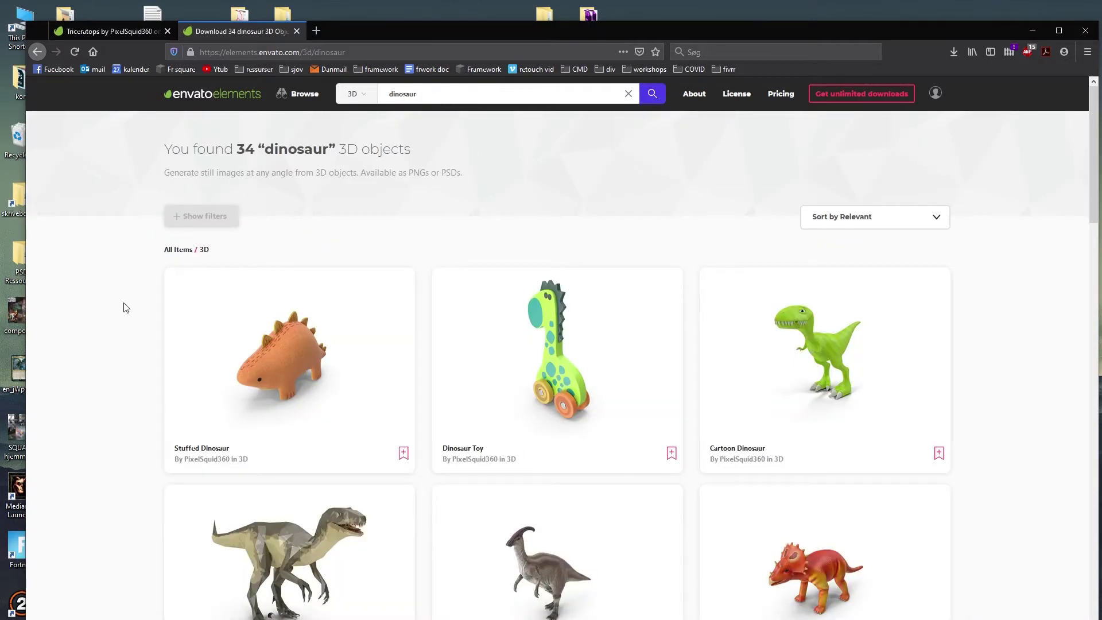
- Open the standing green Stegosaurus from the 3D results and rotate the model to view it from several angles
{"action": "scroll", "coordinate": [124, 307], "scroll_direction": "down", "scroll_amount": 4}
{"action": "scroll", "coordinate": [127, 309], "scroll_direction": "down", "scroll_amount": 5}
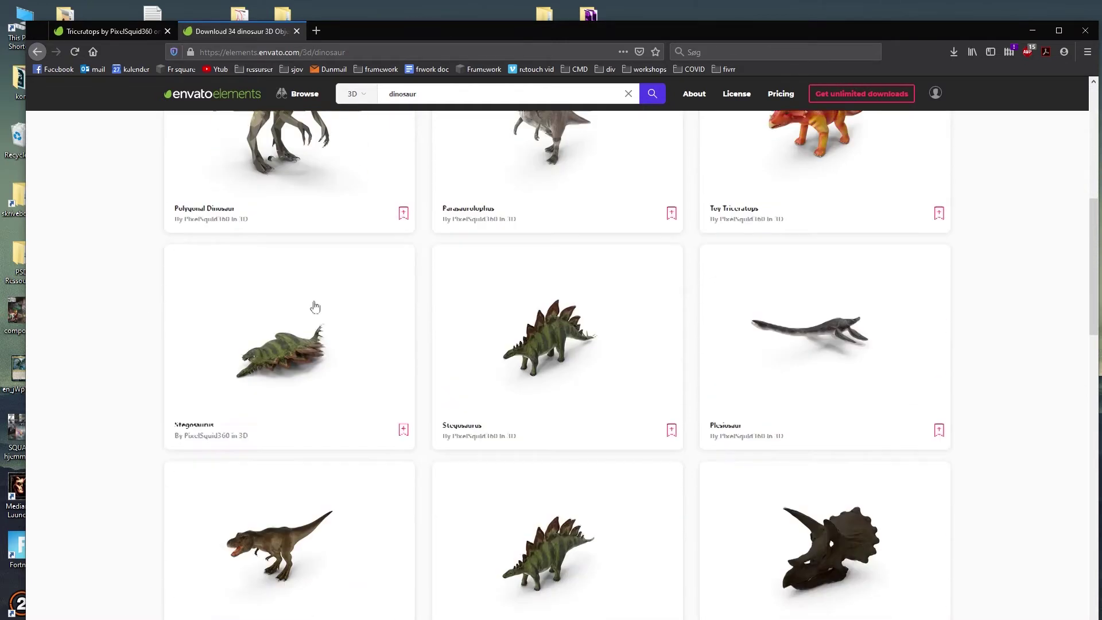
{"action": "left_click", "coordinate": [529, 317]}
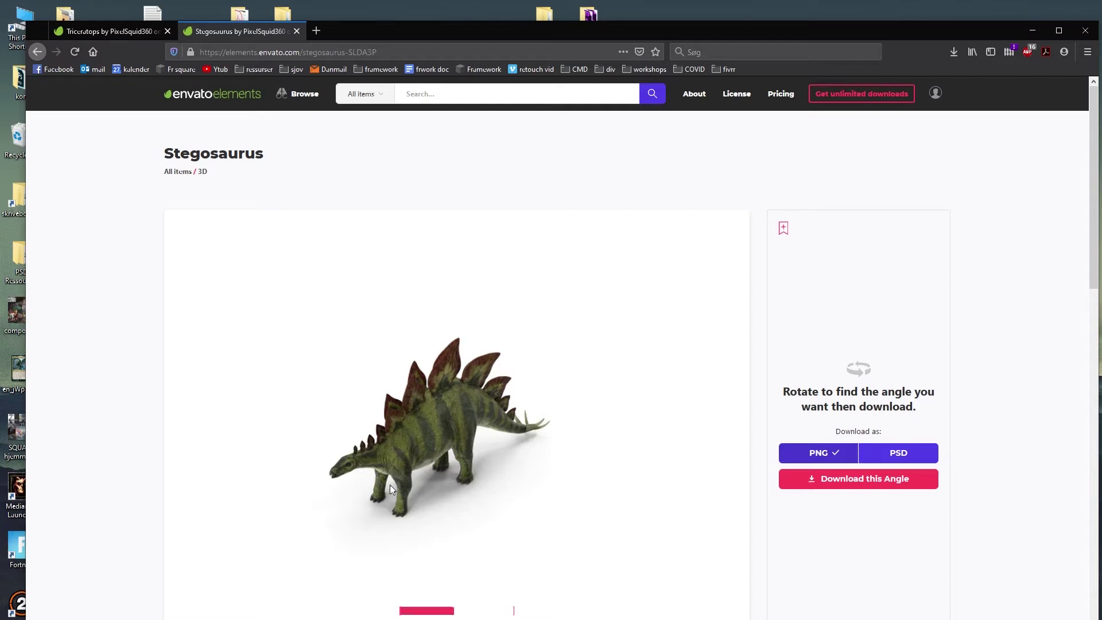
{"action": "left_click_drag", "start_coordinate": [416, 443], "coordinate": [376, 423]}
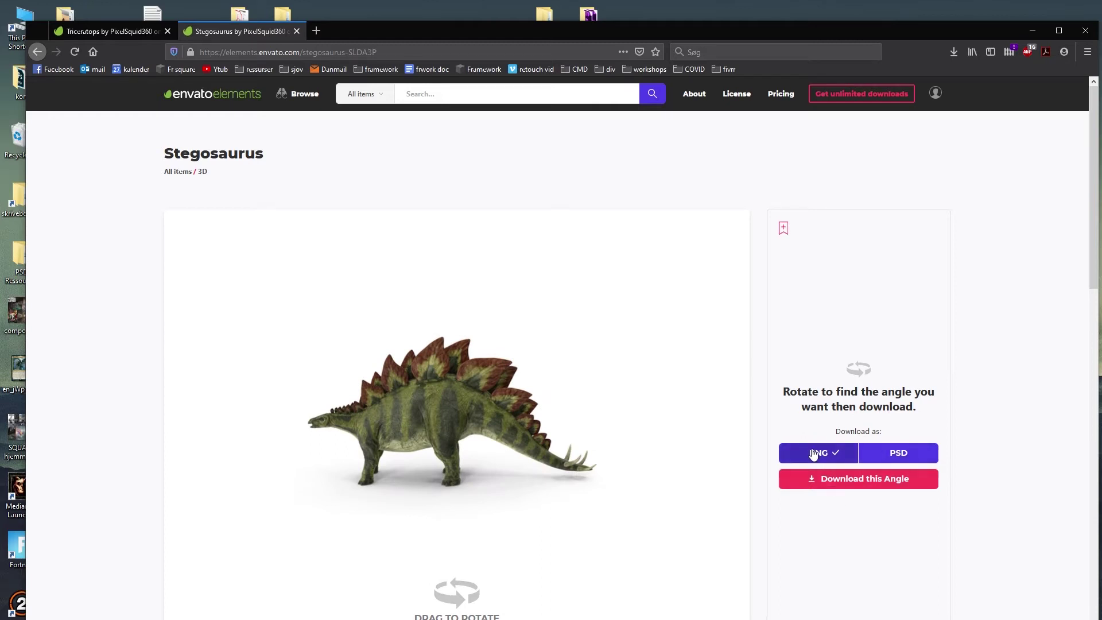
{"action": "left_click_drag", "start_coordinate": [384, 415], "coordinate": [420, 417]}
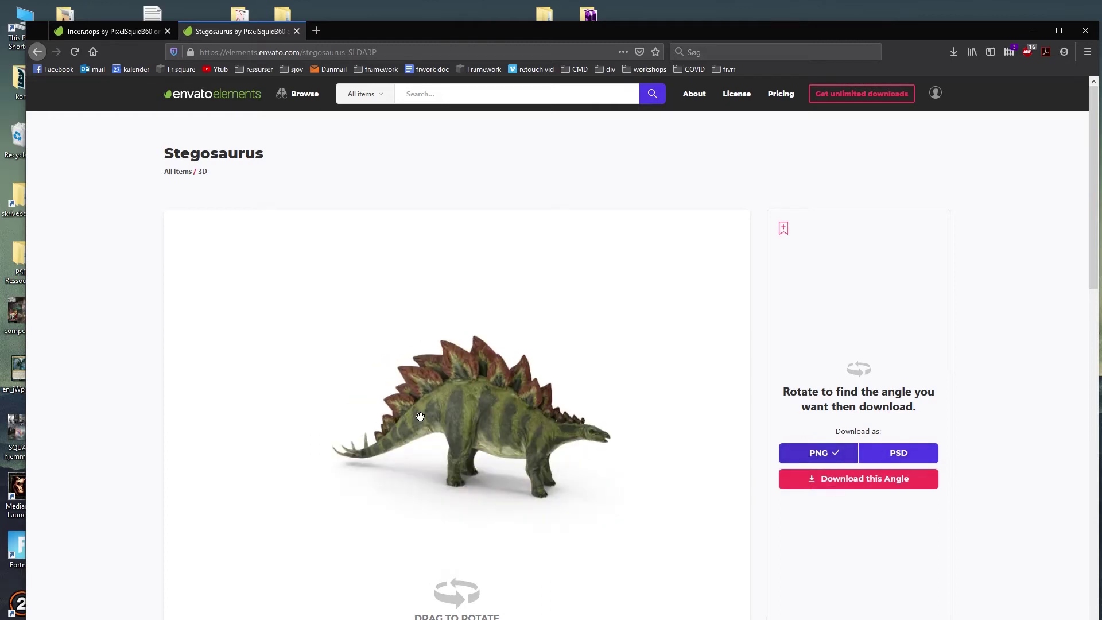
{"action": "left_click_drag", "start_coordinate": [531, 472], "coordinate": [487, 449]}
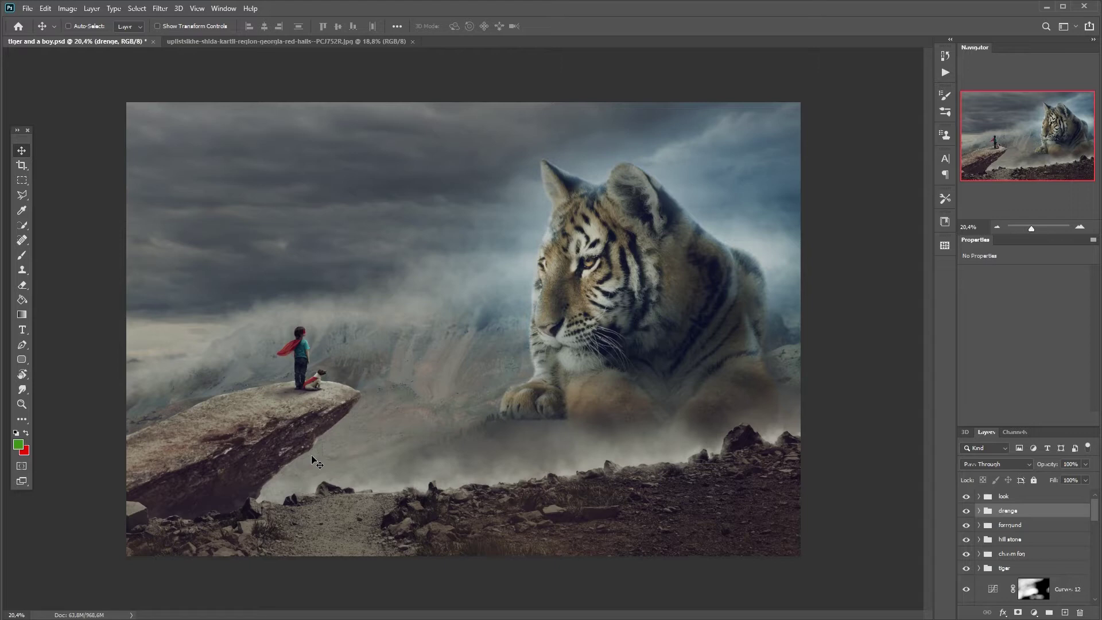
- View the rocky cave landscape document in Photoshop, and switch to the browser to look through the caves photo results
{"action": "key", "text": "ctrl+Tab"}
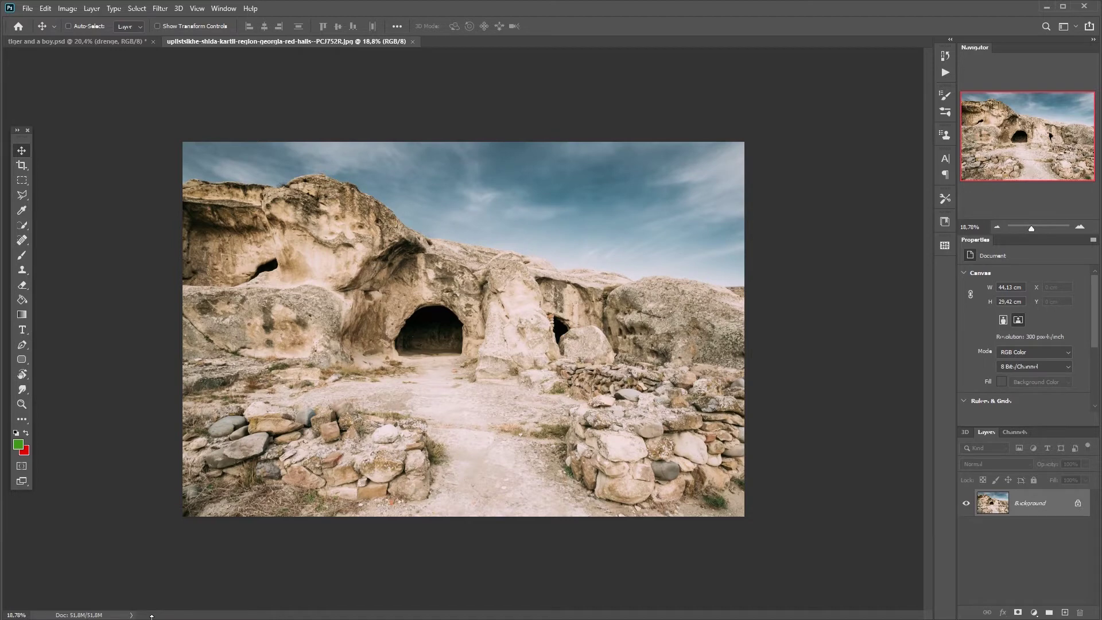
{"action": "key", "text": "alt+Tab"}
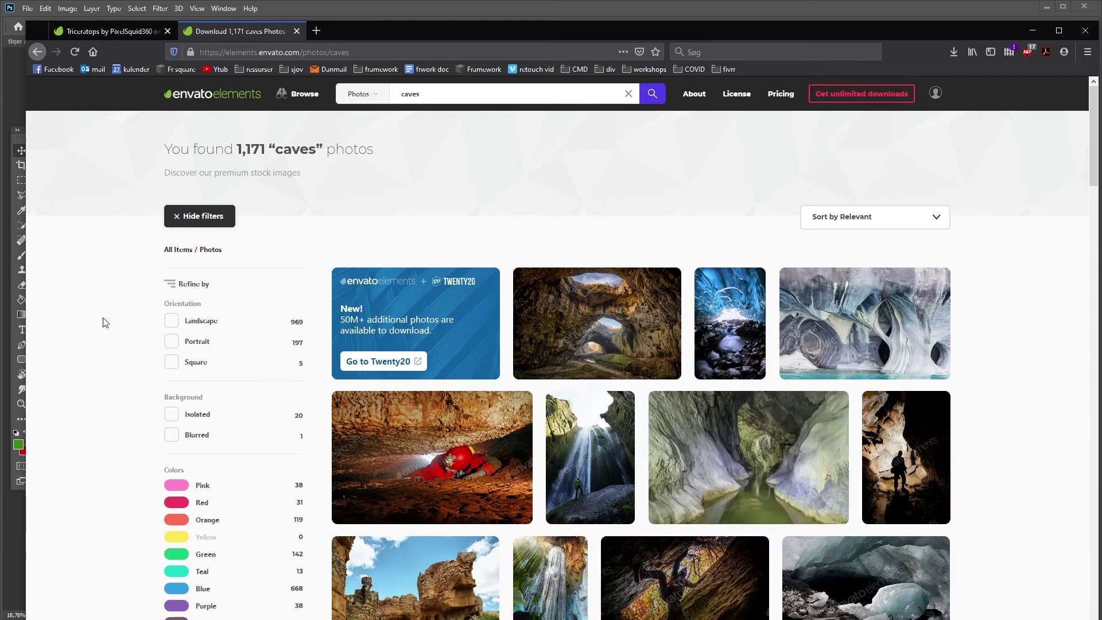
{"action": "scroll", "coordinate": [133, 315], "scroll_direction": "down", "scroll_amount": 3}
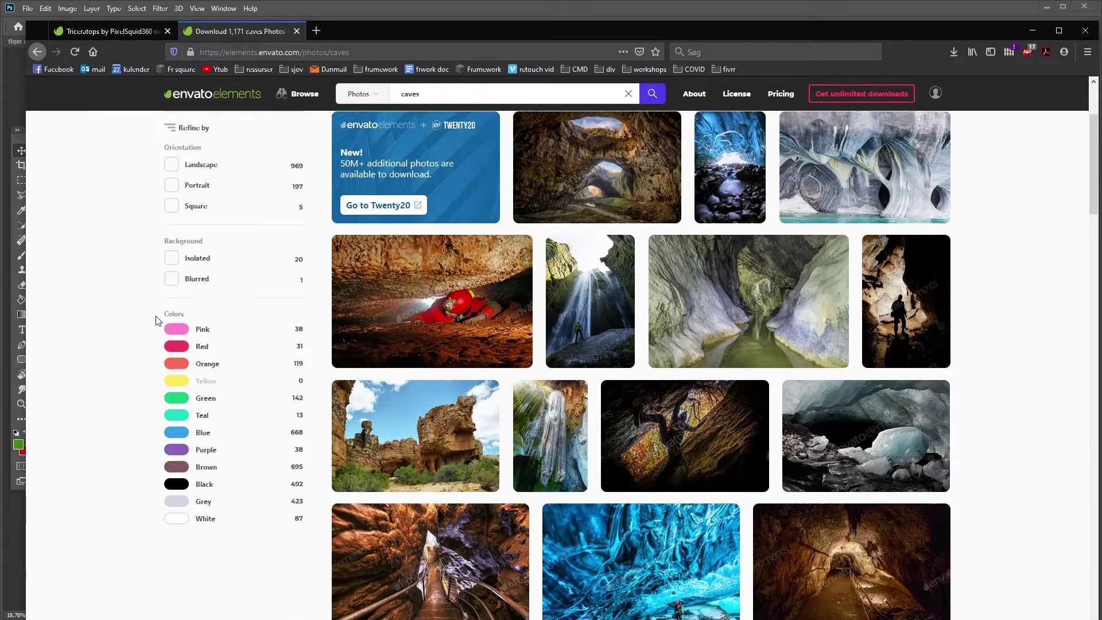
{"action": "scroll", "coordinate": [149, 310], "scroll_direction": "down", "scroll_amount": 4}
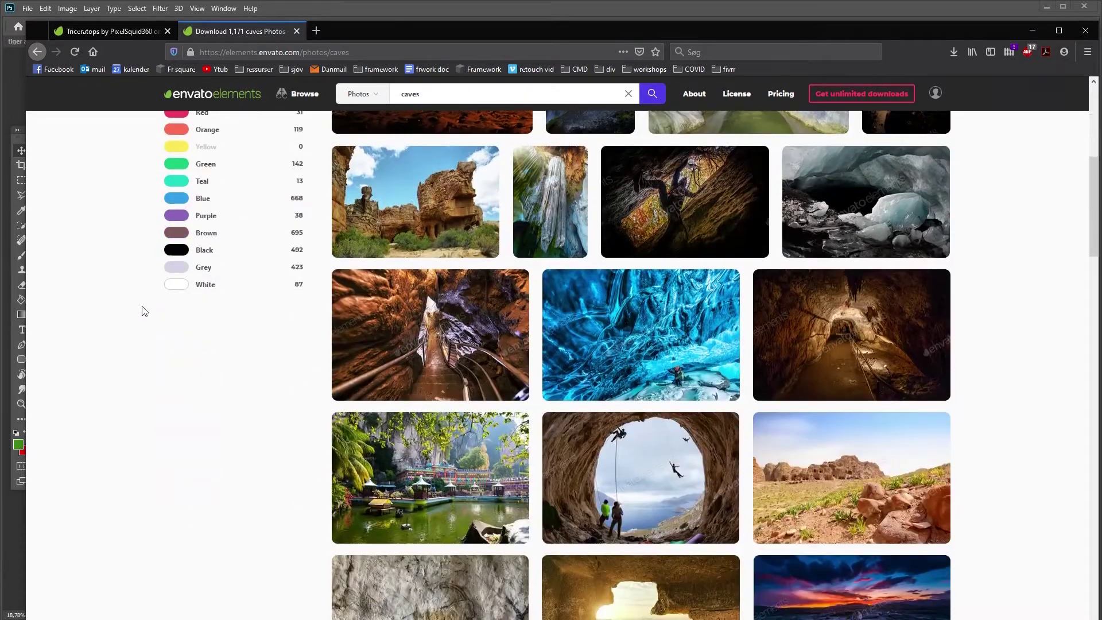
{"action": "scroll", "coordinate": [164, 306], "scroll_direction": "down", "scroll_amount": 4}
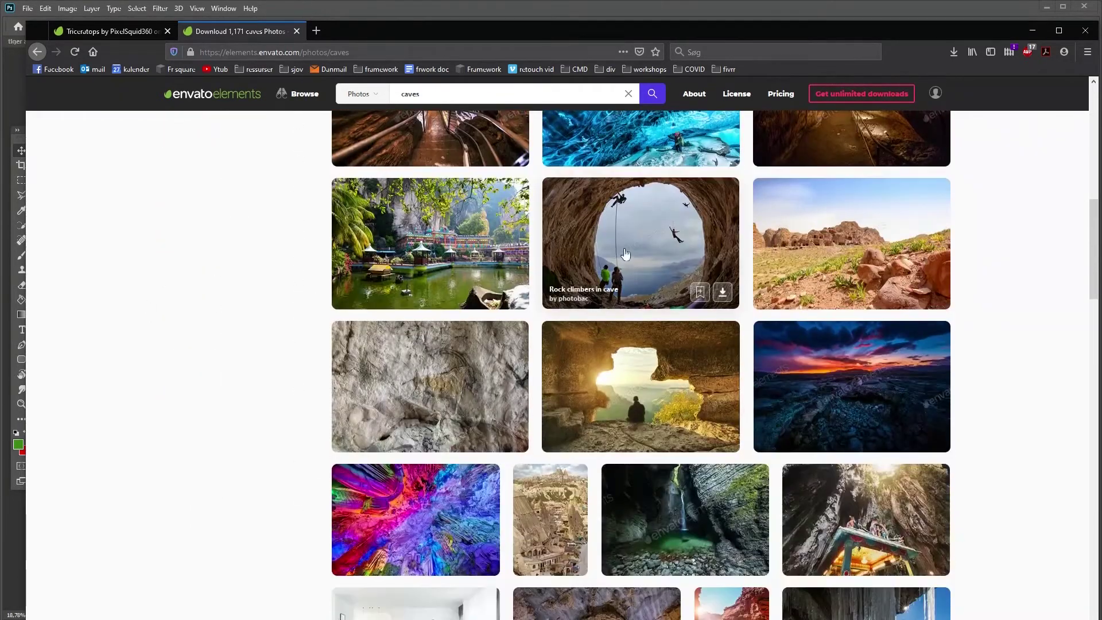
- Open the "Rock climbers in cave" photo and download it, adding it to the Video tutorials project
{"action": "left_click", "coordinate": [620, 253]}
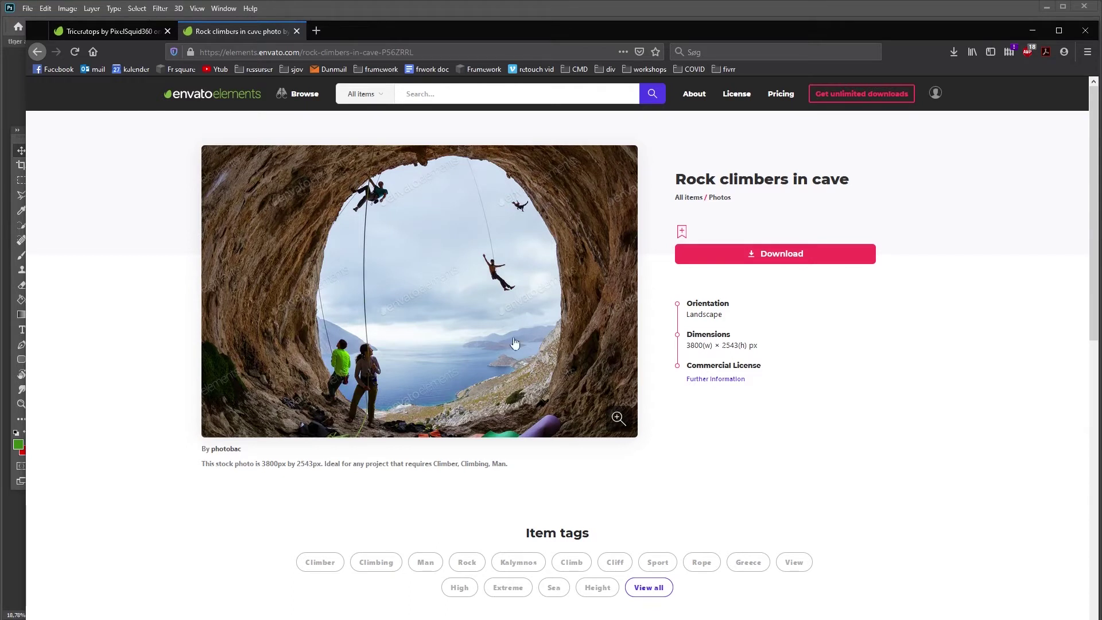
{"action": "left_click", "coordinate": [750, 253]}
{"action": "left_click", "coordinate": [487, 320]}
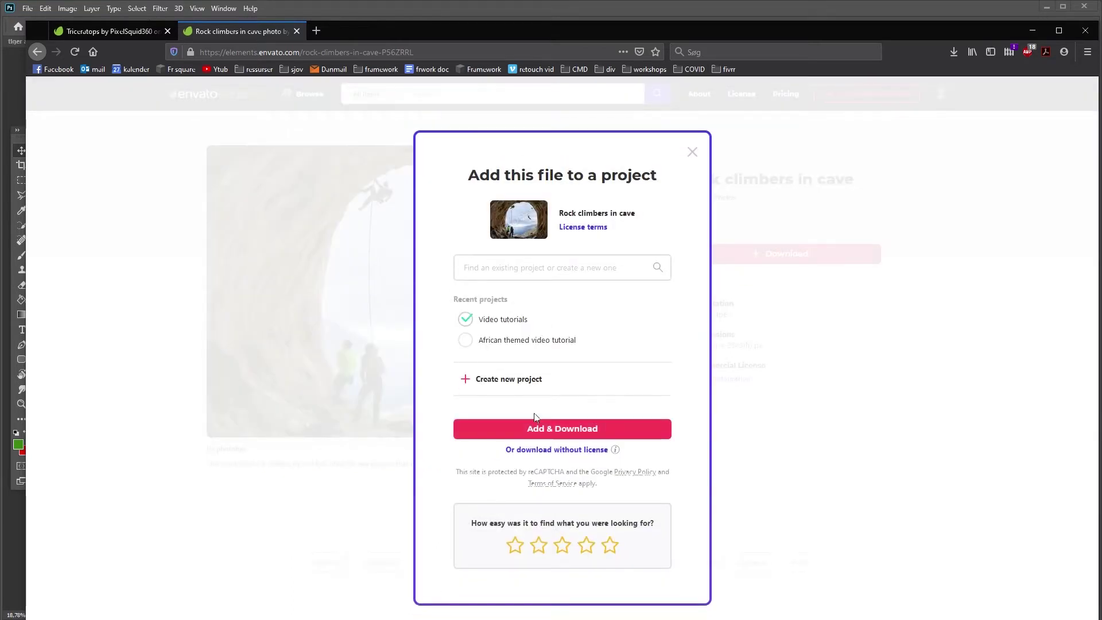
{"action": "left_click", "coordinate": [548, 430]}
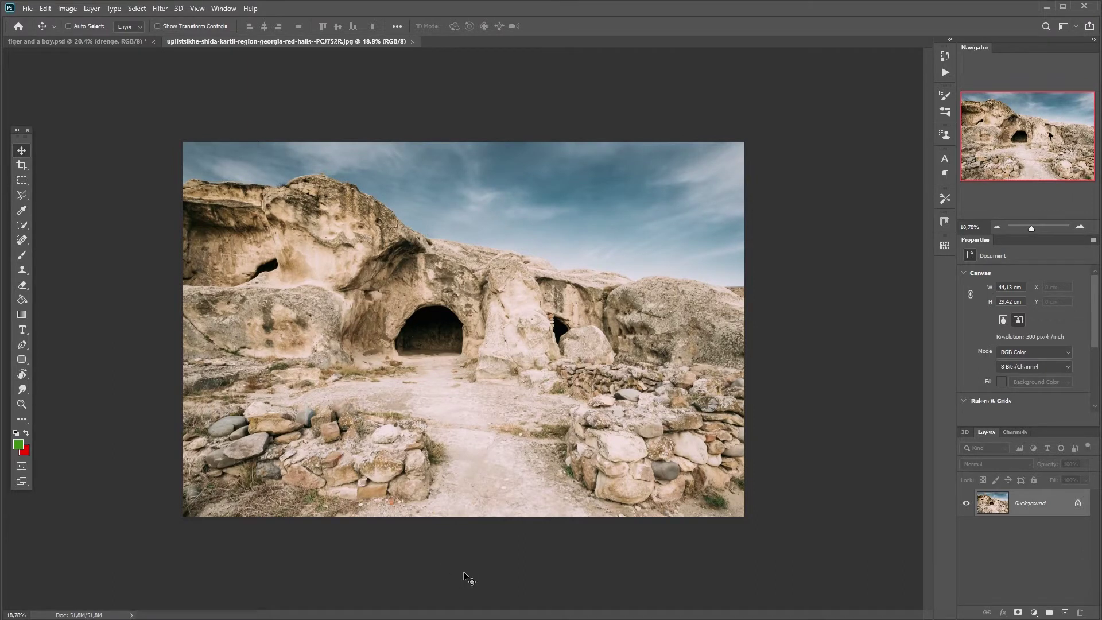
- Open the post-apocalyptic warrior boy photo as a new document in Photoshop and compare it with the cave landscape photo
{"action": "key", "text": "alt+Tab"}
{"action": "left_click_drag", "start_coordinate": [250, 216], "coordinate": [654, 34]}
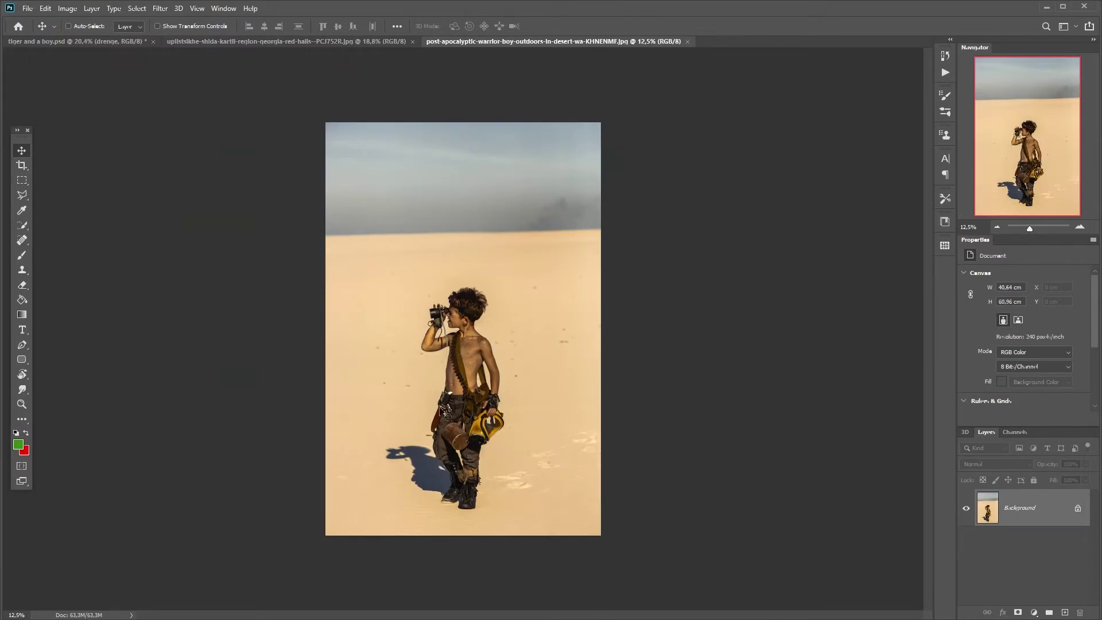
{"action": "scroll", "coordinate": [443, 409], "scroll_direction": "up", "scroll_amount": 3}
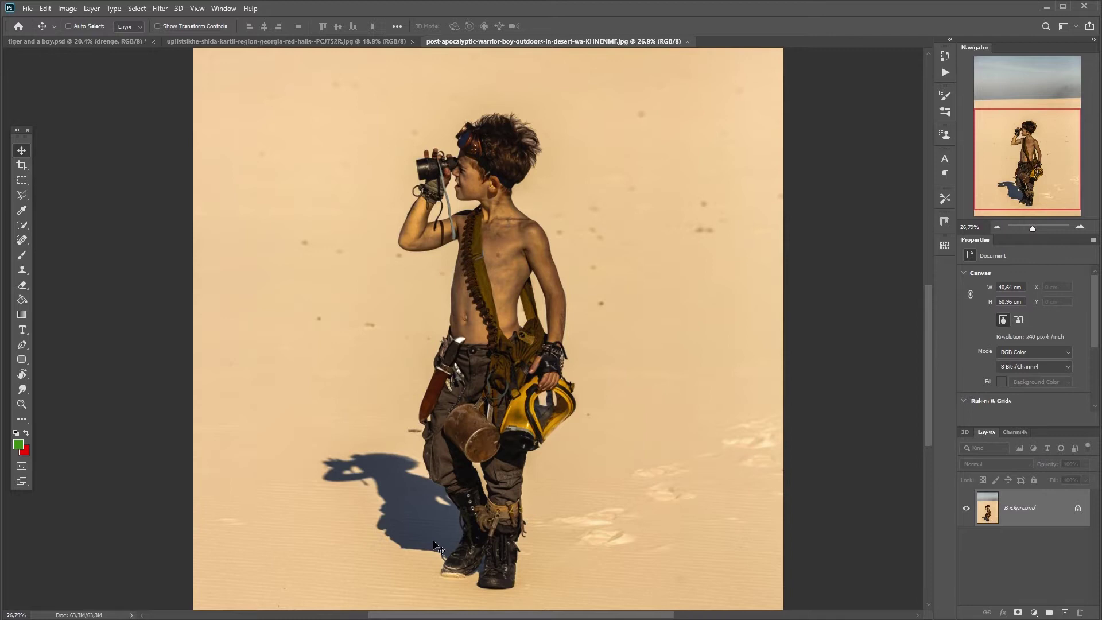
{"action": "scroll", "coordinate": [436, 541], "scroll_direction": "down", "scroll_amount": 2}
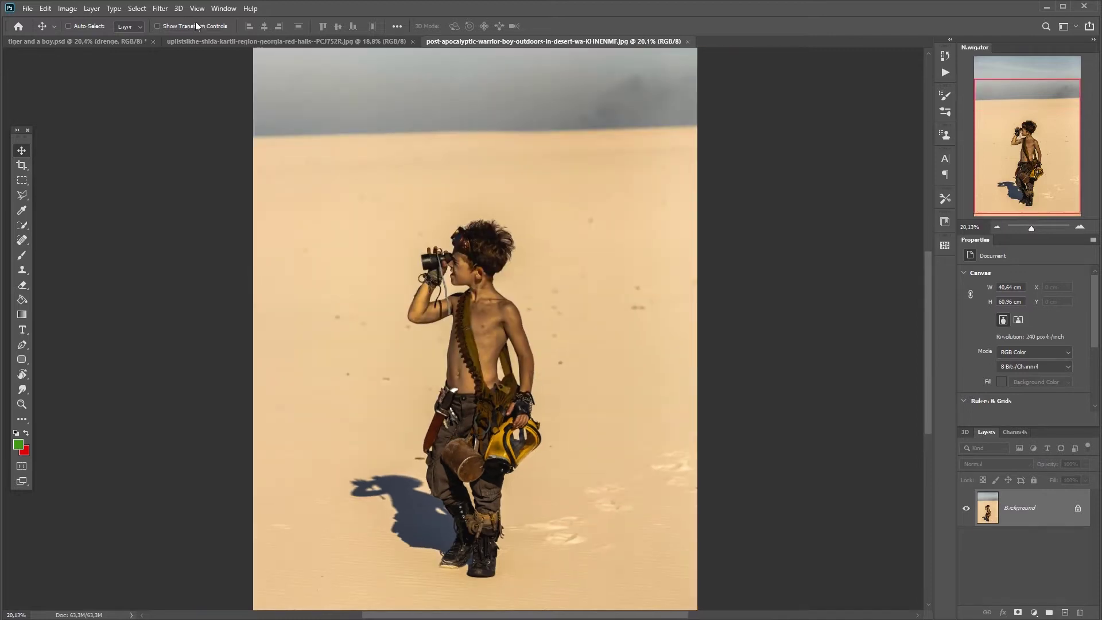
{"action": "left_click", "coordinate": [362, 40]}
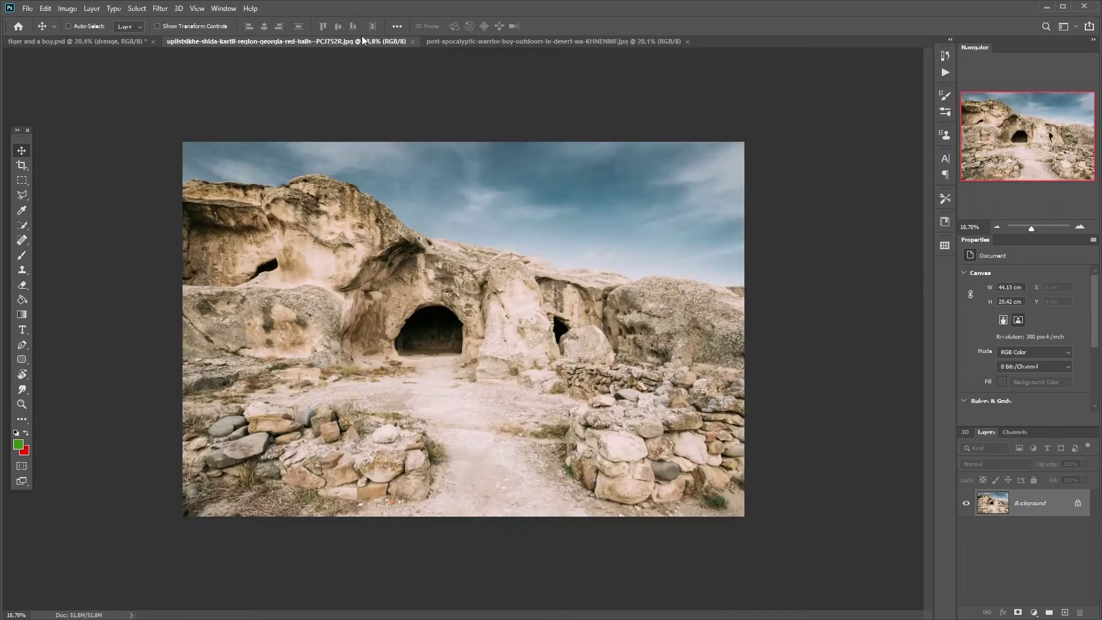
{"action": "left_click", "coordinate": [537, 41]}
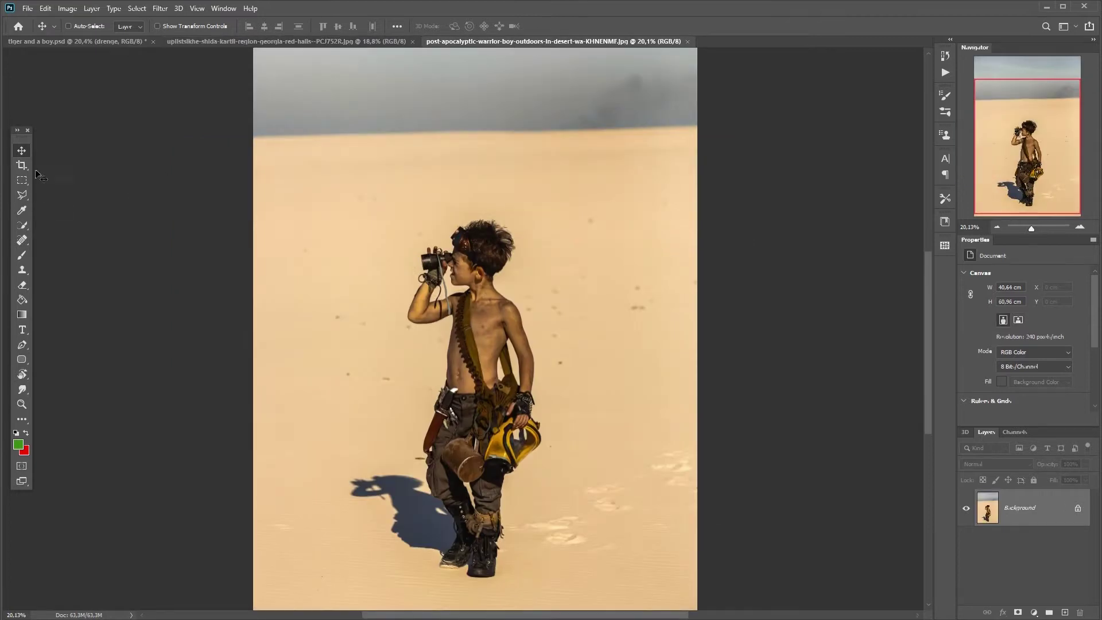
- Select the boy's legs, torso, raised arm and head with the Quick Selection tool
{"action": "left_click", "coordinate": [26, 227]}
{"action": "scroll", "coordinate": [482, 571], "scroll_direction": "up", "scroll_amount": 3}
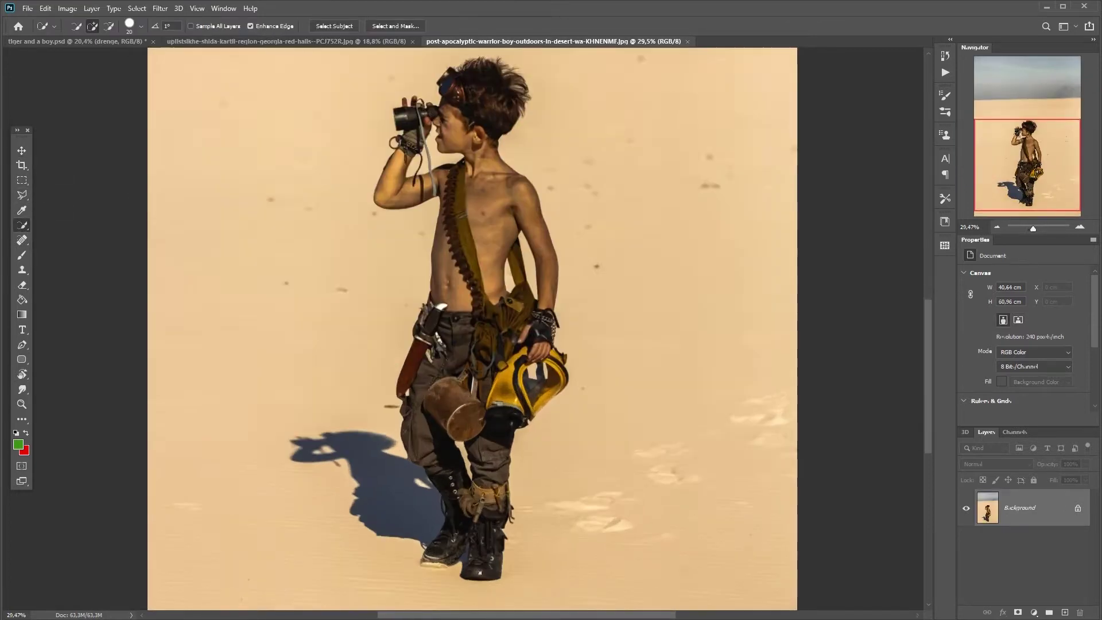
{"action": "left_click_drag", "start_coordinate": [494, 548], "coordinate": [504, 423]}
{"action": "mouse_move", "coordinate": [511, 365]}
{"action": "left_mouse_down"}
{"action": "mouse_move", "coordinate": [544, 317]}
{"action": "mouse_move", "coordinate": [569, 221]}
{"action": "mouse_move", "coordinate": [571, 148]}
{"action": "mouse_move", "coordinate": [527, 74]}
{"action": "mouse_move", "coordinate": [465, 174]}
{"action": "mouse_move", "coordinate": [473, 241]}
{"action": "left_mouse_up"}
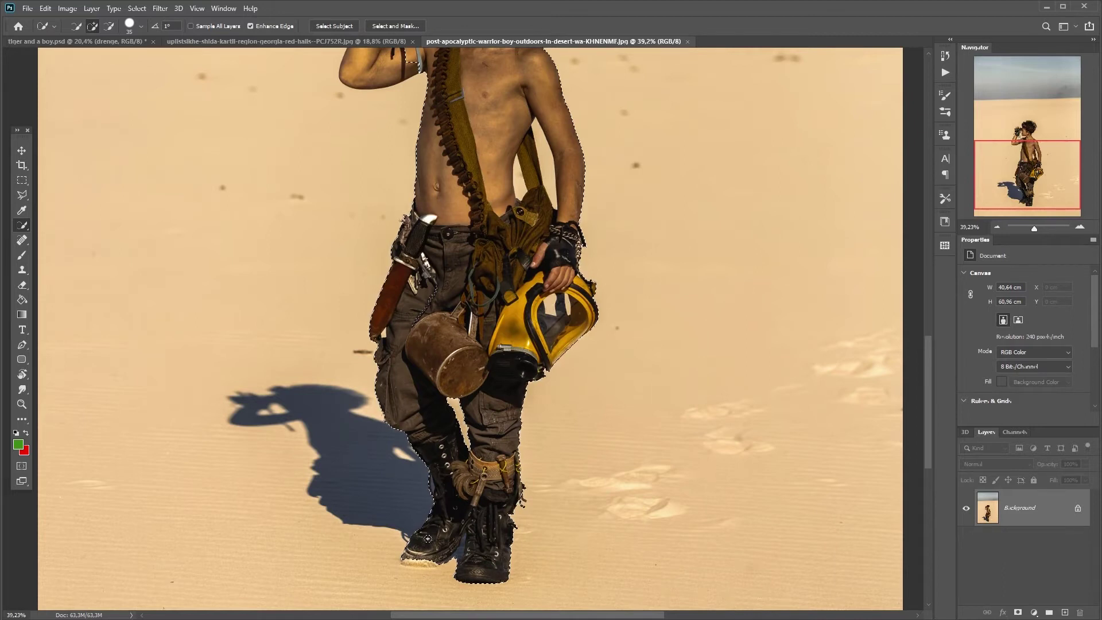
{"action": "left_click_drag", "start_coordinate": [416, 410], "coordinate": [478, 524]}
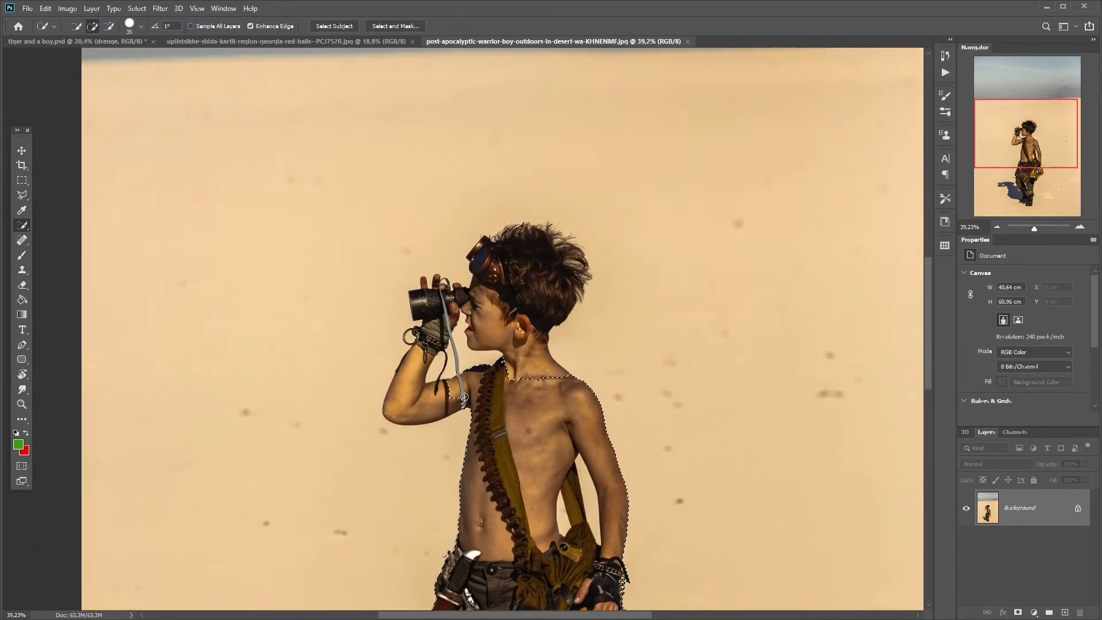
{"action": "mouse_move", "coordinate": [408, 362]}
{"action": "left_mouse_down"}
{"action": "mouse_move", "coordinate": [434, 322]}
{"action": "mouse_move", "coordinate": [513, 266]}
{"action": "left_mouse_up"}
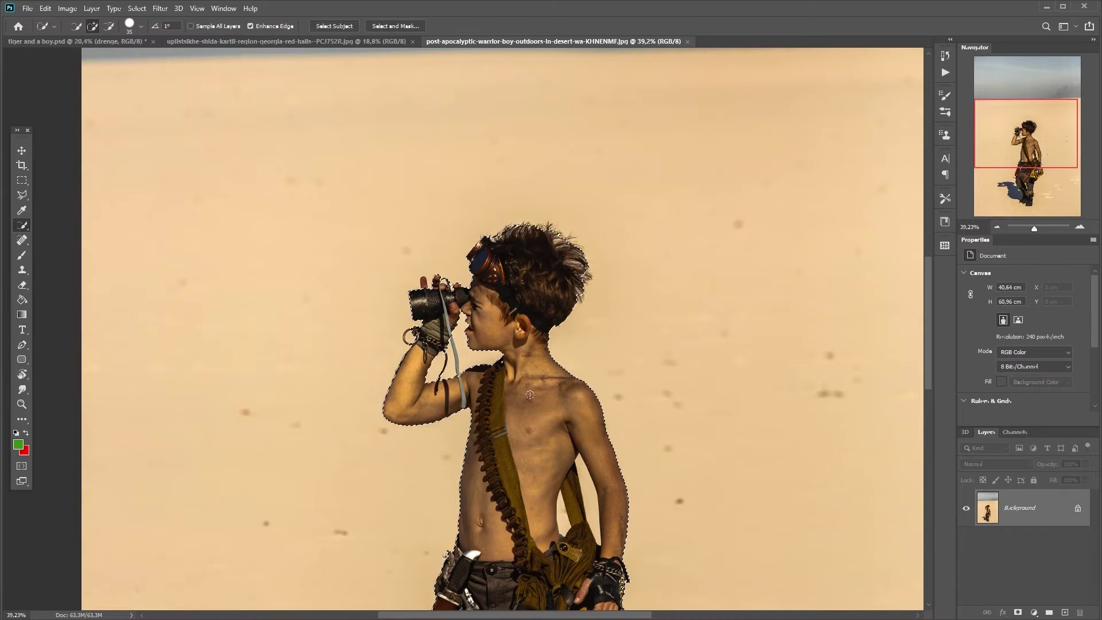
- Refine the selection with a smaller brush, adding the hanging strap and fingers and subtracting the background around the face and binoculars
{"action": "scroll", "coordinate": [470, 252], "scroll_direction": "up", "scroll_amount": 5}
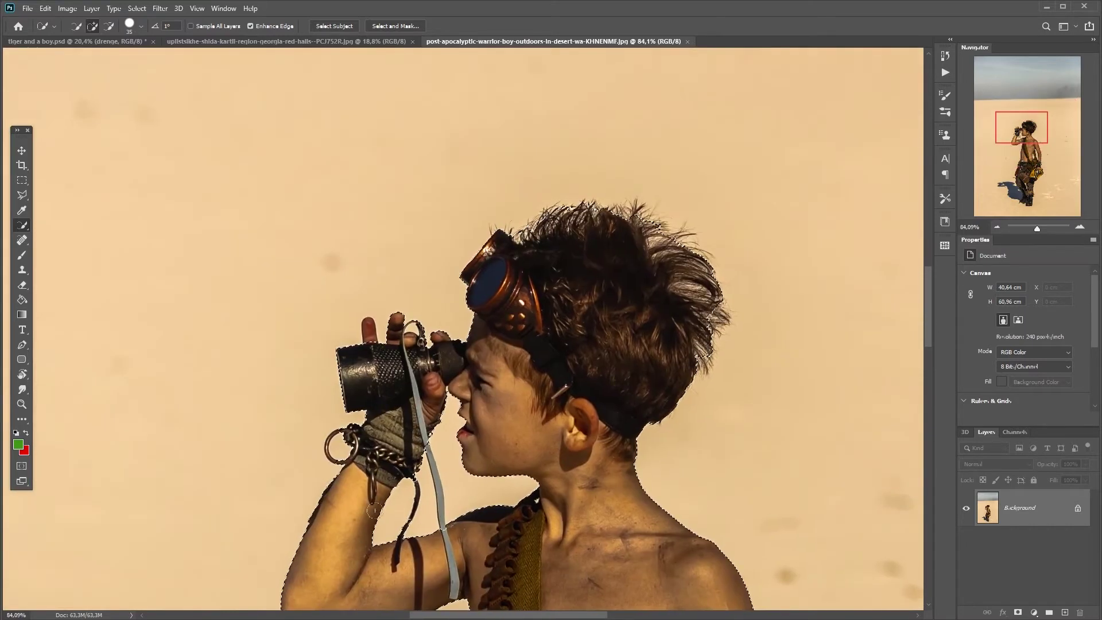
{"action": "scroll", "coordinate": [356, 511], "scroll_direction": "up", "scroll_amount": 3}
{"action": "key", "text": "bracketleft"}
{"action": "key", "text": "bracketleft"}
{"action": "left_click", "coordinate": [482, 520]}
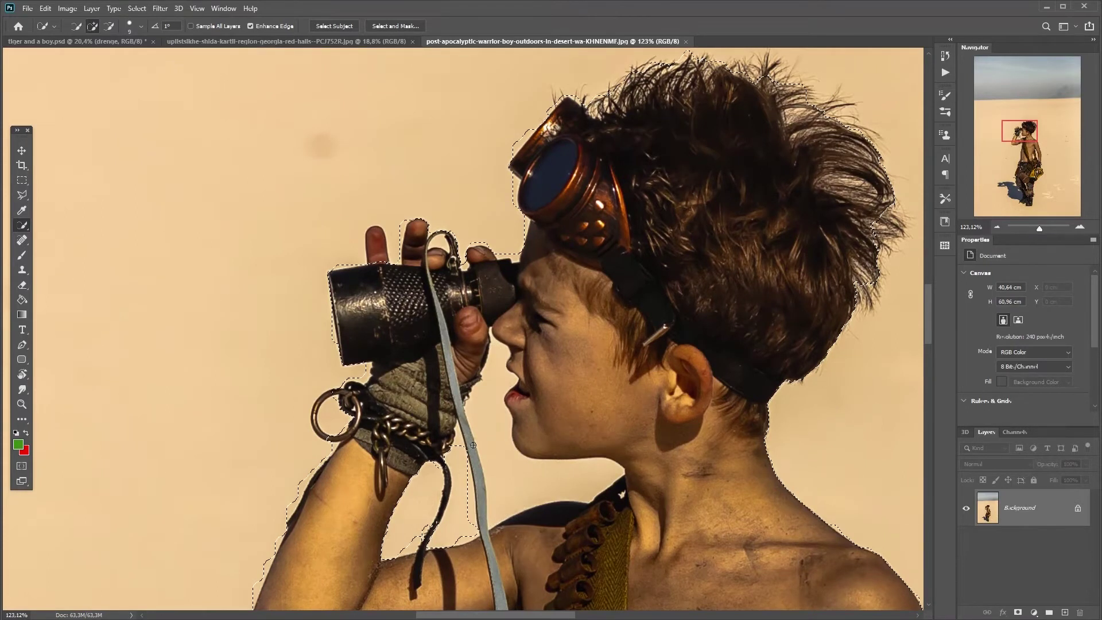
{"action": "left_click", "coordinate": [564, 484], "text": "alt"}
{"action": "left_click", "coordinate": [534, 481], "text": "alt"}
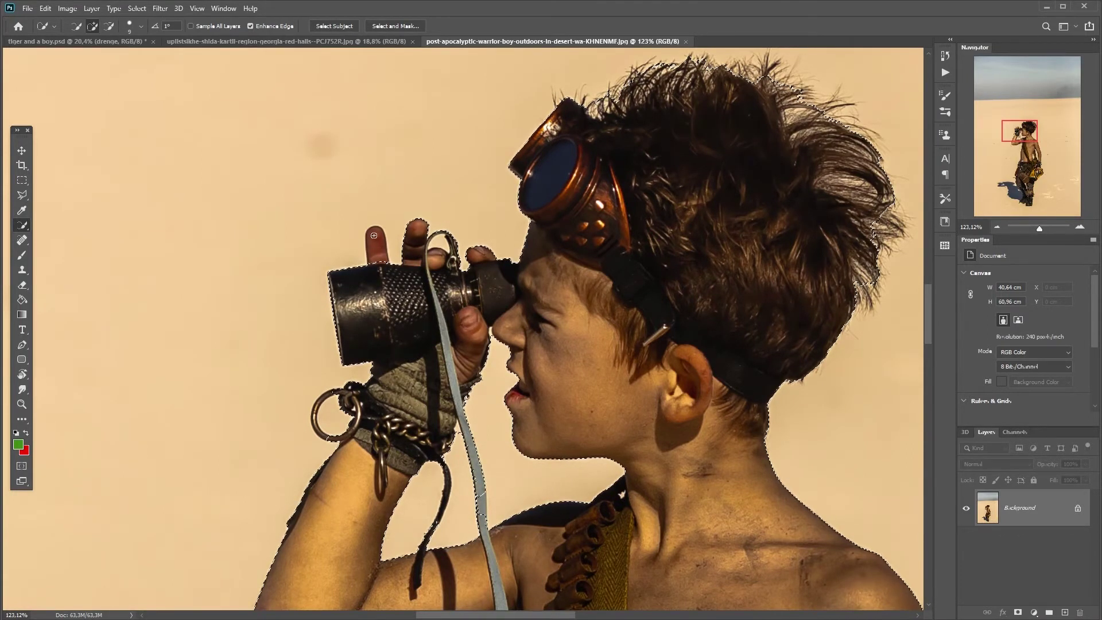
- Open Select and Mask on a black preview and set Smooth 4, Feather 0.4 px, Contrast 33% and Shift Edge -22%
{"action": "scroll", "coordinate": [374, 235], "scroll_direction": "down", "scroll_amount": 15}
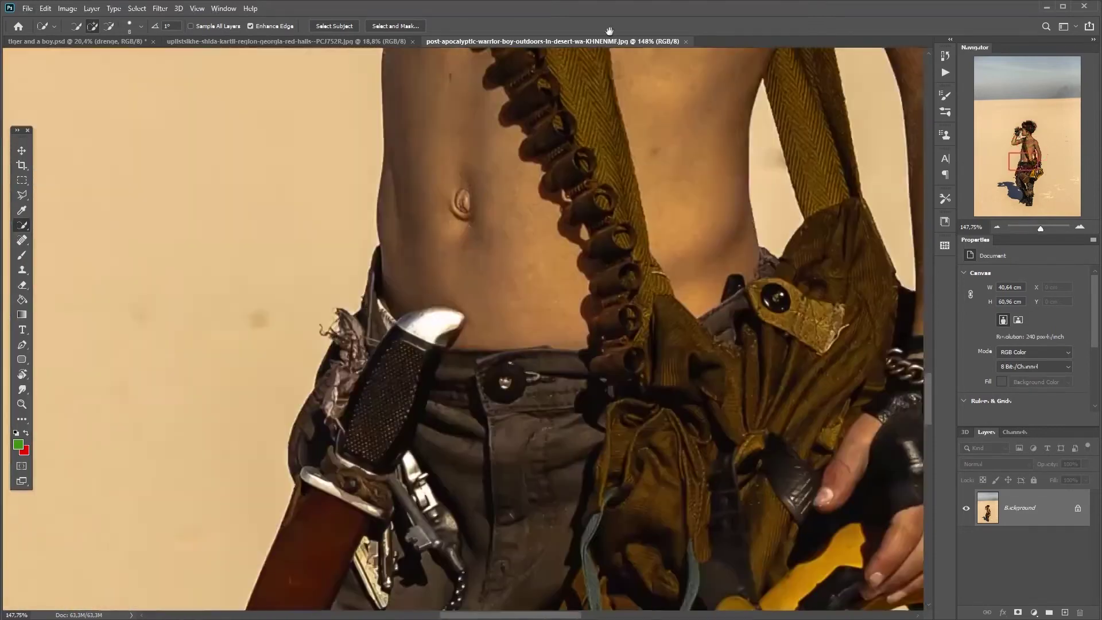
{"action": "scroll", "coordinate": [500, 344], "scroll_direction": "down", "scroll_amount": 10}
{"action": "scroll", "coordinate": [500, 405], "scroll_direction": "up", "scroll_amount": 15}
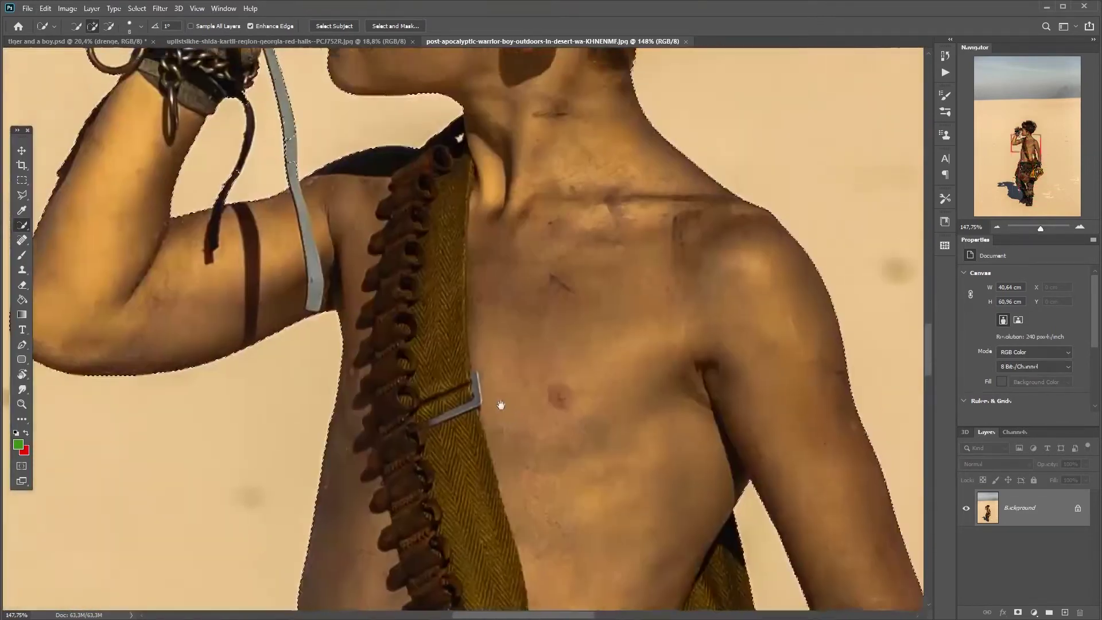
{"action": "key", "text": "alt+ctrl+r"}
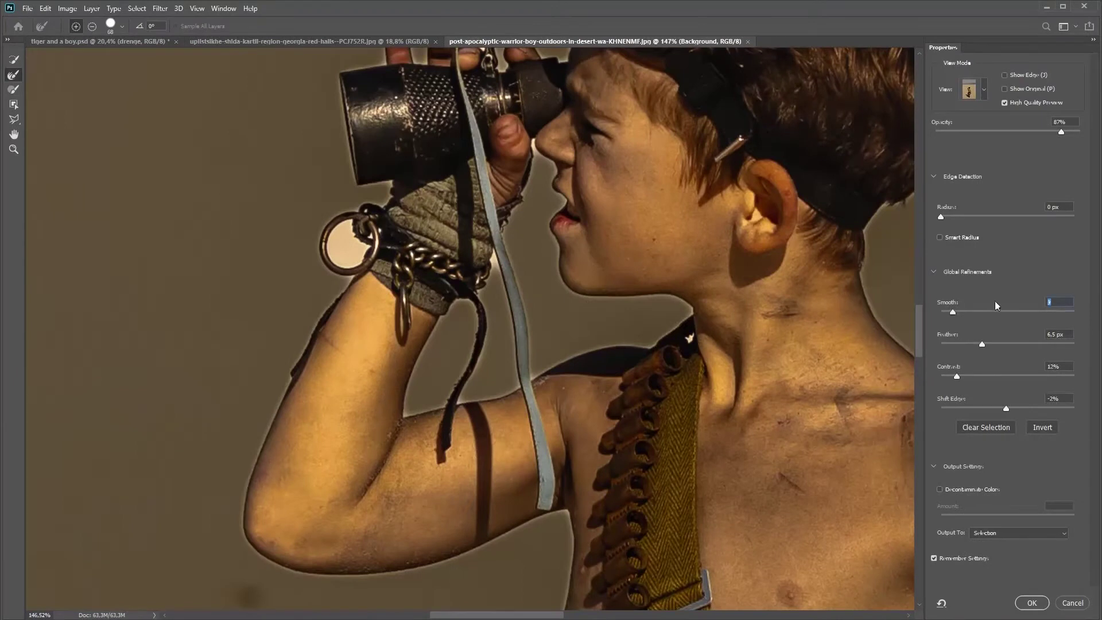
{"action": "type", "text": "0"}
{"action": "key", "text": "Tab"}
{"action": "type", "text": "0"}
{"action": "key", "text": "Tab"}
{"action": "key", "text": "Tab"}
{"action": "type", "text": "0"}
{"action": "left_click", "coordinate": [979, 94]}
{"action": "left_click", "coordinate": [953, 184]}
{"action": "left_click_drag", "start_coordinate": [941, 312], "coordinate": [944, 344]}
{"action": "left_click_drag", "start_coordinate": [1008, 408], "coordinate": [993, 408]}
- Brush along the outer edge of the boy's hair to refine the fine strands in the selection
{"action": "scroll", "coordinate": [689, 287], "scroll_direction": "up", "scroll_amount": 5}
{"action": "mouse_move", "coordinate": [574, 252]}
{"action": "left_mouse_down"}
{"action": "mouse_move", "coordinate": [807, 241]}
{"action": "mouse_move", "coordinate": [909, 419]}
{"action": "left_mouse_up"}
{"action": "left_click_drag", "start_coordinate": [822, 202], "coordinate": [588, 106]}
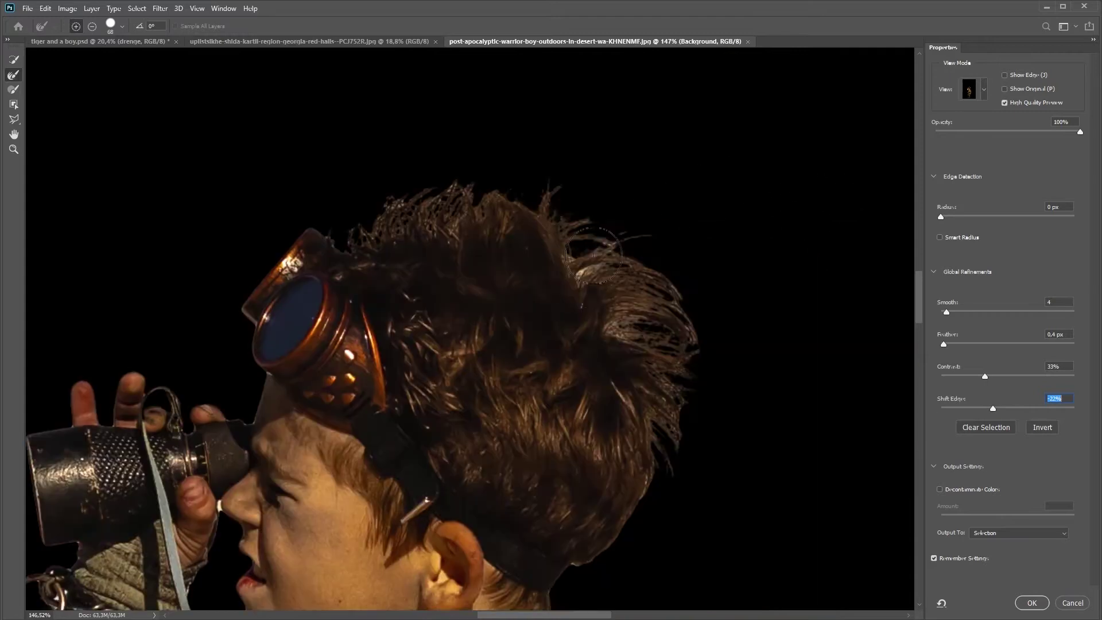
{"action": "left_click_drag", "start_coordinate": [725, 524], "coordinate": [699, 223]}
- Output the refined boy selection as a new layer with a layer mask
{"action": "scroll", "coordinate": [792, 312], "scroll_direction": "down", "scroll_amount": 5}
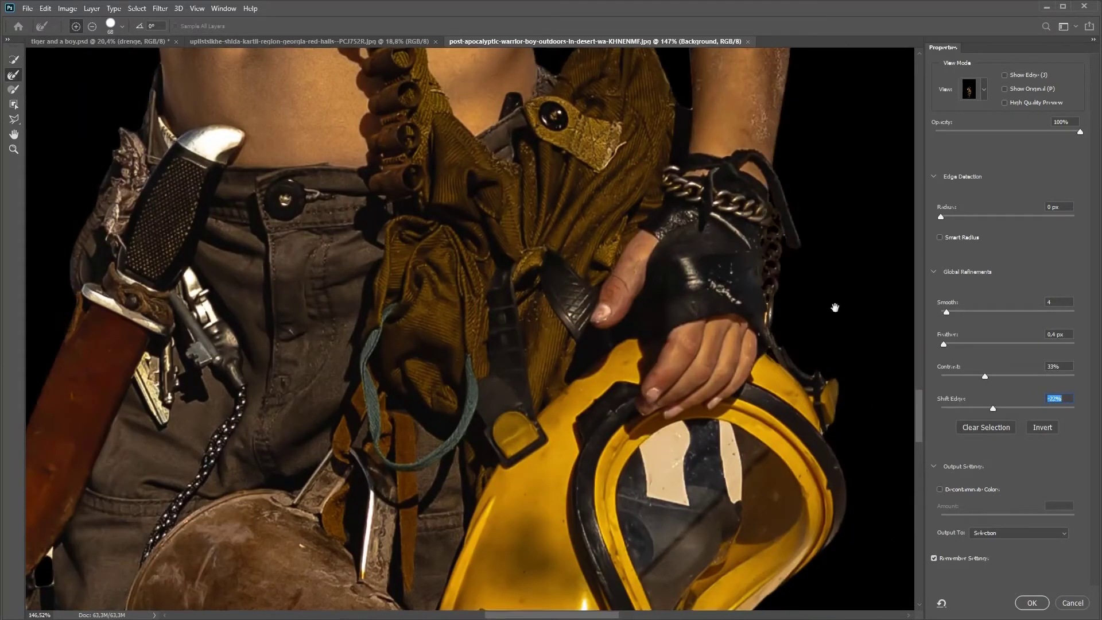
{"action": "scroll", "coordinate": [837, 308], "scroll_direction": "down", "scroll_amount": 5}
{"action": "left_click", "coordinate": [1018, 533]}
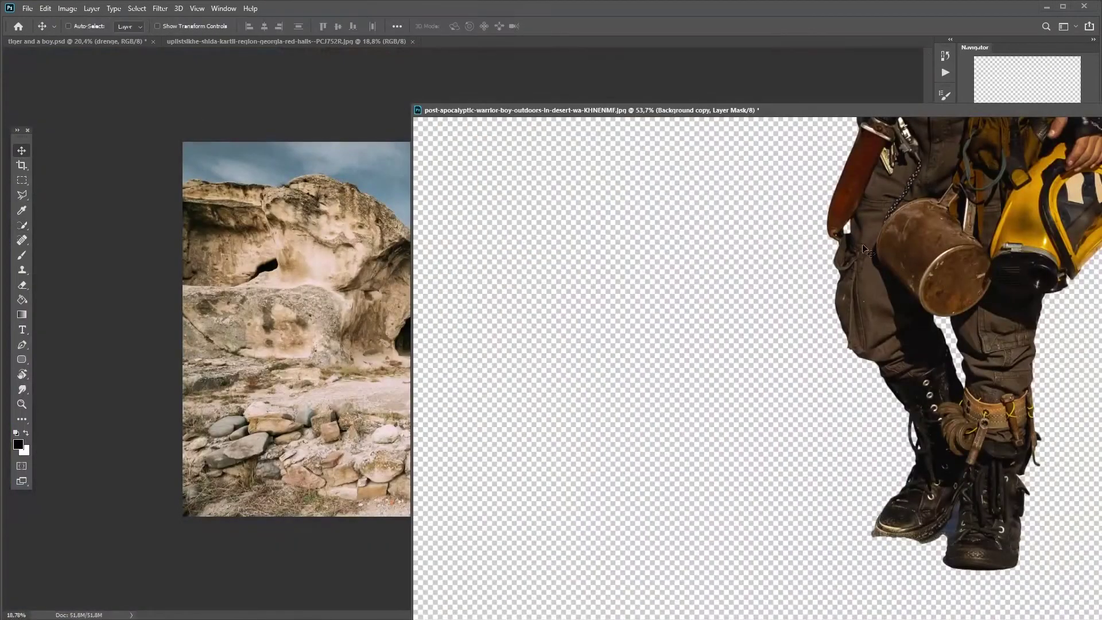
- Copy the masked boy into the cave landscape document and close his source document without saving
{"action": "scroll", "coordinate": [670, 382], "scroll_direction": "down", "scroll_amount": 1}
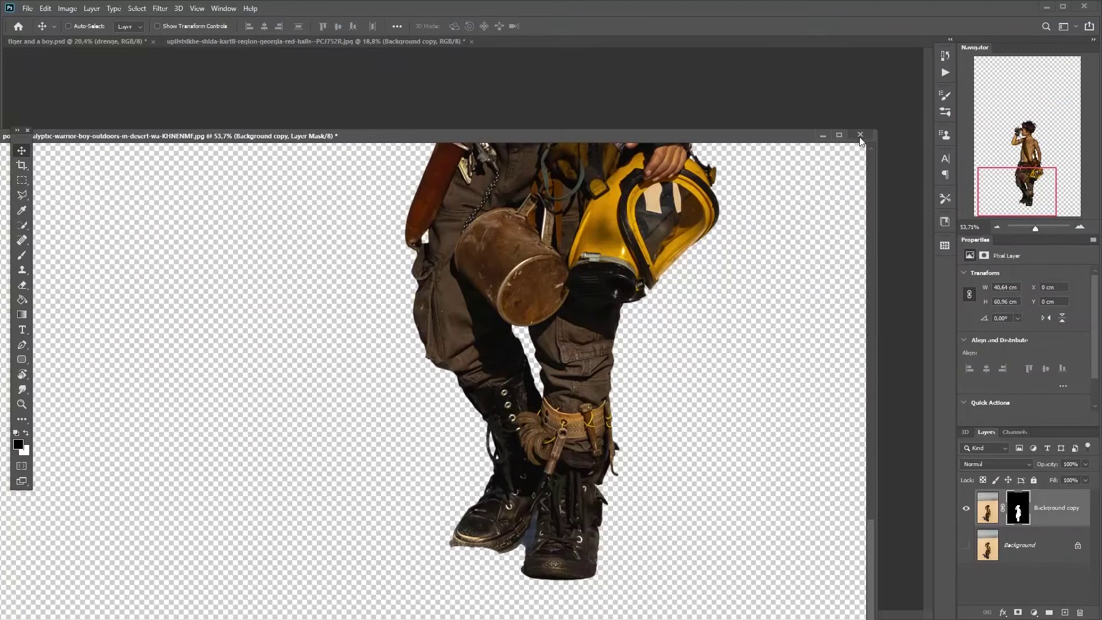
{"action": "left_click", "coordinate": [860, 135]}
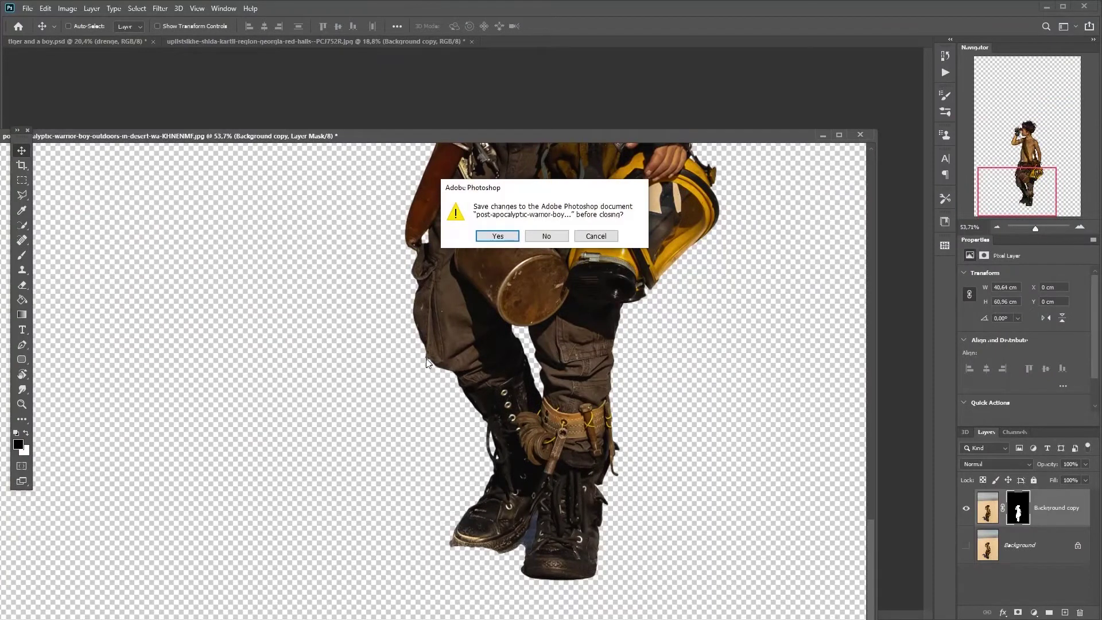
{"action": "left_click", "coordinate": [546, 236]}
- Scale the boy down to about 18 by 27 cm and place him standing on the path in front of the cave
{"action": "left_click_drag", "start_coordinate": [349, 289], "coordinate": [481, 296]}
{"action": "key", "text": "ctrl+minus"}
{"action": "key", "text": "ctrl+t"}
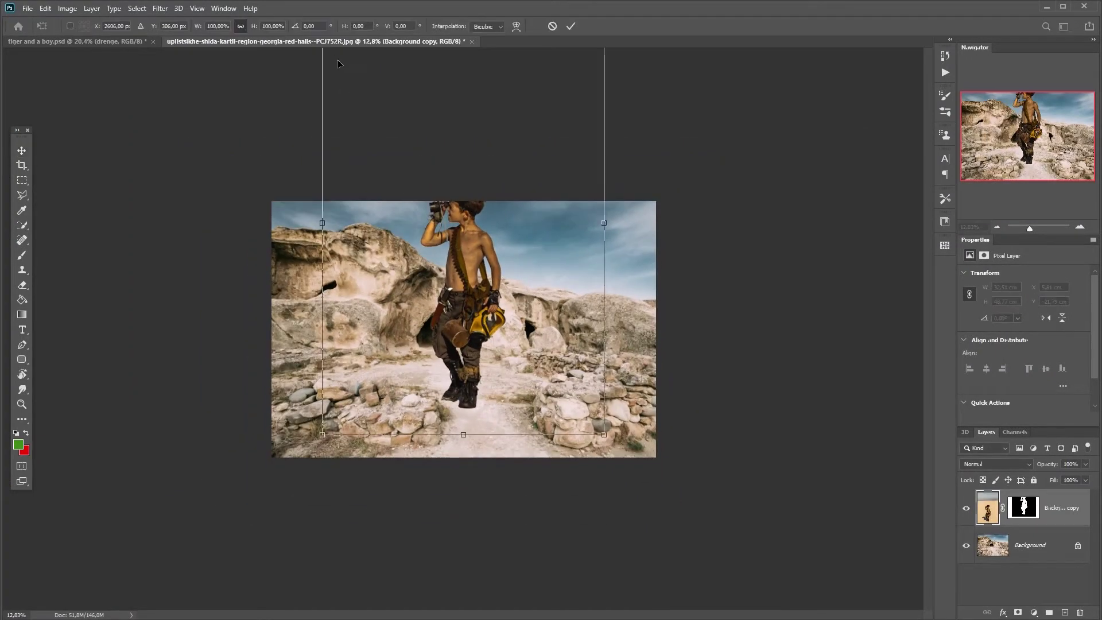
{"action": "key", "text": "ctrl+minus"}
{"action": "left_click_drag", "start_coordinate": [367, 112], "coordinate": [443, 226]}
{"action": "left_click_drag", "start_coordinate": [504, 327], "coordinate": [469, 311]}
{"action": "left_click_drag", "start_coordinate": [410, 210], "coordinate": [420, 224]}
{"action": "left_click_drag", "start_coordinate": [457, 310], "coordinate": [446, 303]}
{"action": "key", "text": "Return"}
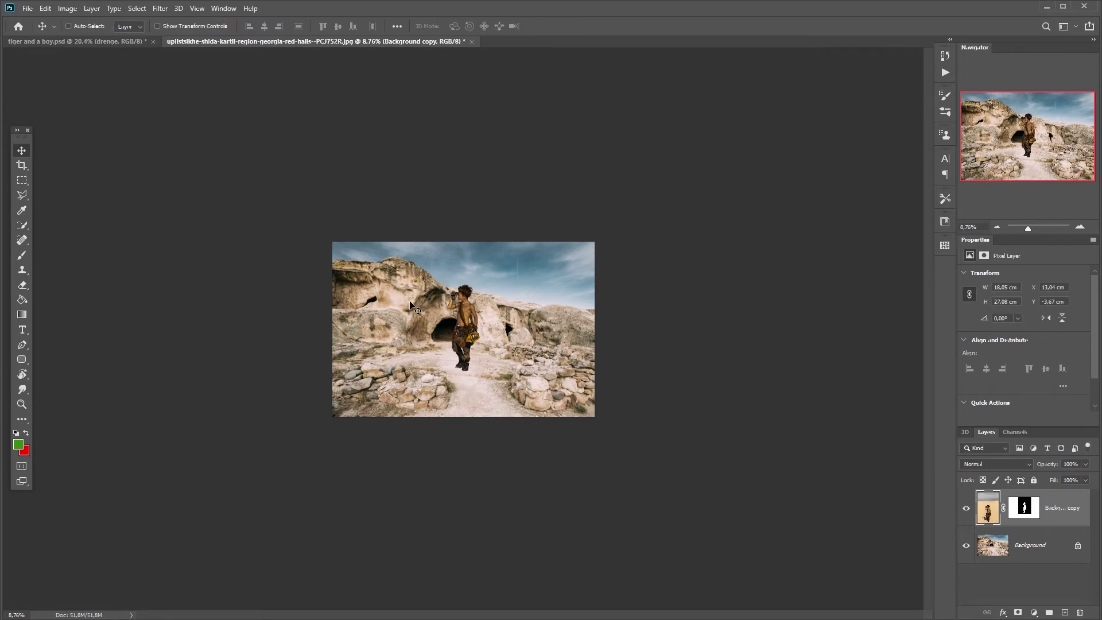
{"action": "scroll", "coordinate": [424, 310], "scroll_direction": "up", "scroll_amount": 3}
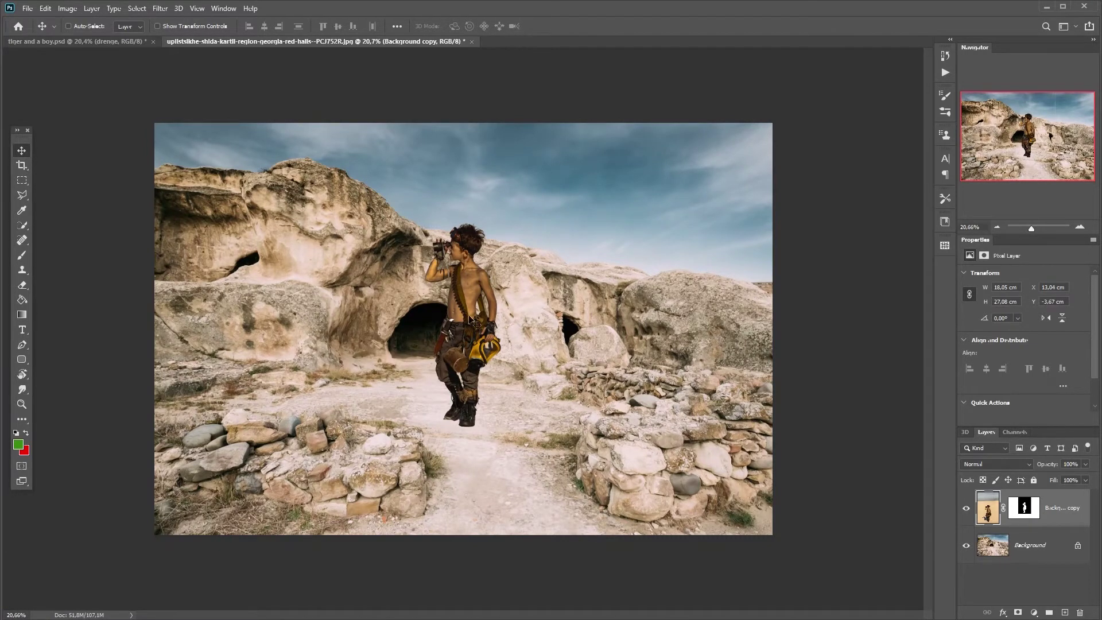
{"action": "left_click_drag", "start_coordinate": [517, 350], "coordinate": [537, 368]}
- Paint black on the boy's layer mask with a very small brush to hide the leftover shadow and background between the boots
{"action": "scroll", "coordinate": [482, 470], "scroll_direction": "up", "scroll_amount": 5}
{"action": "scroll", "coordinate": [485, 470], "scroll_direction": "up", "scroll_amount": 3}
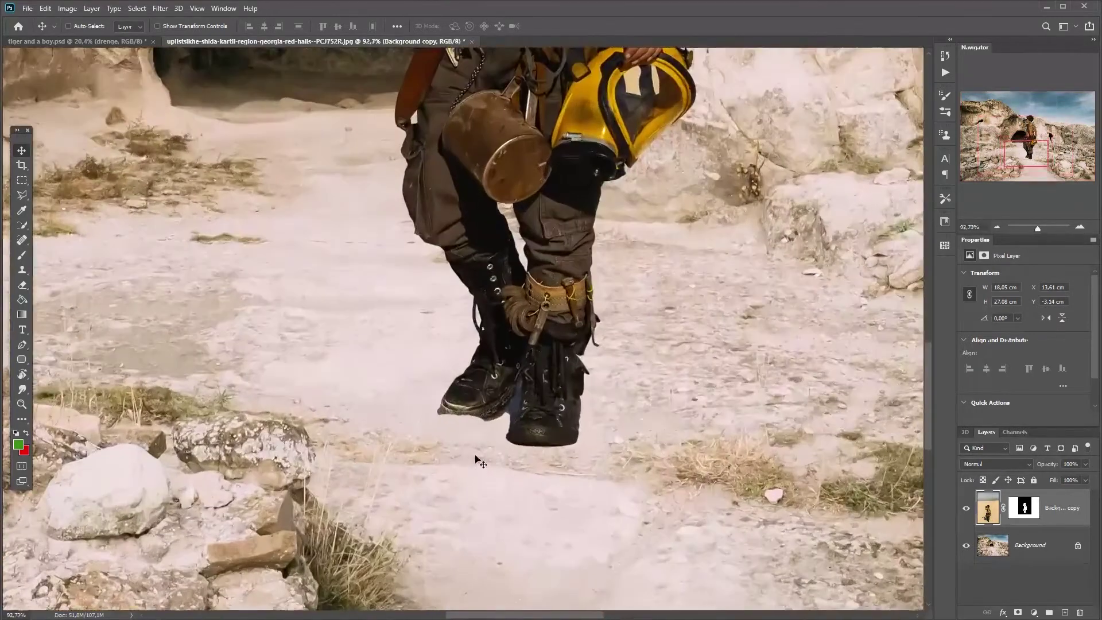
{"action": "key", "text": "ctrl+backslash"}
{"action": "scroll", "coordinate": [526, 404], "scroll_direction": "up", "scroll_amount": 1}
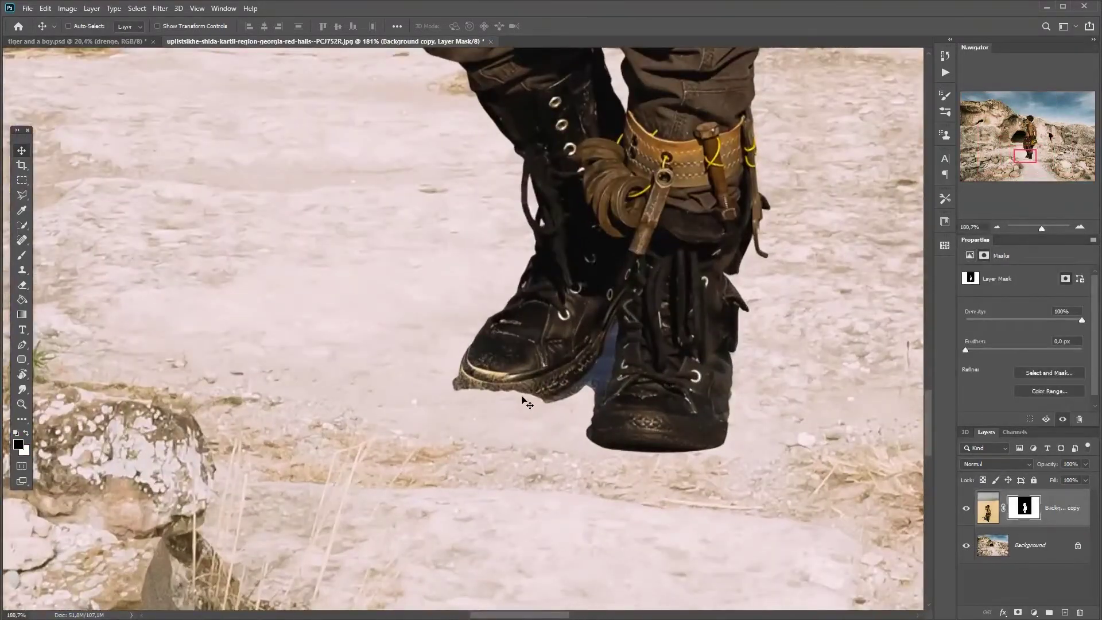
{"action": "key", "text": "b"}
{"action": "key", "text": "bracketleft"}
{"action": "key", "text": "bracketleft"}
{"action": "key", "text": "bracketleft"}
{"action": "key", "text": "bracketleft"}
{"action": "key", "text": "bracketleft"}
{"action": "key", "text": "bracketleft"}
{"action": "key", "text": "bracketleft"}
{"action": "key", "text": "bracketleft"}
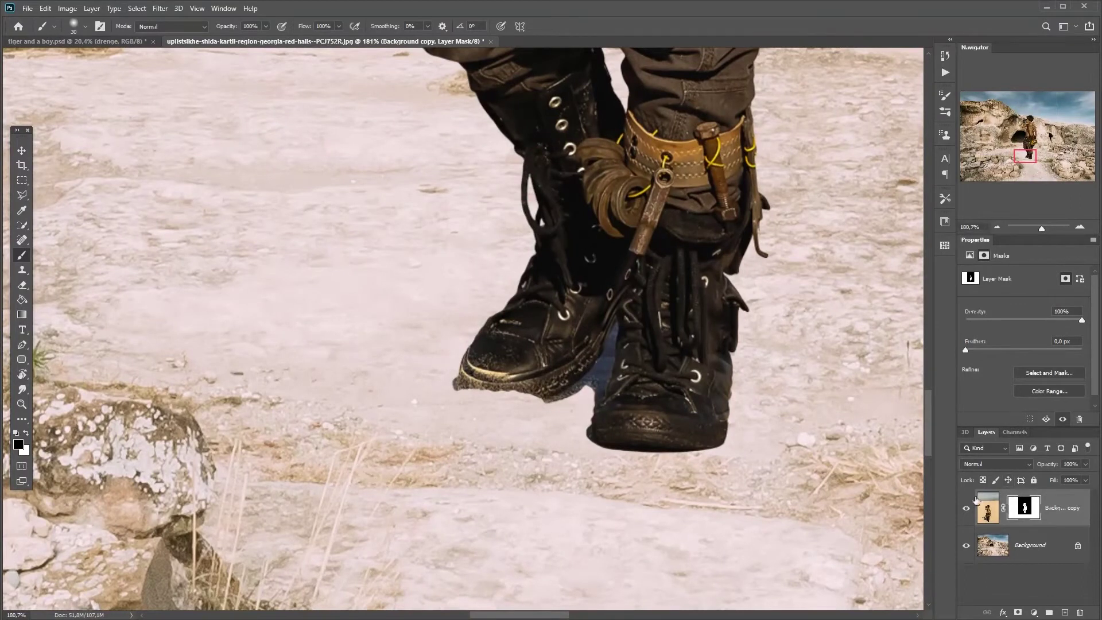
{"action": "scroll", "coordinate": [601, 400], "scroll_direction": "up", "scroll_amount": 2}
{"action": "key", "text": "bracketleft"}
{"action": "key", "text": "bracketleft"}
{"action": "key", "text": "bracketleft"}
{"action": "key", "text": "bracketleft"}
{"action": "key", "text": "bracketleft"}
{"action": "key", "text": "bracketleft"}
{"action": "key", "text": "bracketleft"}
{"action": "mouse_move", "coordinate": [599, 367]}
{"action": "left_mouse_down"}
{"action": "mouse_move", "coordinate": [596, 409]}
{"action": "mouse_move", "coordinate": [635, 244]}
{"action": "left_mouse_up"}
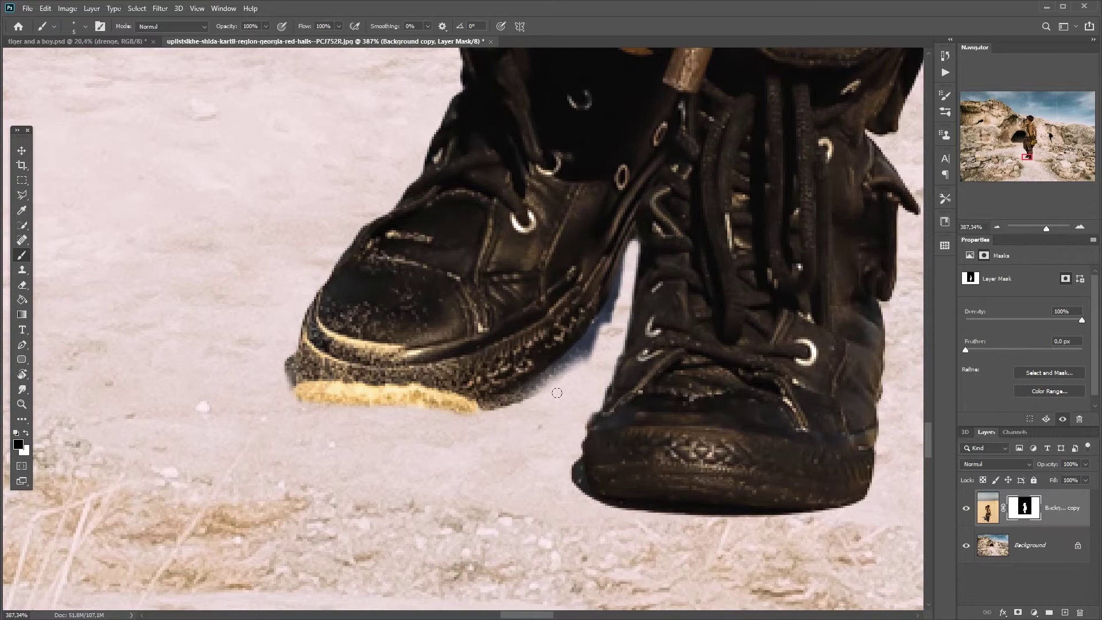
{"action": "left_click_drag", "start_coordinate": [609, 310], "coordinate": [546, 385]}
{"action": "left_click_drag", "start_coordinate": [632, 264], "coordinate": [637, 230]}
{"action": "left_click_drag", "start_coordinate": [562, 370], "coordinate": [519, 402]}
{"action": "left_click_drag", "start_coordinate": [613, 410], "coordinate": [366, 536]}
- Paint on the layer mask with a slightly larger brush to clean up leftover background around the gear at the boy's waist
{"action": "scroll", "coordinate": [366, 537], "scroll_direction": "up", "scroll_amount": 10}
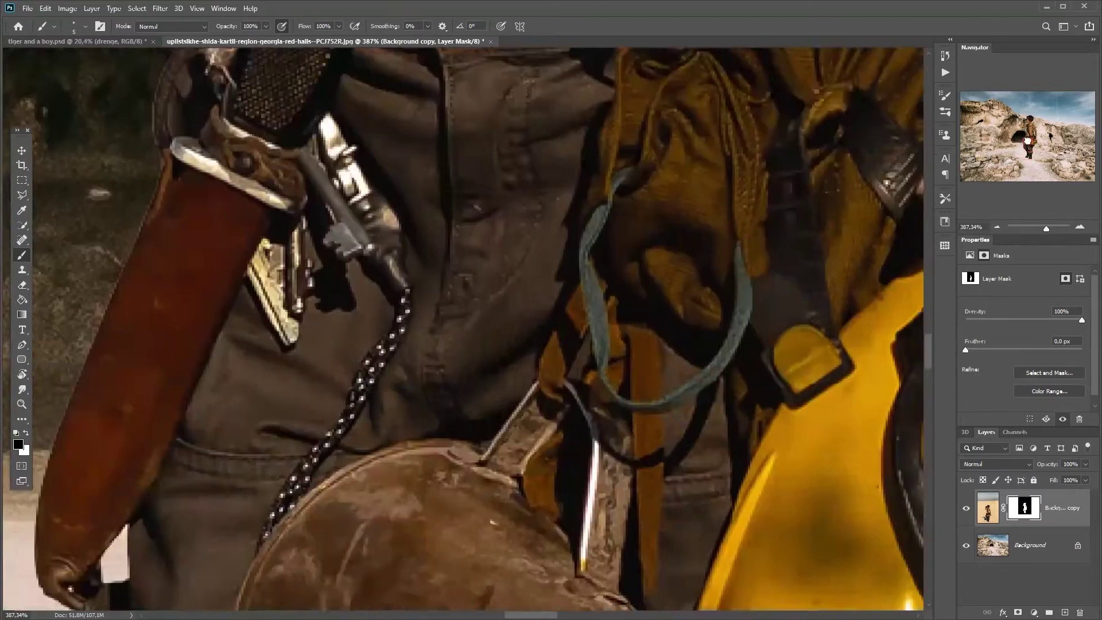
{"action": "key", "text": "bracketright"}
{"action": "key", "text": "bracketright"}
{"action": "key", "text": "bracketright"}
{"action": "key", "text": "bracketright"}
{"action": "left_click_drag", "start_coordinate": [727, 345], "coordinate": [737, 405]}
{"action": "mouse_move", "coordinate": [660, 410]}
{"action": "left_mouse_down"}
{"action": "mouse_move", "coordinate": [632, 305]}
{"action": "mouse_move", "coordinate": [609, 379]}
{"action": "mouse_move", "coordinate": [643, 344]}
{"action": "left_mouse_up"}
- Convert the masked boy layer to a smart object
{"action": "left_click_drag", "start_coordinate": [1046, 228], "coordinate": [1038, 230]}
{"action": "left_click", "coordinate": [1024, 164]}
{"action": "right_click", "coordinate": [1063, 507]}
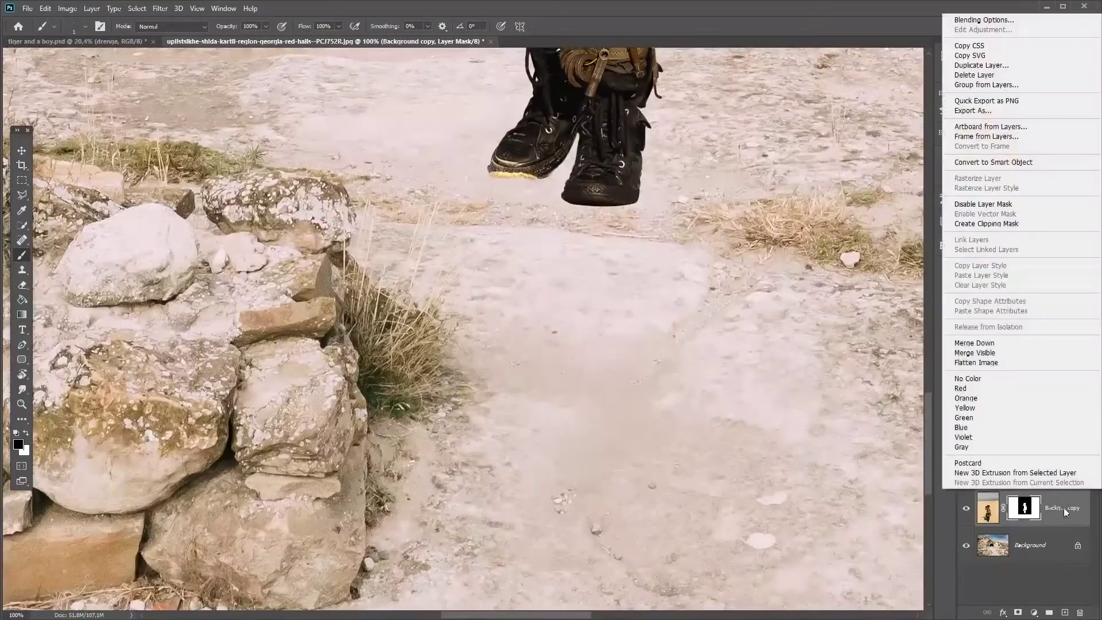
{"action": "left_click", "coordinate": [1033, 180]}
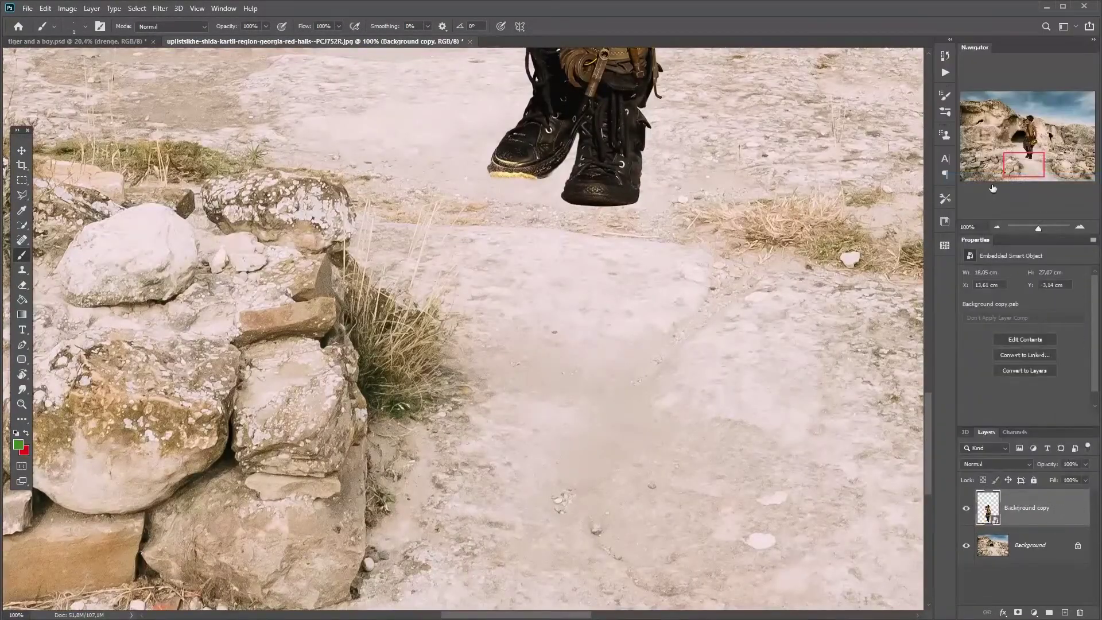
- Scale the boy smart object down further and reposition him on the path, lower than the cave openings
{"action": "left_click_drag", "start_coordinate": [1038, 231], "coordinate": [1033, 231]}
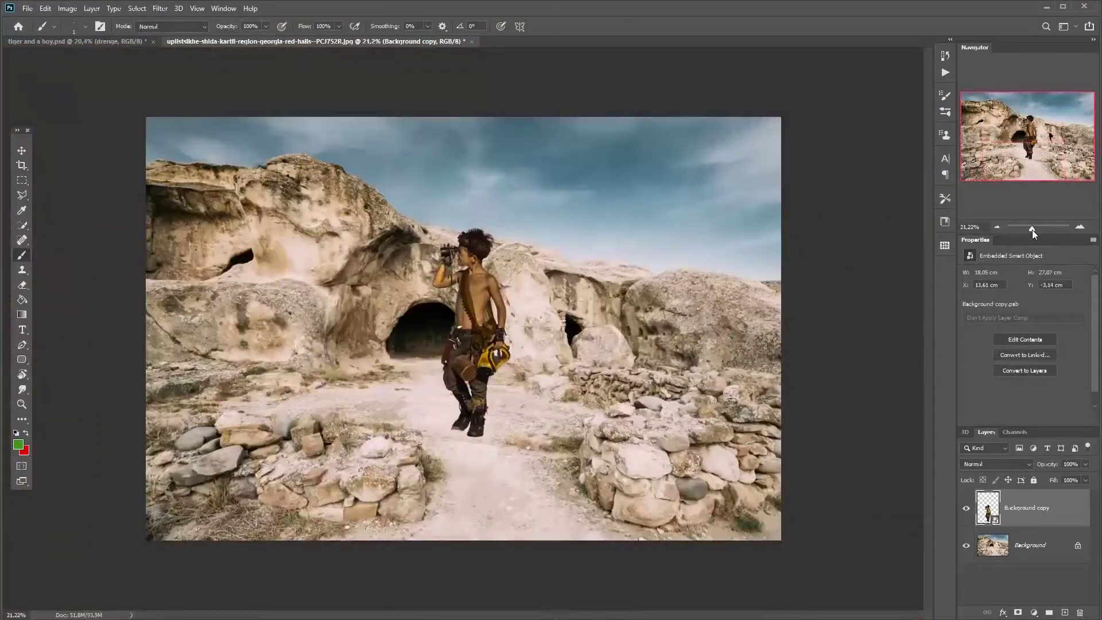
{"action": "key", "text": "ctrl+t"}
{"action": "key", "text": "ctrl+minus"}
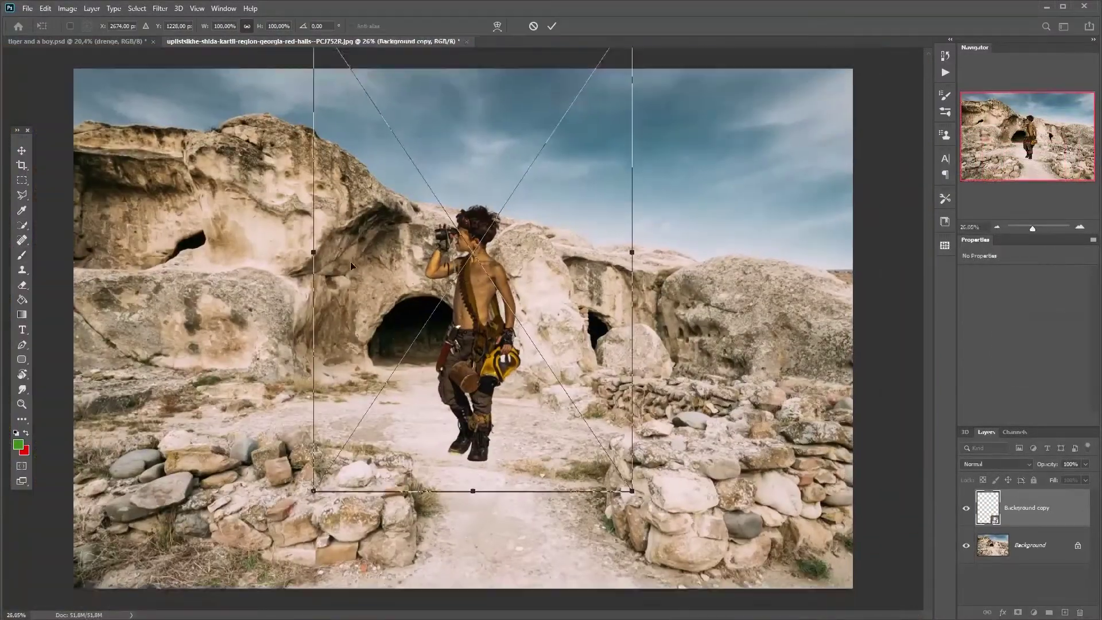
{"action": "left_click_drag", "start_coordinate": [340, 70], "coordinate": [462, 246]}
{"action": "left_click_drag", "start_coordinate": [516, 356], "coordinate": [445, 345]}
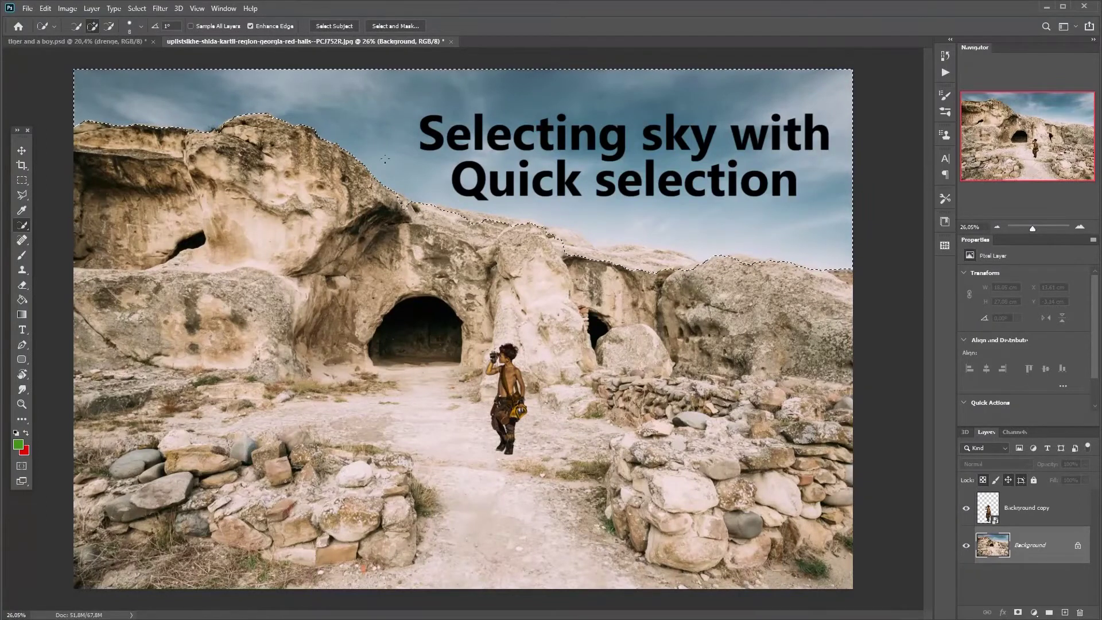
- Select the sky on the Background layer with Quick Selection, refining the edge along the rocky ridge with a larger brush
{"action": "left_click_drag", "start_coordinate": [686, 267], "coordinate": [585, 250]}
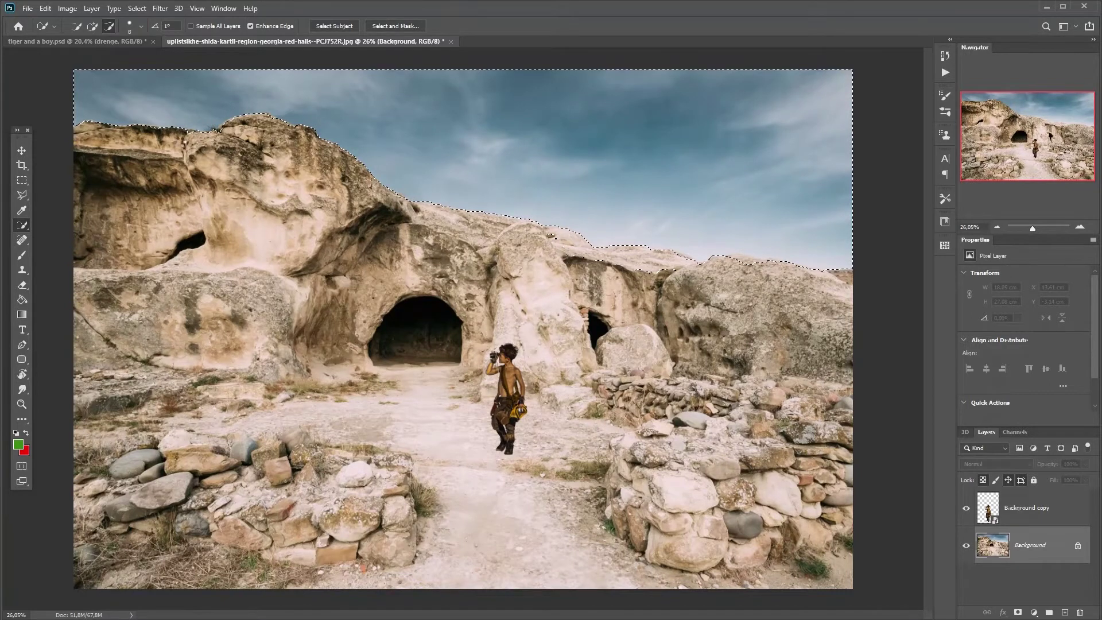
{"action": "scroll", "coordinate": [780, 281], "scroll_direction": "up", "scroll_amount": 3}
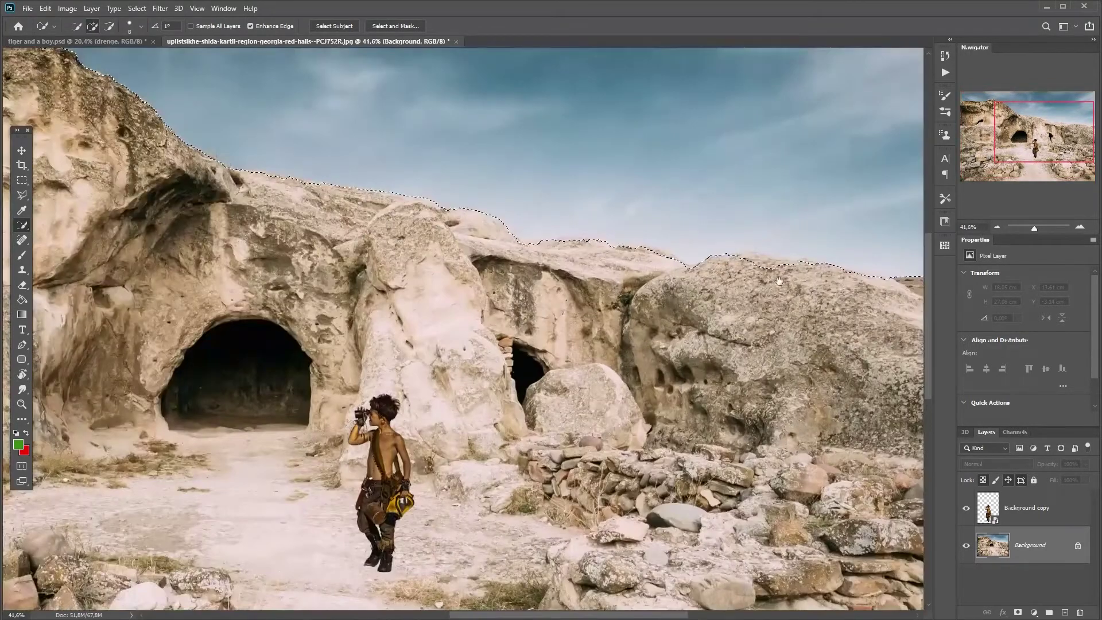
{"action": "scroll", "coordinate": [780, 282], "scroll_direction": "up", "scroll_amount": 3}
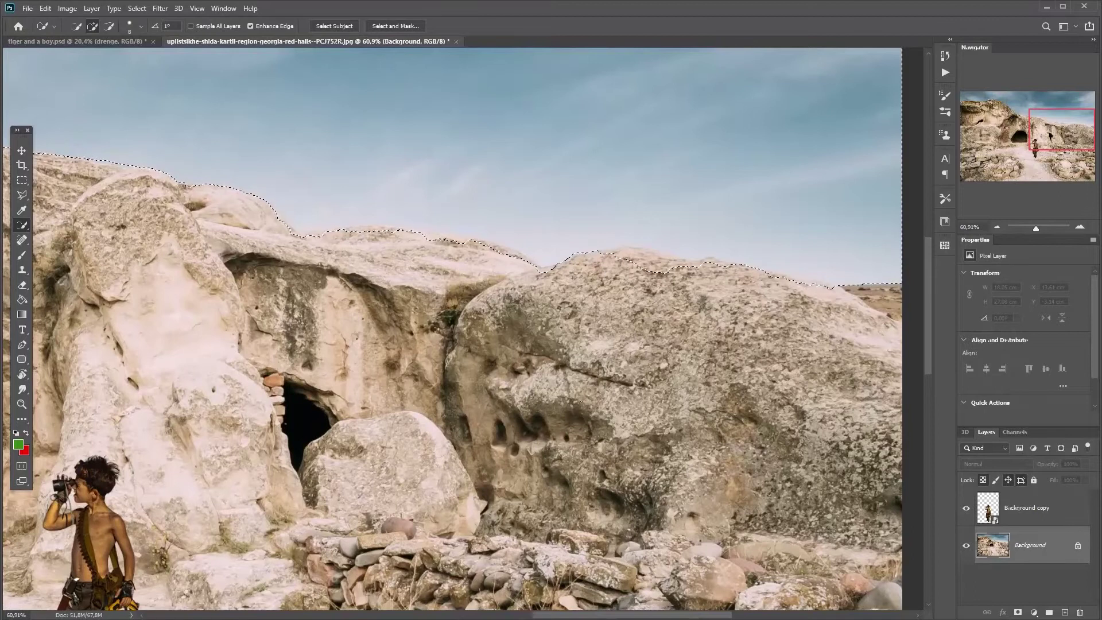
{"action": "key", "text": "bracketright"}
{"action": "key", "text": "bracketright"}
{"action": "key", "text": "bracketright"}
{"action": "key", "text": "bracketright"}
{"action": "left_click", "coordinate": [823, 284], "text": "alt"}
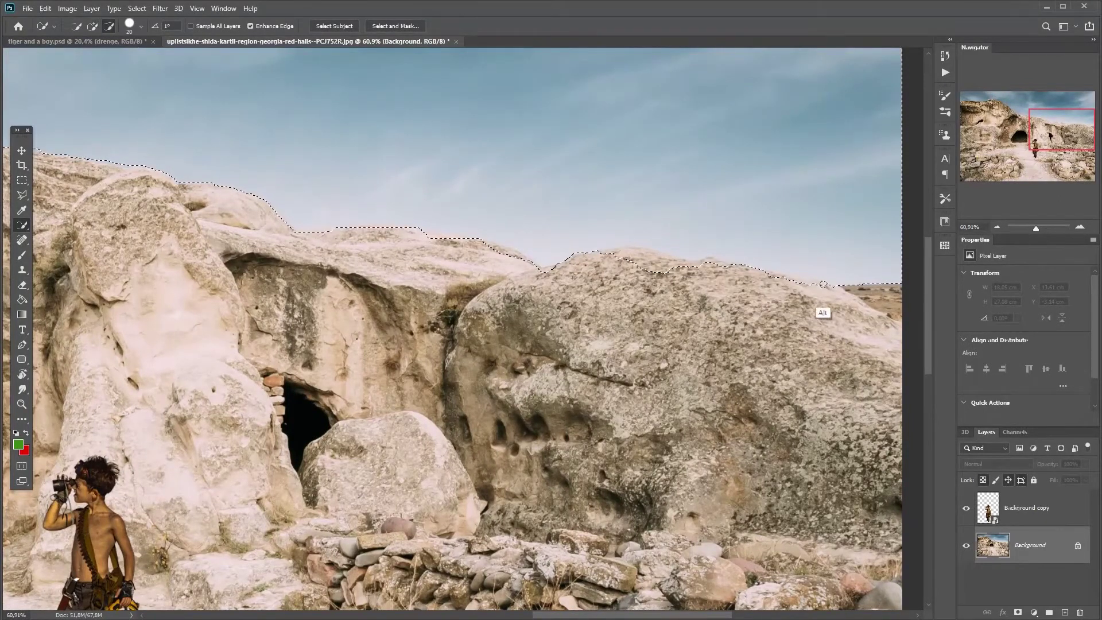
{"action": "mouse_move", "coordinate": [708, 259]}
{"action": "left_mouse_down"}
{"action": "mouse_move", "coordinate": [603, 256]}
{"action": "mouse_move", "coordinate": [628, 267]}
{"action": "left_mouse_up"}
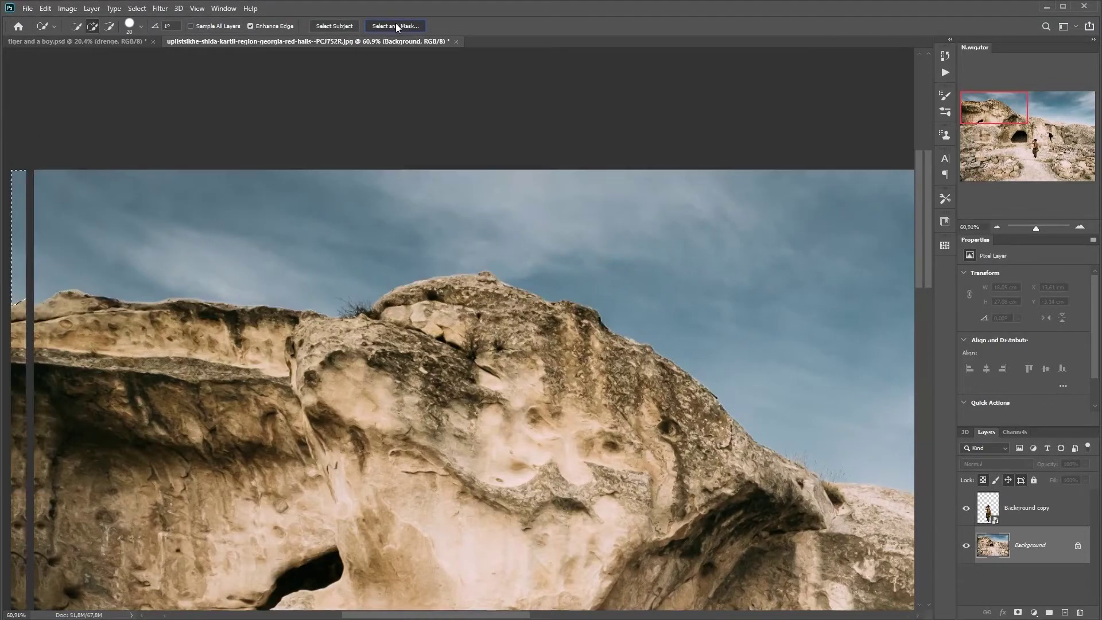
{"action": "left_click", "coordinate": [395, 25]}
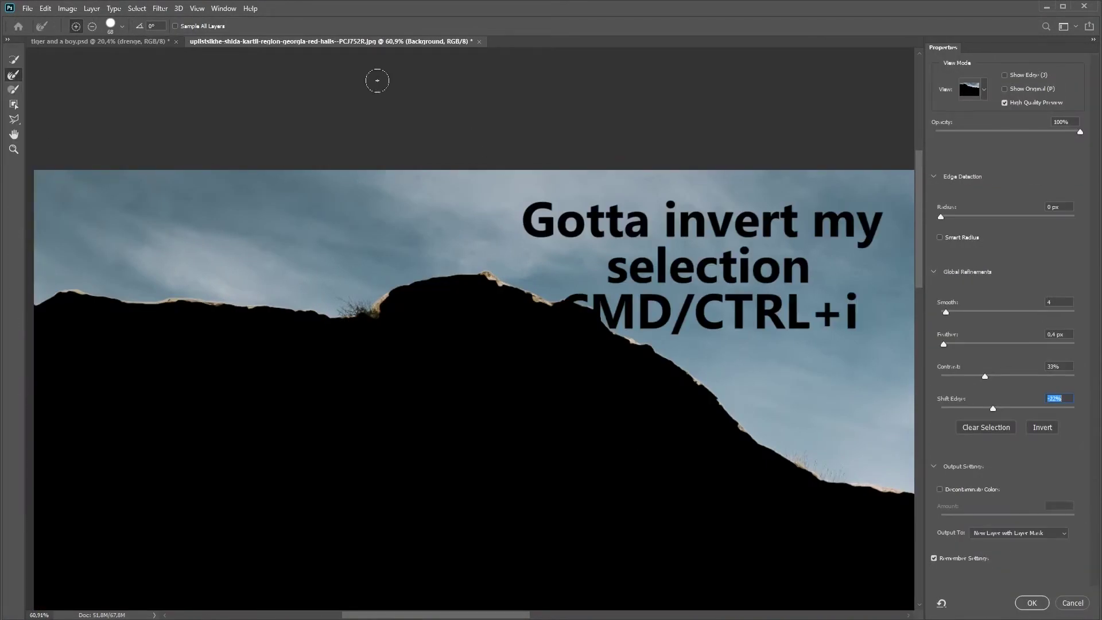
{"action": "left_click", "coordinate": [1076, 604]}
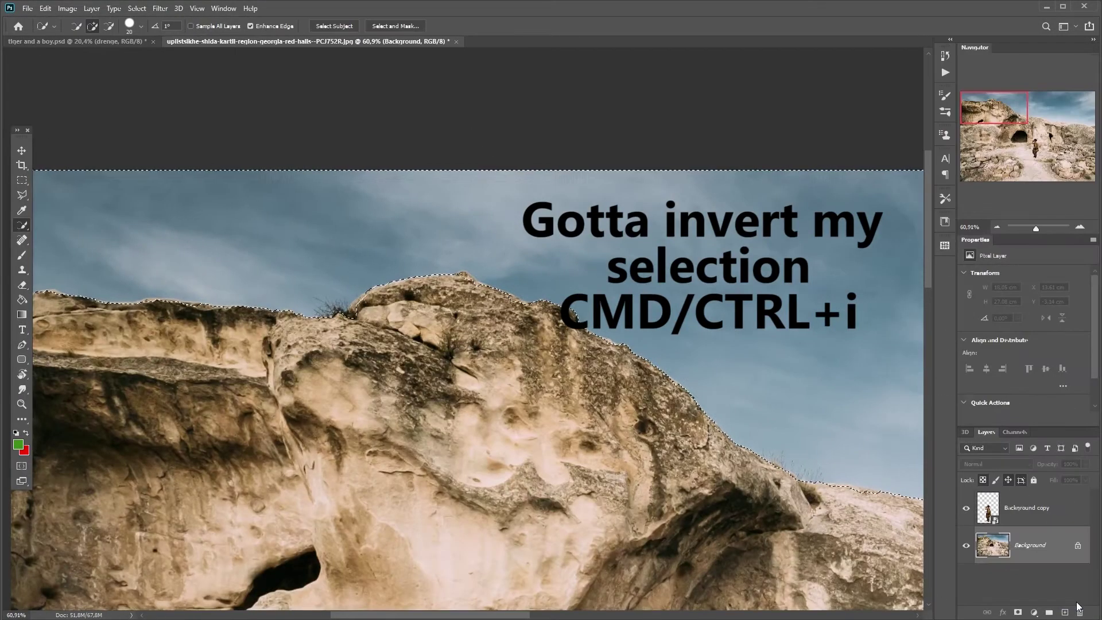
- Refine the inverted sky selection in Select and Mask with smooth 4, feather 0.4 px and contrast 33%, masking the sky out of the landscape
{"action": "left_click", "coordinate": [395, 26]}
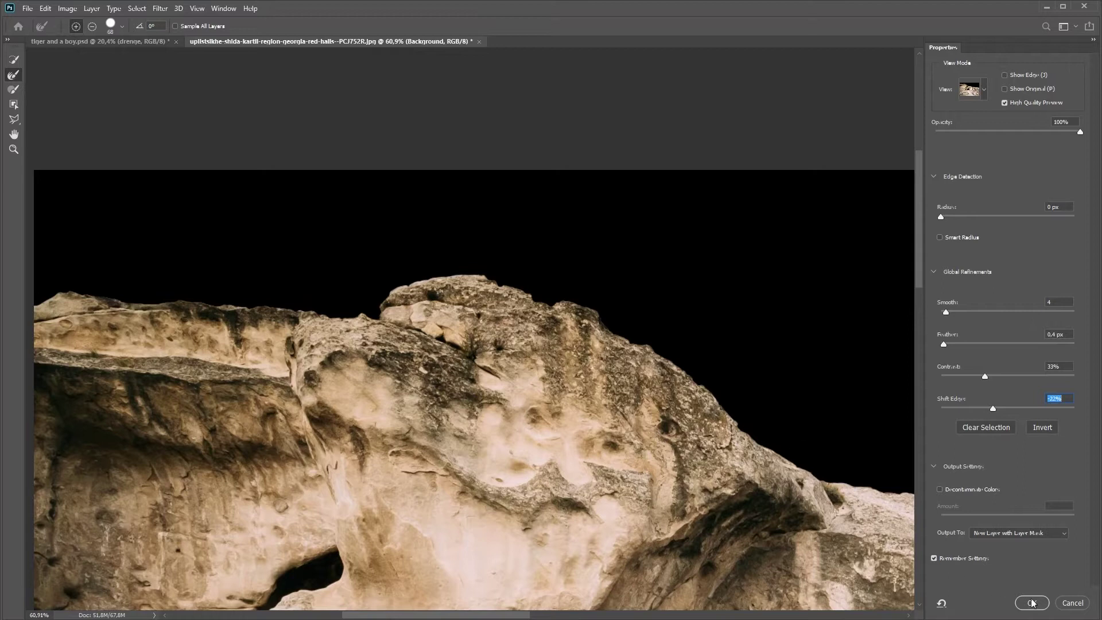
{"action": "key", "text": "Return"}
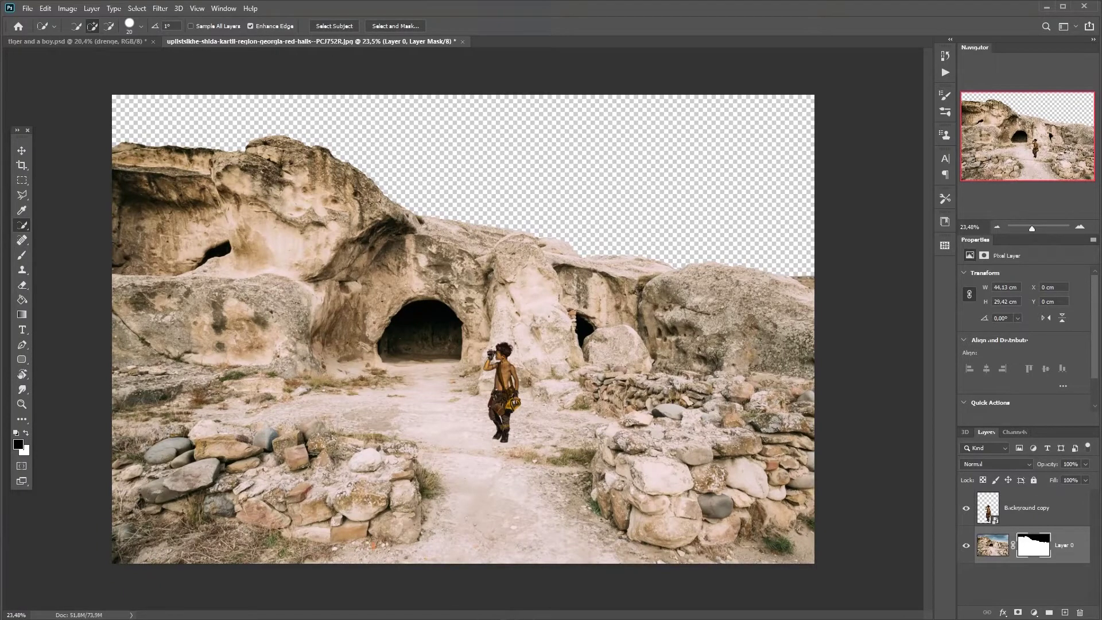
- Place the Stormy_Sky_7_by_DebauchedSeductress image beneath the landscape layer and shift it upward behind the rocky ridge
{"action": "left_click", "coordinate": [335, 616]}
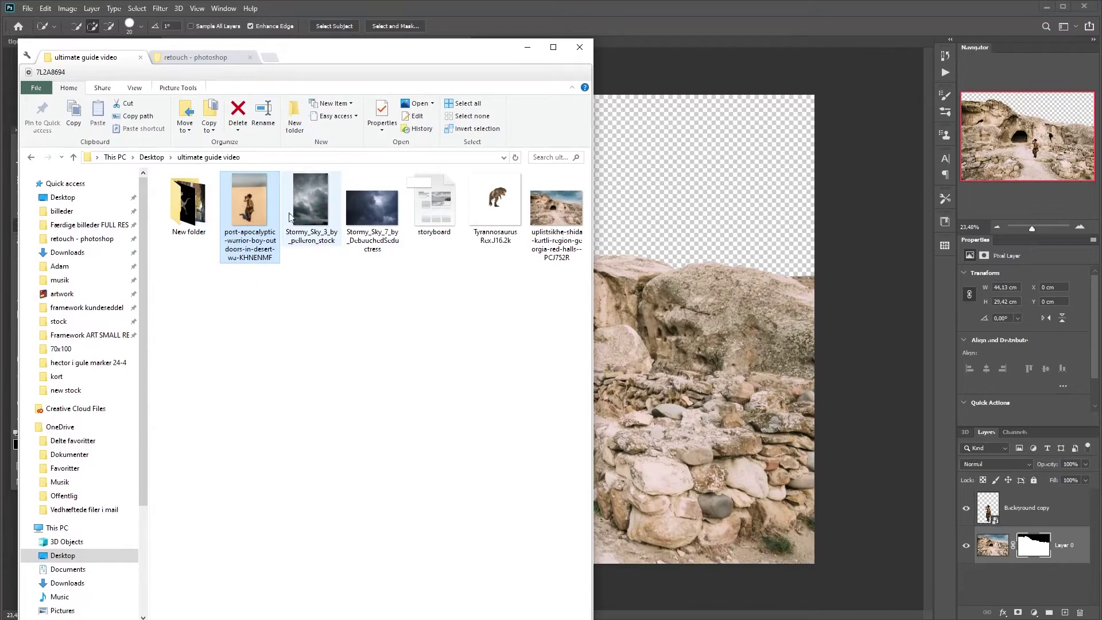
{"action": "left_click_drag", "start_coordinate": [363, 221], "coordinate": [492, 415]}
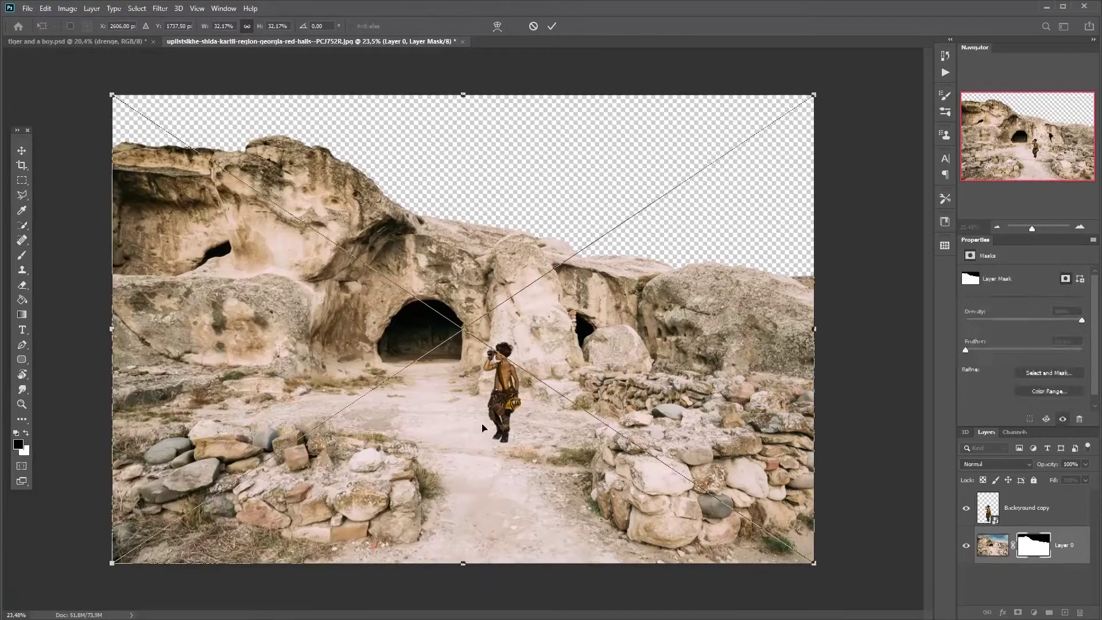
{"action": "key", "text": "Return"}
{"action": "key", "text": "ctrl+bracketleft"}
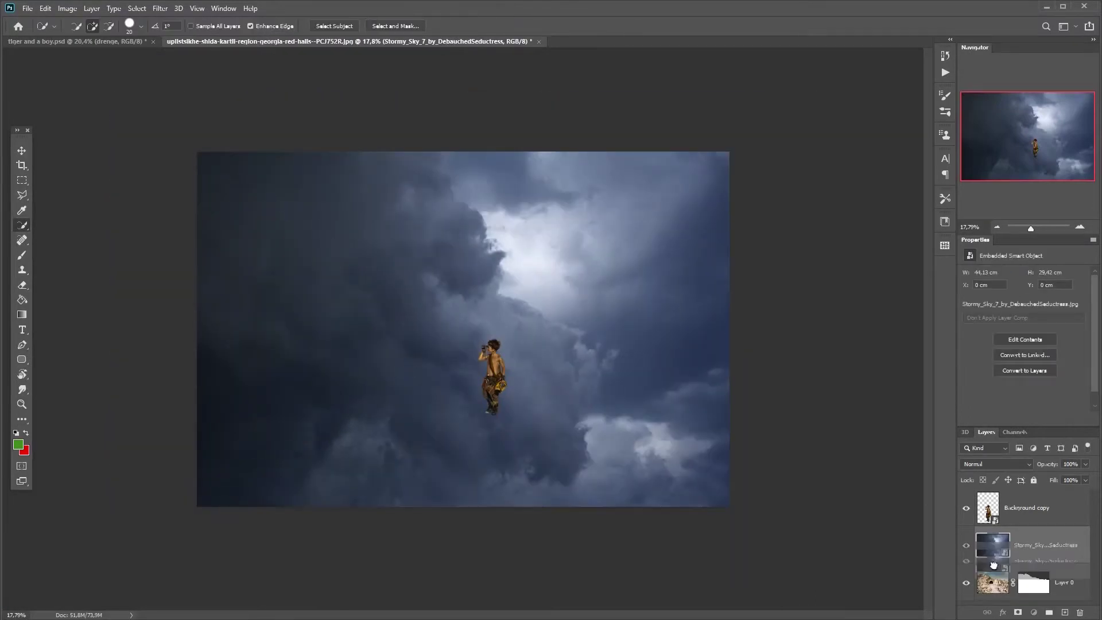
{"action": "key", "text": "v"}
{"action": "mouse_move", "coordinate": [411, 358]}
{"action": "left_mouse_down"}
{"action": "mouse_move", "coordinate": [414, 170]}
{"action": "mouse_move", "coordinate": [401, 246]}
{"action": "mouse_move", "coordinate": [416, 295]}
{"action": "mouse_move", "coordinate": [405, 343]}
{"action": "left_mouse_up"}
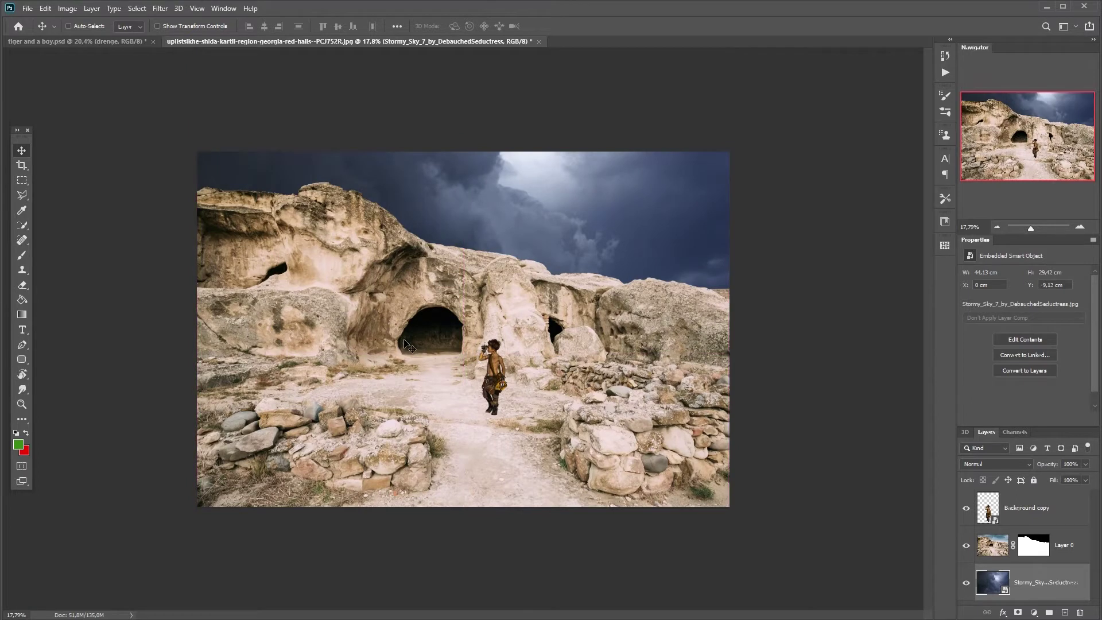
- Flip the placed stormy sky horizontally
{"action": "key", "text": "ctrl+t"}
{"action": "right_click", "coordinate": [438, 277]}
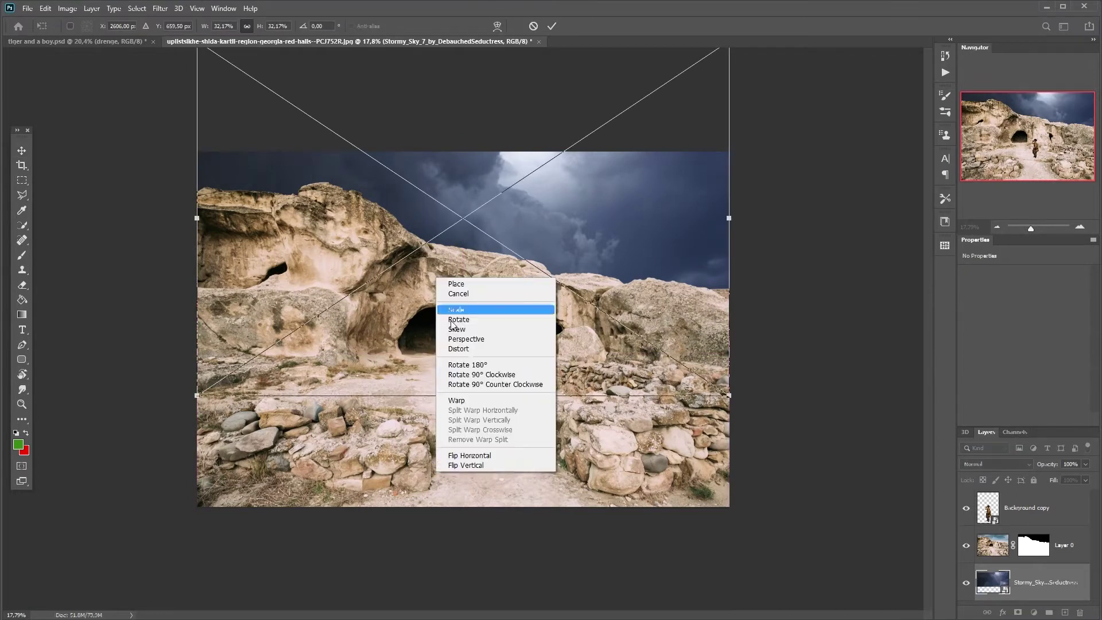
{"action": "left_click", "coordinate": [453, 456]}
{"action": "key", "text": "Return"}
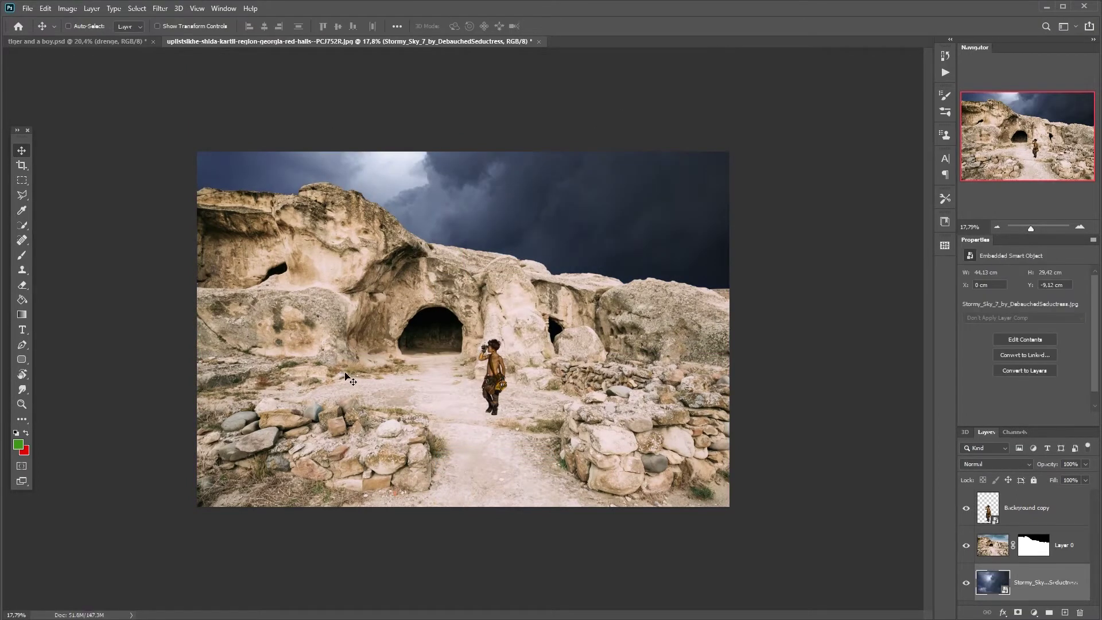
- Hide the flipped sky and place Stormy_Sky_3_by_pelleron_stock behind the landscape, scaled to 33.32% and aligned with the canvas's right edge
{"action": "left_click", "coordinate": [966, 583]}
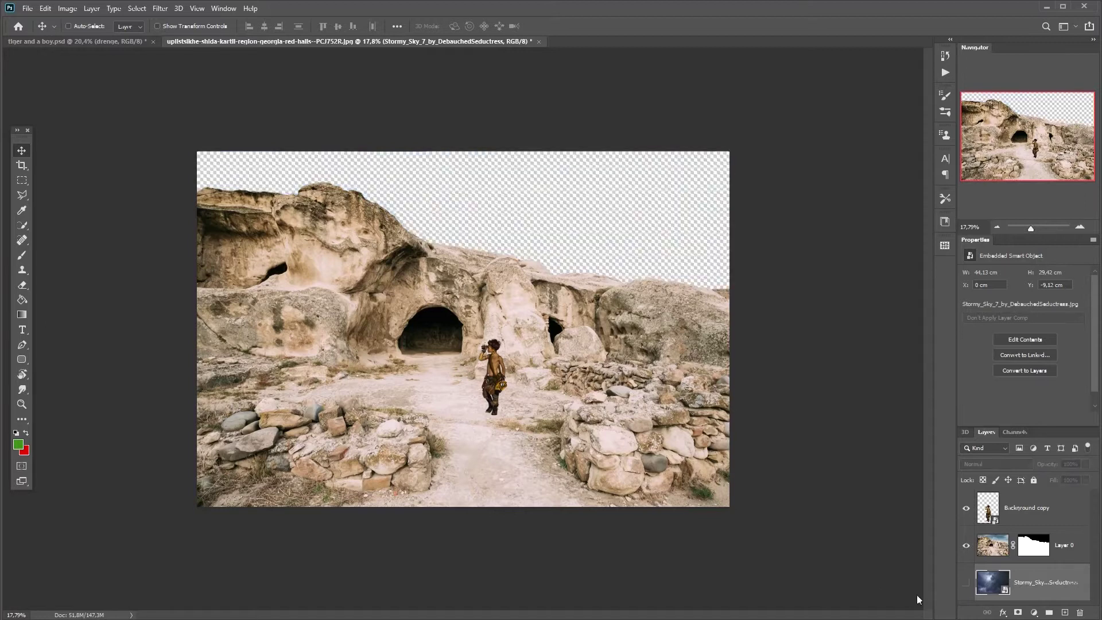
{"action": "key", "text": "alt+Tab"}
{"action": "left_click_drag", "start_coordinate": [322, 205], "coordinate": [457, 352]}
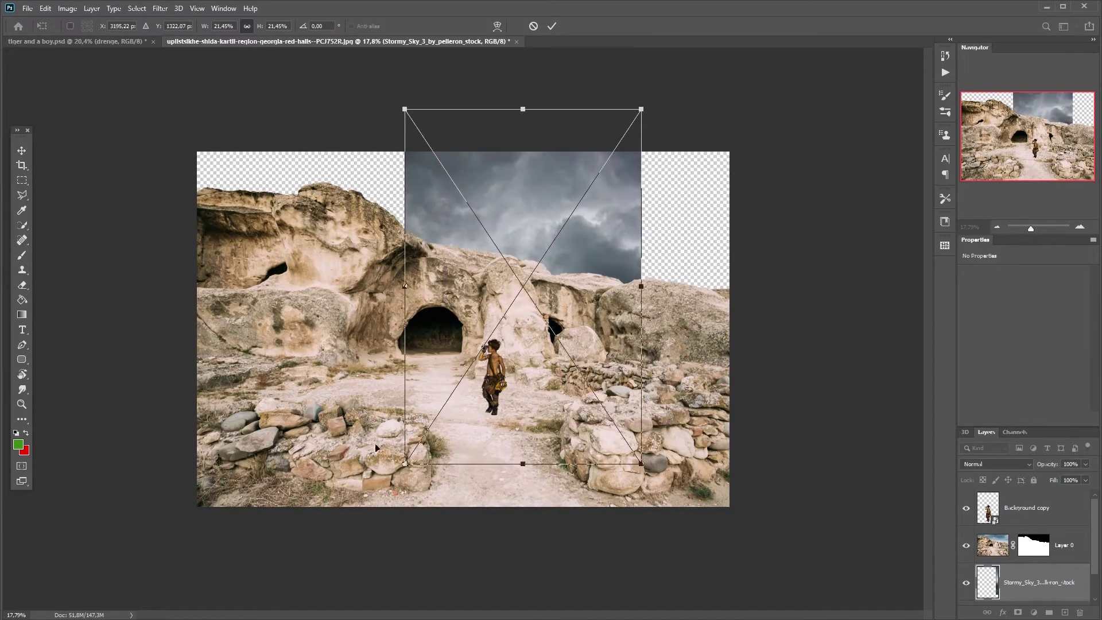
{"action": "left_click_drag", "start_coordinate": [407, 466], "coordinate": [473, 401]}
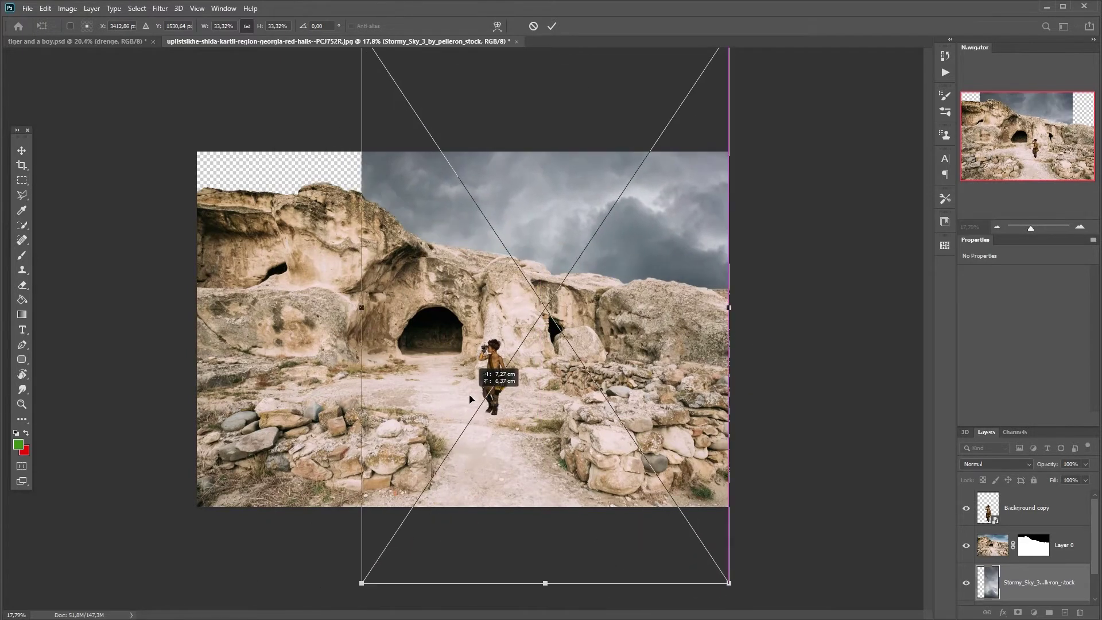
{"action": "scroll", "coordinate": [384, 394], "scroll_direction": "down", "scroll_amount": 2}
{"action": "scroll", "coordinate": [384, 393], "scroll_direction": "down", "scroll_amount": 1}
{"action": "left_click_drag", "start_coordinate": [437, 337], "coordinate": [432, 258]}
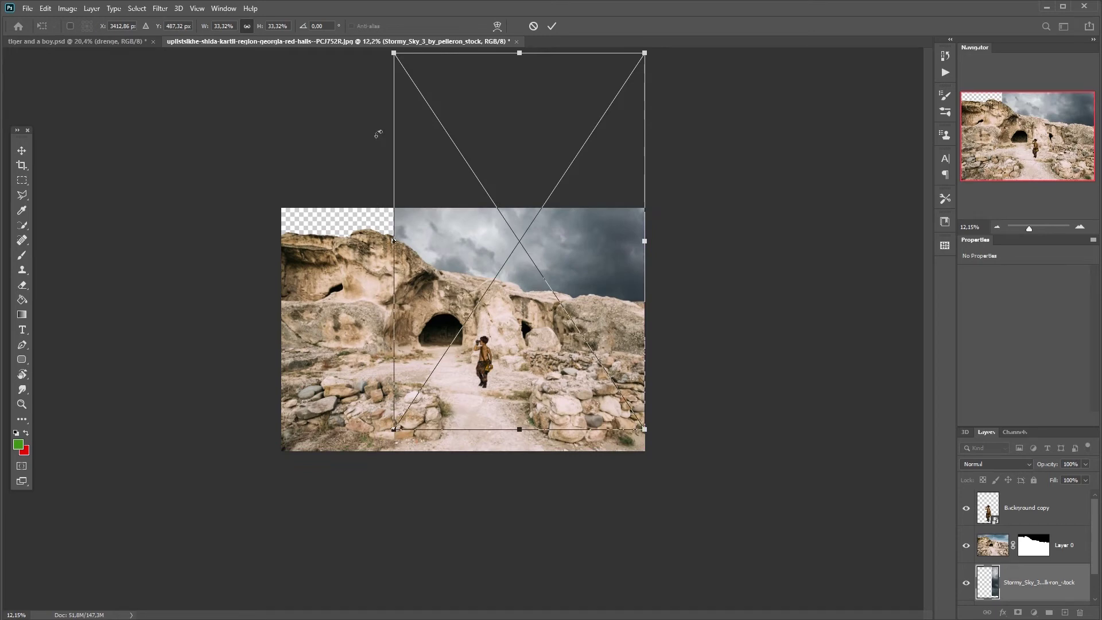
{"action": "key", "text": "ctrl+minus"}
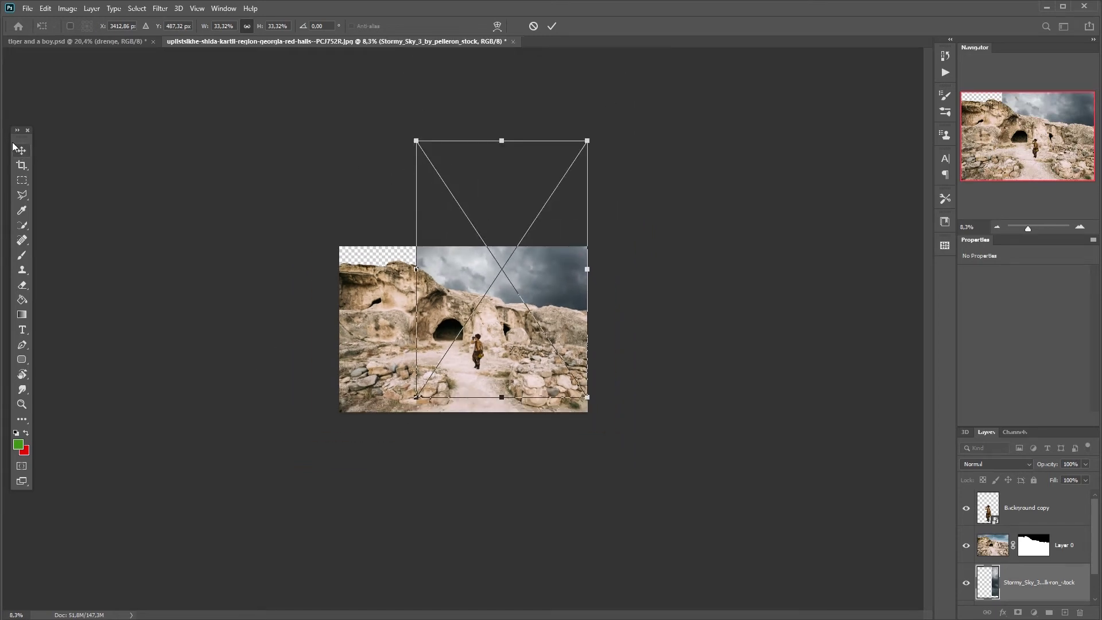
{"action": "key", "text": "Return"}
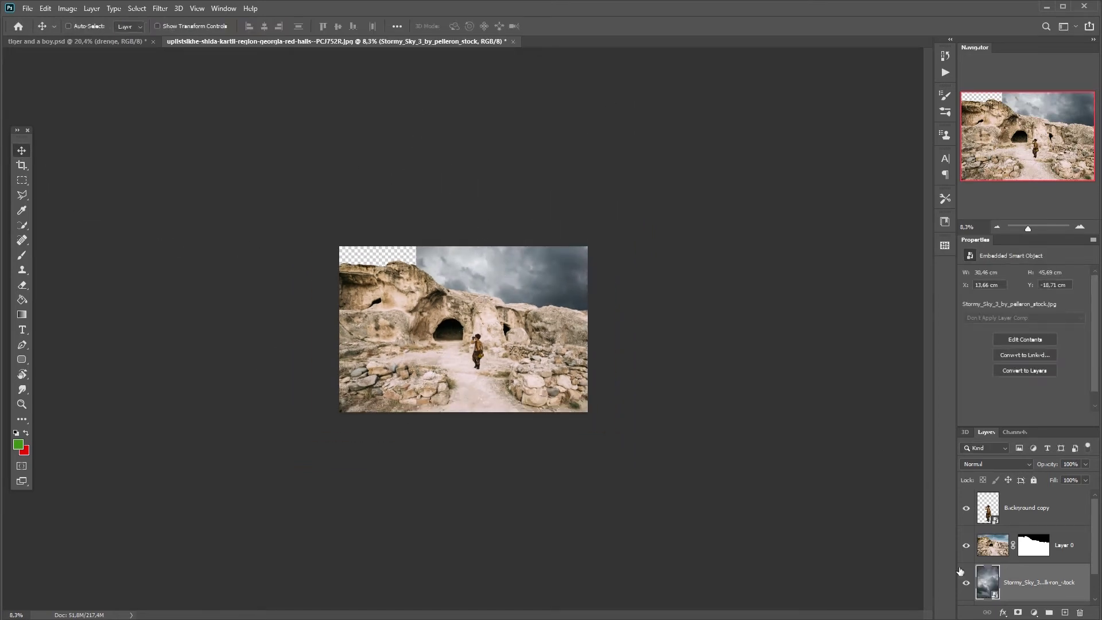
- Clear the preset crop dimensions and extend the canvas upward with the Crop tool to make it roughly square
{"action": "left_click", "coordinate": [22, 167]}
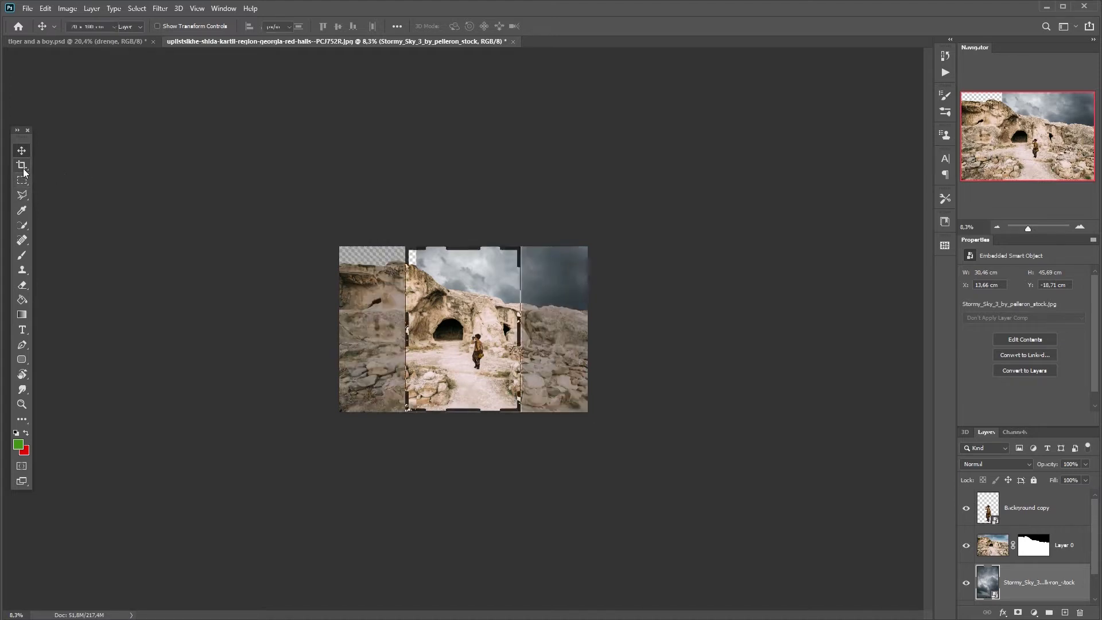
{"action": "left_click", "coordinate": [206, 27]}
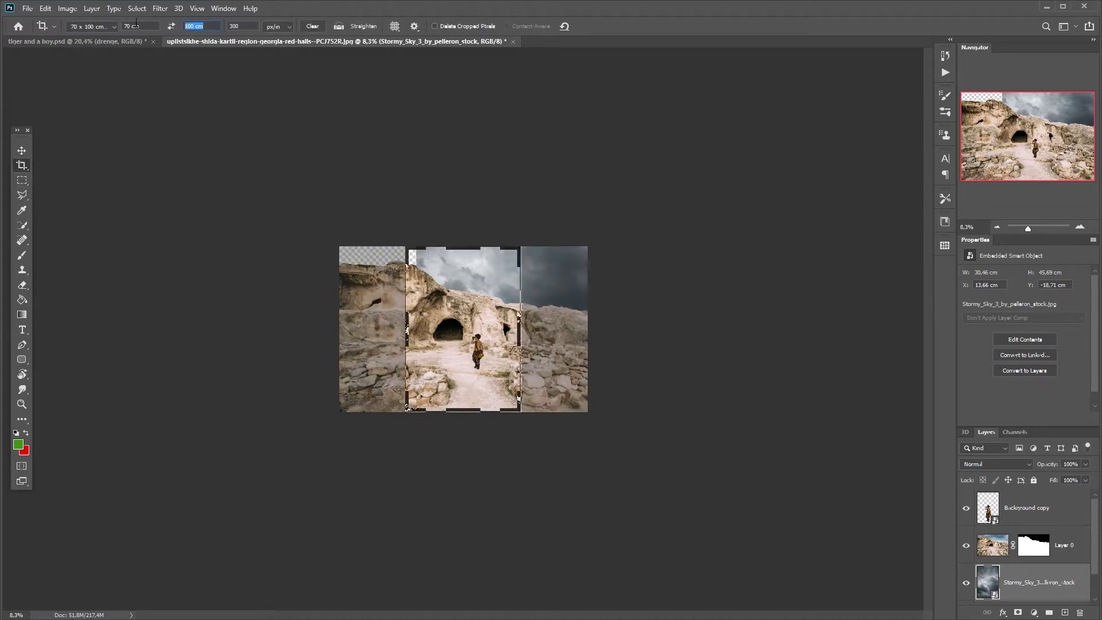
{"action": "left_click", "coordinate": [312, 26]}
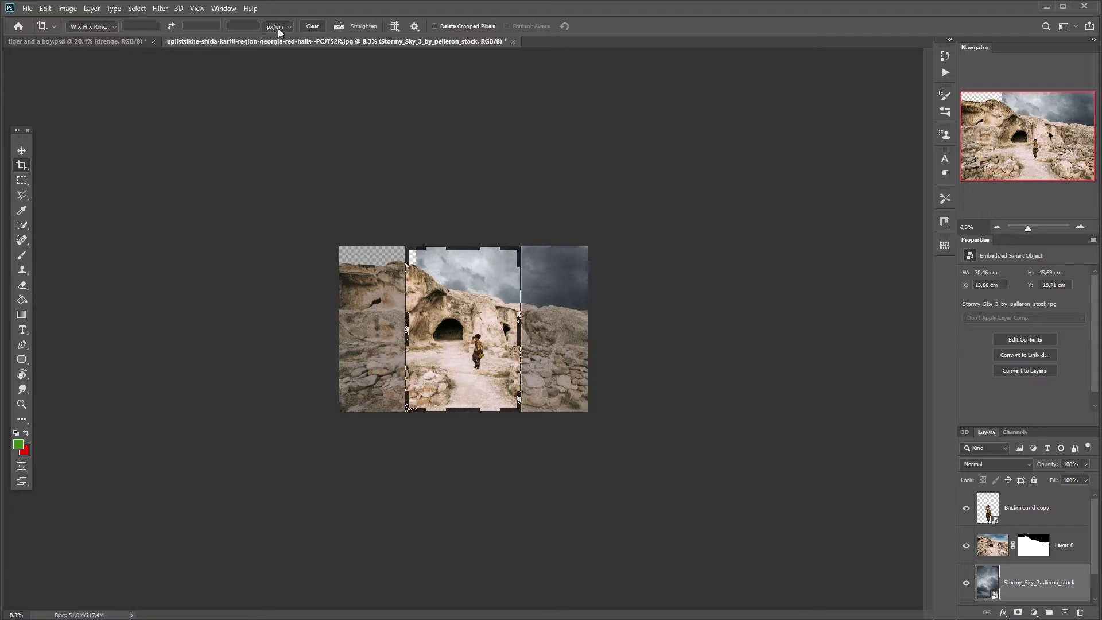
{"action": "left_click", "coordinate": [21, 166]}
{"action": "left_click_drag", "start_coordinate": [343, 246], "coordinate": [343, 205]}
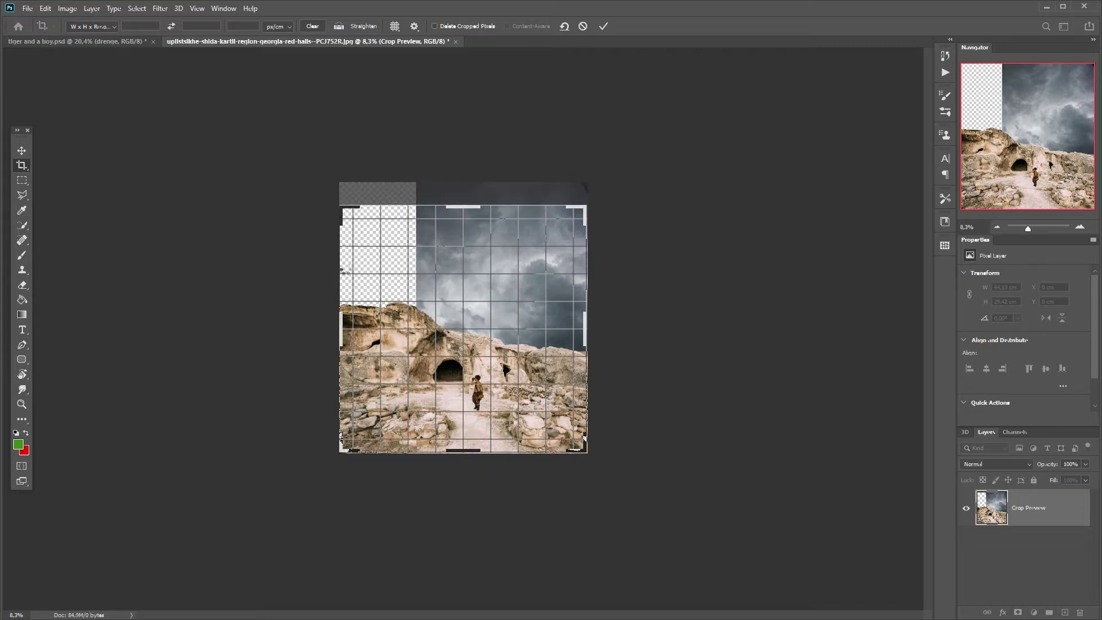
{"action": "key", "text": "Return"}
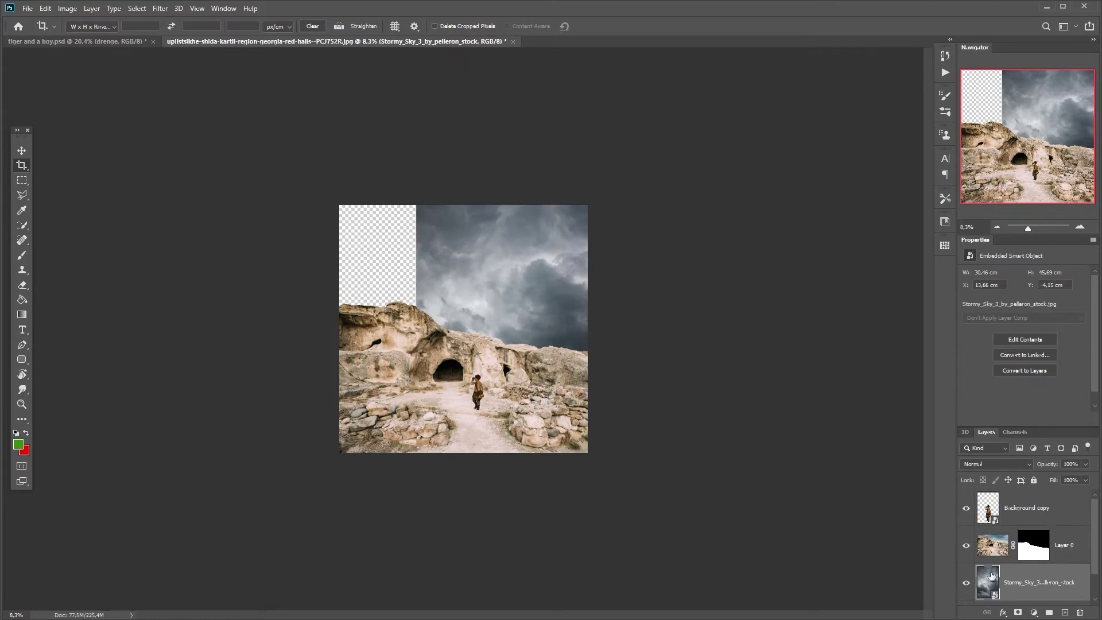
- Scale the sky layer to about 44.3 × 66.45 cm and position it so it fills the whole area above the rocks
{"action": "key", "text": "ctrl+t"}
{"action": "mouse_move", "coordinate": [493, 324]}
{"action": "left_mouse_down"}
{"action": "mouse_move", "coordinate": [476, 333]}
{"action": "mouse_move", "coordinate": [492, 345]}
{"action": "left_mouse_up"}
{"action": "left_click_drag", "start_coordinate": [416, 452], "coordinate": [313, 600]}
{"action": "left_click_drag", "start_coordinate": [353, 517], "coordinate": [380, 448]}
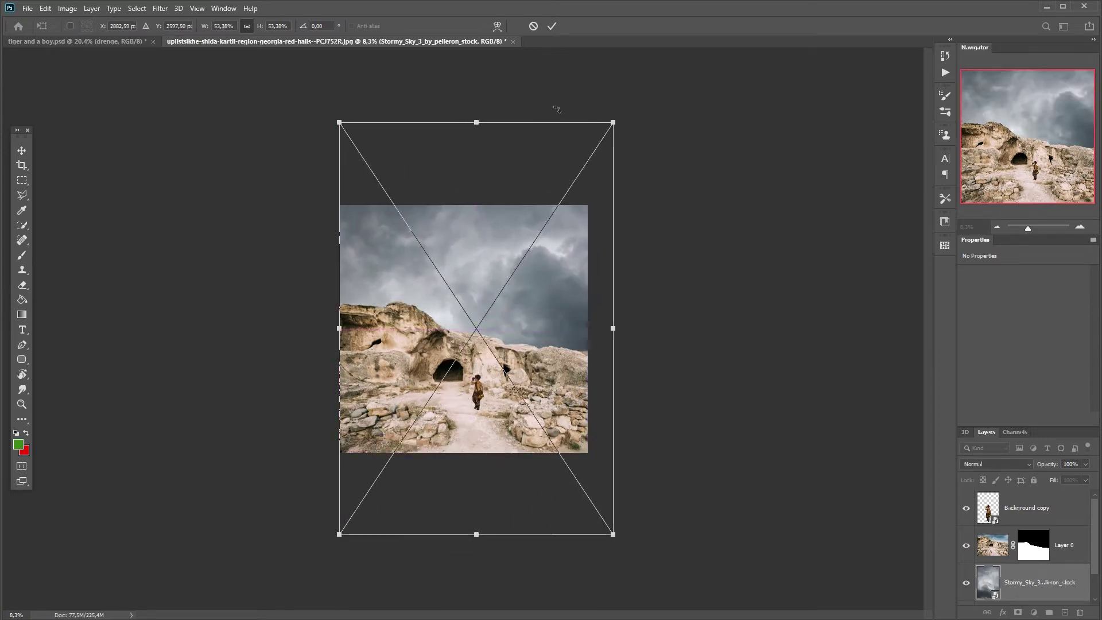
{"action": "left_click_drag", "start_coordinate": [613, 122], "coordinate": [588, 161]}
{"action": "left_click_drag", "start_coordinate": [470, 309], "coordinate": [466, 332]}
{"action": "key", "text": "Return"}
{"action": "scroll", "coordinate": [466, 332], "scroll_direction": "up", "scroll_amount": 1}
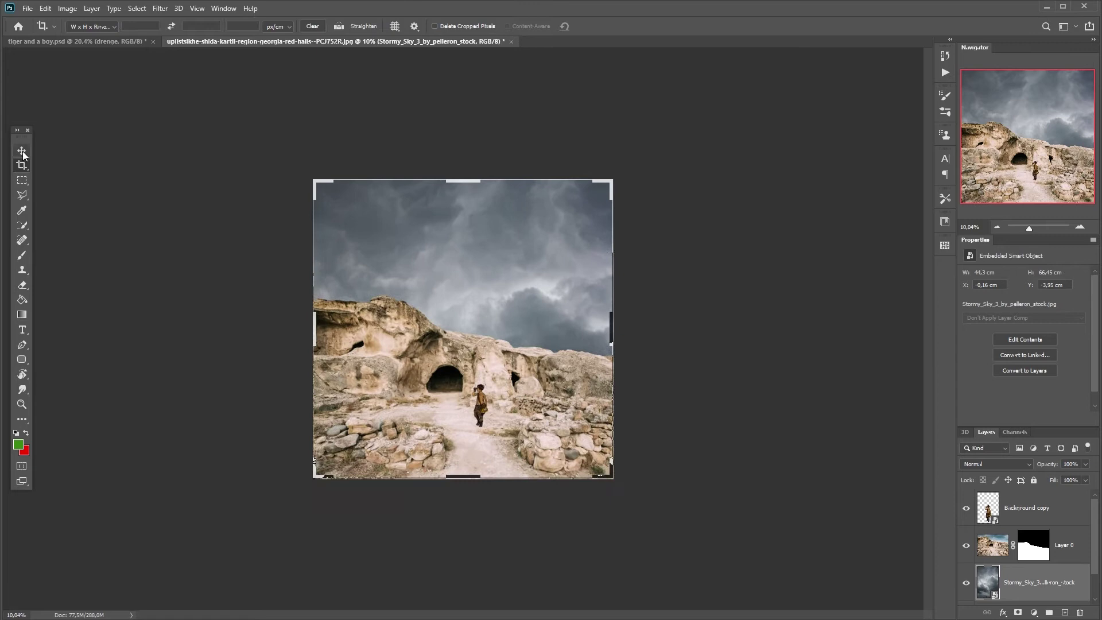
{"action": "scroll", "coordinate": [78, 359], "scroll_direction": "up", "scroll_amount": 3}
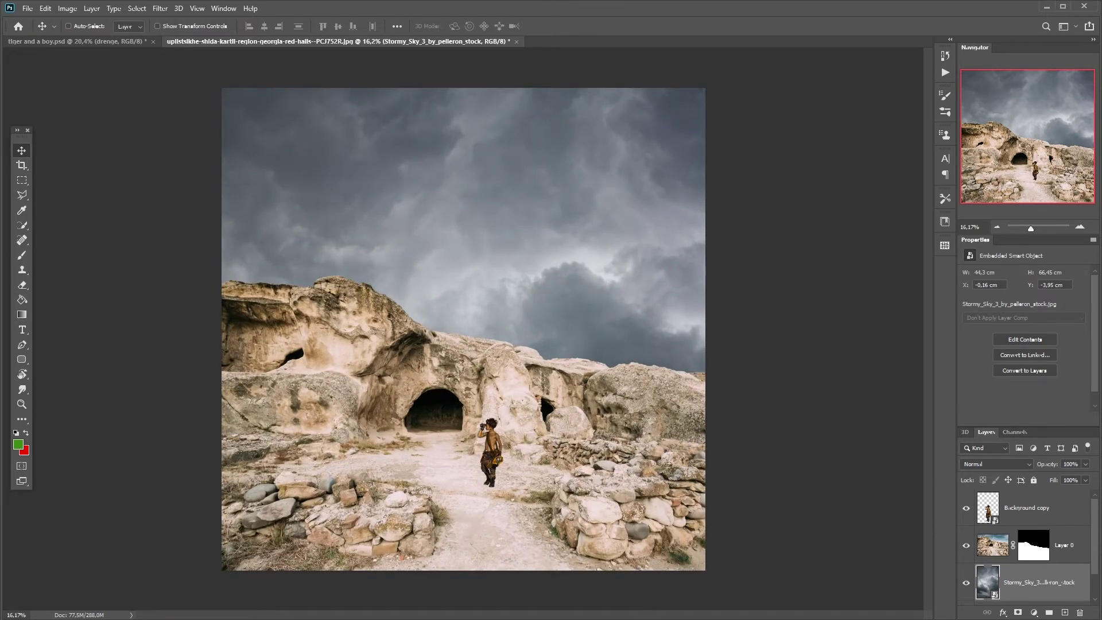
- Open the Tyrannosaurus Rex image as its own document and copy the dinosaur into the landscape composite above the sky layer
{"action": "key", "text": "alt+Tab"}
{"action": "left_click_drag", "start_coordinate": [488, 205], "coordinate": [670, 19]}
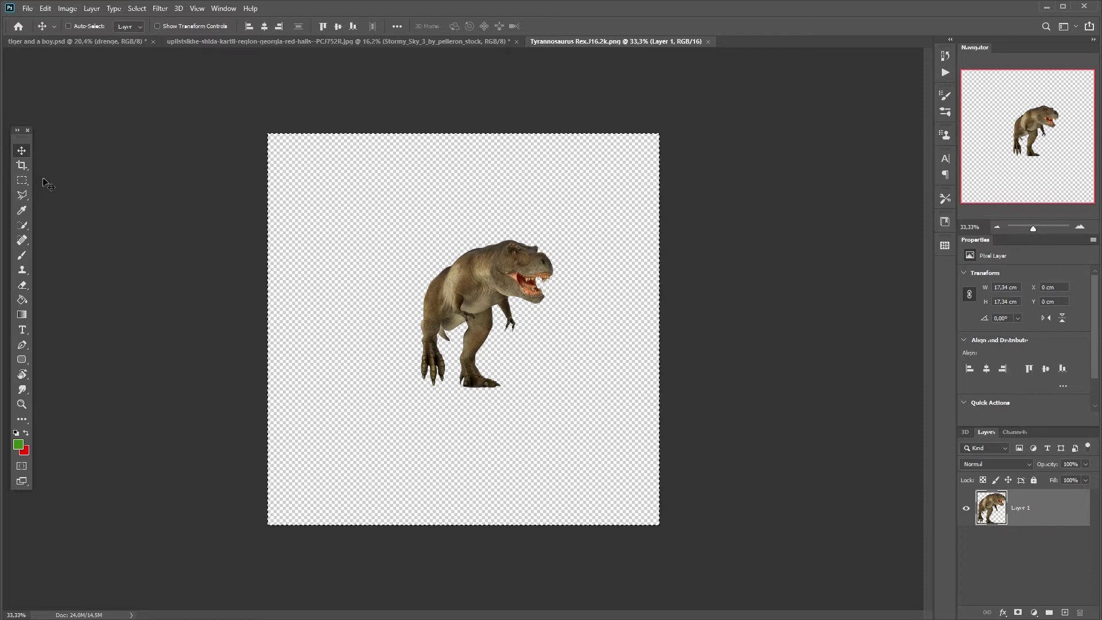
{"action": "left_click", "coordinate": [314, 43]}
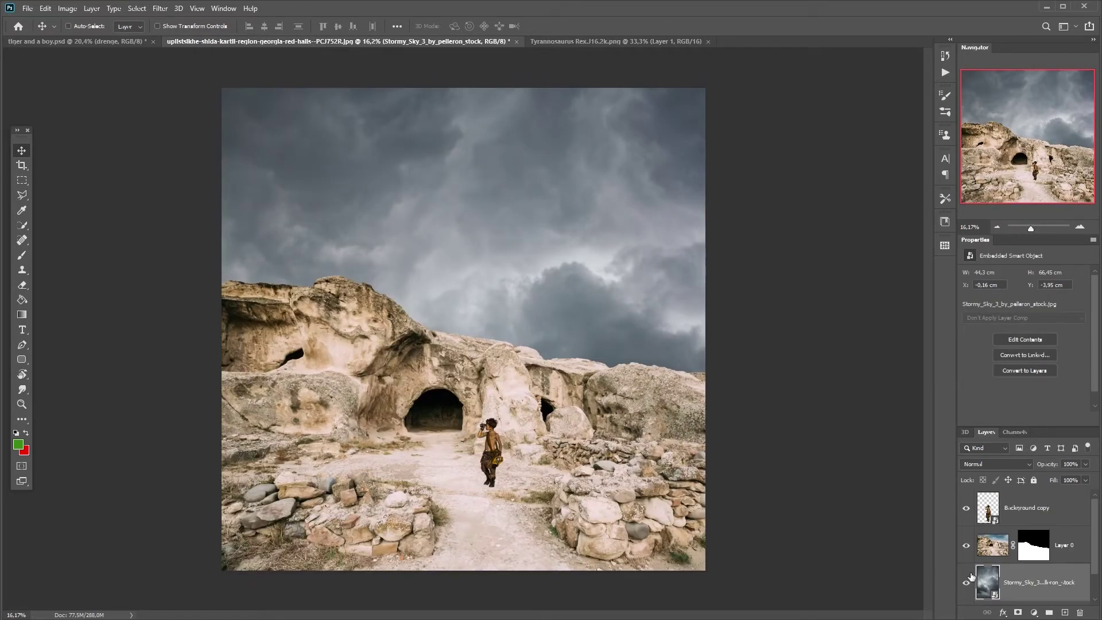
{"action": "key", "text": "ctrl+v"}
- Enlarge the dinosaur to about 18.75 × 20.9 cm so it rises from behind the ridge
{"action": "key", "text": "ctrl+t"}
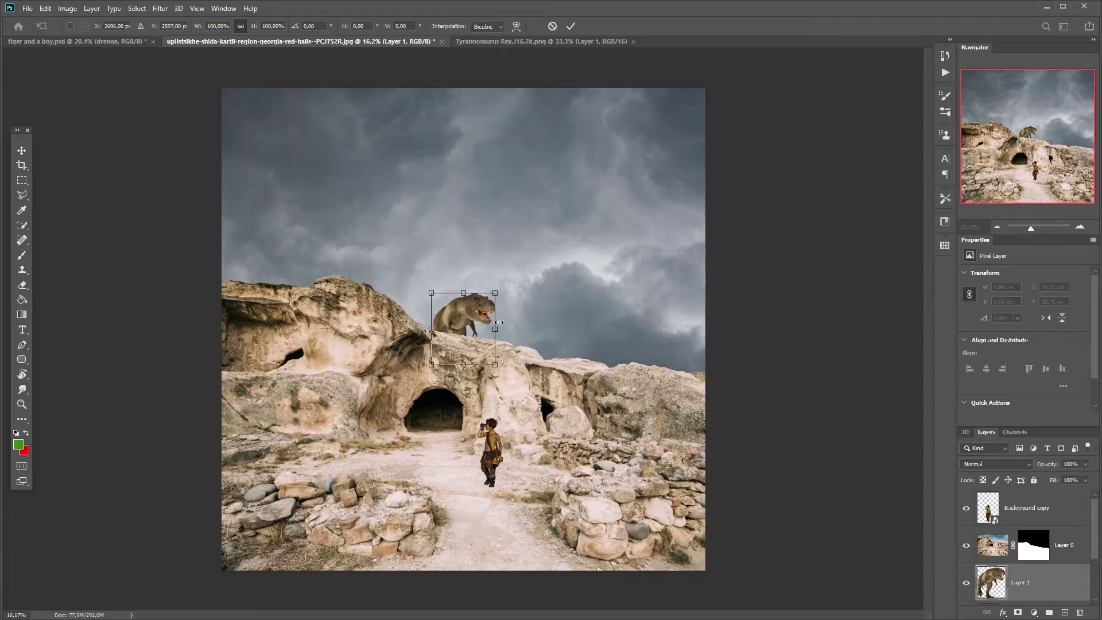
{"action": "left_click_drag", "start_coordinate": [495, 291], "coordinate": [613, 162]}
{"action": "left_click_drag", "start_coordinate": [432, 365], "coordinate": [402, 397]}
{"action": "key", "text": "Return"}
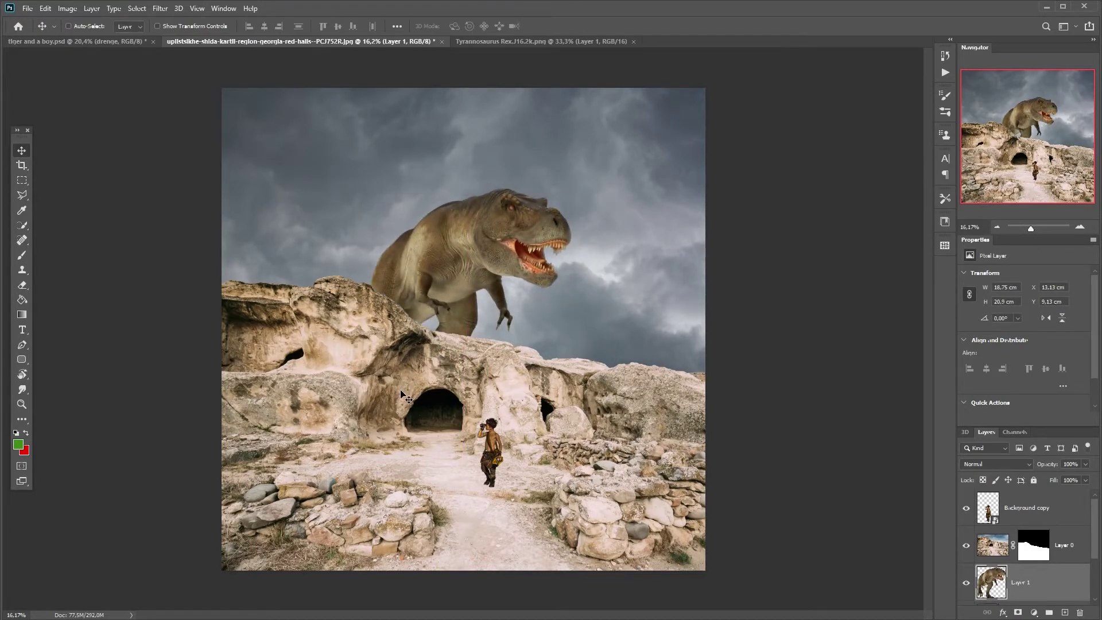
- Move the dinosaur toward the right end of the ridge, flip it horizontally, and adjust its position behind the rocks
{"action": "left_click_drag", "start_coordinate": [449, 323], "coordinate": [571, 350]}
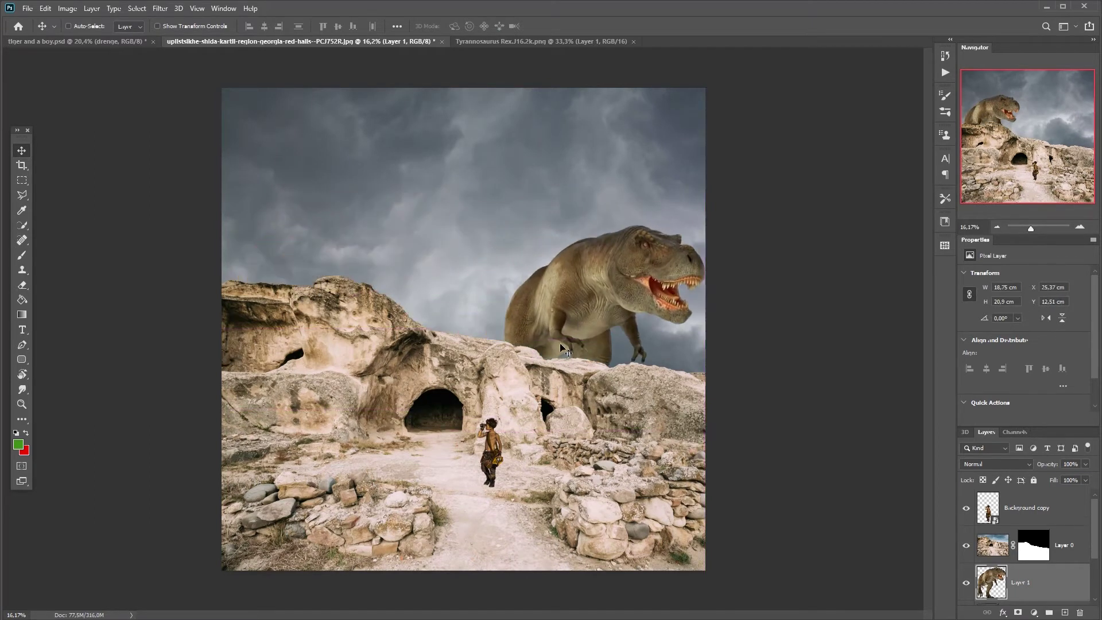
{"action": "key", "text": "ctrl+t"}
{"action": "right_click", "coordinate": [562, 495]}
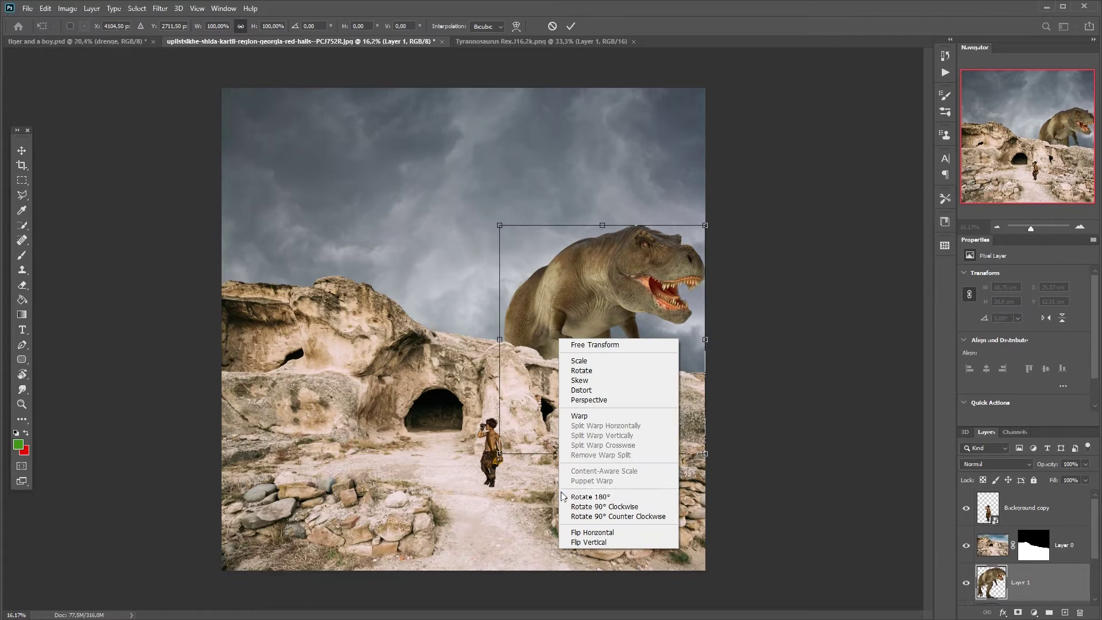
{"action": "left_click", "coordinate": [592, 532]}
{"action": "left_click_drag", "start_coordinate": [577, 325], "coordinate": [538, 374]}
{"action": "key", "text": "Return"}
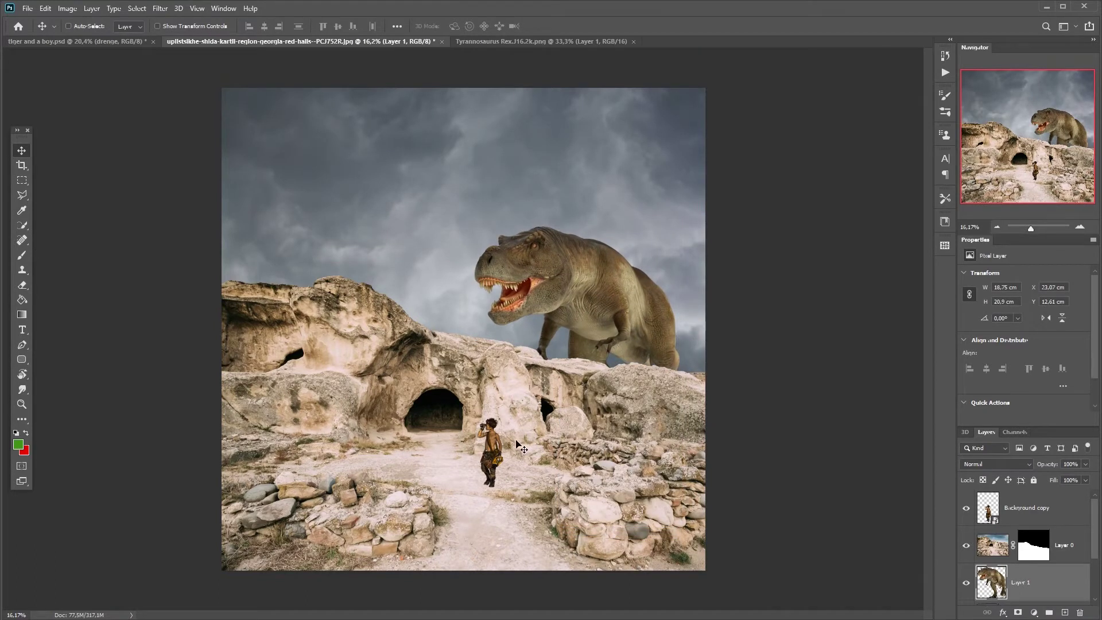
- Enlarge the flipped dinosaur to about 23.51 × 26.2 cm and settle its legs behind the ridge
{"action": "left_click_drag", "start_coordinate": [512, 274], "coordinate": [520, 294]}
{"action": "key", "text": "ctrl+t"}
{"action": "left_click_drag", "start_coordinate": [484, 248], "coordinate": [432, 189]}
{"action": "left_click_drag", "start_coordinate": [494, 294], "coordinate": [491, 284]}
{"action": "key", "text": "Return"}
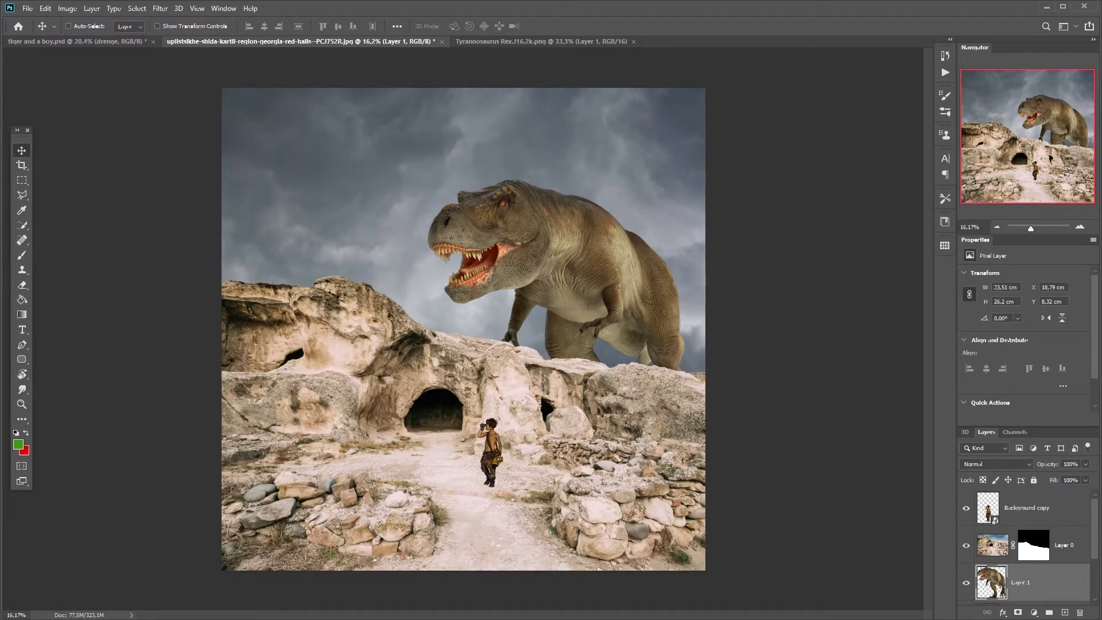
- Put the boy layer in a new group and add an empty layer named shadow beneath him inside it
{"action": "left_click", "coordinate": [992, 505]}
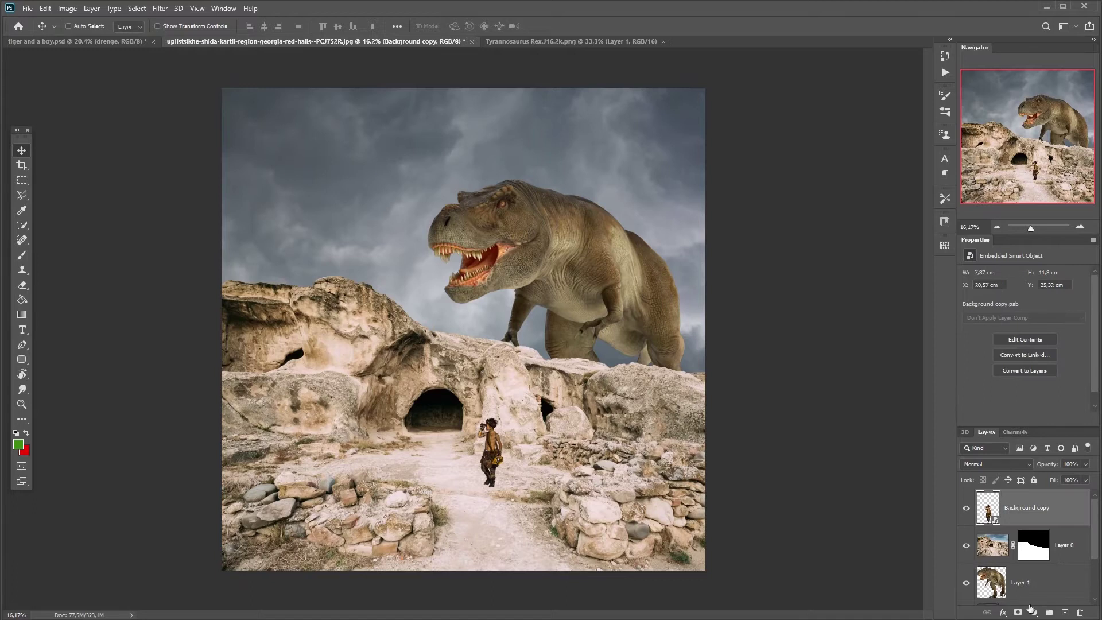
{"action": "left_click", "coordinate": [1048, 613]}
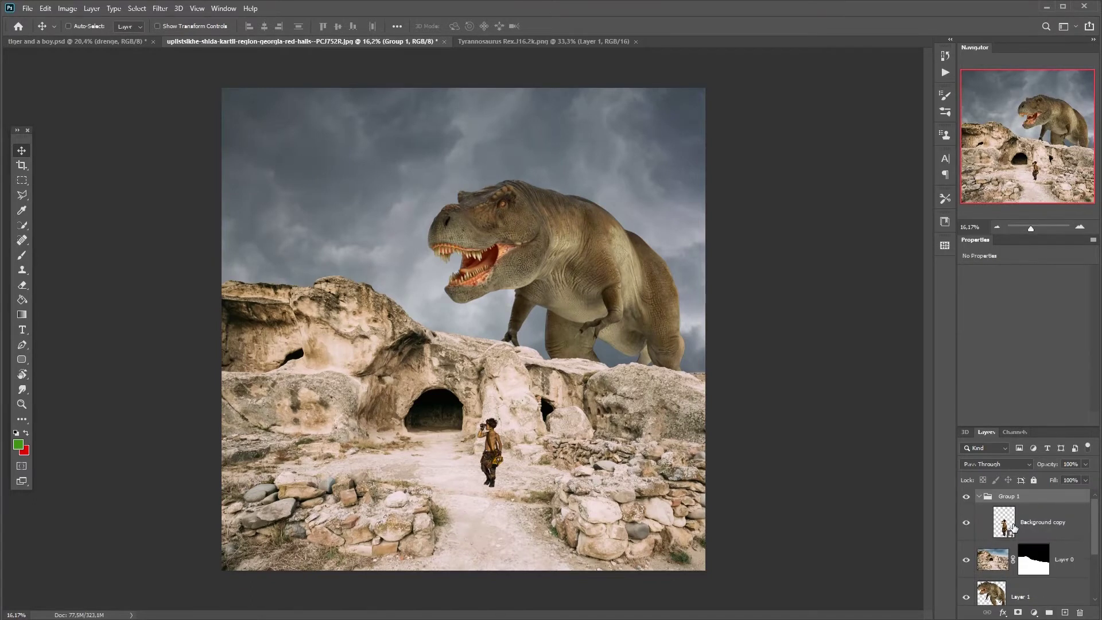
{"action": "left_click", "coordinate": [1015, 534]}
{"action": "key", "text": "ctrl+shift+n"}
{"action": "type", "text": "sh"}
{"action": "key", "text": "Return"}
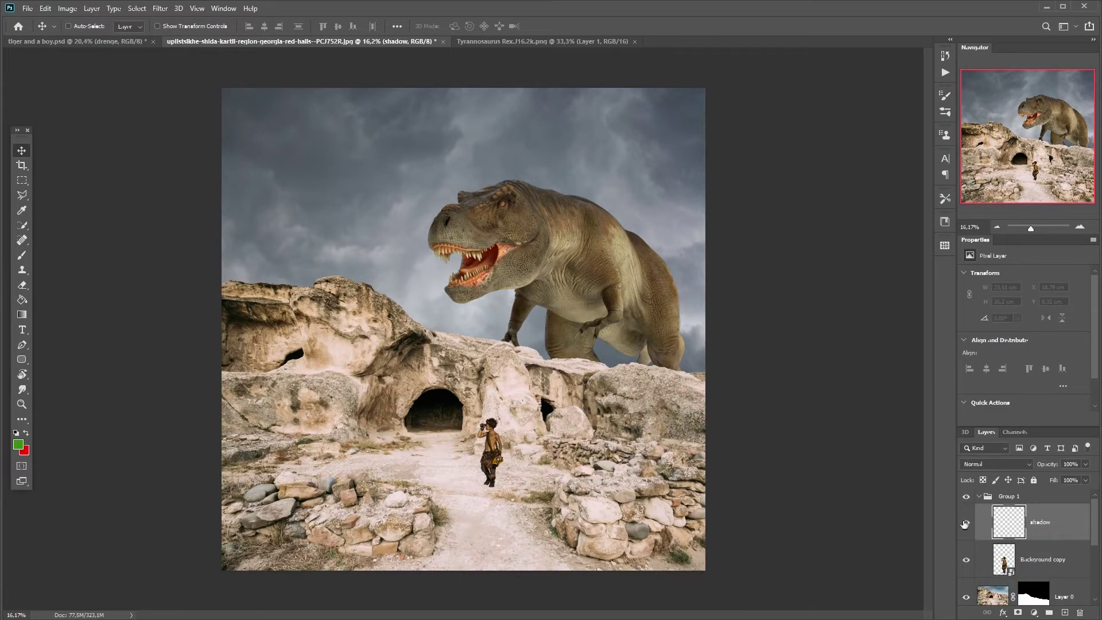
{"action": "key", "text": "ctrl+bracketleft"}
- Set black as the painting colour and choose the shadow brush preset for painting beneath the boy
{"action": "scroll", "coordinate": [382, 472], "scroll_direction": "up", "scroll_amount": 4}
{"action": "key", "text": "d"}
{"action": "key", "text": "b"}
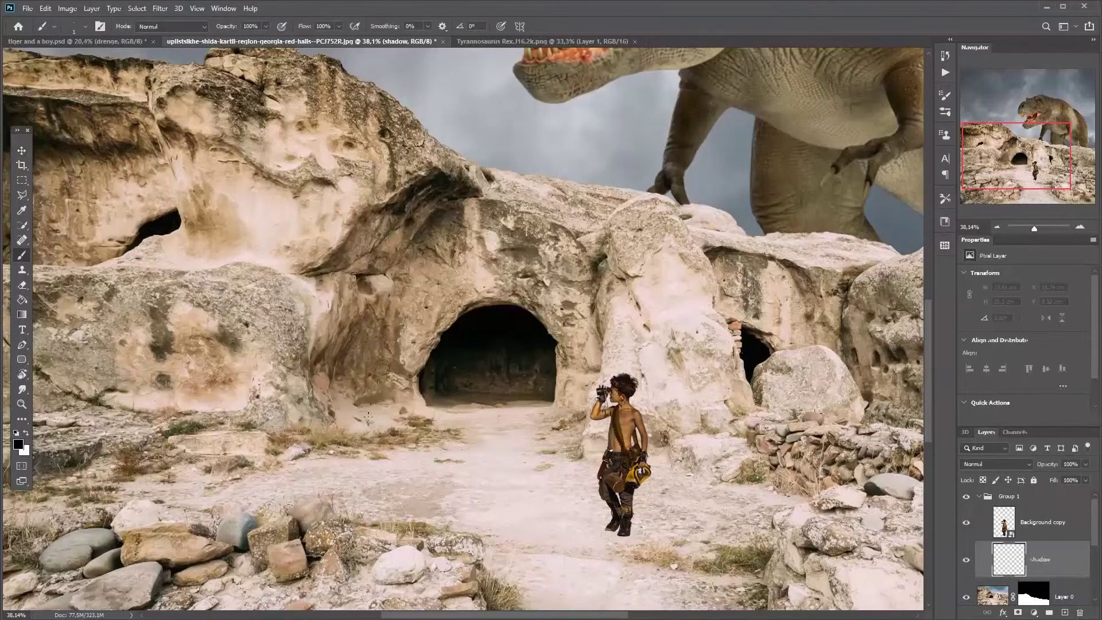
{"action": "scroll", "coordinate": [565, 504], "scroll_direction": "up", "scroll_amount": 3}
{"action": "left_click_drag", "start_coordinate": [614, 500], "coordinate": [418, 328]}
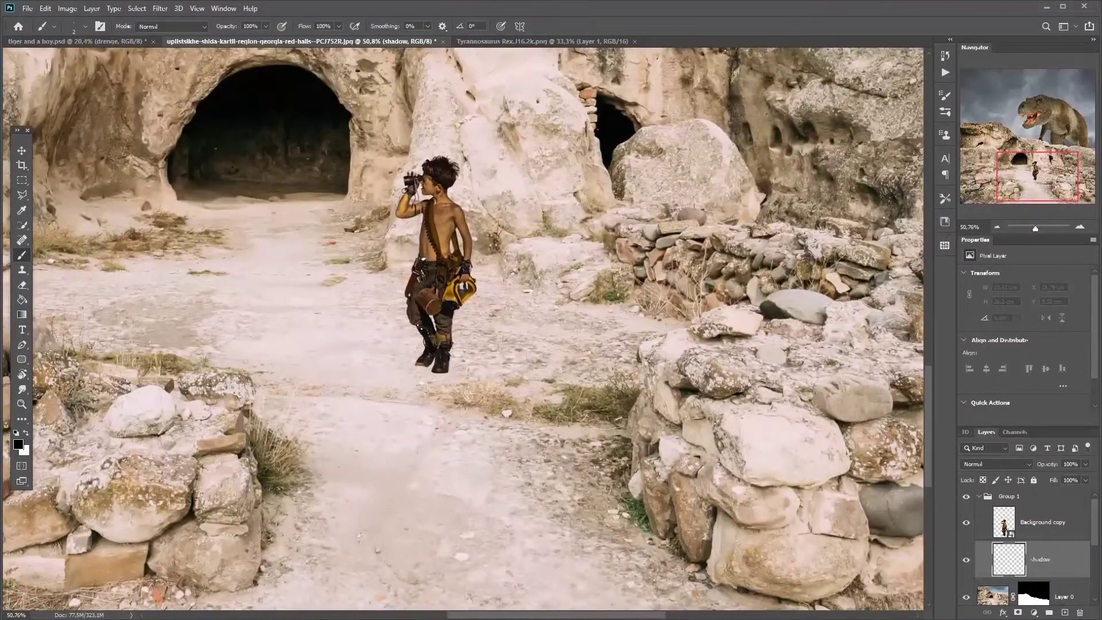
{"action": "right_click", "coordinate": [427, 329]}
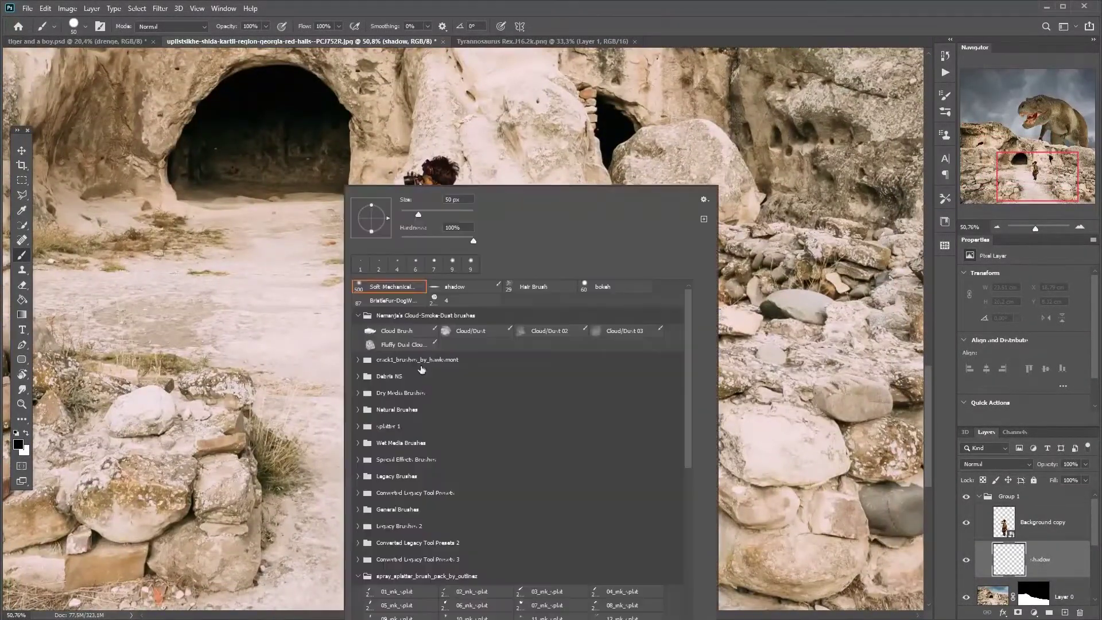
{"action": "left_click", "coordinate": [448, 288]}
{"action": "key", "text": "Return"}
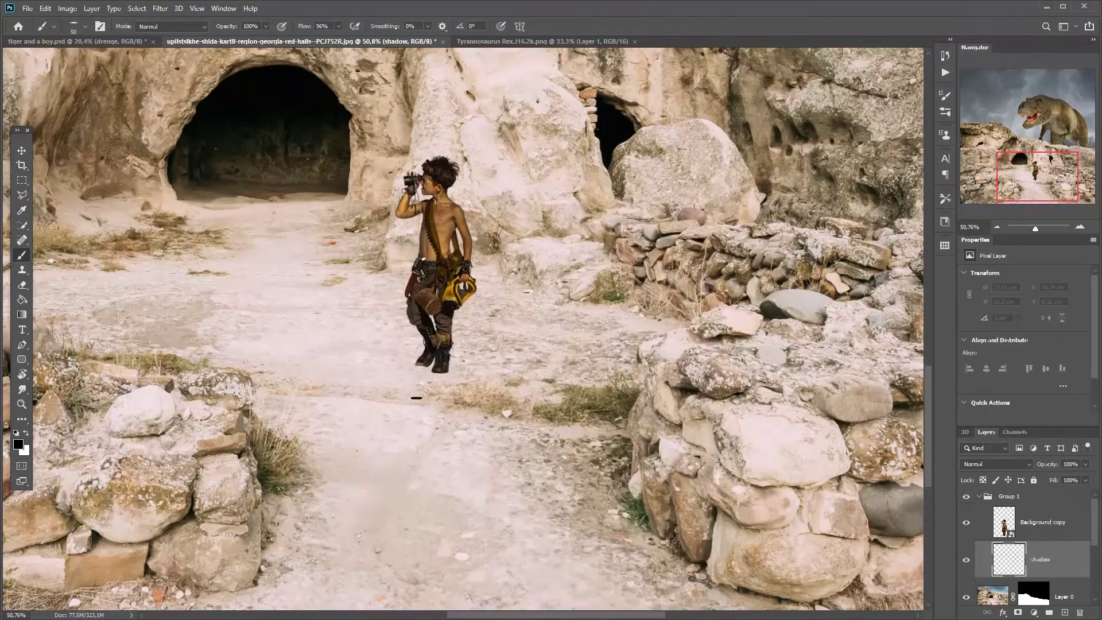
- Paint a thin dark contact shadow about 0.65 cm wide under the sole of the boy's front boot
{"action": "scroll", "coordinate": [428, 397], "scroll_direction": "up", "scroll_amount": 4}
{"action": "scroll", "coordinate": [428, 397], "scroll_direction": "up", "scroll_amount": 7}
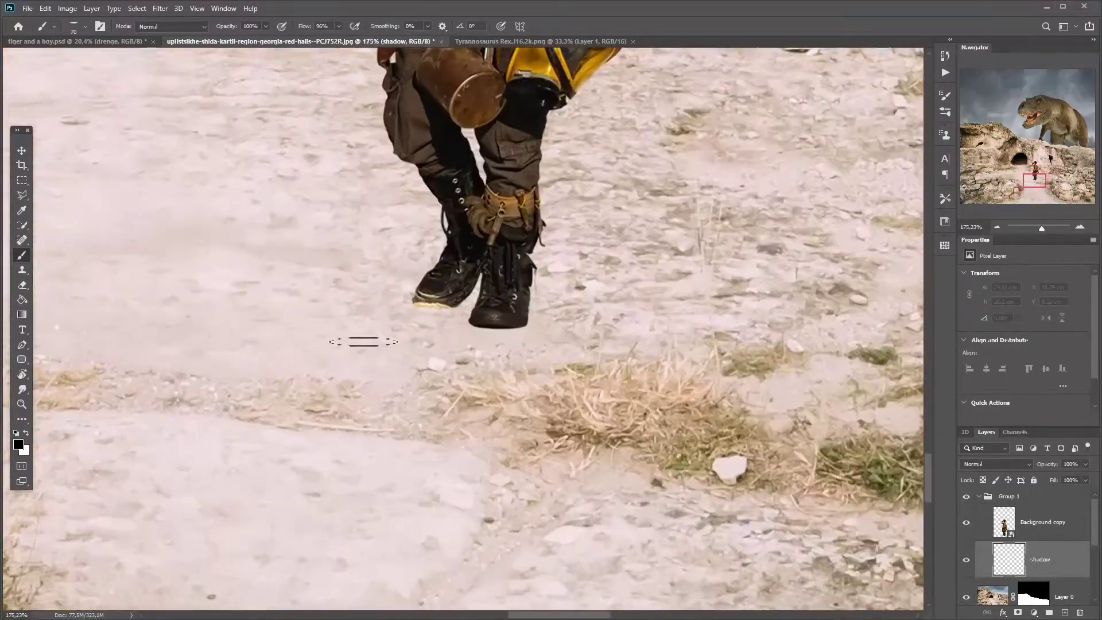
{"action": "key", "text": "bracketleft"}
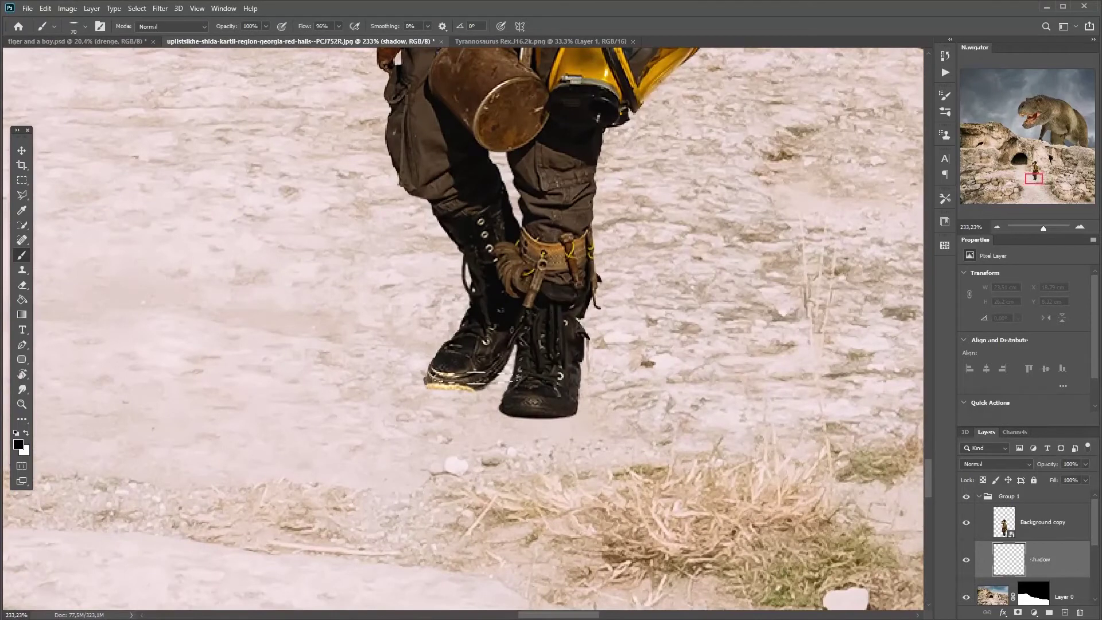
{"action": "left_click", "coordinate": [535, 417]}
{"action": "key", "text": "ctrl+z"}
{"action": "left_click", "coordinate": [529, 417]}
{"action": "key", "text": "bracketleft"}
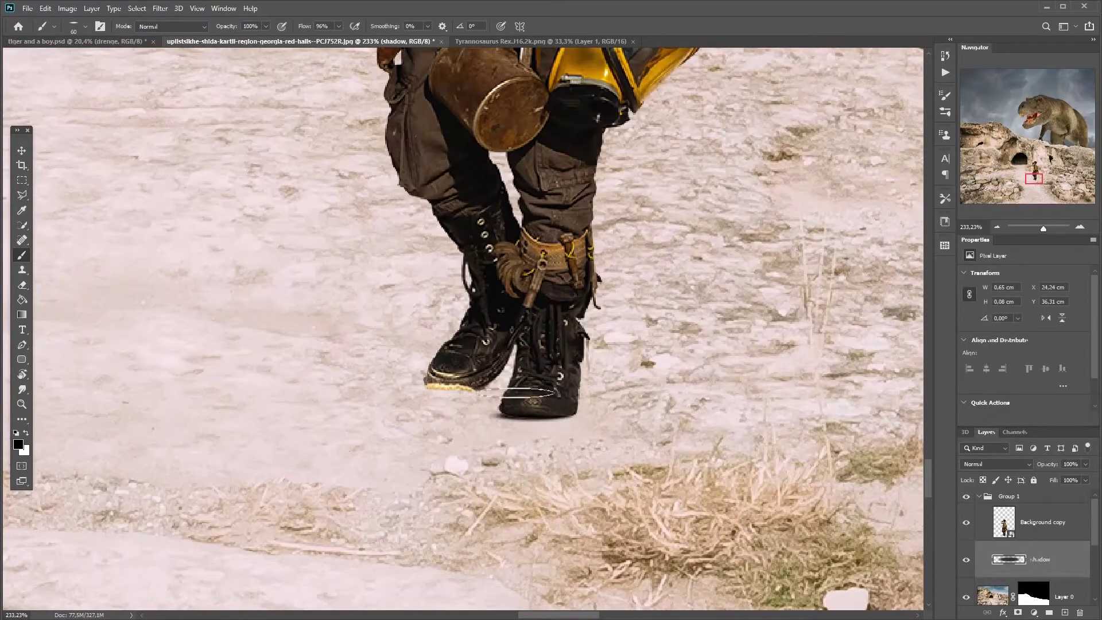
- Lower the brush flow to 37% and extend the contact shadow along the front boot's sole to about 0.77 × 0.11 cm
{"action": "left_click_drag", "start_coordinate": [305, 27], "coordinate": [281, 26]}
{"action": "key", "text": "bracketright"}
{"action": "left_click_drag", "start_coordinate": [502, 410], "coordinate": [568, 411]}
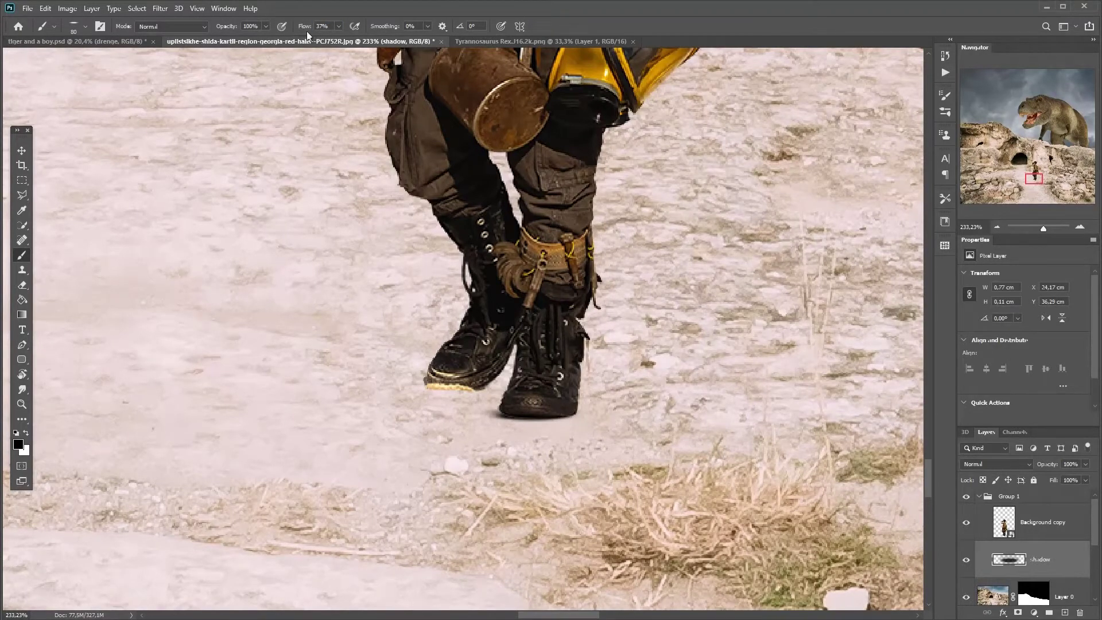
- Reduce the flow to 20%, enlarge the brush to 175 px, and spread a soft shadow about 2.73 × 0.59 cm around both boots
{"action": "left_click_drag", "start_coordinate": [299, 30], "coordinate": [291, 30]}
{"action": "mouse_move", "coordinate": [505, 408]}
{"action": "left_mouse_down"}
{"action": "mouse_move", "coordinate": [568, 410]}
{"action": "mouse_move", "coordinate": [588, 381]}
{"action": "mouse_move", "coordinate": [494, 379]}
{"action": "mouse_move", "coordinate": [559, 382]}
{"action": "mouse_move", "coordinate": [499, 380]}
{"action": "mouse_move", "coordinate": [519, 378]}
{"action": "mouse_move", "coordinate": [471, 393]}
{"action": "mouse_move", "coordinate": [534, 405]}
{"action": "mouse_move", "coordinate": [539, 416]}
{"action": "mouse_move", "coordinate": [545, 401]}
{"action": "left_mouse_up"}
{"action": "key", "text": "bracketright"}
{"action": "key", "text": "bracketright"}
{"action": "key", "text": "bracketright"}
{"action": "key", "text": "bracketright"}
{"action": "scroll", "coordinate": [485, 320], "scroll_direction": "down", "scroll_amount": 3}
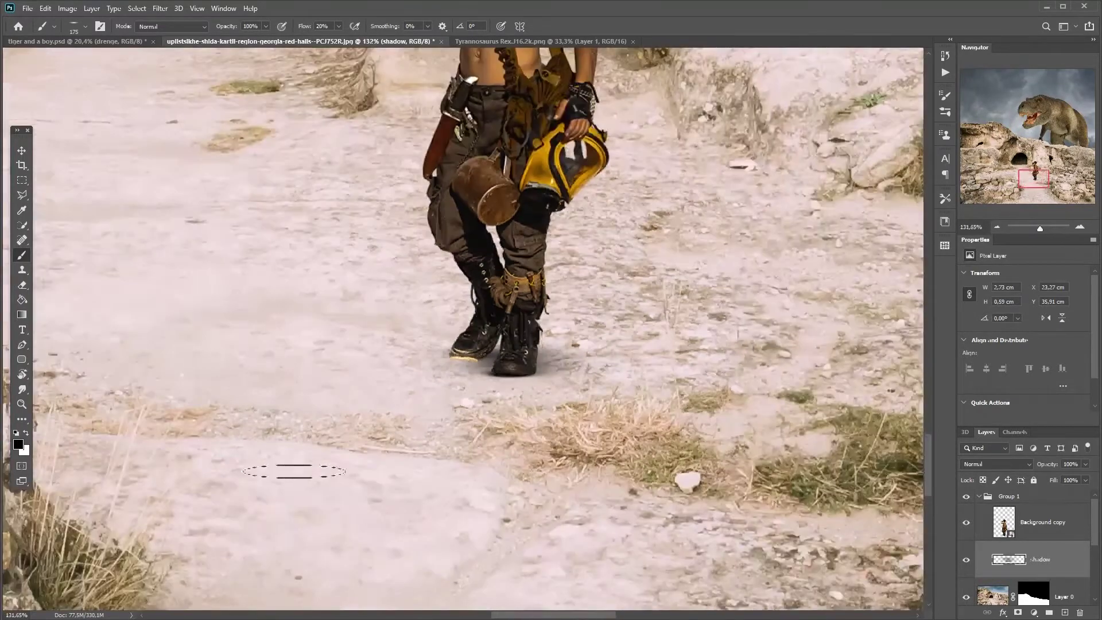
- Examine the light and shadows on the stones, cave opening and cliff to judge how the boy's shadow should fall
{"action": "scroll", "coordinate": [304, 483], "scroll_direction": "down", "scroll_amount": 4}
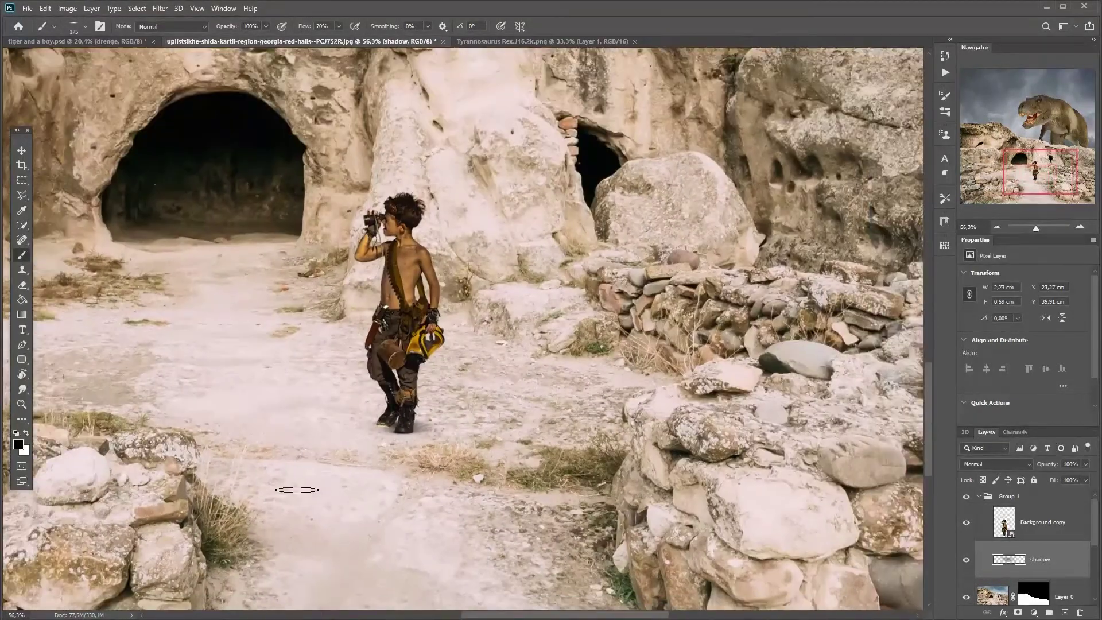
{"action": "scroll", "coordinate": [237, 495], "scroll_direction": "down", "scroll_amount": 2}
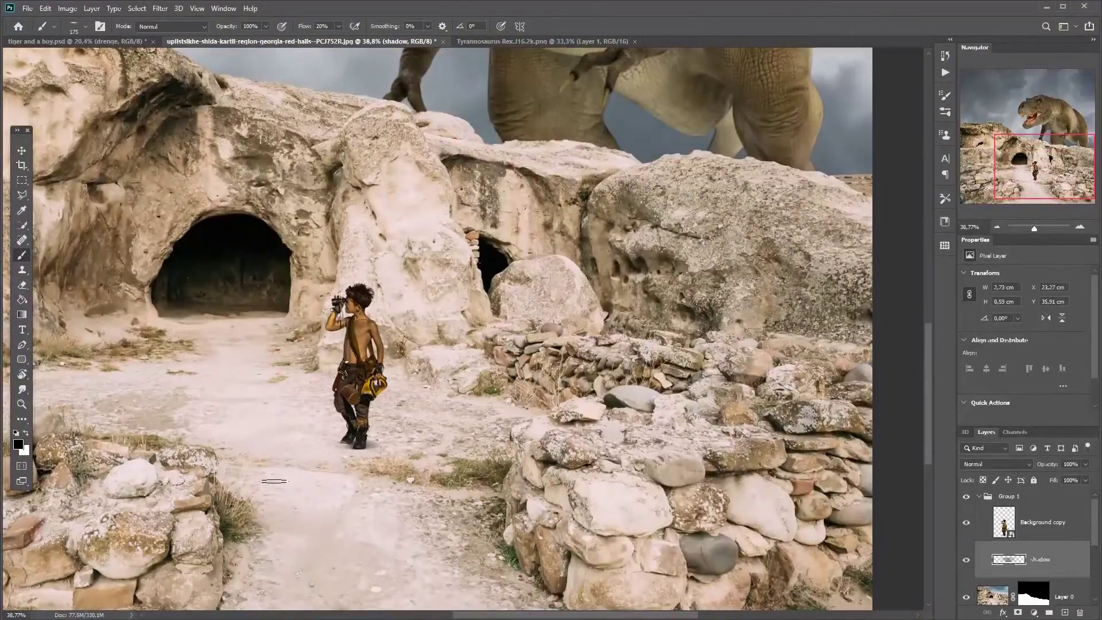
{"action": "scroll", "coordinate": [276, 480], "scroll_direction": "down", "scroll_amount": 1}
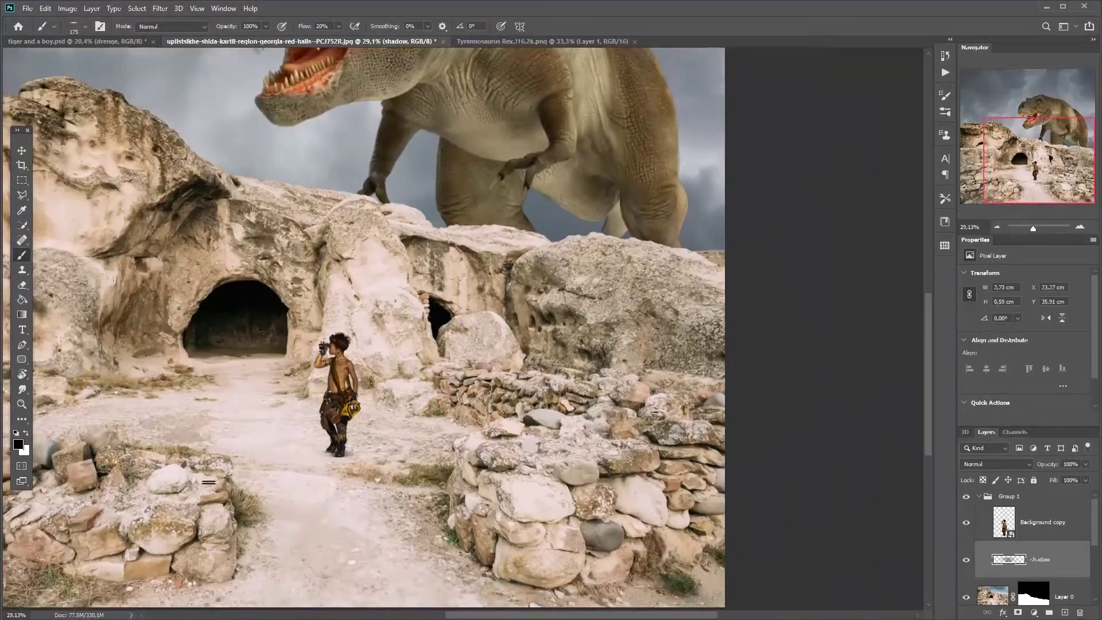
{"action": "scroll", "coordinate": [132, 491], "scroll_direction": "up", "scroll_amount": 5}
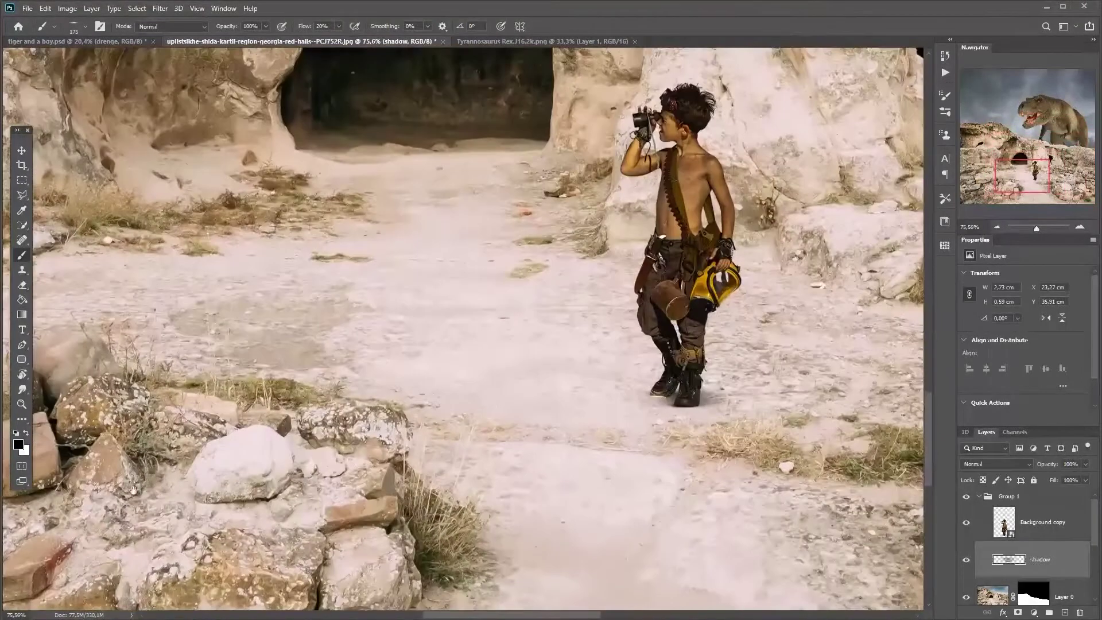
{"action": "left_click_drag", "start_coordinate": [132, 491], "coordinate": [486, 291]}
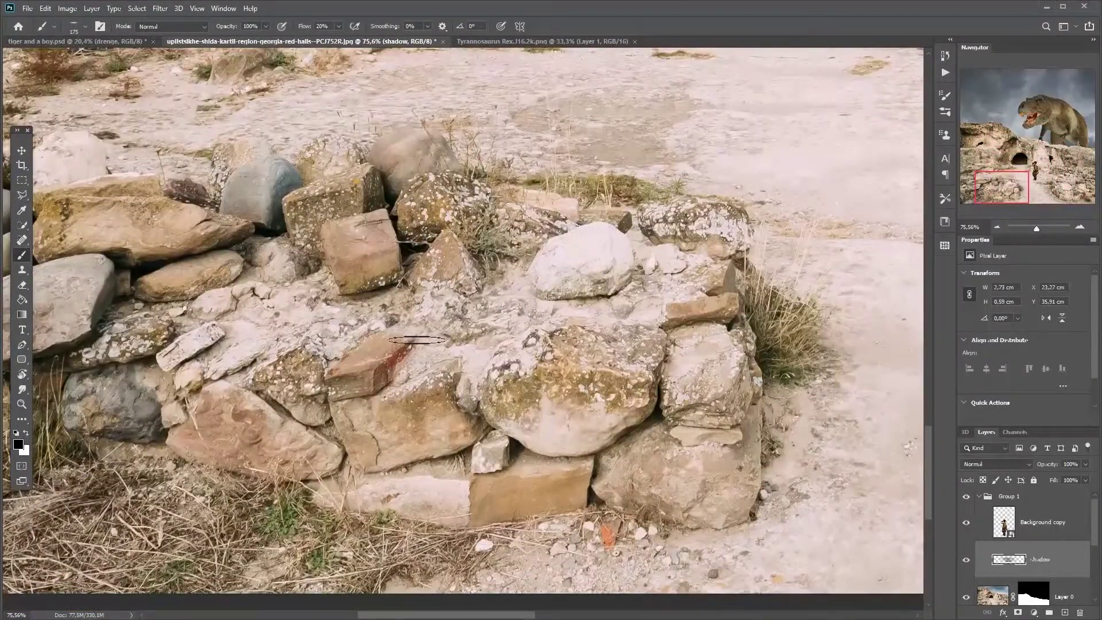
{"action": "left_click_drag", "start_coordinate": [392, 371], "coordinate": [668, 541]}
{"action": "left_click_drag", "start_coordinate": [668, 542], "coordinate": [405, 619]}
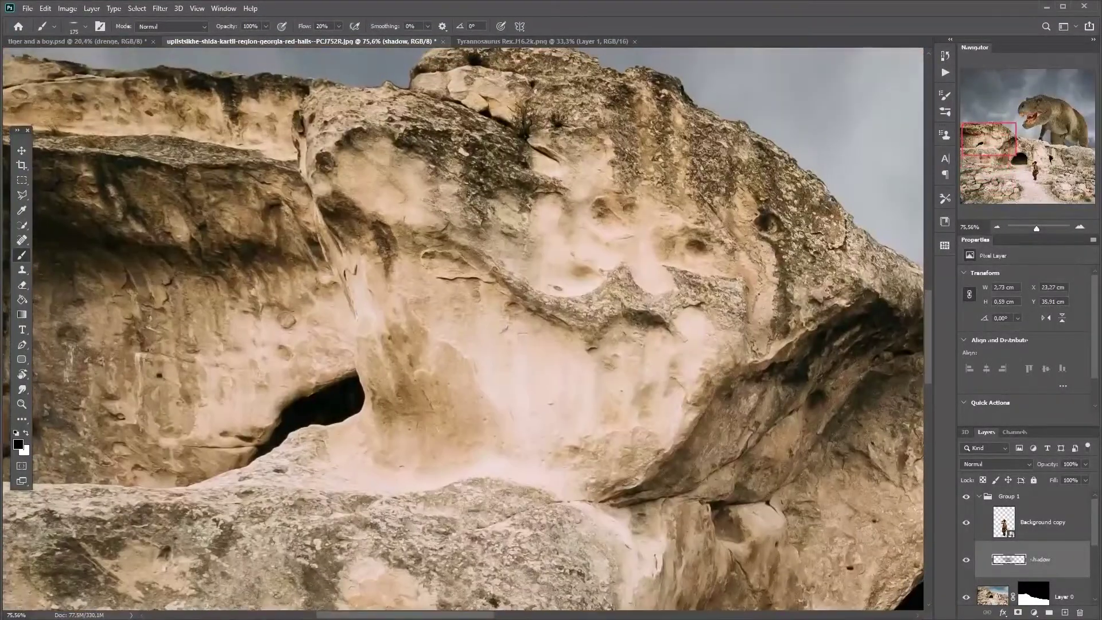
{"action": "left_click_drag", "start_coordinate": [461, 477], "coordinate": [373, 388]}
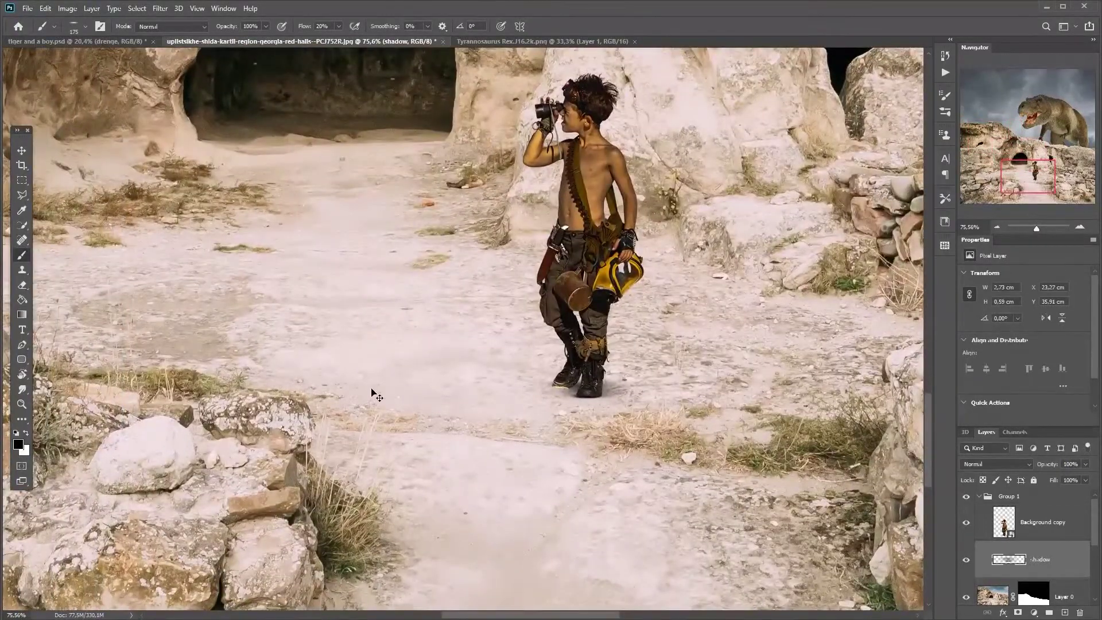
- Add a new empty layer directly above the shadow layer
{"action": "key", "text": "ctrl+shift+alt+n"}
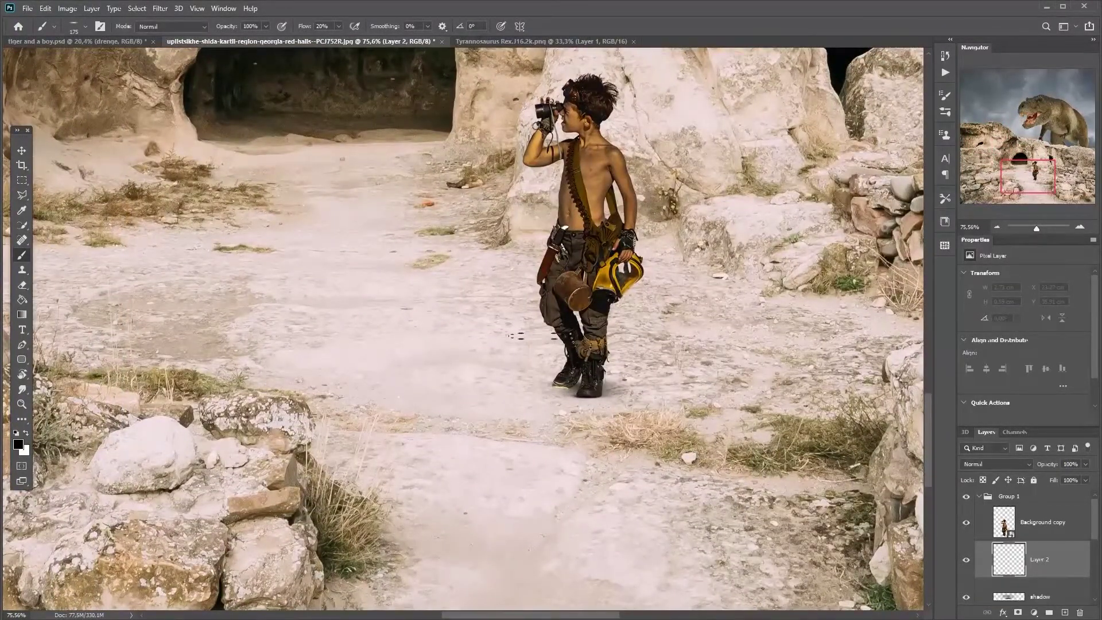
- Try to paint a long soft cast shadow, about 5.77 × 2.12 cm, stretching diagonally from the boy's boots across the path
{"action": "left_click_drag", "start_coordinate": [537, 384], "coordinate": [376, 301]}
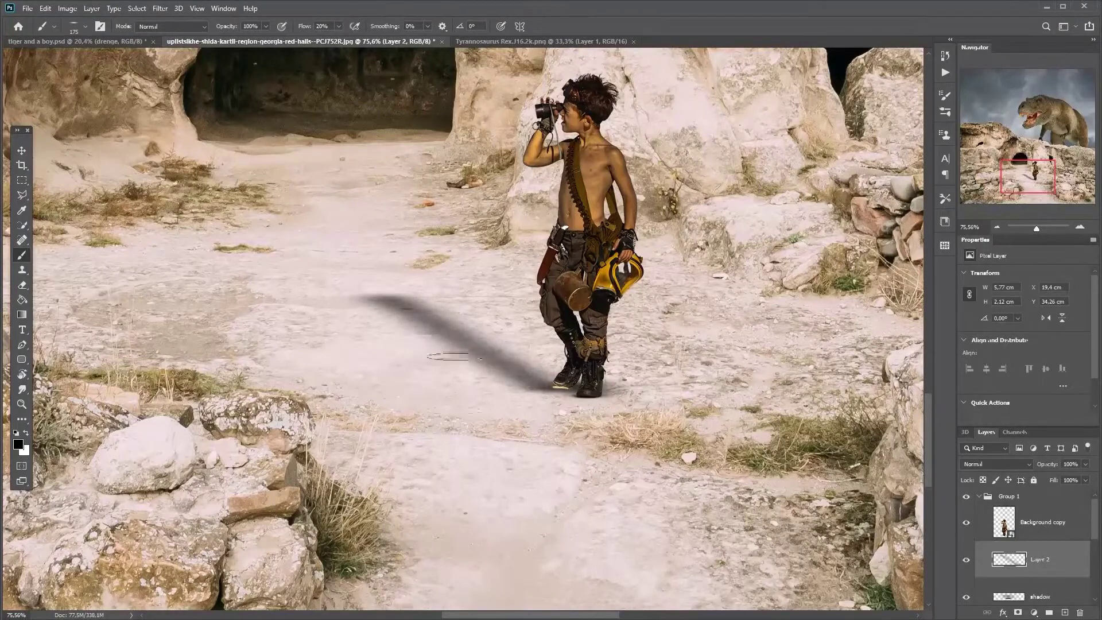
{"action": "scroll", "coordinate": [448, 356], "scroll_direction": "down", "scroll_amount": 5}
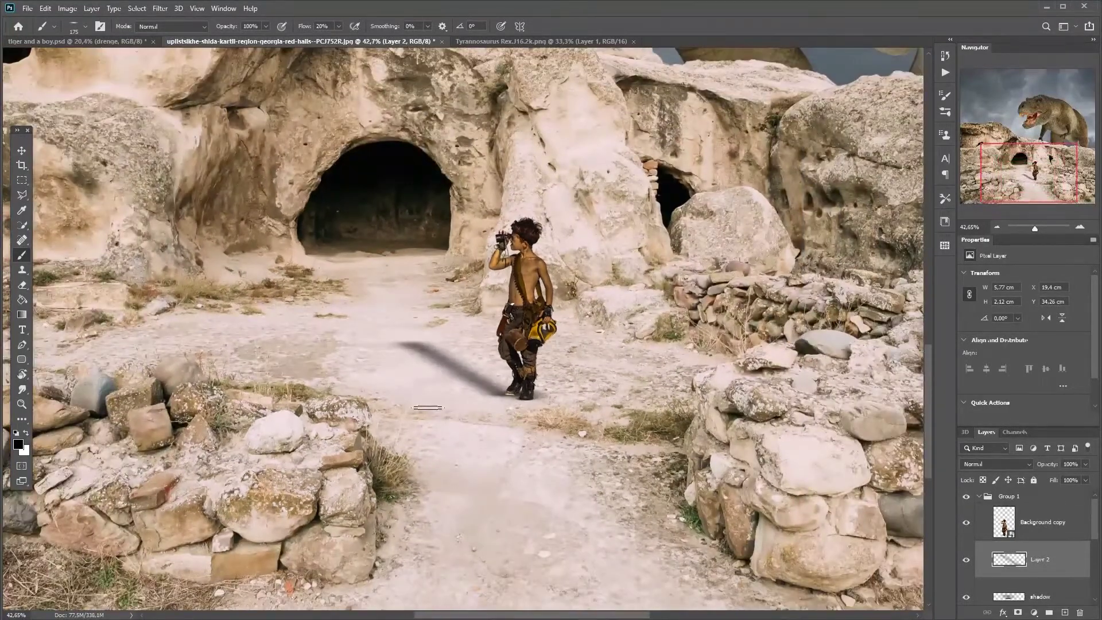
{"action": "key", "text": "ctrl+z"}
{"action": "scroll", "coordinate": [427, 408], "scroll_direction": "down", "scroll_amount": 3}
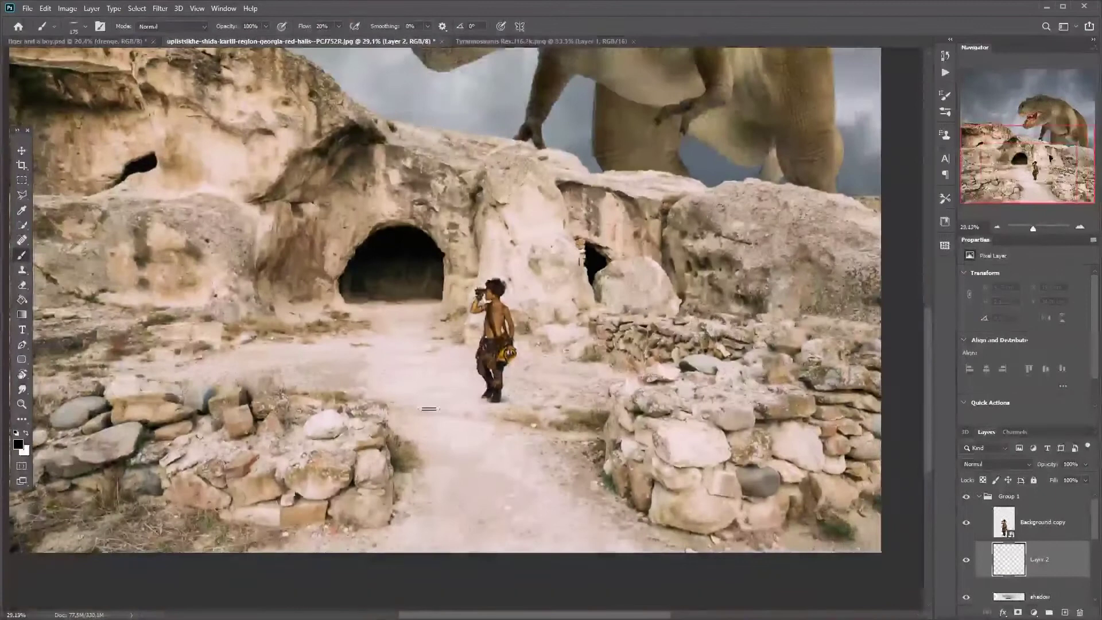
{"action": "scroll", "coordinate": [429, 408], "scroll_direction": "up", "scroll_amount": 5}
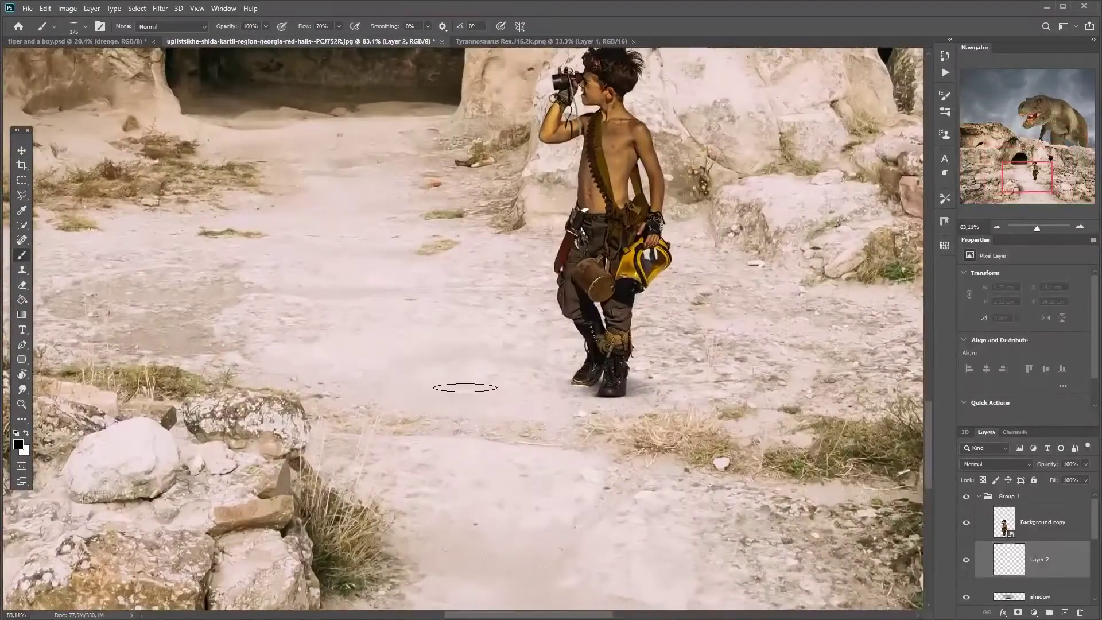
{"action": "scroll", "coordinate": [464, 501], "scroll_direction": "up", "scroll_amount": 2}
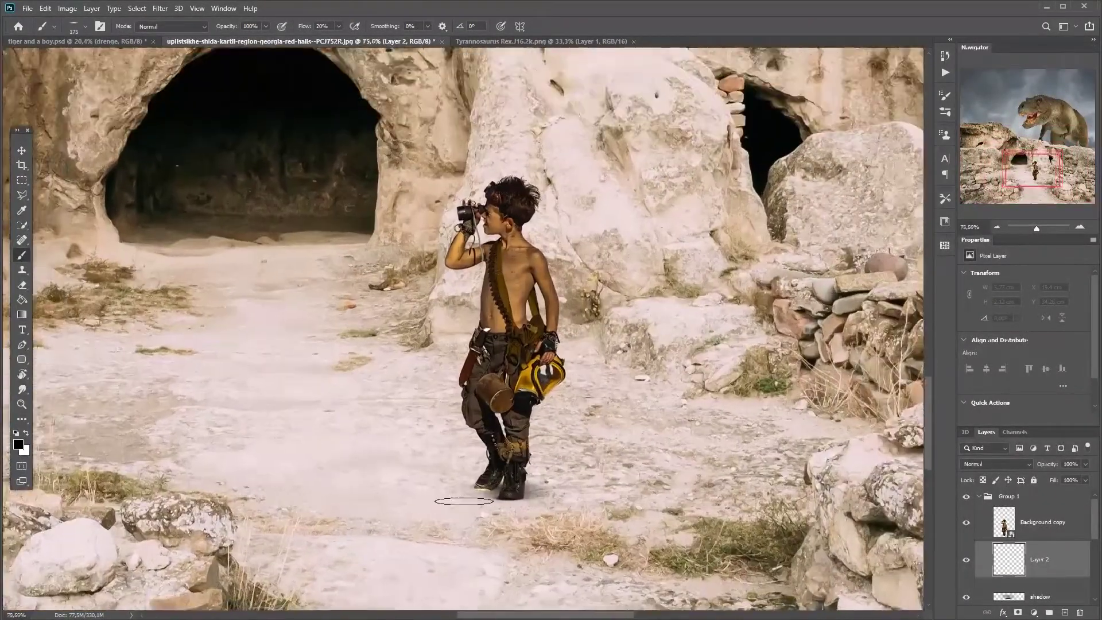
{"action": "scroll", "coordinate": [464, 501], "scroll_direction": "down", "scroll_amount": 4}
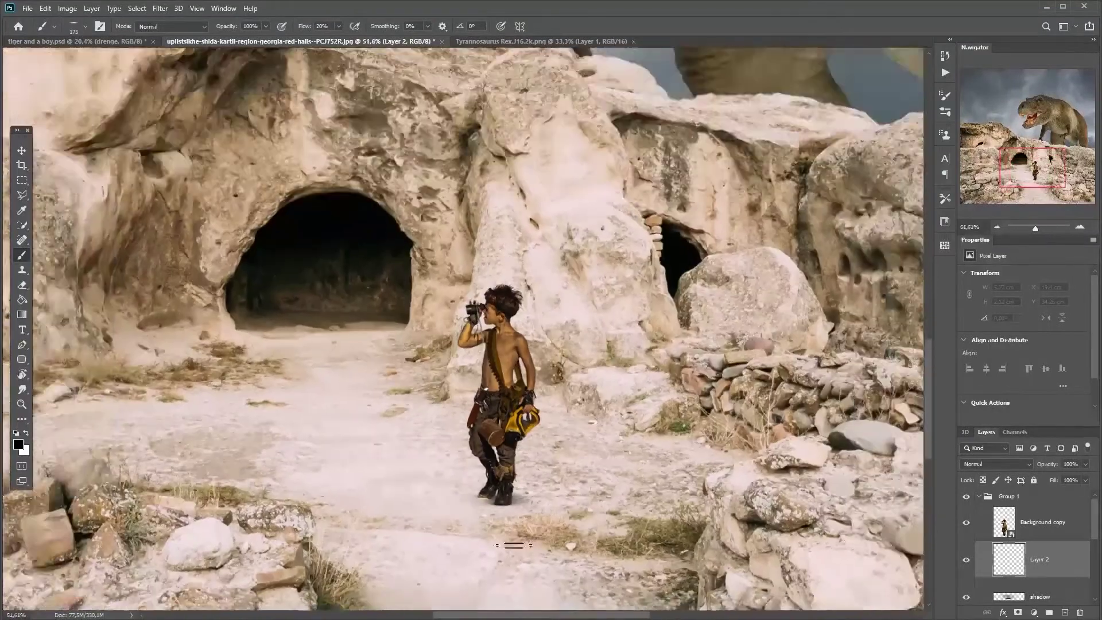
- Add a Hue/Saturation adjustment clipped to the boy layer, with Saturation -58 and Lightness -13
{"action": "left_click", "coordinate": [993, 533]}
{"action": "scroll", "coordinate": [499, 502], "scroll_direction": "up", "scroll_amount": 6}
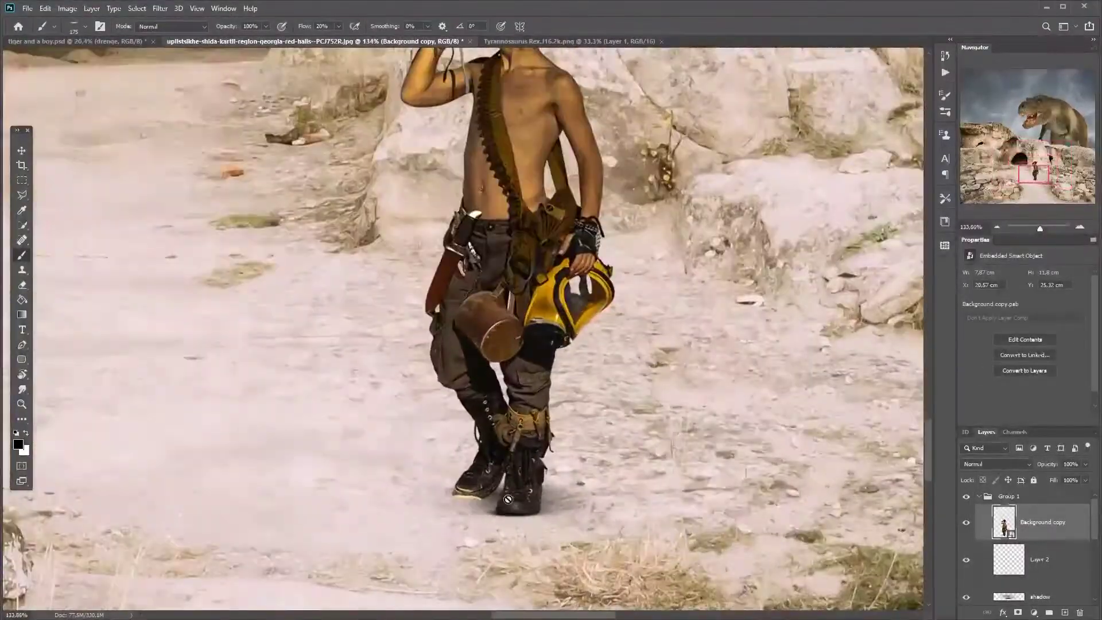
{"action": "scroll", "coordinate": [394, 504], "scroll_direction": "up", "scroll_amount": 3}
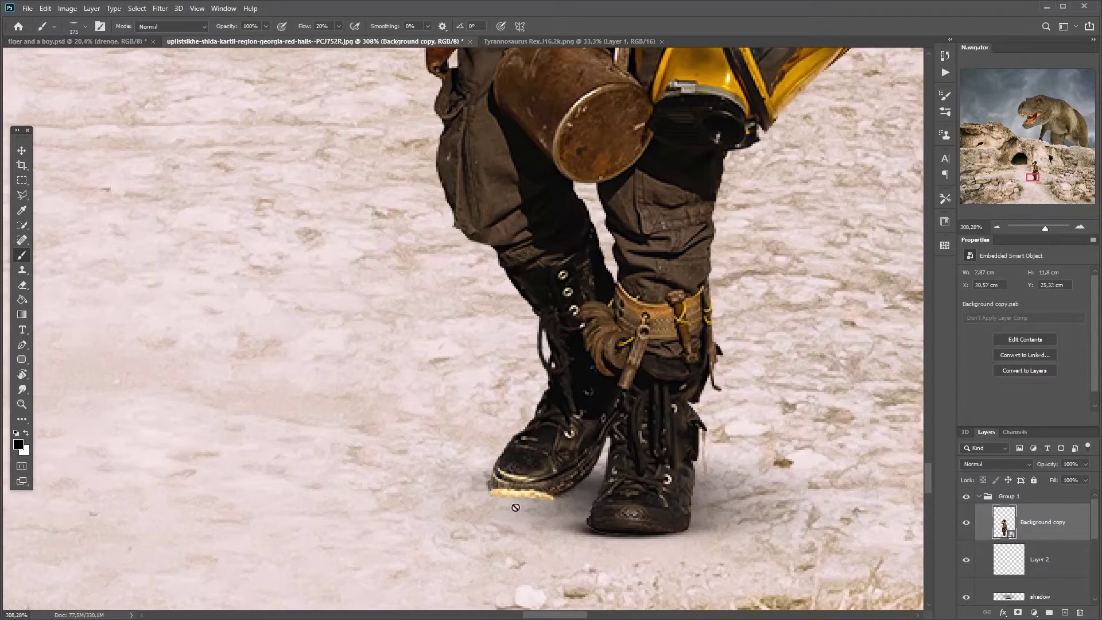
{"action": "left_click", "coordinate": [1035, 613]}
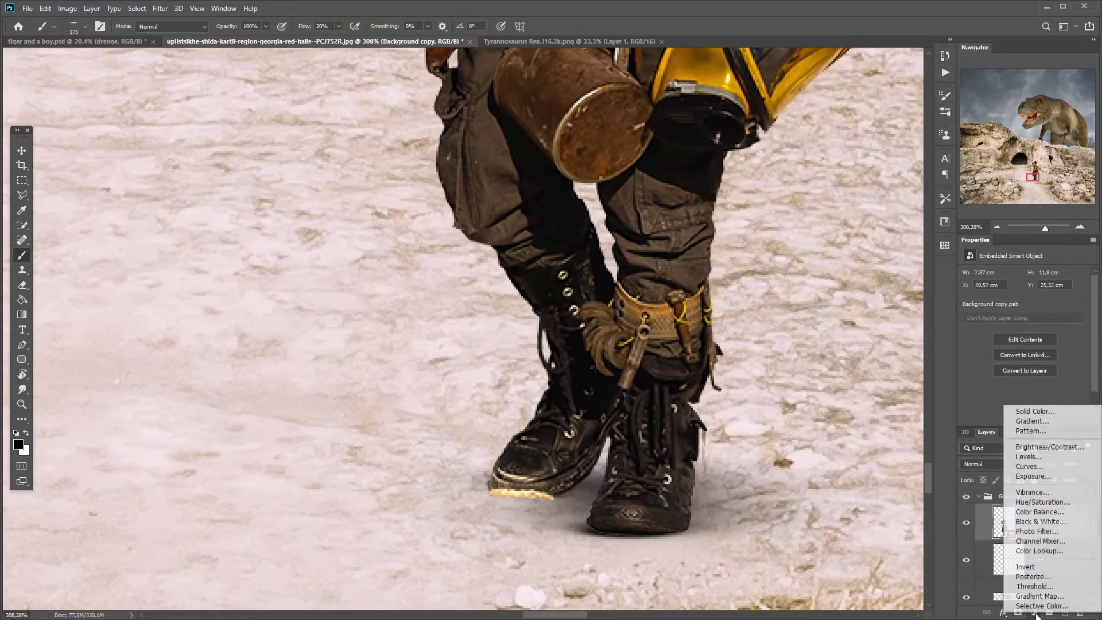
{"action": "left_click", "coordinate": [1040, 503]}
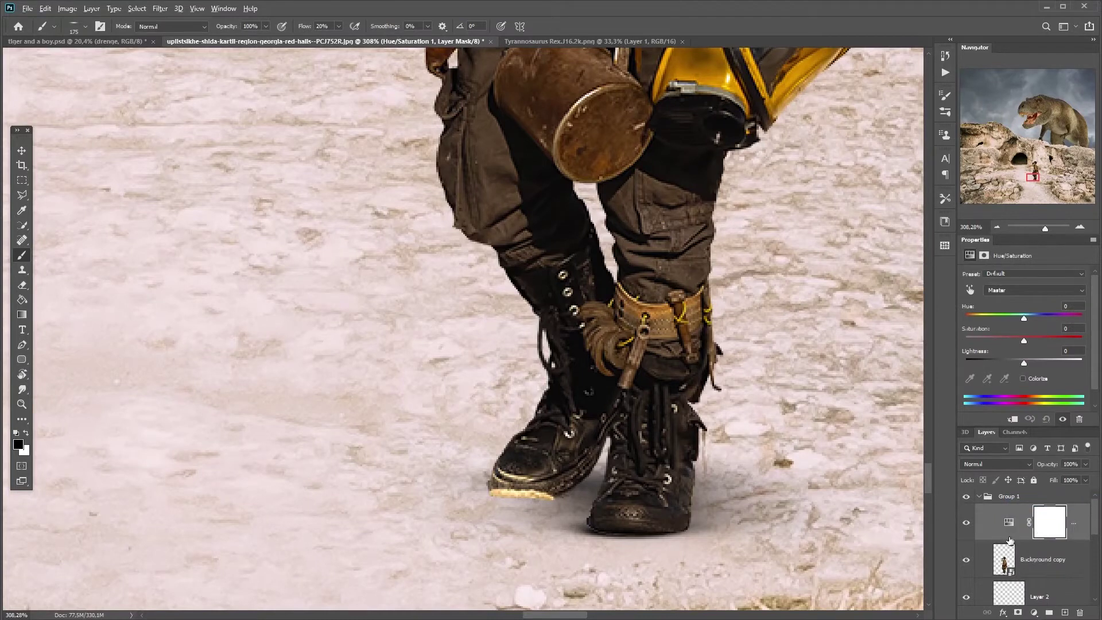
{"action": "left_click", "coordinate": [1009, 540], "text": "alt"}
{"action": "left_click_drag", "start_coordinate": [1016, 342], "coordinate": [991, 347]}
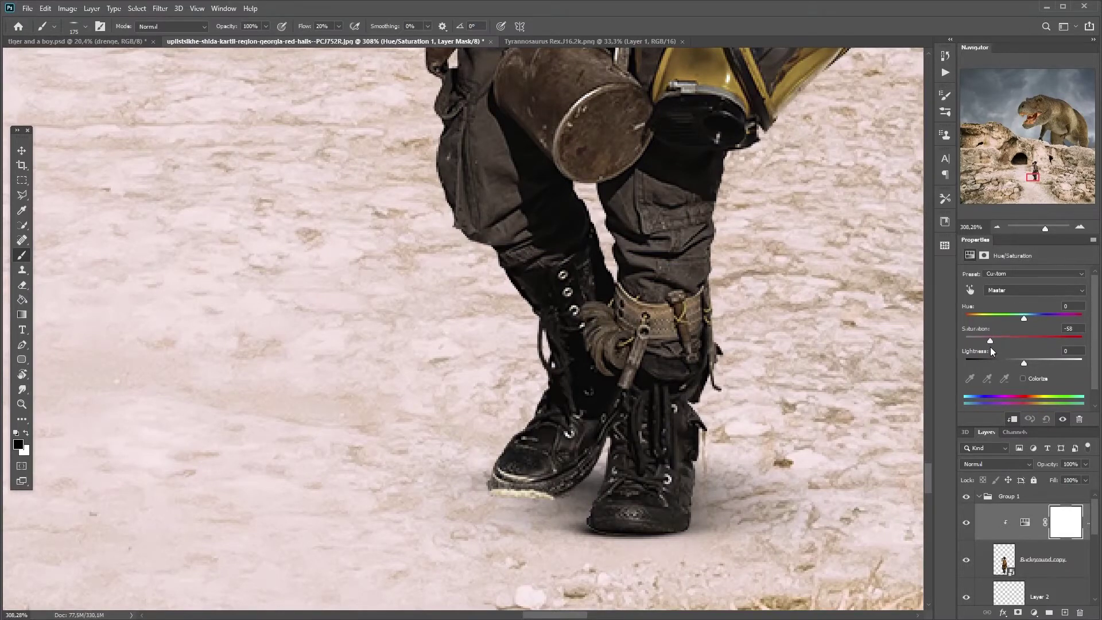
{"action": "left_click_drag", "start_coordinate": [1023, 364], "coordinate": [1013, 364]}
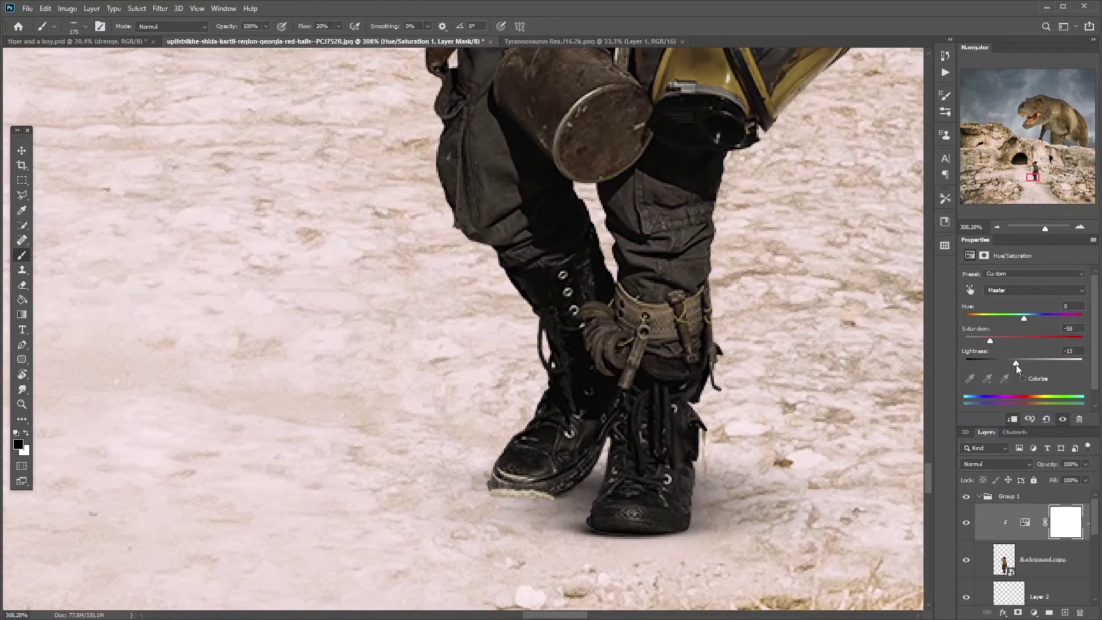
- Invert the Hue/Saturation mask to black and choose the soft round brush at a much smaller size
{"action": "key", "text": "ctrl+i"}
{"action": "scroll", "coordinate": [413, 471], "scroll_direction": "up", "scroll_amount": 2}
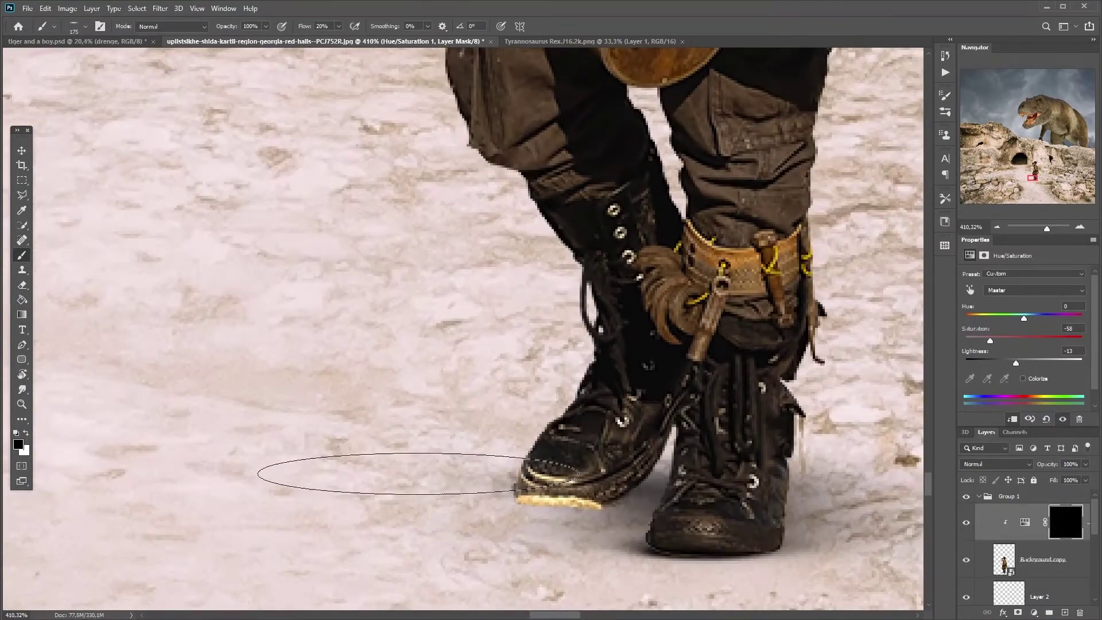
{"action": "right_click", "coordinate": [537, 270]}
{"action": "left_click", "coordinate": [570, 288]}
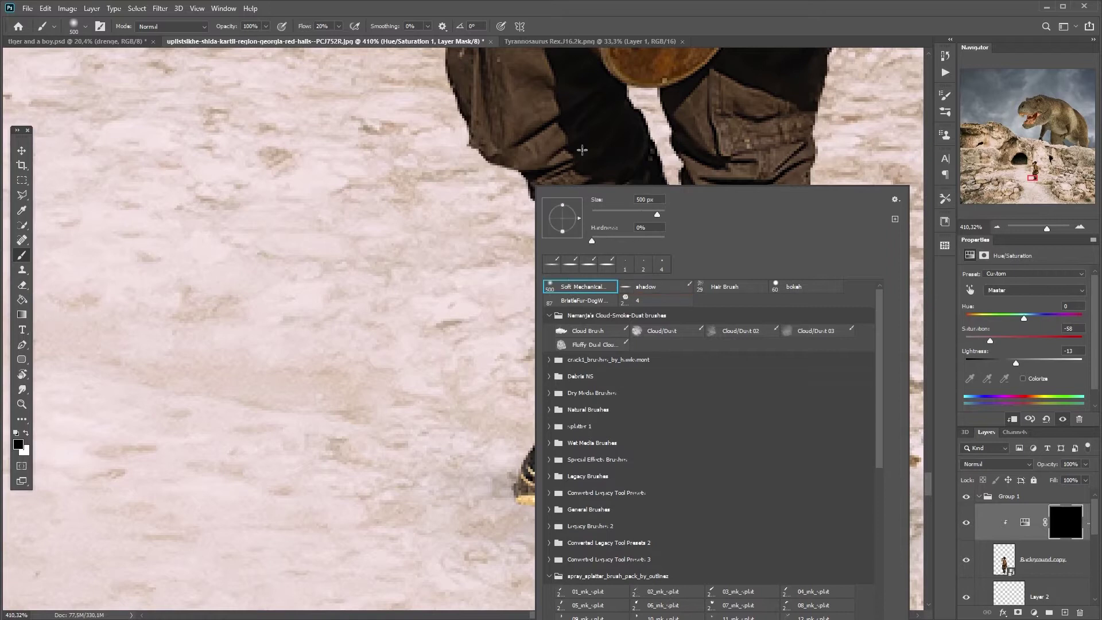
{"action": "key", "text": "Return"}
{"action": "key", "text": "bracketleft"}
{"action": "key", "text": "bracketleft"}
{"action": "key", "text": "bracketleft"}
{"action": "key", "text": "bracketleft"}
{"action": "key", "text": "bracketleft"}
{"action": "key", "text": "bracketleft"}
{"action": "key", "text": "bracketleft"}
{"action": "key", "text": "bracketleft"}
{"action": "key", "text": "bracketleft"}
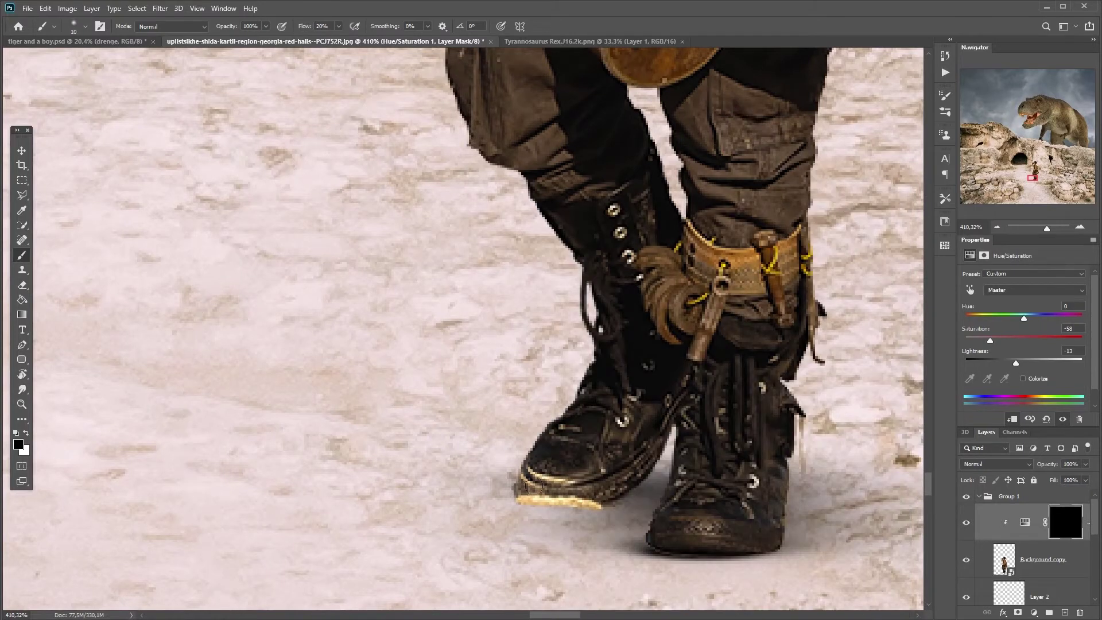
- Paint white on the adjustment mask along the bright yellow edge of the boy's rear boot sole to mute it
{"action": "key", "text": "x"}
{"action": "mouse_move", "coordinate": [517, 500]}
{"action": "left_mouse_down"}
{"action": "mouse_move", "coordinate": [548, 503]}
{"action": "mouse_move", "coordinate": [517, 505]}
{"action": "mouse_move", "coordinate": [580, 505]}
{"action": "left_mouse_up"}
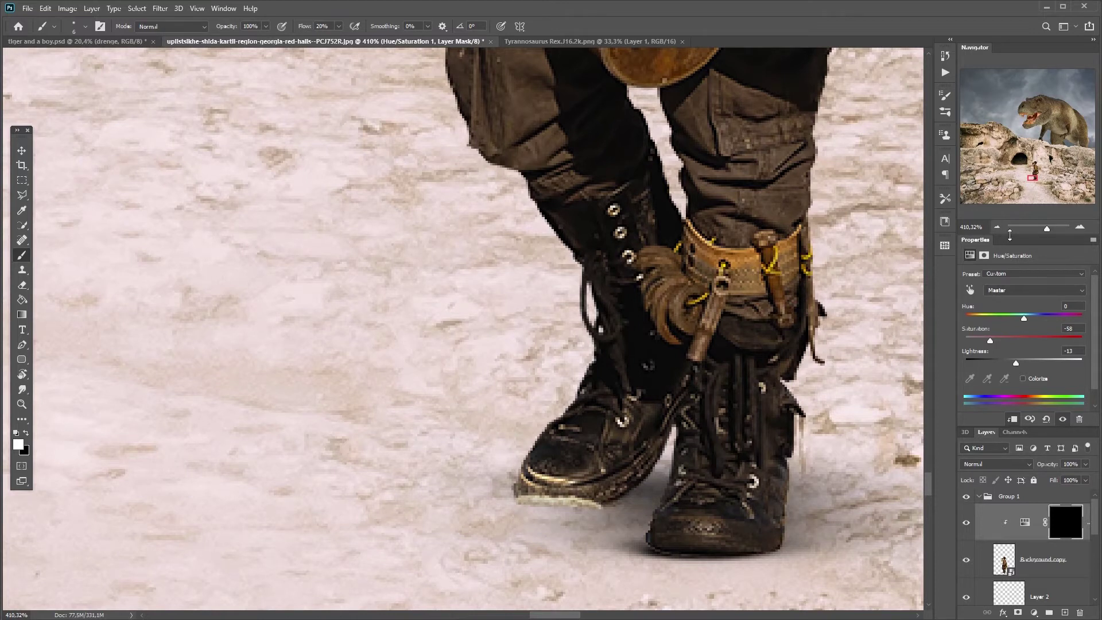
{"action": "left_click", "coordinate": [1040, 228]}
{"action": "left_click_drag", "start_coordinate": [1040, 228], "coordinate": [1035, 230]}
{"action": "scroll", "coordinate": [601, 522], "scroll_direction": "up", "scroll_amount": 5}
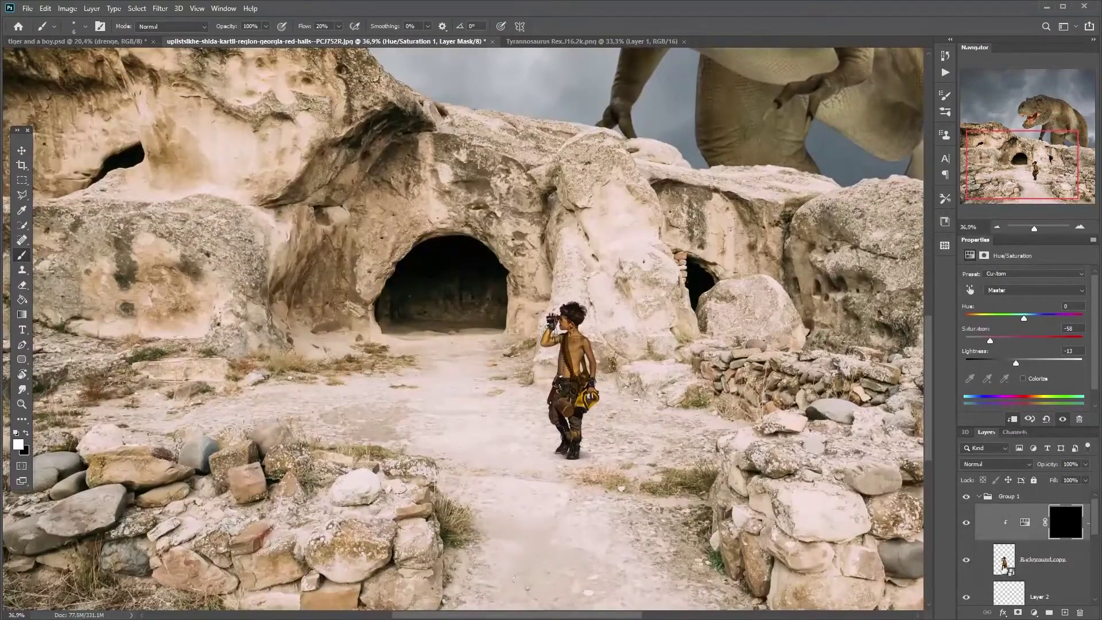
- Create a new layer named shadow between Layer 2 and the boy layer
{"action": "scroll", "coordinate": [1033, 551], "scroll_direction": "down", "scroll_amount": 1}
{"action": "left_click", "coordinate": [1033, 568]}
{"action": "scroll", "coordinate": [531, 480], "scroll_direction": "up", "scroll_amount": 3}
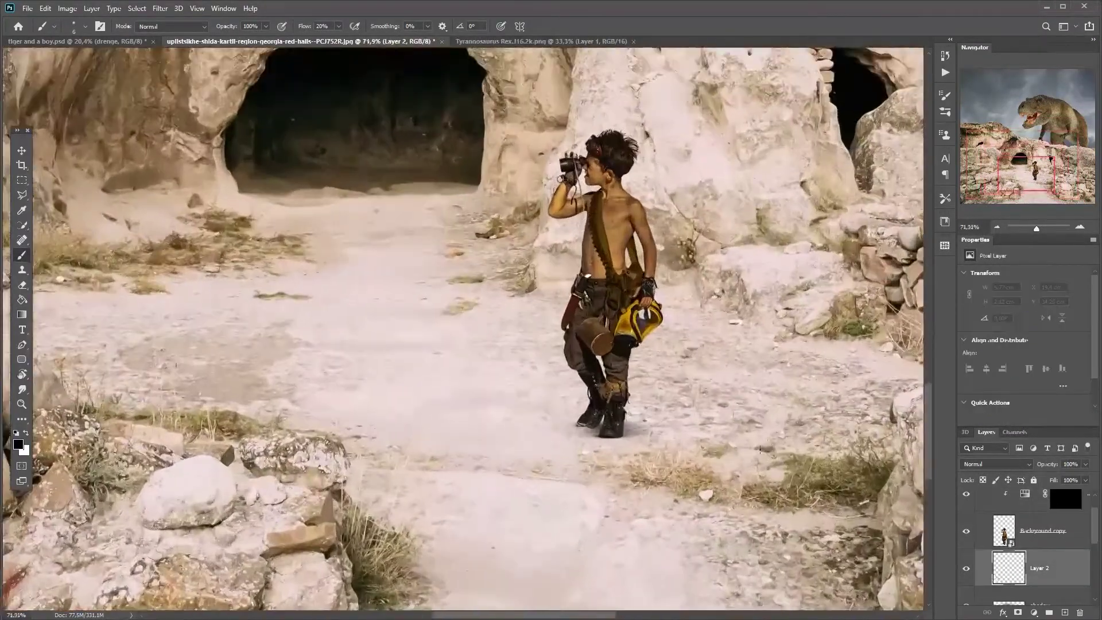
{"action": "scroll", "coordinate": [760, 449], "scroll_direction": "up", "scroll_amount": 1}
{"action": "key", "text": "ctrl+shift+n"}
{"action": "type", "text": "shadow"}
{"action": "key", "text": "Return"}
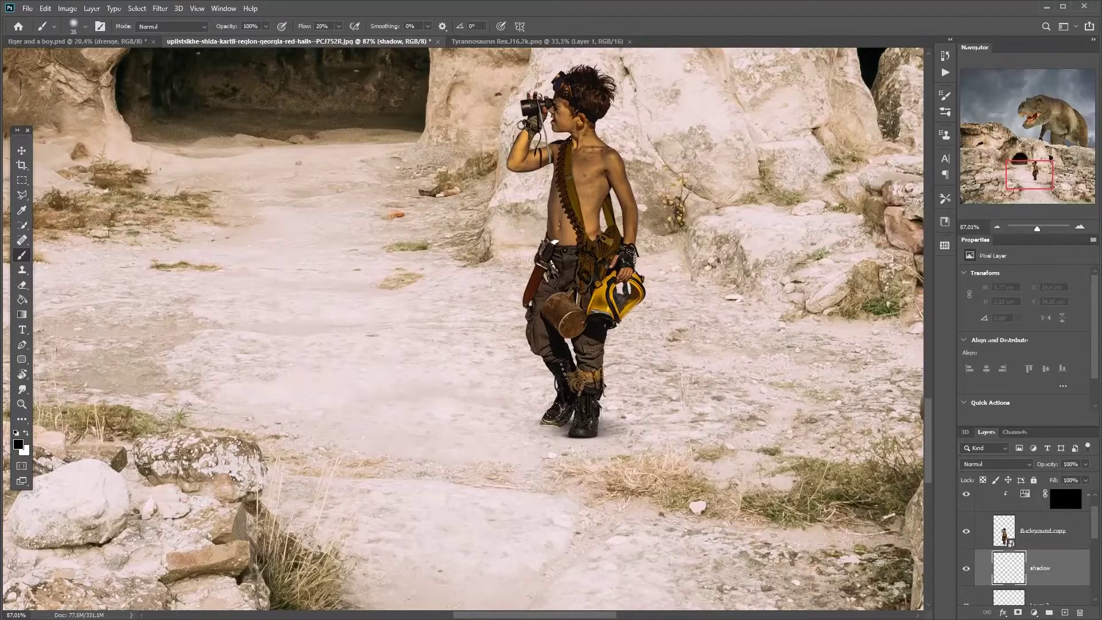
- Paint a soft black contact shadow, about 2 × 2.04 cm, around the boy's boots on the shadow layer
{"action": "key", "text": "bracketright"}
{"action": "key", "text": "bracketright"}
{"action": "key", "text": "bracketright"}
{"action": "left_click_drag", "start_coordinate": [572, 420], "coordinate": [576, 413]}
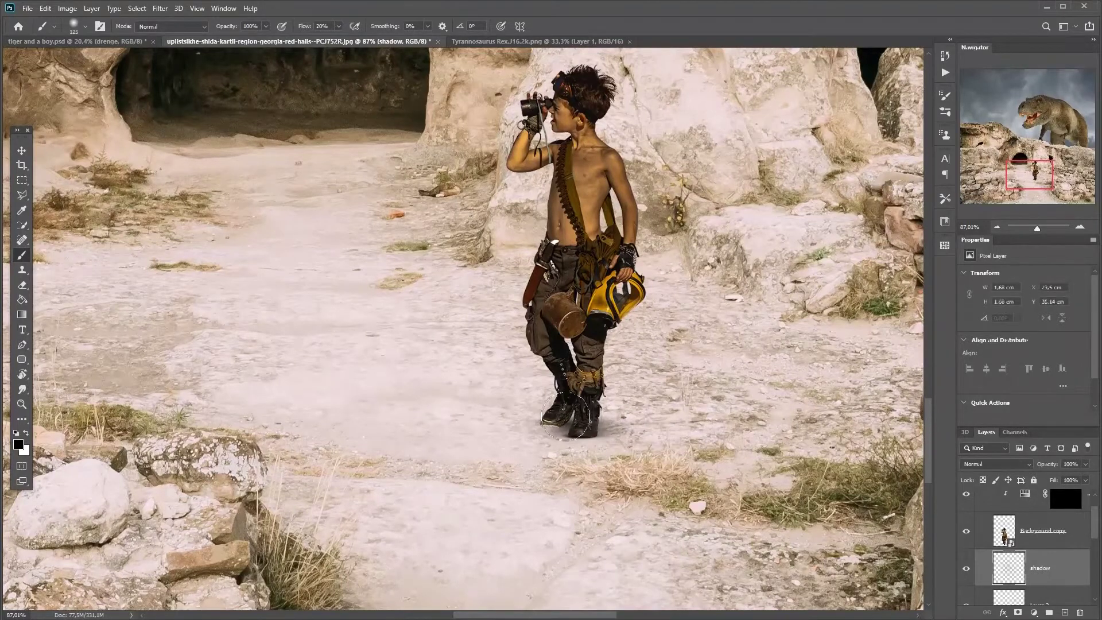
{"action": "key", "text": "bracketleft"}
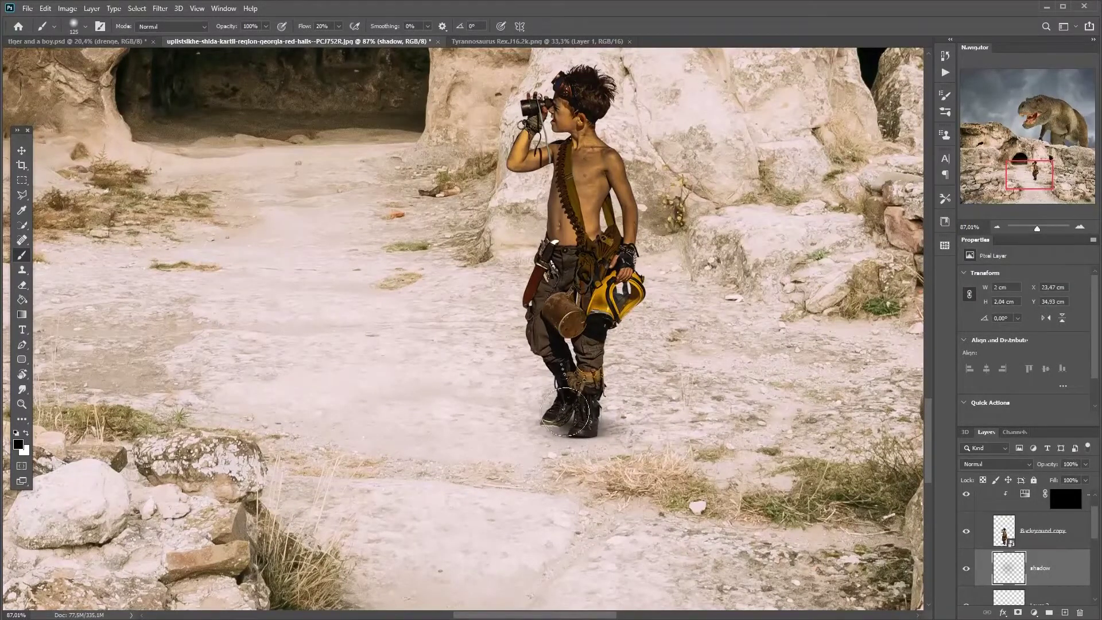
- Try to paint a wider soft shadow, about 3.4 × 3.39 cm, around both boots with a larger brush
{"action": "key", "text": "bracketright"}
{"action": "key", "text": "bracketright"}
{"action": "key", "text": "bracketright"}
{"action": "key", "text": "bracketright"}
{"action": "mouse_move", "coordinate": [560, 412]}
{"action": "left_mouse_down"}
{"action": "mouse_move", "coordinate": [578, 393]}
{"action": "mouse_move", "coordinate": [563, 423]}
{"action": "left_mouse_up"}
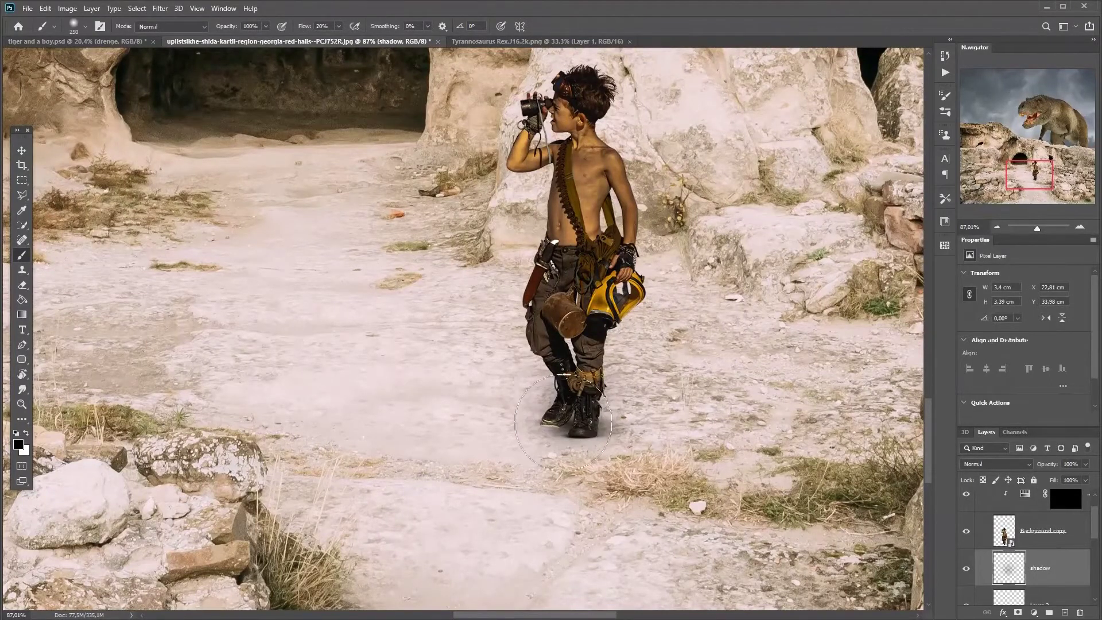
{"action": "key", "text": "ctrl+z"}
- Extend the contact shadow beside the boy's front boot to about 2.73 × 2.56 cm overall, using a 150 px soft brush
{"action": "key", "text": "bracketleft"}
{"action": "key", "text": "bracketleft"}
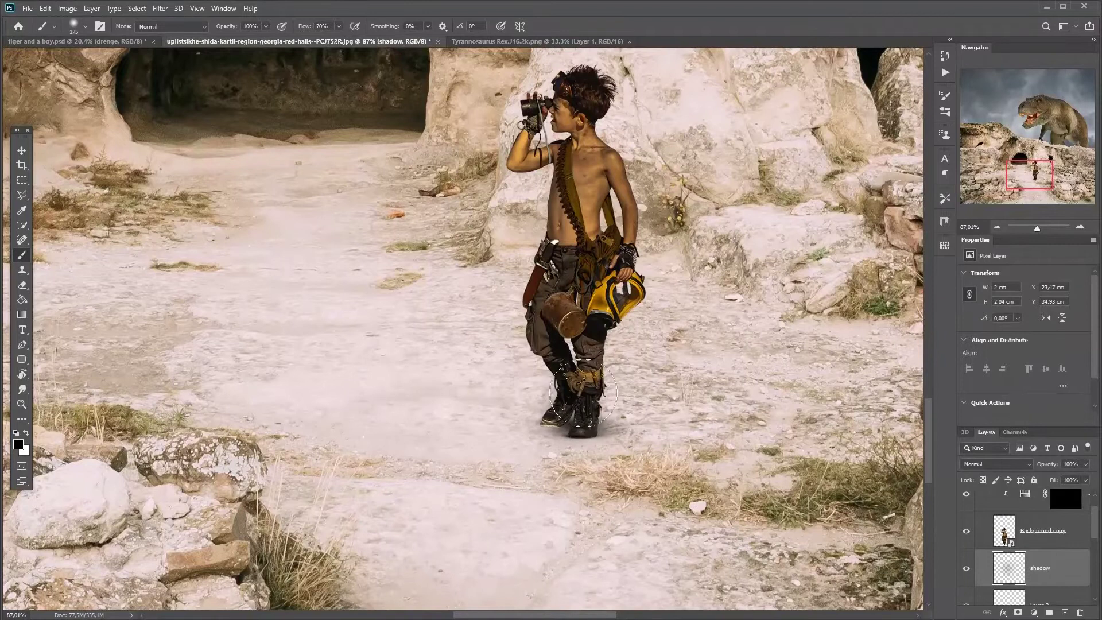
{"action": "key", "text": "bracketleft"}
{"action": "key", "text": "bracketleft"}
{"action": "key", "text": "bracketleft"}
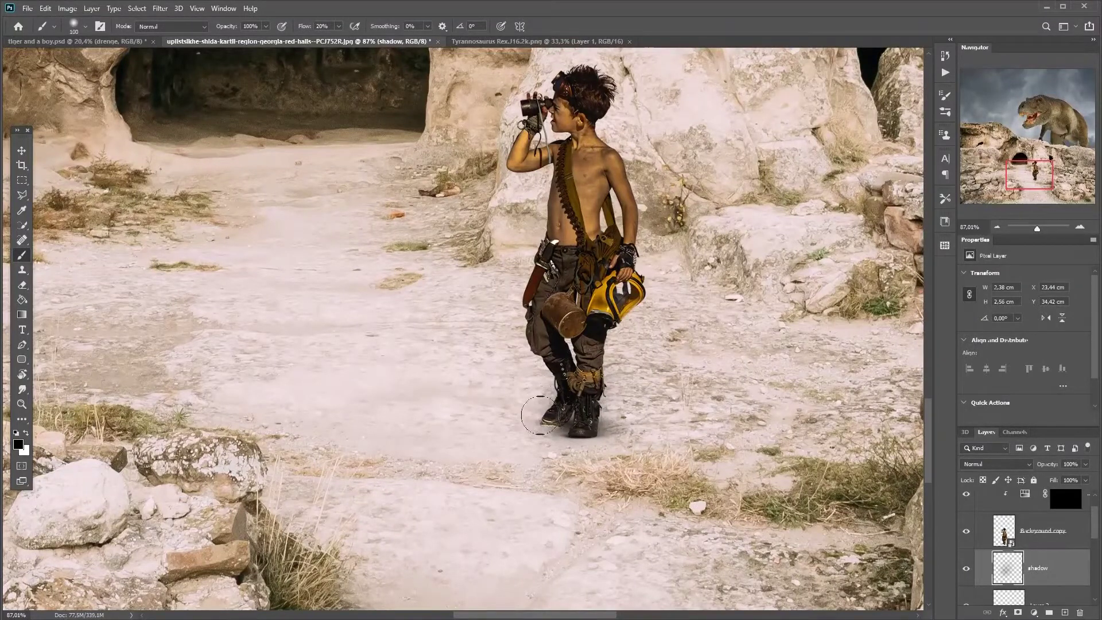
{"action": "key", "text": "bracketright"}
{"action": "mouse_move", "coordinate": [546, 423]}
{"action": "left_mouse_down"}
{"action": "mouse_move", "coordinate": [536, 396]}
{"action": "mouse_move", "coordinate": [547, 412]}
{"action": "left_mouse_up"}
- Examine the whole composite and the edge of the rock skyline against the stormy sky
{"action": "scroll", "coordinate": [266, 276], "scroll_direction": "down", "scroll_amount": 5}
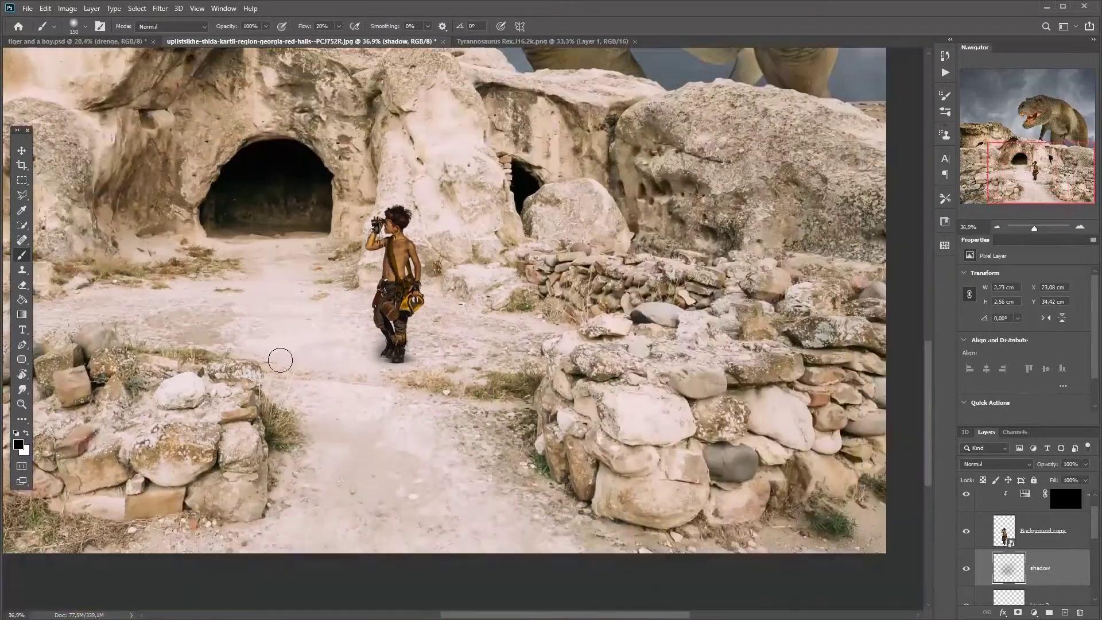
{"action": "scroll", "coordinate": [280, 360], "scroll_direction": "down", "scroll_amount": 3}
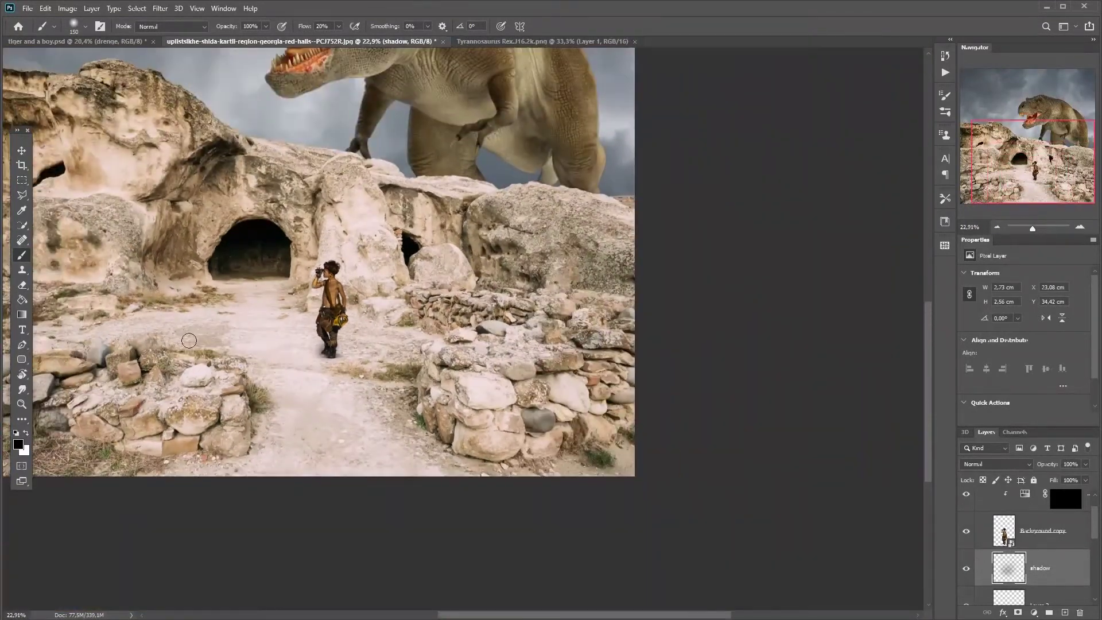
{"action": "scroll", "coordinate": [184, 329], "scroll_direction": "down", "scroll_amount": 1}
{"action": "scroll", "coordinate": [183, 329], "scroll_direction": "down", "scroll_amount": 1}
{"action": "scroll", "coordinate": [544, 282], "scroll_direction": "up", "scroll_amount": 4}
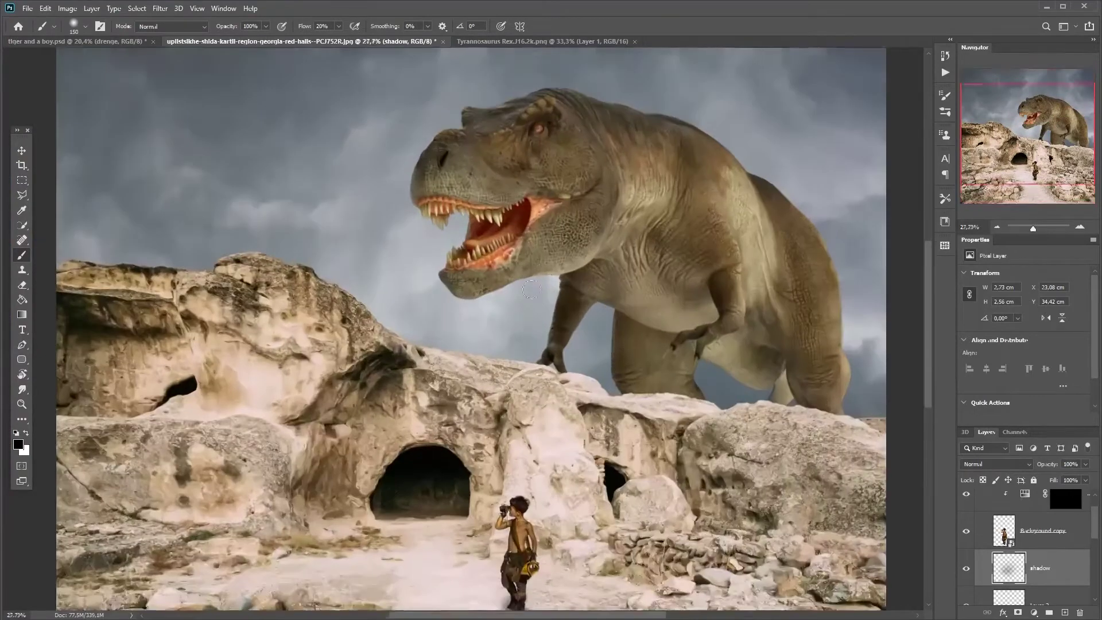
{"action": "scroll", "coordinate": [492, 268], "scroll_direction": "down", "scroll_amount": 2}
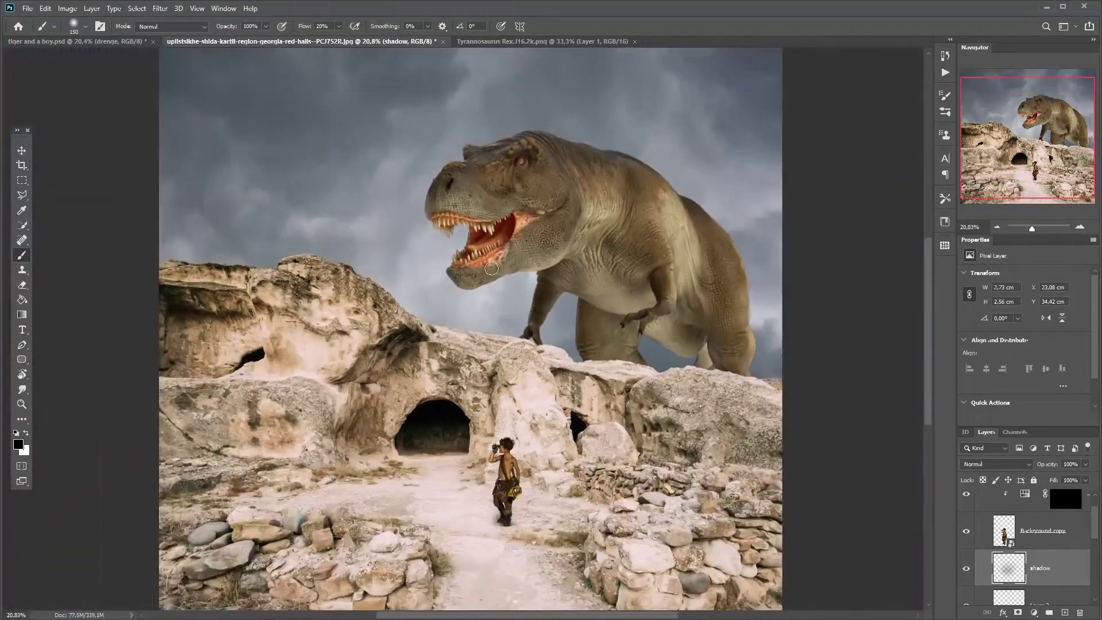
{"action": "scroll", "coordinate": [467, 298], "scroll_direction": "up", "scroll_amount": 4}
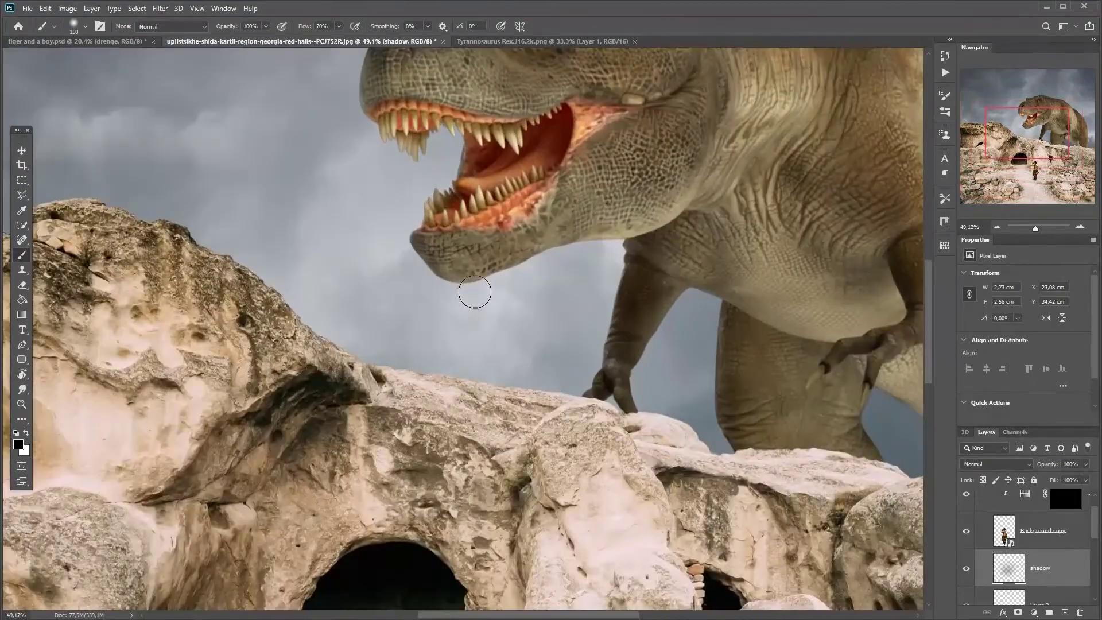
{"action": "left_click_drag", "start_coordinate": [389, 305], "coordinate": [827, 377]}
{"action": "scroll", "coordinate": [454, 356], "scroll_direction": "up", "scroll_amount": 2}
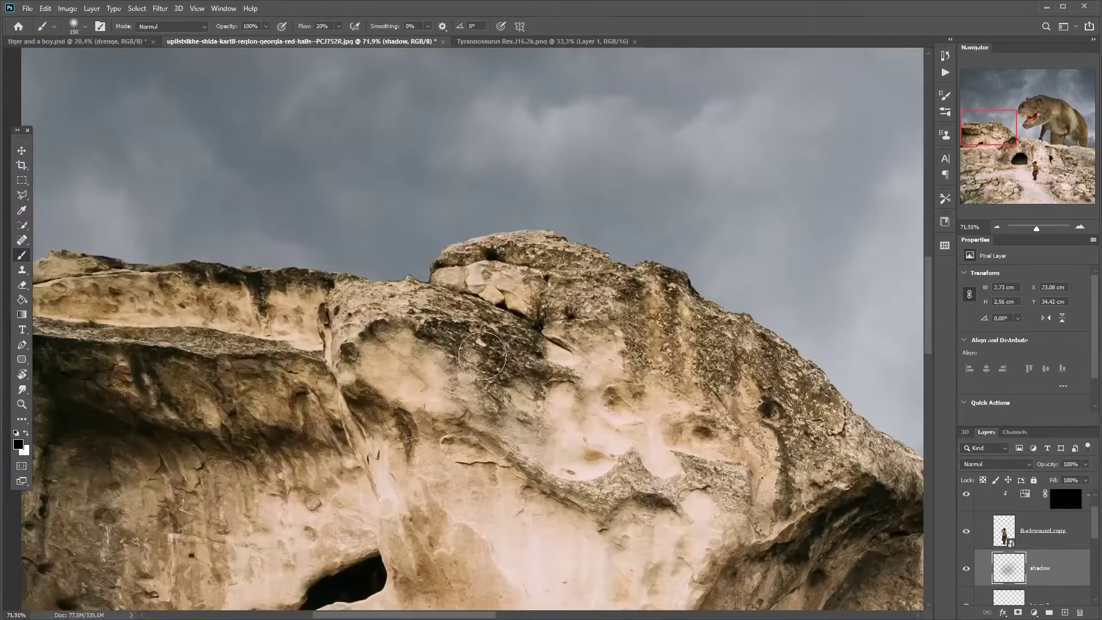
{"action": "scroll", "coordinate": [332, 287], "scroll_direction": "up", "scroll_amount": 1}
{"action": "scroll", "coordinate": [1039, 547], "scroll_direction": "down", "scroll_amount": 1}
{"action": "scroll", "coordinate": [1039, 547], "scroll_direction": "down", "scroll_amount": 3}
- Load the Layer 0 mask as a selection following the rock skyline, keeping the mask active for editing
{"action": "left_click", "coordinate": [1034, 522]}
{"action": "key", "text": "x"}
{"action": "left_click", "coordinate": [1036, 531], "text": "ctrl"}
{"action": "scroll", "coordinate": [462, 247], "scroll_direction": "up", "scroll_amount": 2}
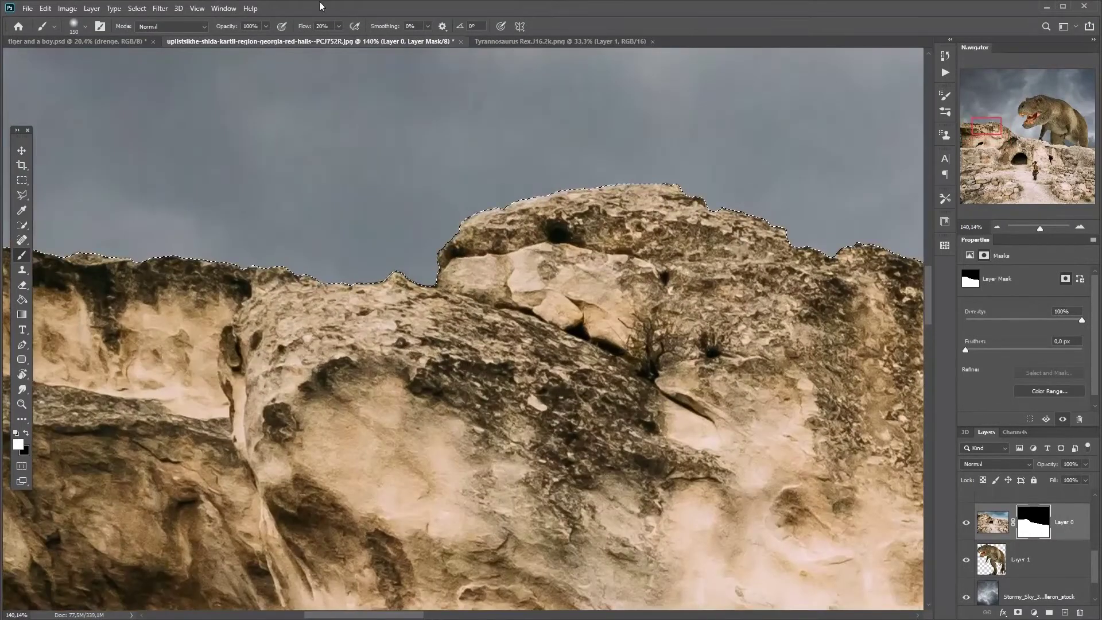
- Try to contract the rock selection by 4 pixels
{"action": "left_click", "coordinate": [179, 8]}
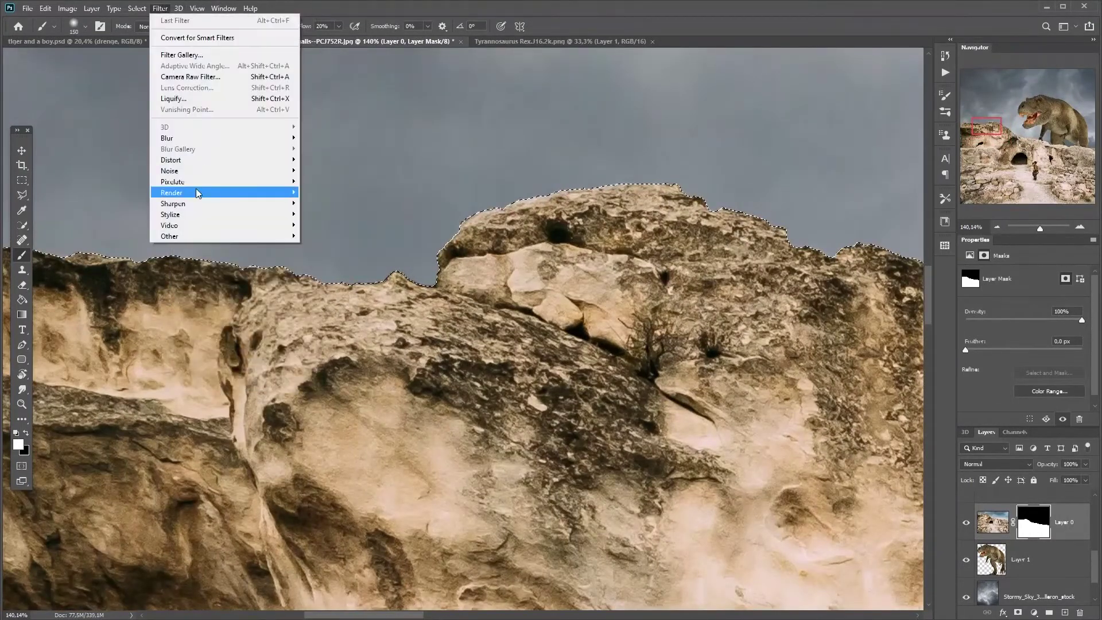
{"action": "mouse_move", "coordinate": [136, 8]}
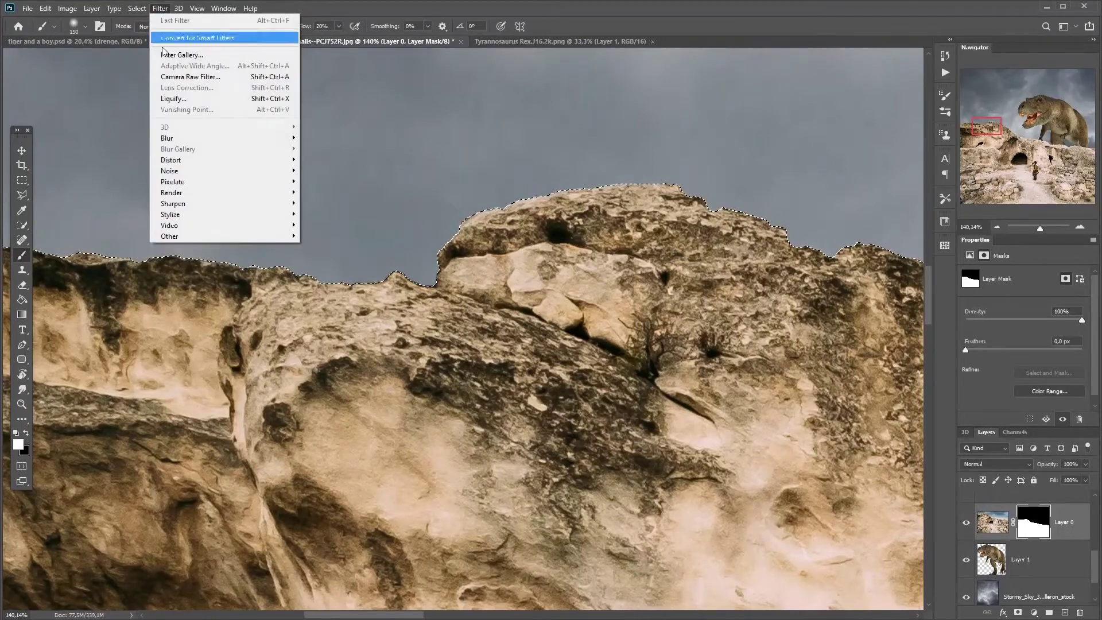
{"action": "mouse_move", "coordinate": [185, 181]}
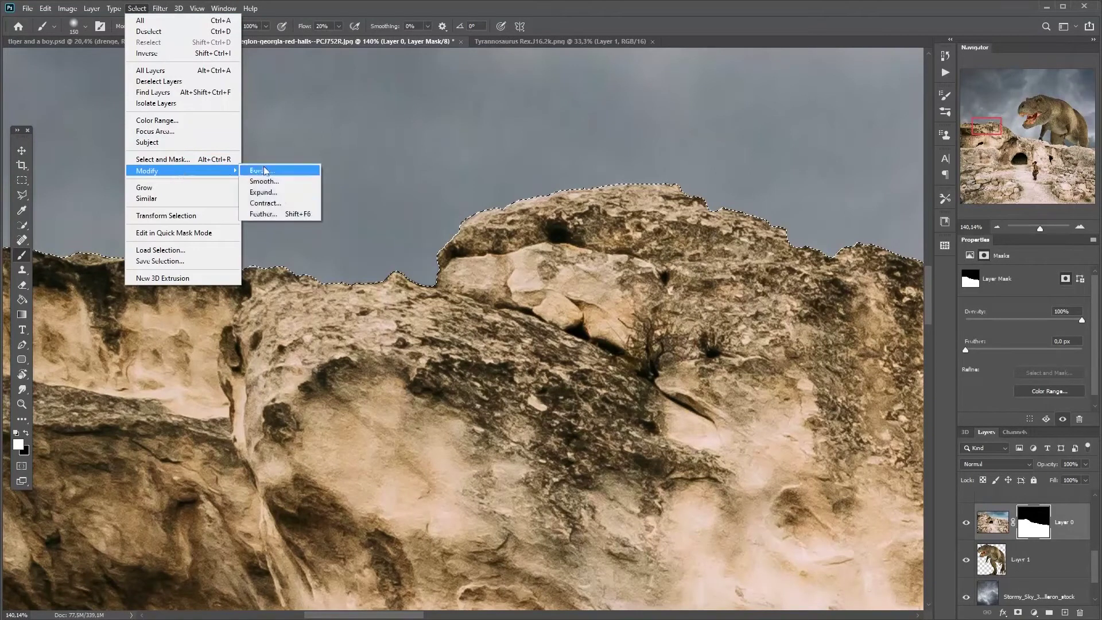
{"action": "left_click", "coordinate": [279, 203]}
{"action": "type", "text": "4"}
{"action": "key", "text": "Return"}
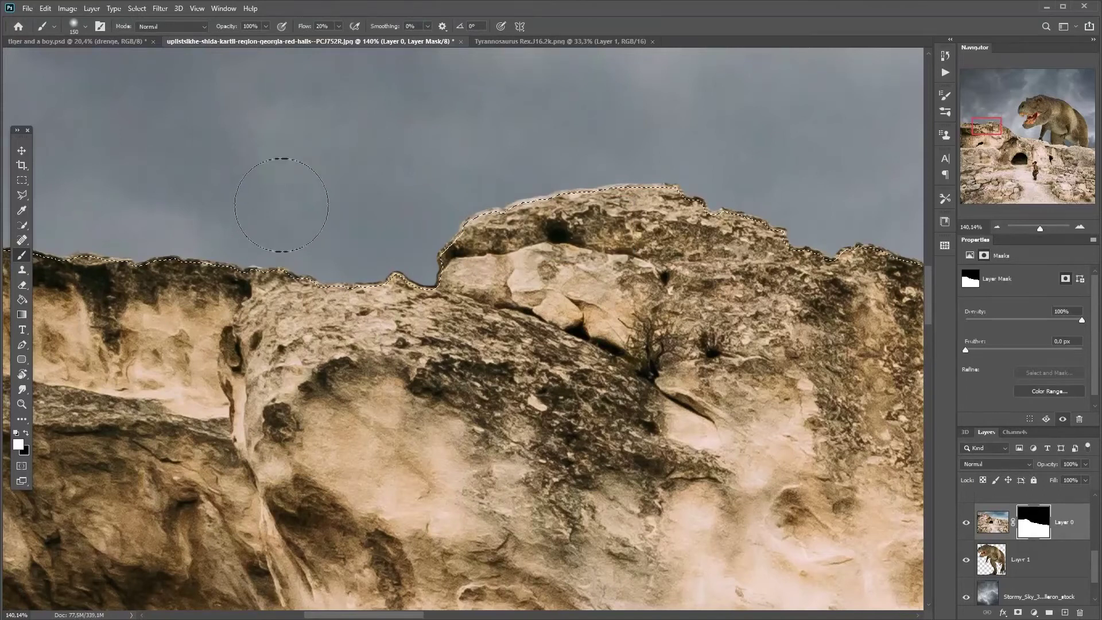
- Contract the original rock selection by a few pixels and make black the foreground colour for painting on the mask
{"action": "left_click", "coordinate": [137, 8]}
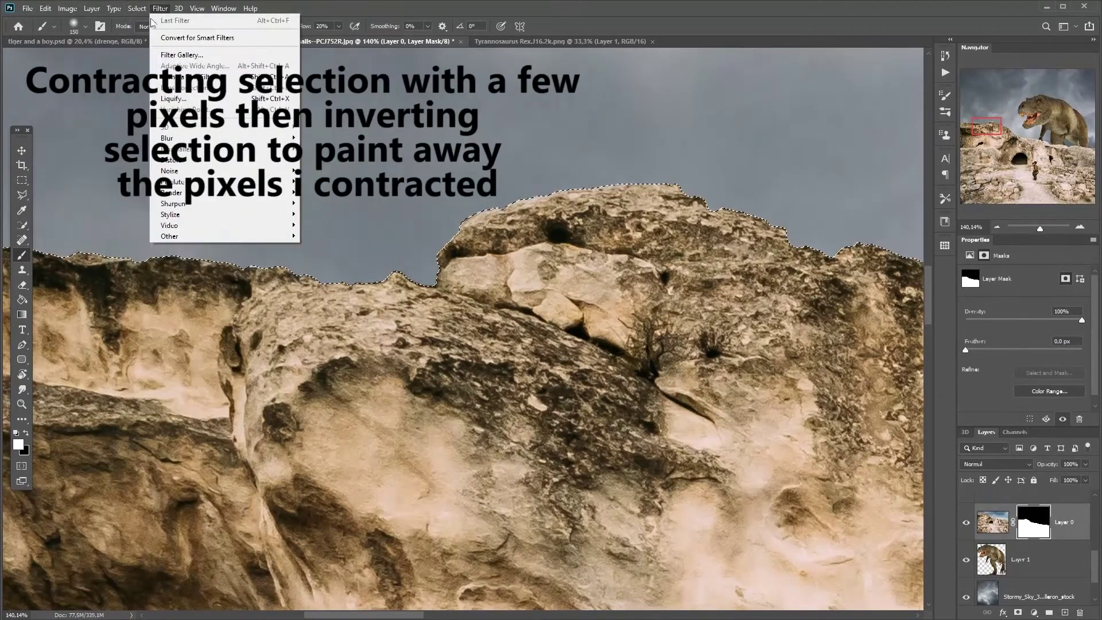
{"action": "mouse_move", "coordinate": [166, 170]}
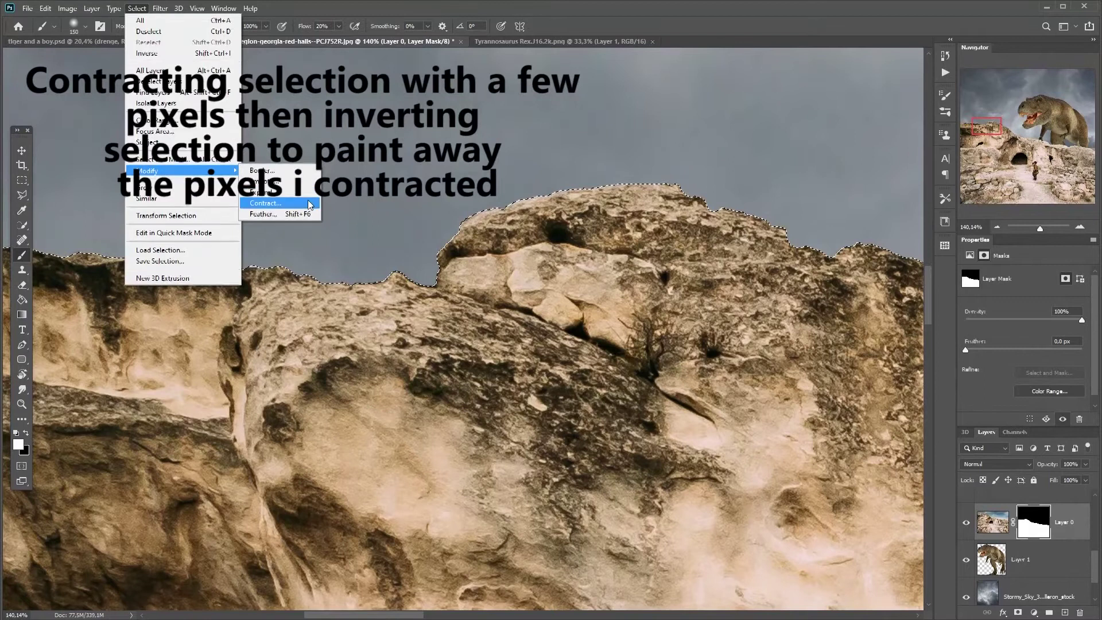
{"action": "left_click", "coordinate": [310, 205]}
{"action": "key", "text": "Return"}
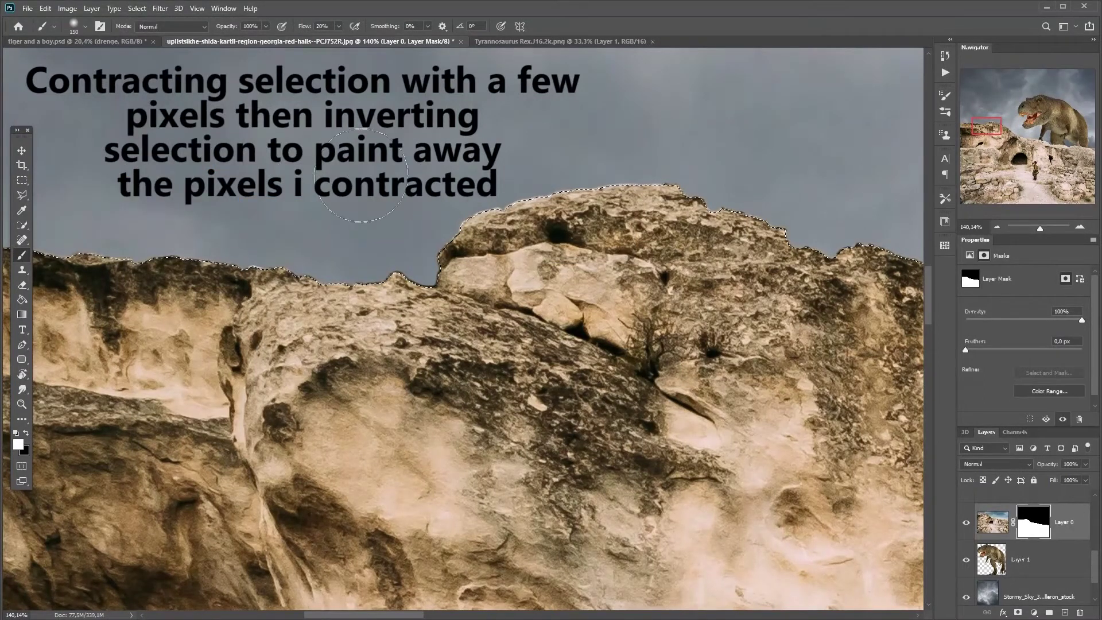
{"action": "key", "text": "x"}
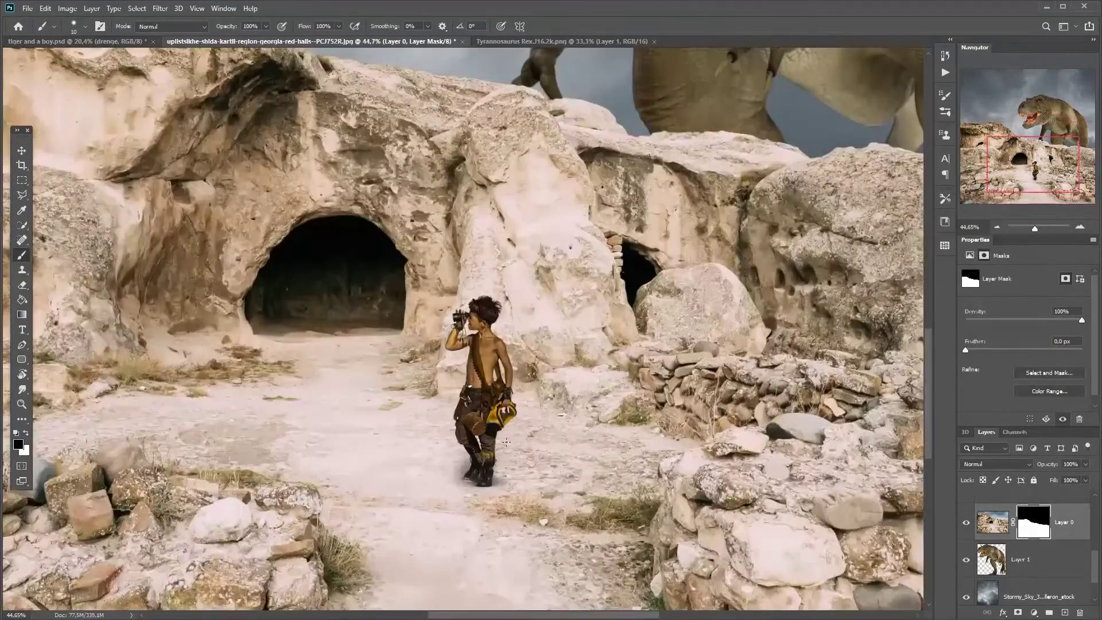
- Add a second Hue/Saturation adjustment clipped to the boy layer, with Saturation at -25
{"action": "scroll", "coordinate": [1021, 551], "scroll_direction": "up", "scroll_amount": 5}
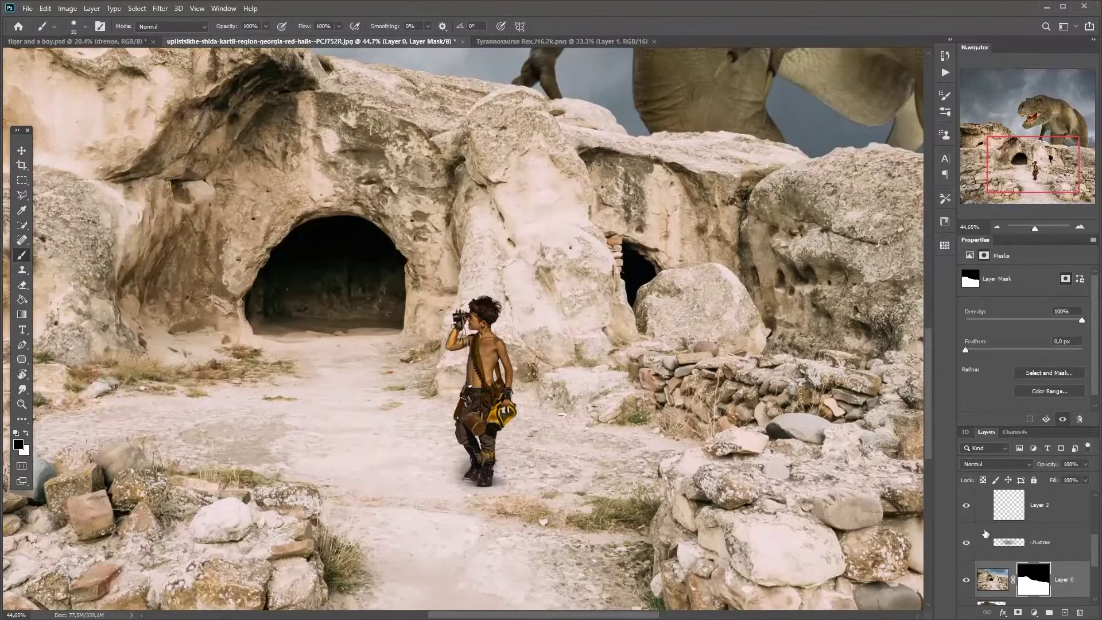
{"action": "left_click", "coordinate": [982, 518]}
{"action": "scroll", "coordinate": [976, 546], "scroll_direction": "up", "scroll_amount": 2}
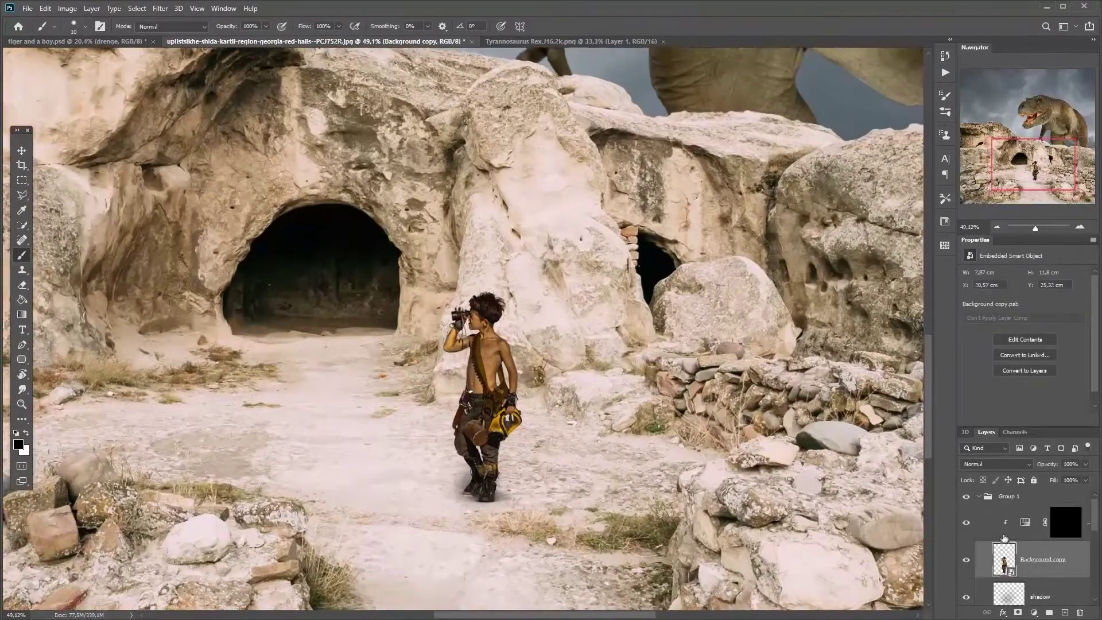
{"action": "left_click", "coordinate": [1030, 612]}
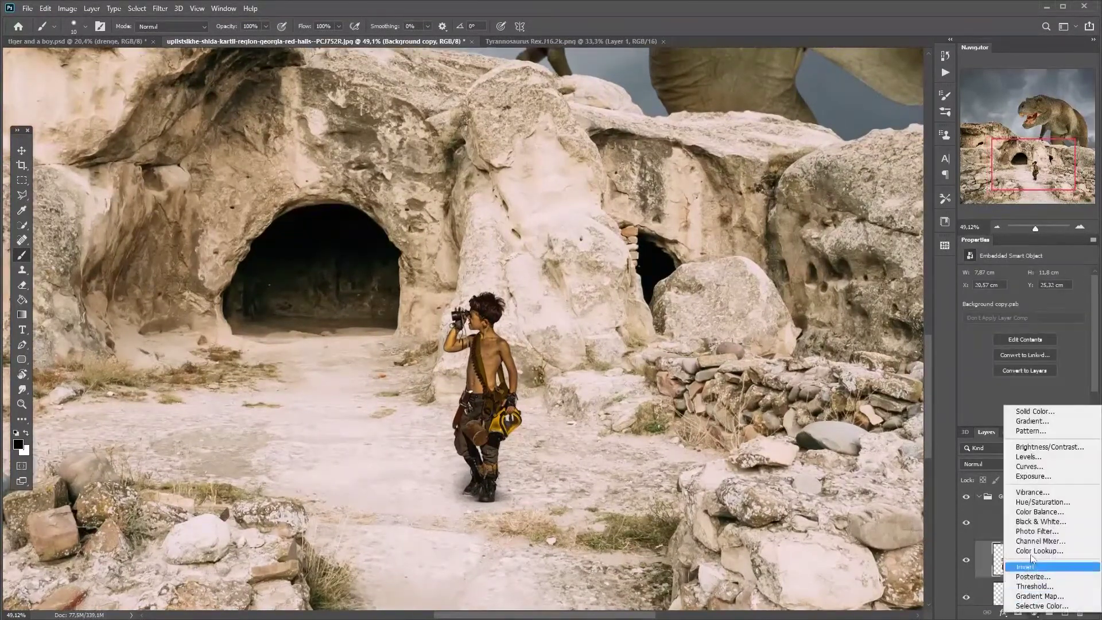
{"action": "left_click", "coordinate": [1028, 502]}
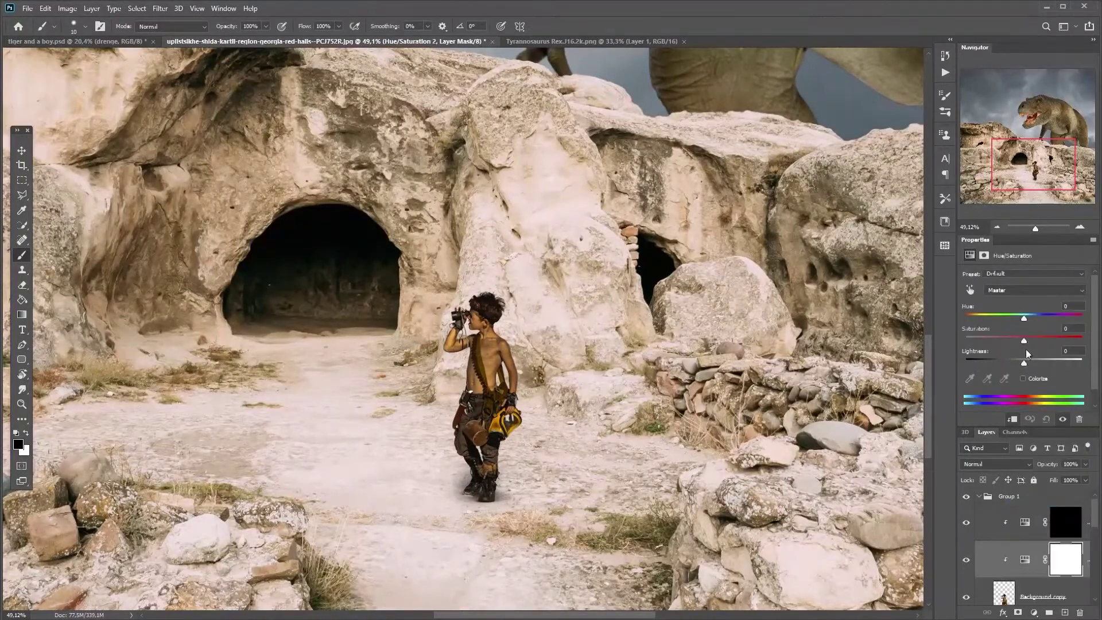
{"action": "left_click_drag", "start_coordinate": [1020, 341], "coordinate": [1012, 343]}
{"action": "mouse_move", "coordinate": [1035, 228]}
{"action": "left_mouse_down"}
{"action": "mouse_move", "coordinate": [1002, 228]}
{"action": "mouse_move", "coordinate": [1035, 230]}
{"action": "left_mouse_up"}
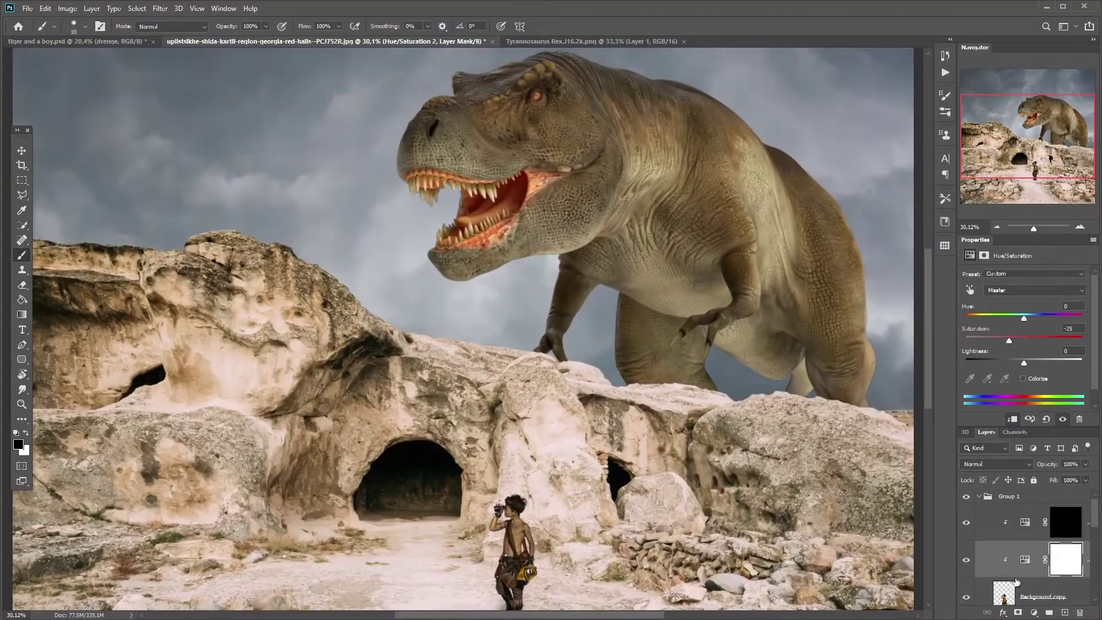
- Put the cave landscape layer, Layer 0, into a new group named cave
{"action": "scroll", "coordinate": [1016, 580], "scroll_direction": "down", "scroll_amount": 5}
{"action": "left_click", "coordinate": [993, 546]}
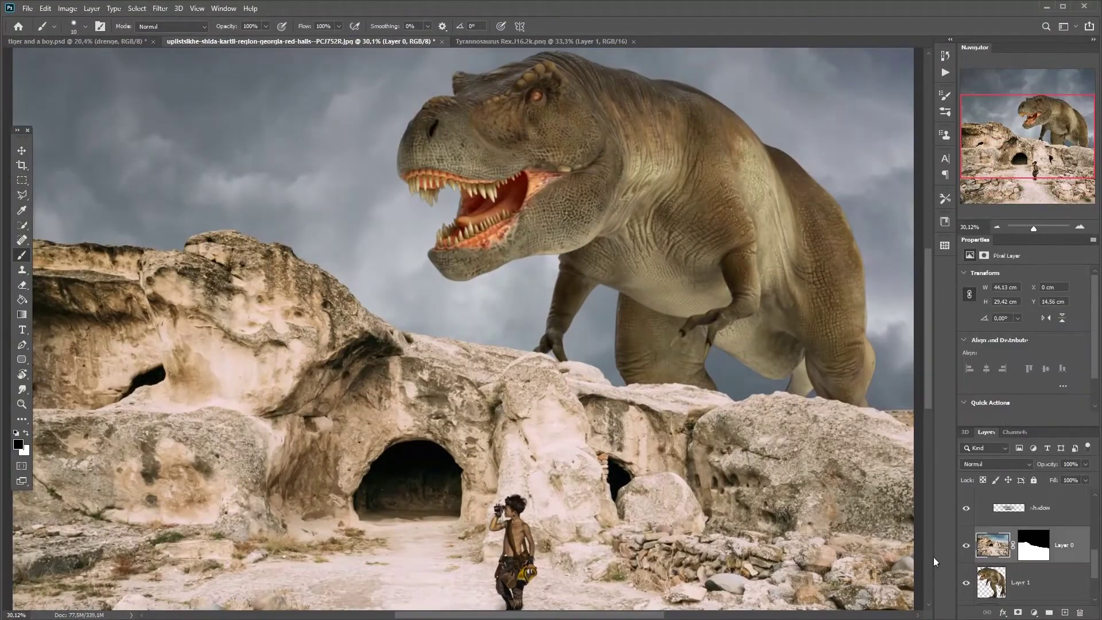
{"action": "key", "text": "ctrl+g"}
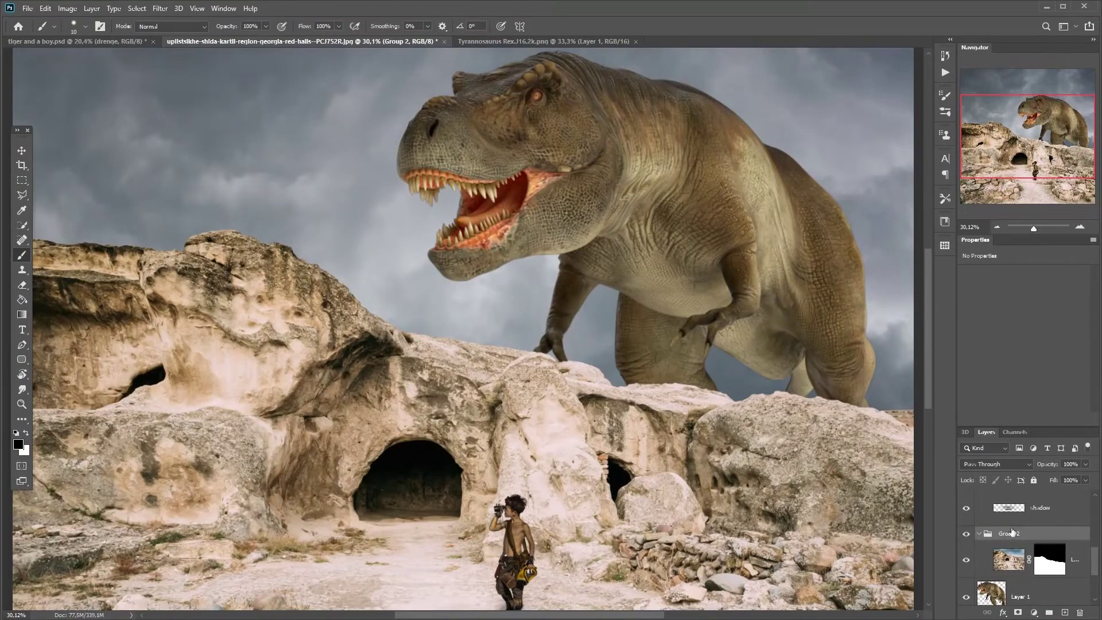
{"action": "double_click", "coordinate": [1010, 534]}
{"action": "type", "text": "cave"}
{"action": "key", "text": "Return"}
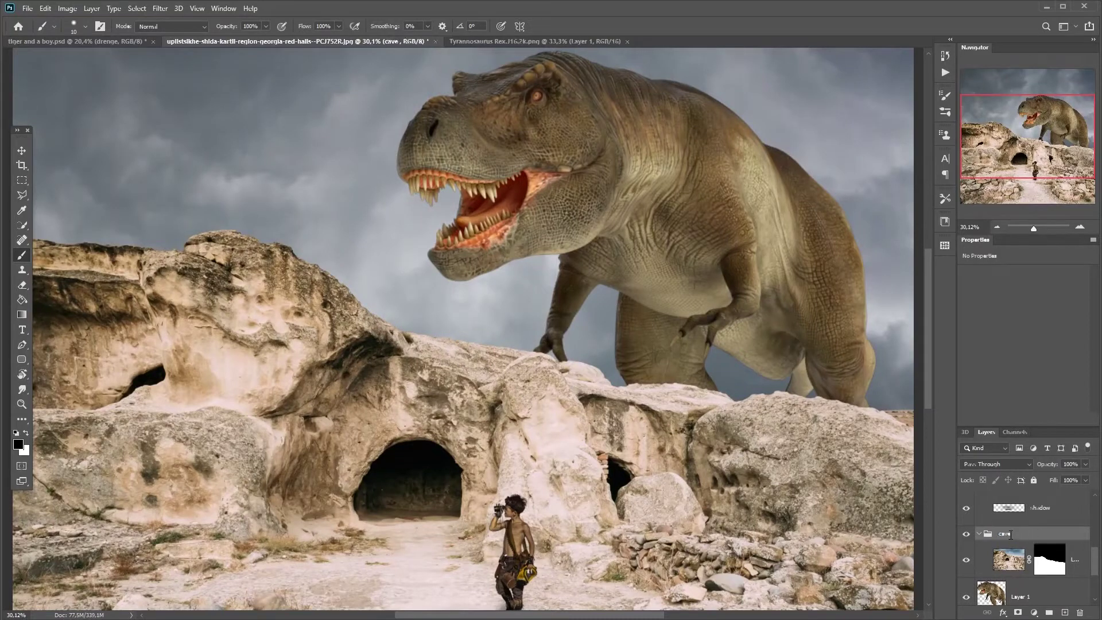
- Rename the group holding the landscape layer as background
{"action": "left_click", "coordinate": [1009, 560]}
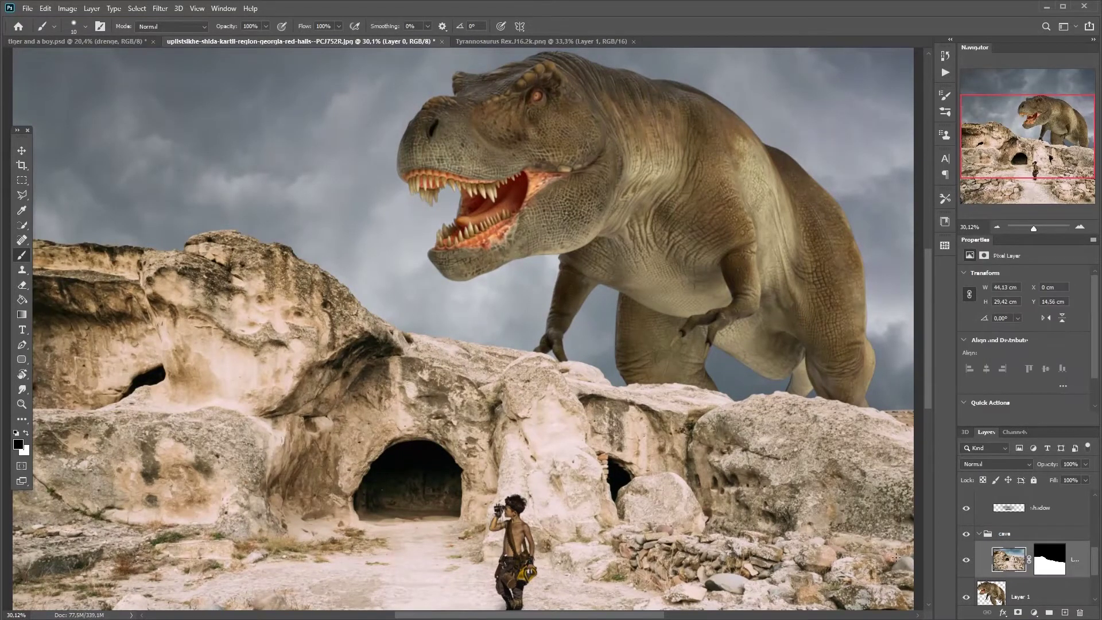
{"action": "scroll", "coordinate": [579, 540], "scroll_direction": "down", "scroll_amount": 2}
{"action": "double_click", "coordinate": [1011, 535]}
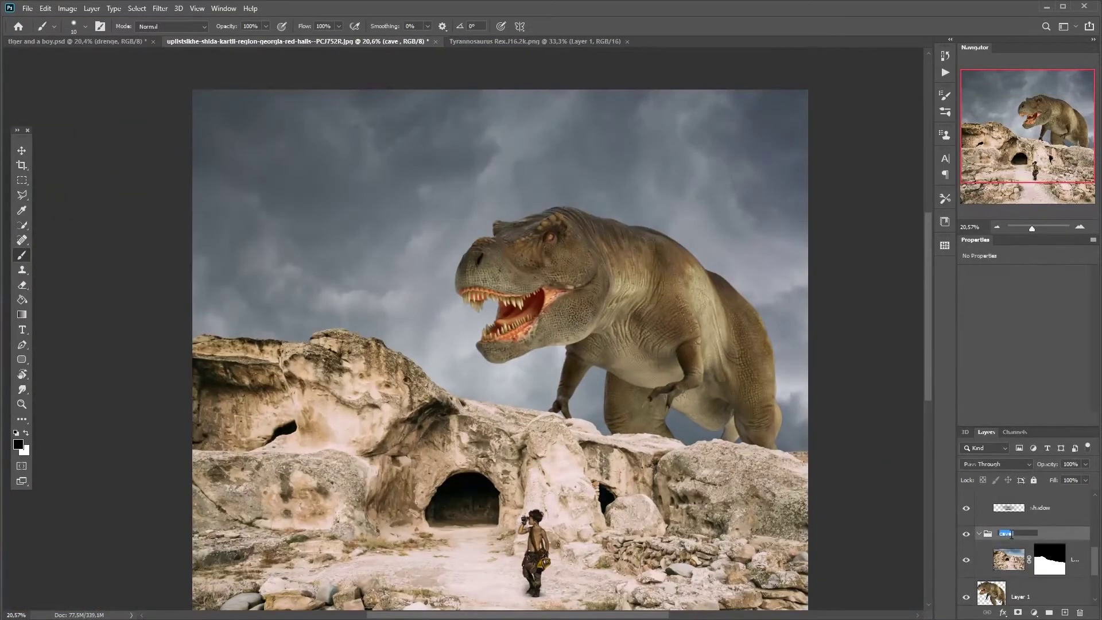
{"action": "type", "text": "background"}
{"action": "key", "text": "Return"}
- Add a Curves adjustment above Layer 0 in the background group and clip it to that layer
{"action": "scroll", "coordinate": [551, 534], "scroll_direction": "up", "scroll_amount": 3}
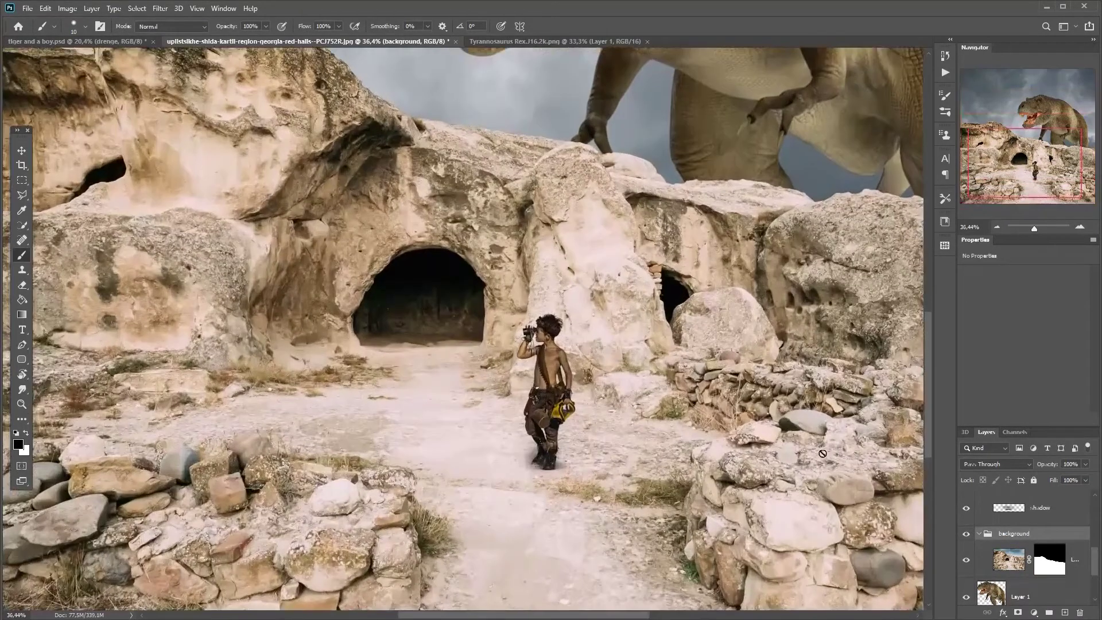
{"action": "left_click", "coordinate": [1011, 560]}
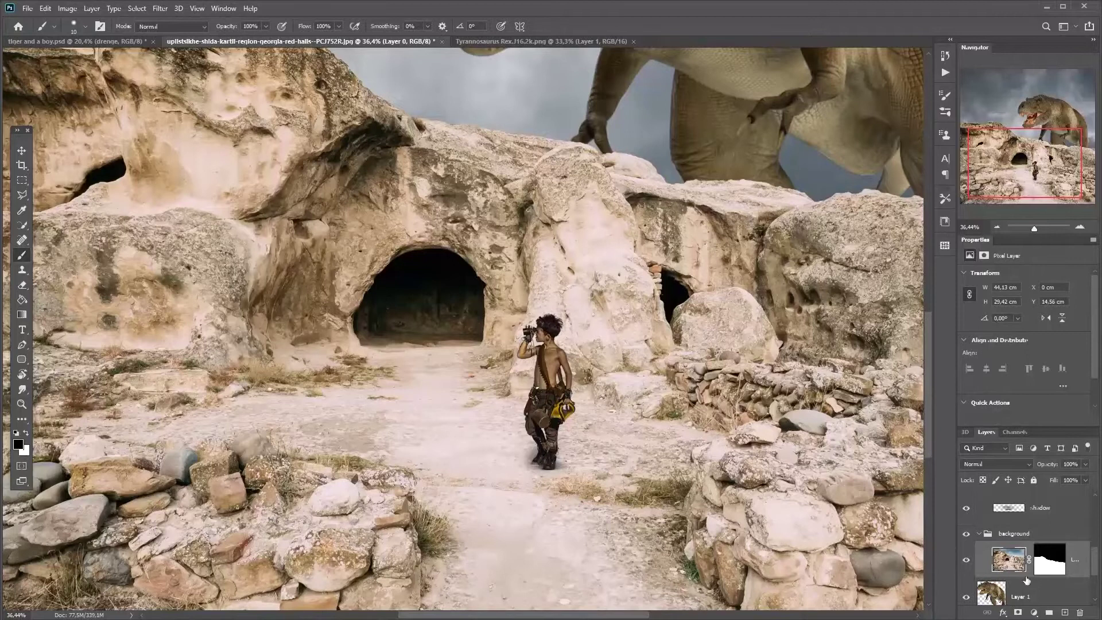
{"action": "left_click", "coordinate": [1034, 614]}
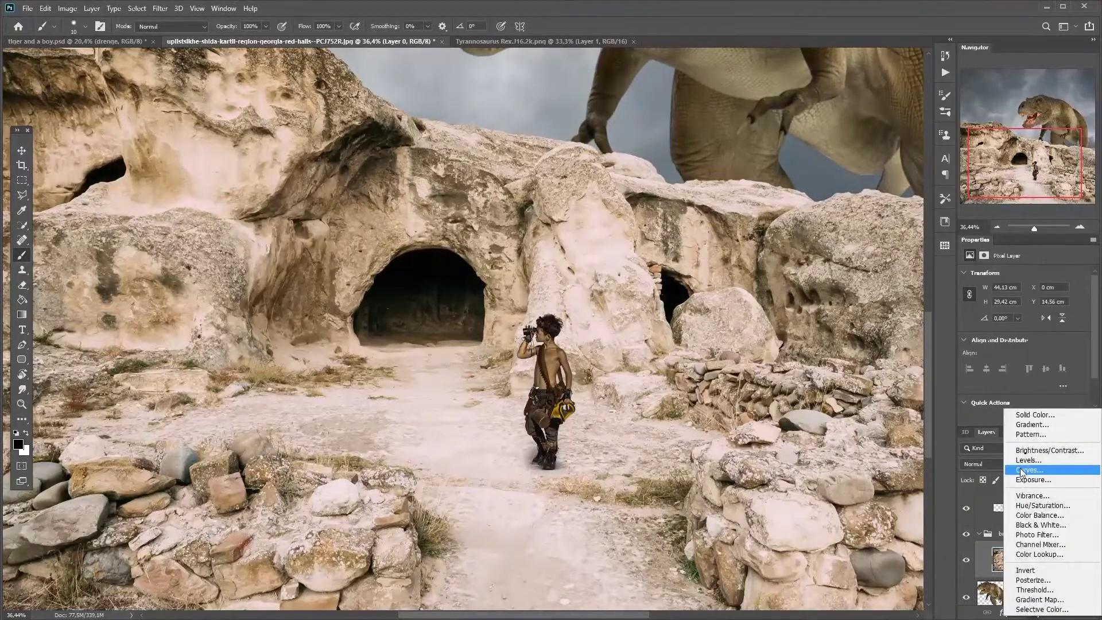
{"action": "left_click", "coordinate": [1022, 471]}
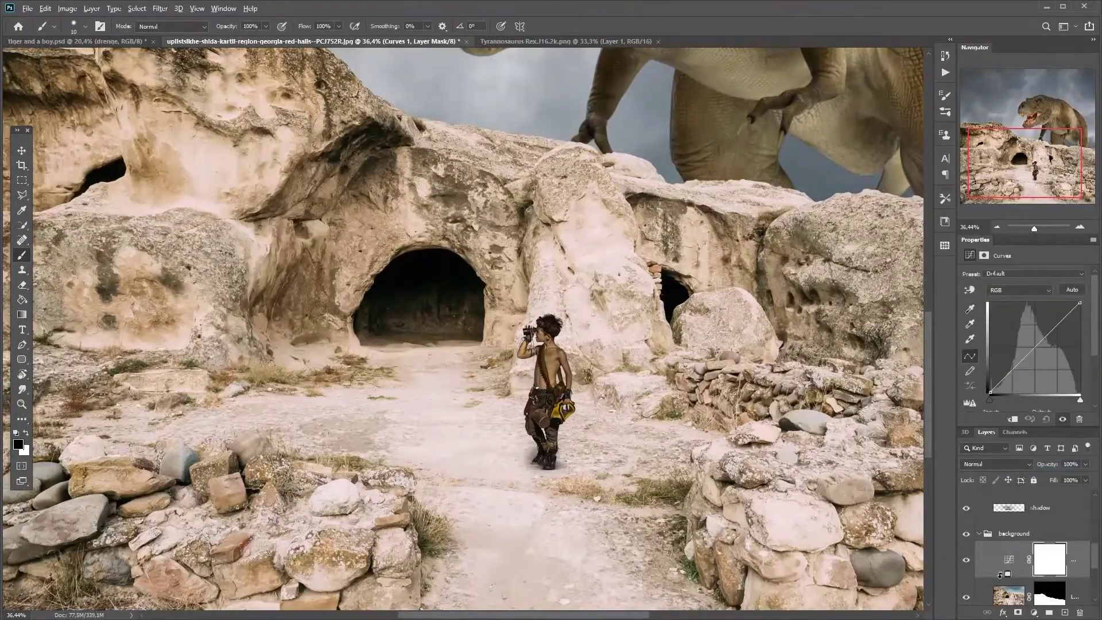
{"action": "left_click", "coordinate": [1000, 574], "text": "alt"}
- Darken the cave landscape with its Curves adjustment by pulling the midtones down and lowering the white point slightly
{"action": "left_click_drag", "start_coordinate": [1052, 314], "coordinate": [1034, 354]}
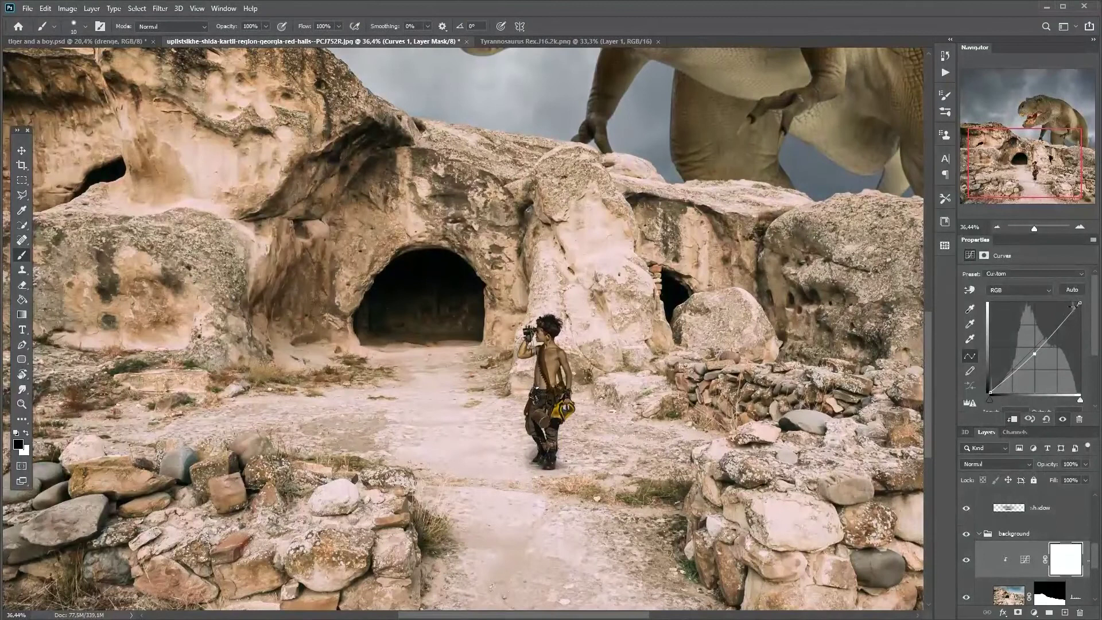
{"action": "left_click_drag", "start_coordinate": [1080, 304], "coordinate": [1086, 323]}
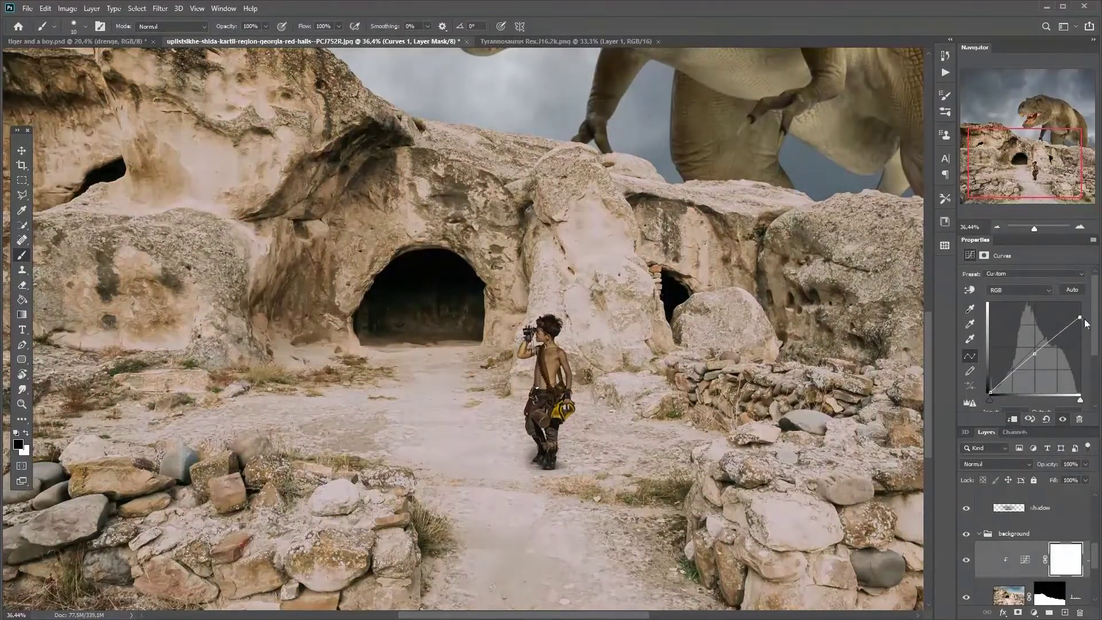
{"action": "left_click_drag", "start_coordinate": [1035, 354], "coordinate": [1033, 360]}
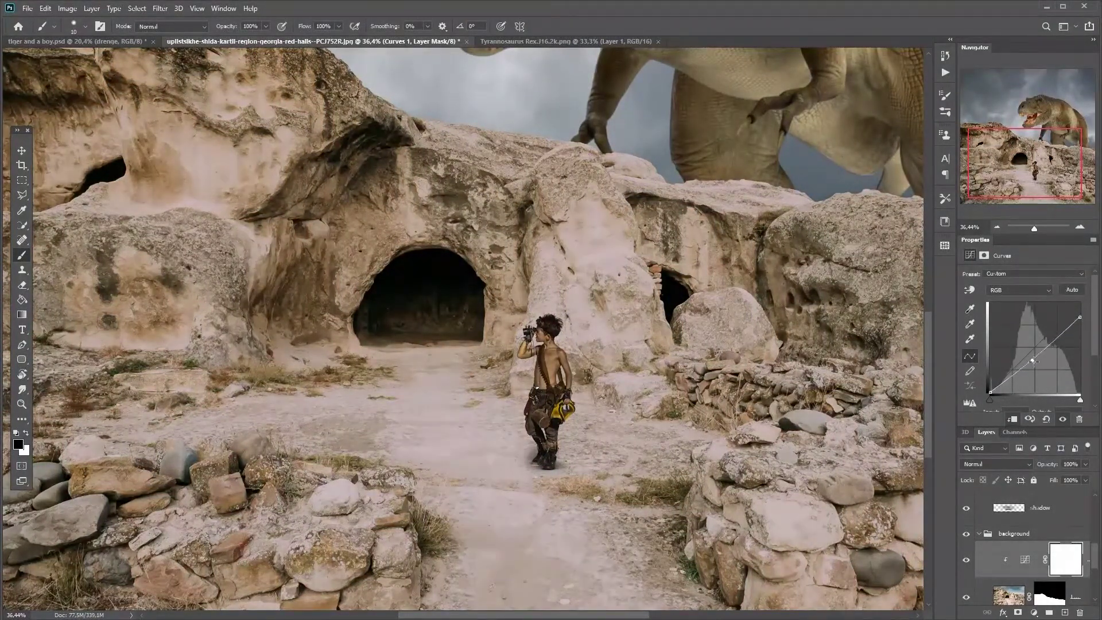
{"action": "left_click_drag", "start_coordinate": [1031, 229], "coordinate": [1030, 231]}
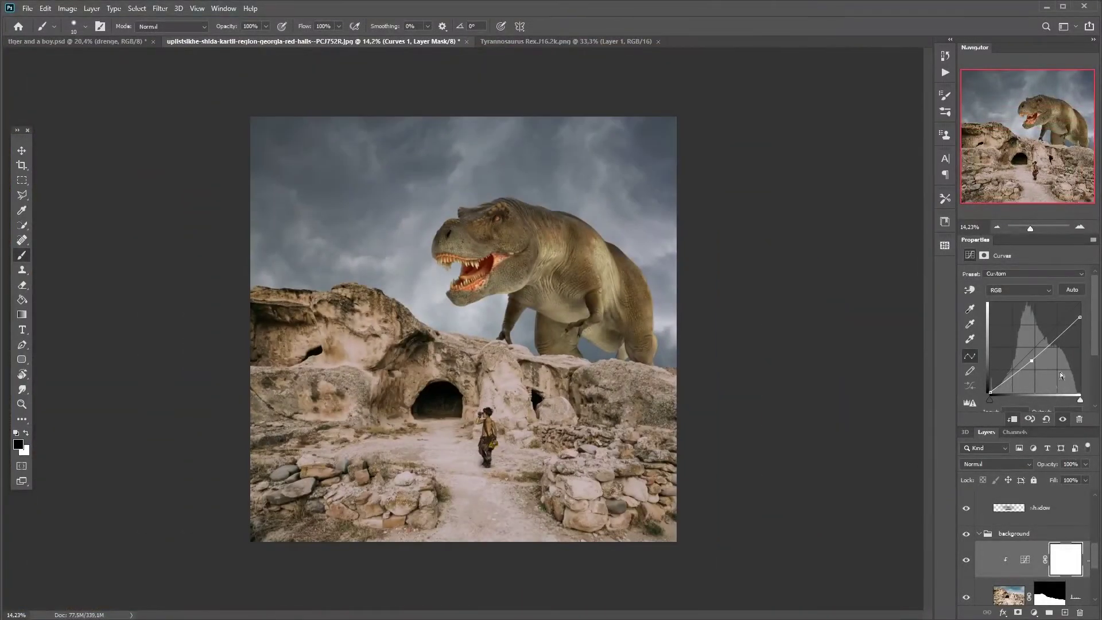
{"action": "left_click_drag", "start_coordinate": [1082, 318], "coordinate": [1081, 310]}
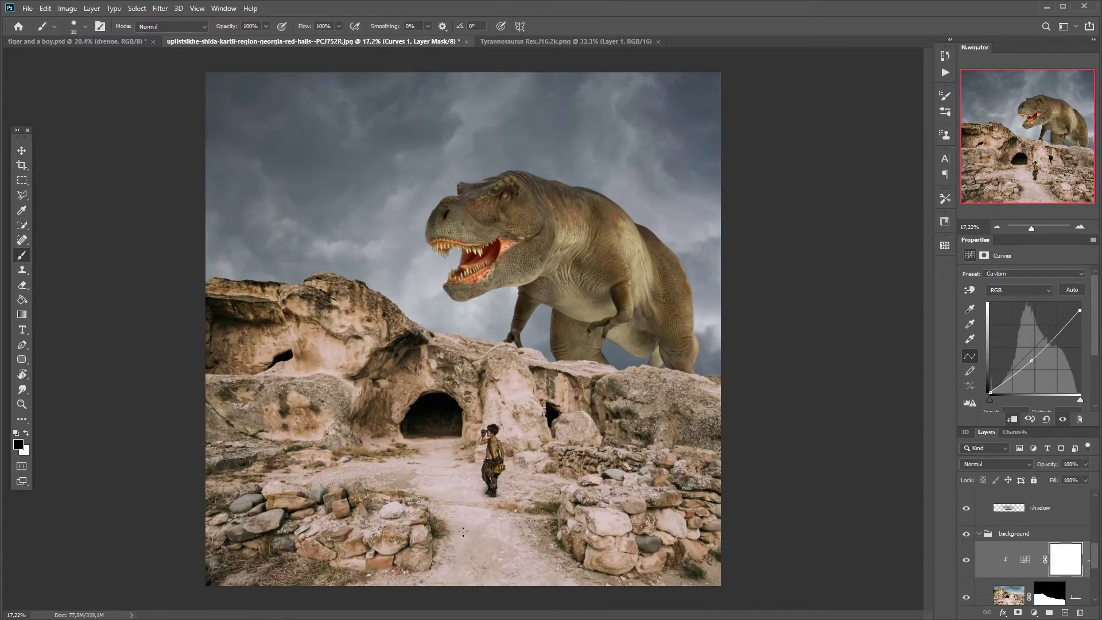
- Compare the cave landscape with and without its Curves adjustment, checking the black point and overall brightness
{"action": "scroll", "coordinate": [464, 532], "scroll_direction": "up", "scroll_amount": 1}
{"action": "left_click", "coordinate": [961, 562]}
{"action": "left_click", "coordinate": [961, 564]}
{"action": "left_click", "coordinate": [961, 563]}
{"action": "left_click", "coordinate": [960, 562]}
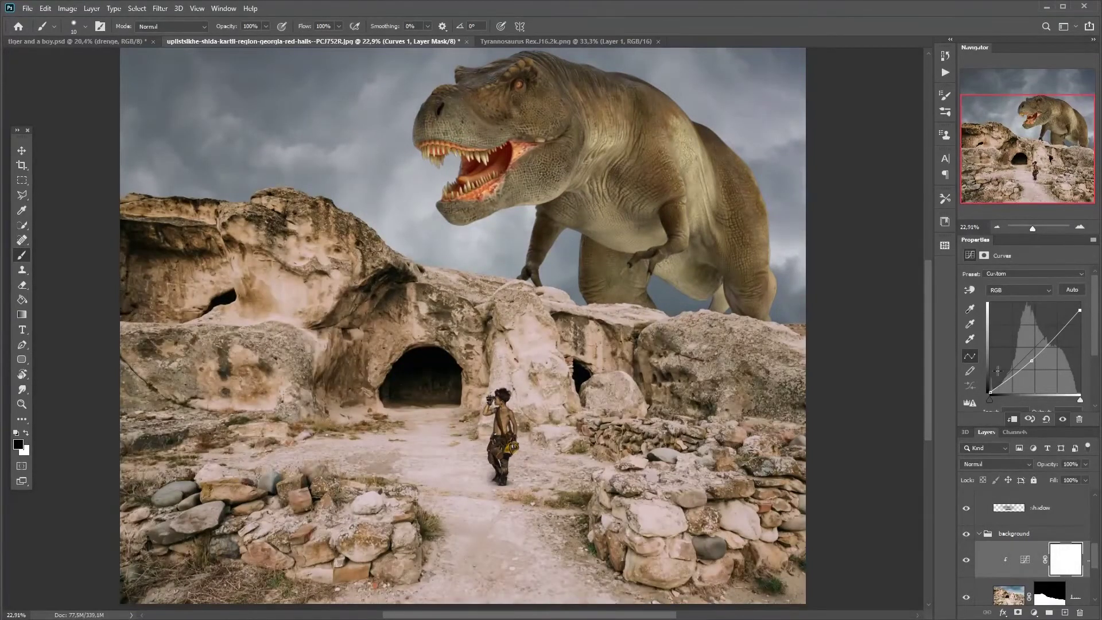
{"action": "mouse_move", "coordinate": [991, 390]}
{"action": "left_mouse_down"}
{"action": "mouse_move", "coordinate": [979, 376]}
{"action": "mouse_move", "coordinate": [970, 387]}
{"action": "left_mouse_up"}
{"action": "left_click", "coordinate": [966, 560]}
{"action": "left_click", "coordinate": [966, 560]}
{"action": "left_click_drag", "start_coordinate": [1031, 230], "coordinate": [1032, 229]}
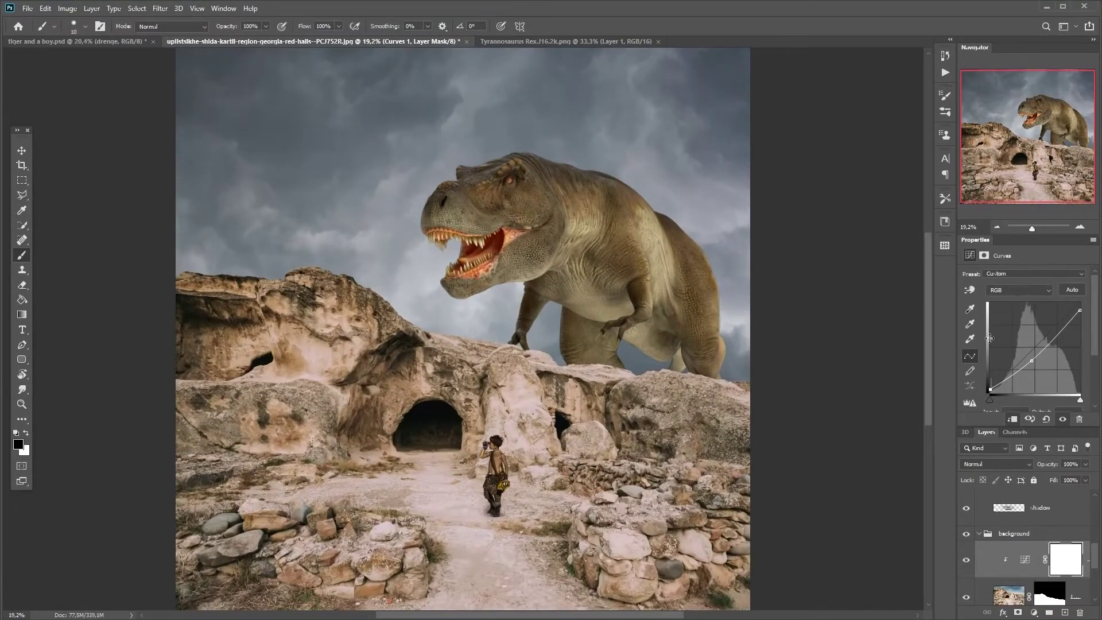
- Collapse the background group and put the T-rex layer, Layer 1, into a new group named trex
{"action": "left_click", "coordinate": [979, 534]}
{"action": "left_click", "coordinate": [1002, 560]}
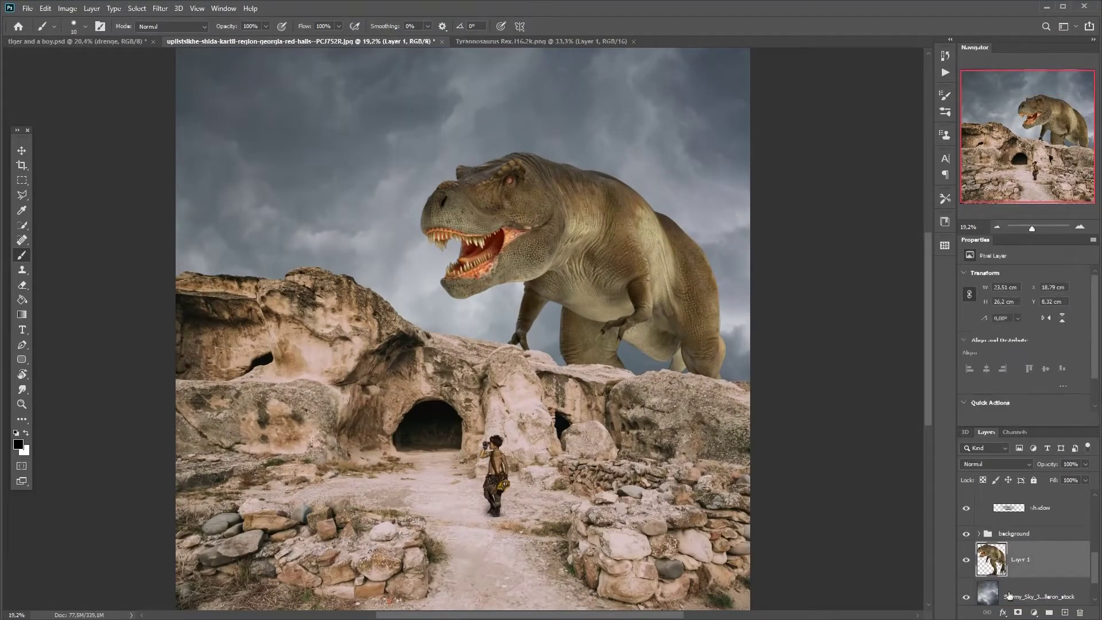
{"action": "scroll", "coordinate": [667, 470], "scroll_direction": "down", "scroll_amount": 2}
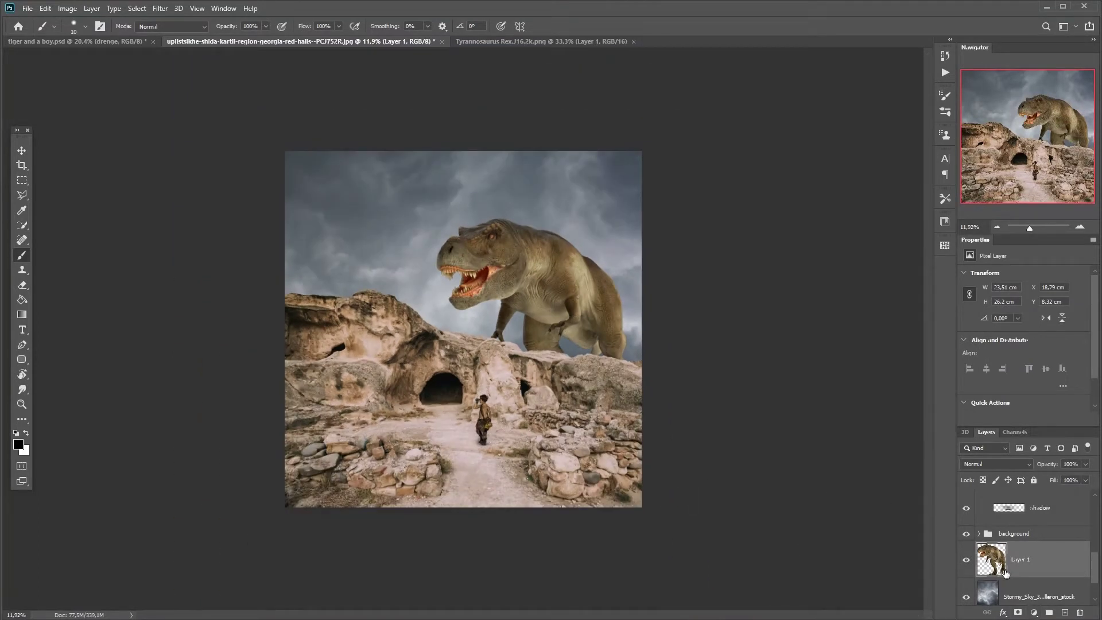
{"action": "left_click", "coordinate": [1050, 613]}
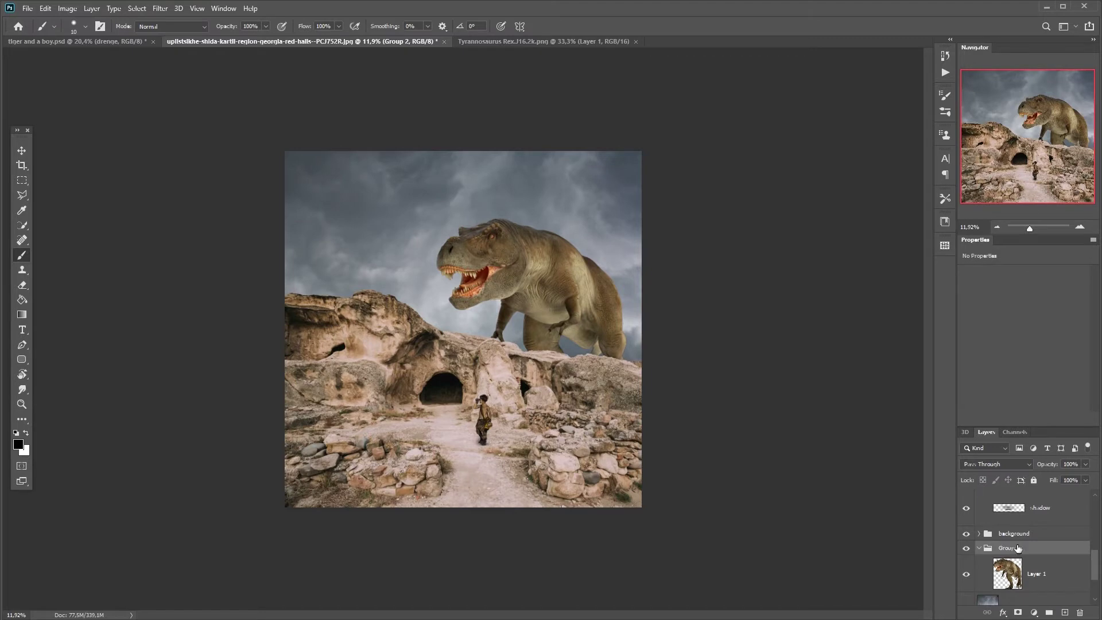
{"action": "double_click", "coordinate": [1013, 548]}
{"action": "type", "text": "trex"}
{"action": "key", "text": "Return"}
- Add a Curves adjustment above the T-rex layer inside the trex group and clip it to that layer
{"action": "left_click", "coordinate": [1017, 581]}
{"action": "scroll", "coordinate": [449, 140], "scroll_direction": "up", "scroll_amount": 1}
{"action": "scroll", "coordinate": [448, 139], "scroll_direction": "up", "scroll_amount": 2}
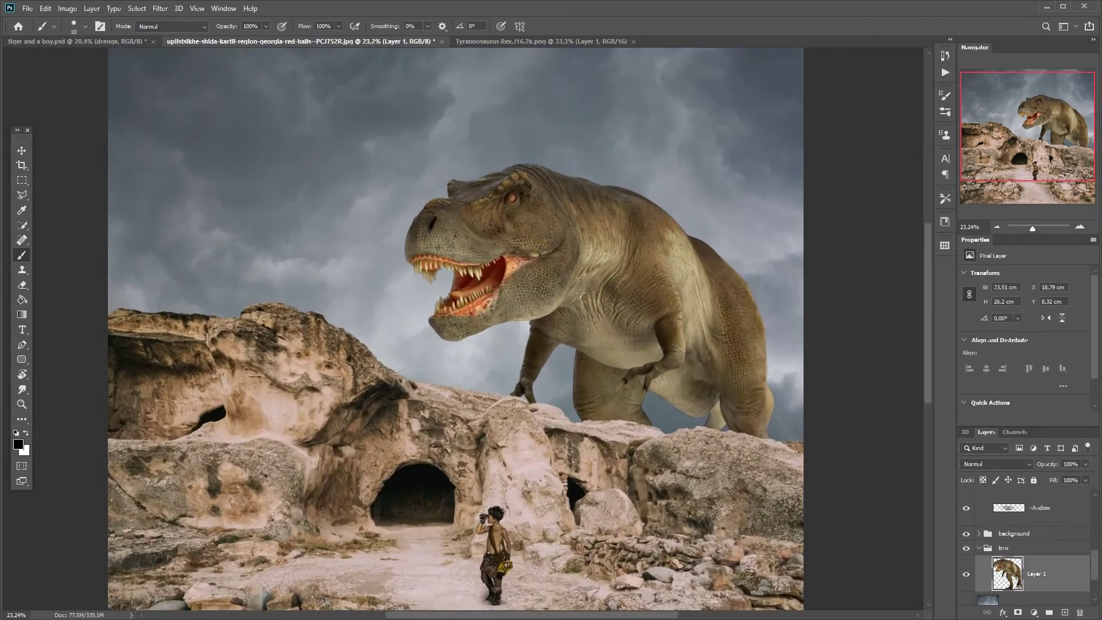
{"action": "scroll", "coordinate": [448, 140], "scroll_direction": "down", "scroll_amount": 2}
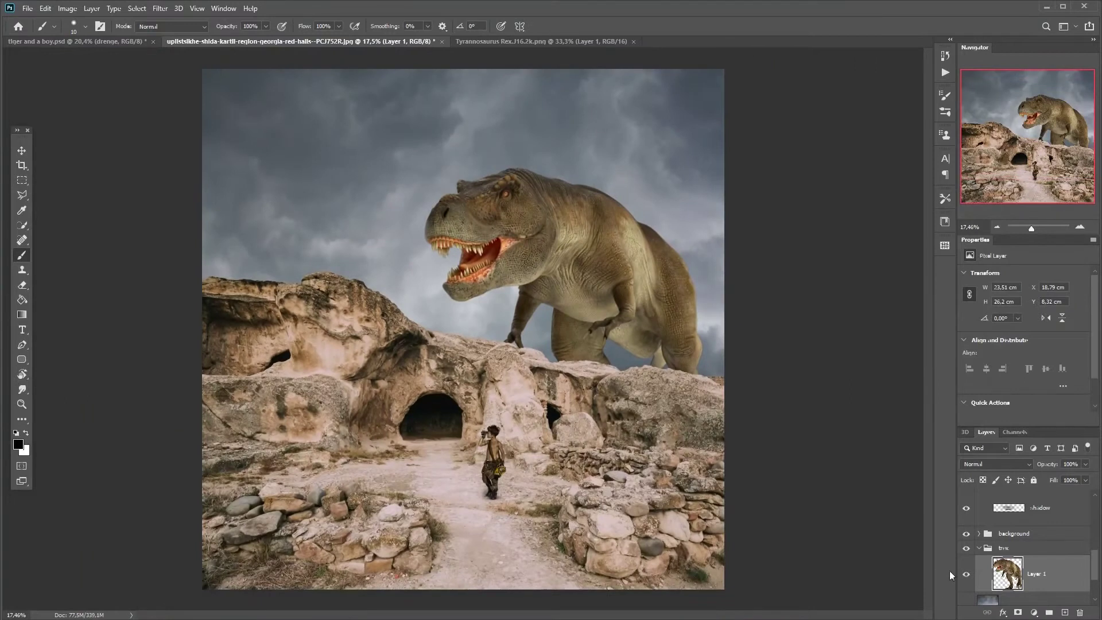
{"action": "left_click", "coordinate": [1034, 613]}
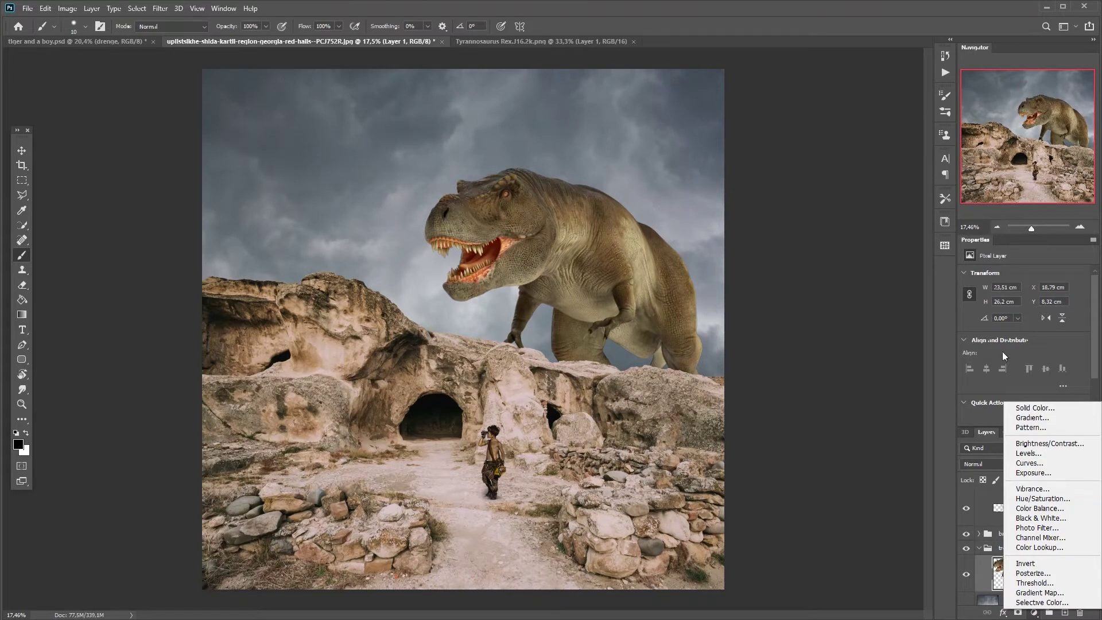
{"action": "left_click", "coordinate": [1029, 463]}
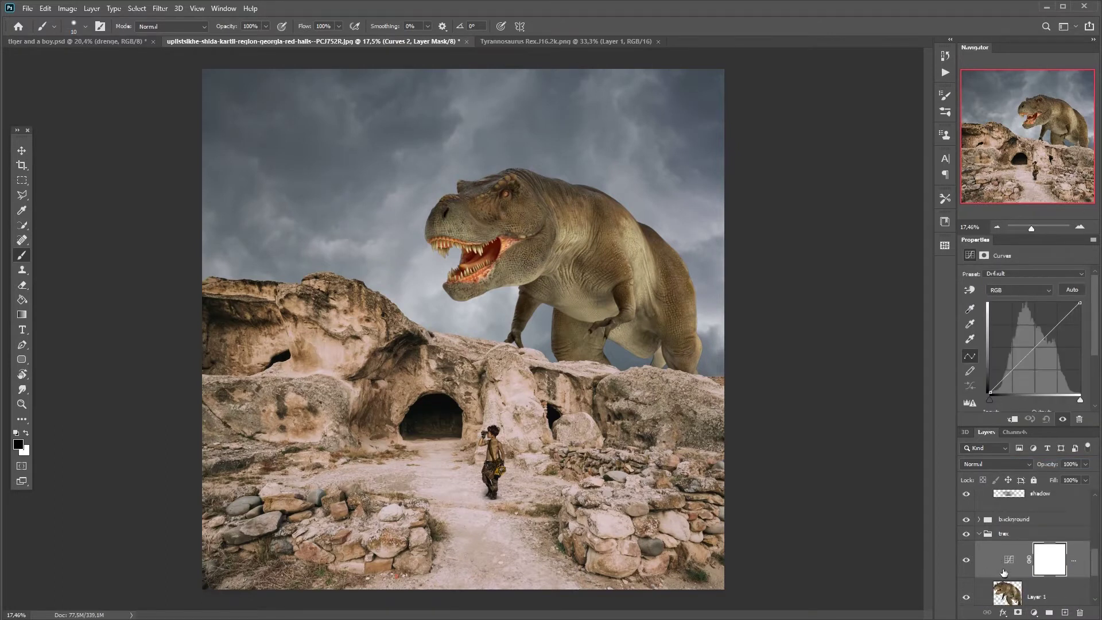
{"action": "left_click", "coordinate": [1021, 576], "text": "alt"}
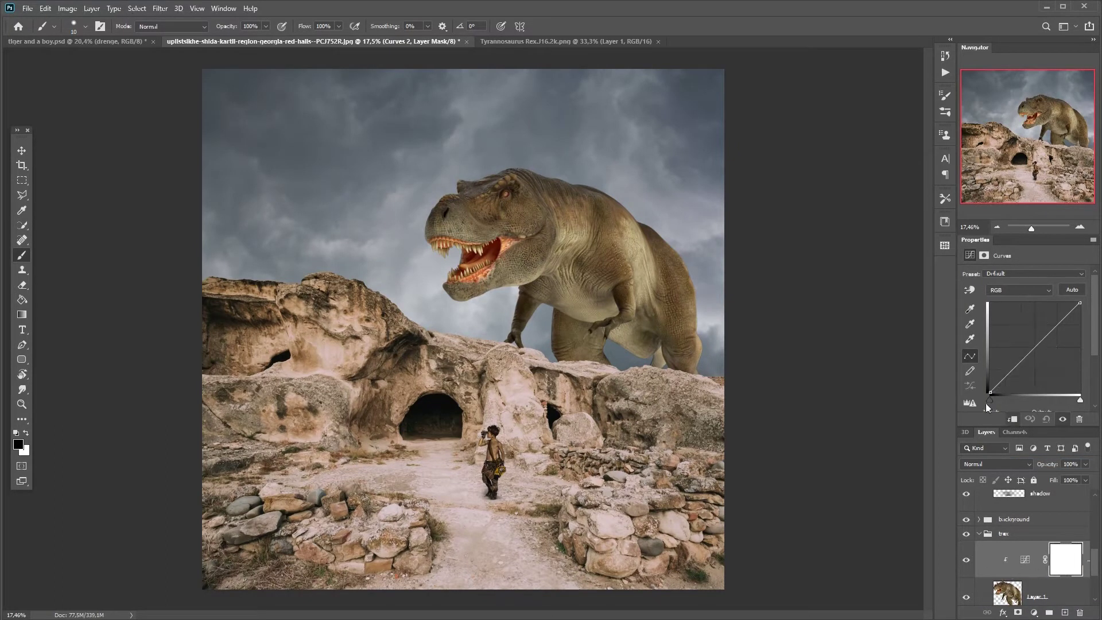
- Fade the T-rex's contrast by raising the black point and lowering the white point on its curve, comparing before and after
{"action": "left_click_drag", "start_coordinate": [1078, 303], "coordinate": [1094, 310]}
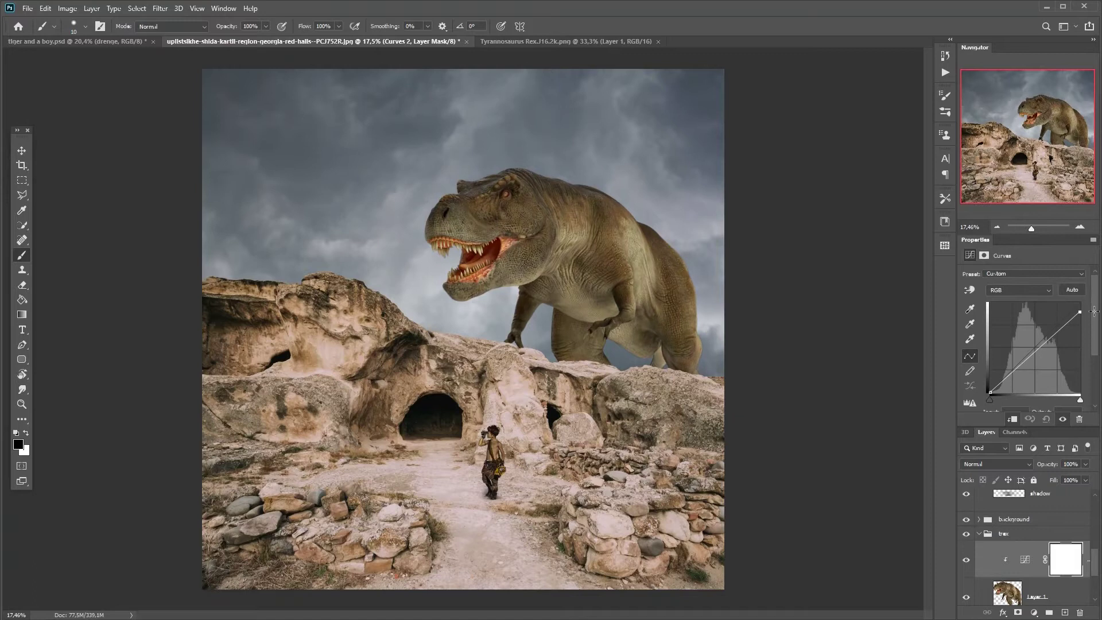
{"action": "left_click_drag", "start_coordinate": [990, 391], "coordinate": [968, 373]}
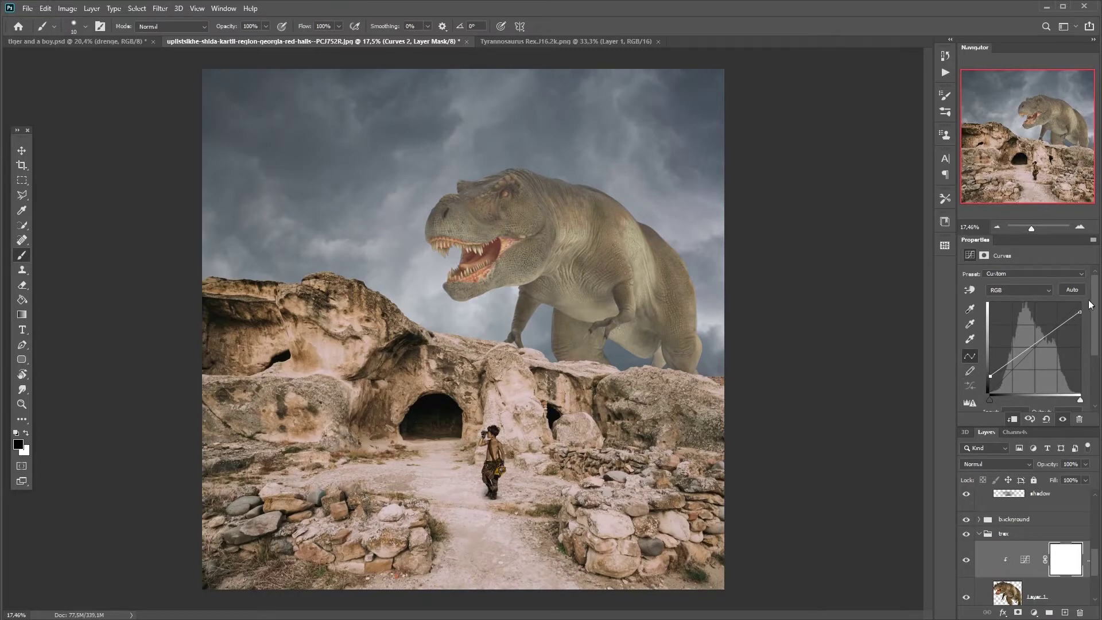
{"action": "left_click_drag", "start_coordinate": [1079, 311], "coordinate": [1079, 327]}
{"action": "scroll", "coordinate": [687, 504], "scroll_direction": "down", "scroll_amount": 2}
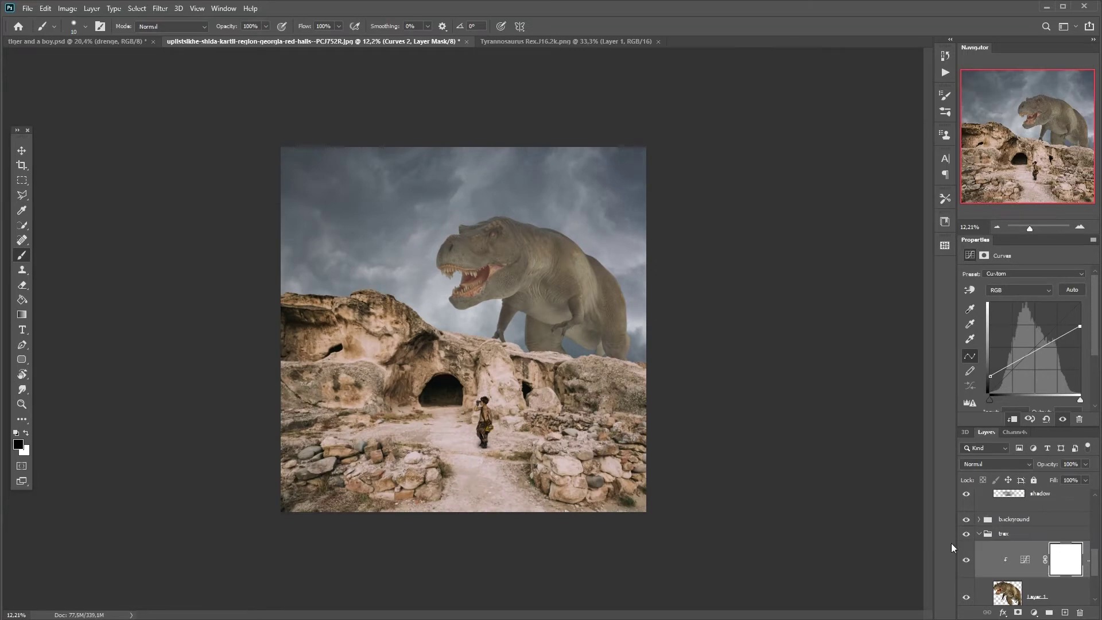
{"action": "left_click", "coordinate": [962, 569]}
{"action": "left_click", "coordinate": [962, 570]}
{"action": "scroll", "coordinate": [644, 528], "scroll_direction": "up", "scroll_amount": 2}
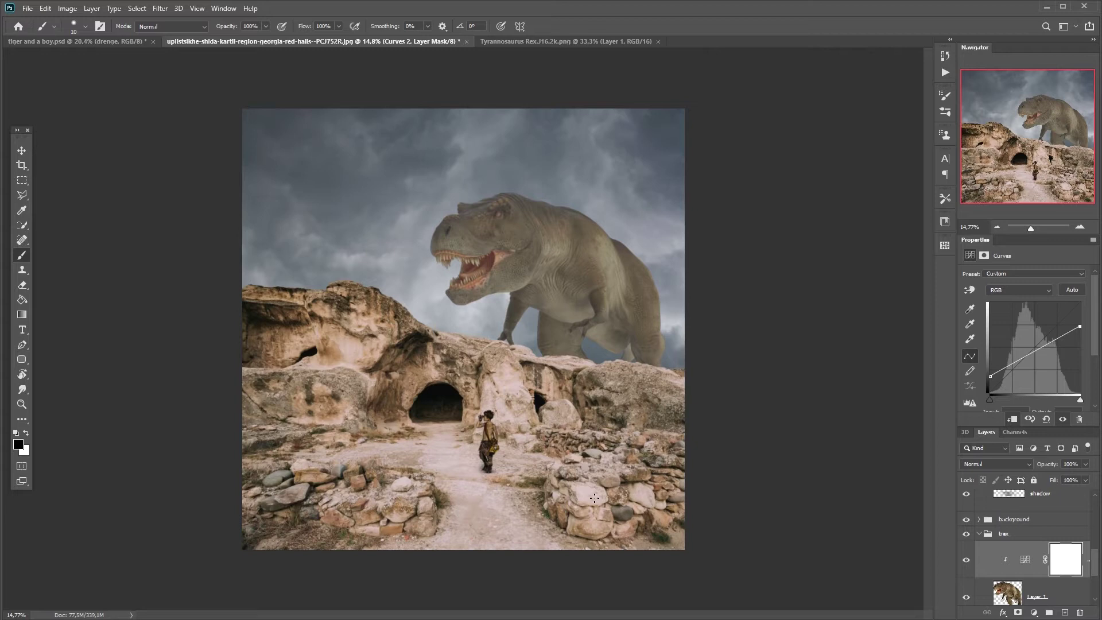
{"action": "left_click", "coordinate": [996, 595]}
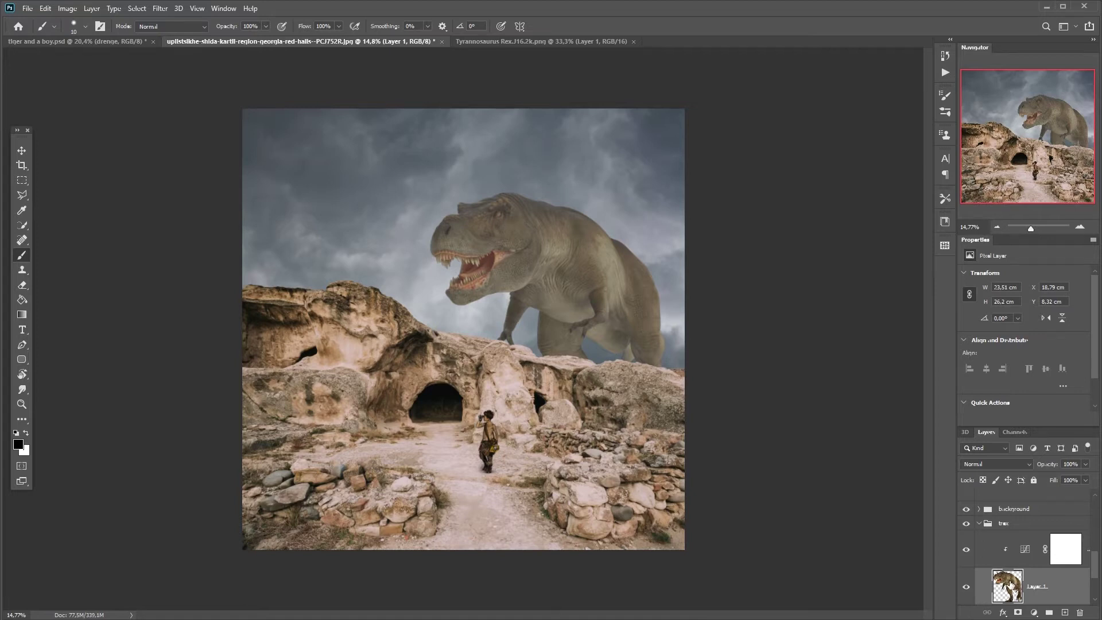
{"action": "left_click_drag", "start_coordinate": [1009, 585], "coordinate": [1036, 618]}
{"action": "left_click", "coordinate": [1034, 615]}
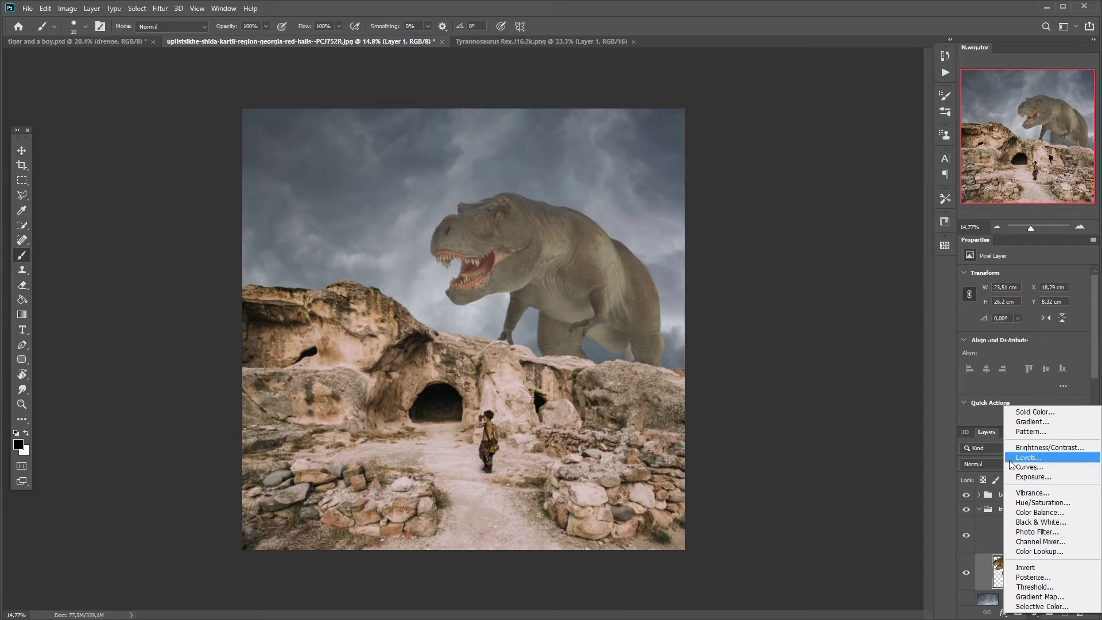
{"action": "left_click", "coordinate": [1027, 466]}
{"action": "left_click_drag", "start_coordinate": [1035, 350], "coordinate": [1042, 363]}
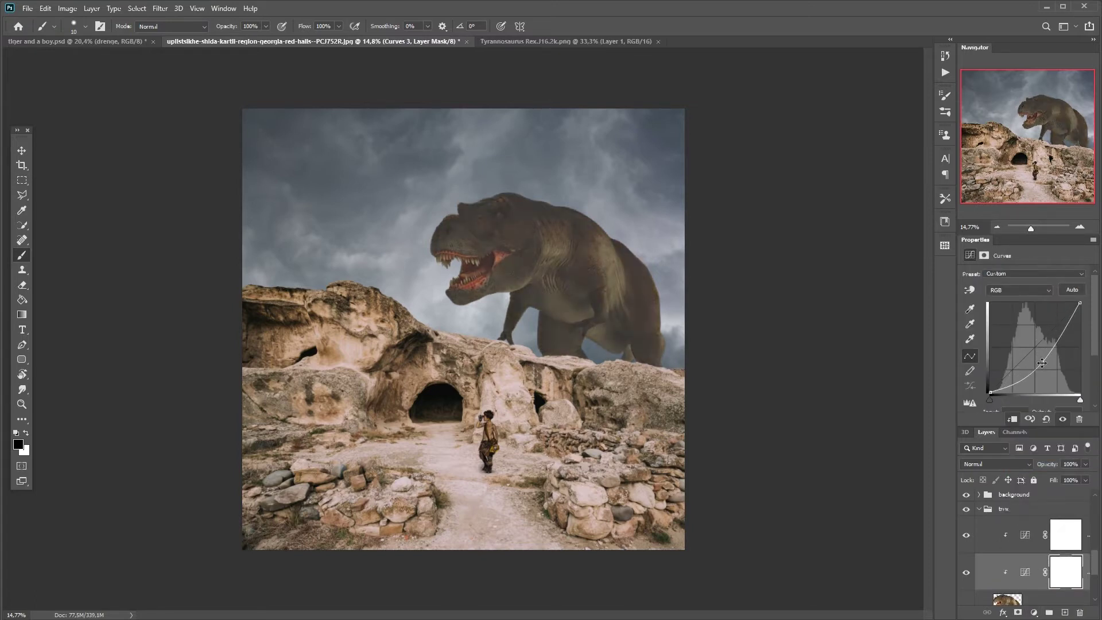
{"action": "key", "text": "Delete"}
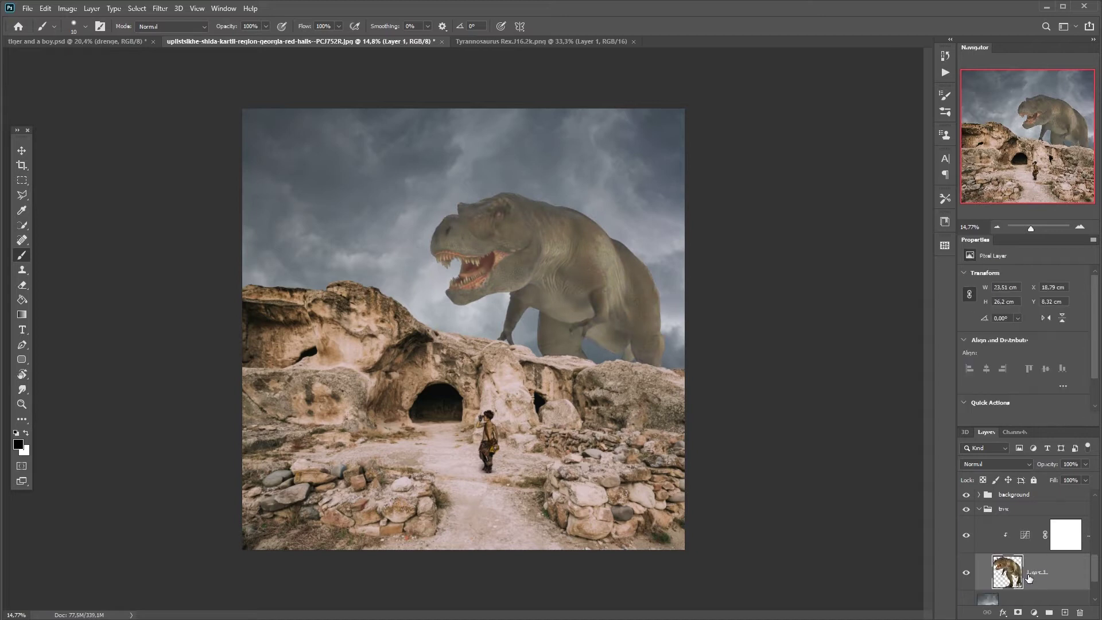
- Add a Hue/Saturation adjustment directly above the T-rex layer with Lightness at -49 and invert its mask to black
{"action": "left_click", "coordinate": [1034, 613]}
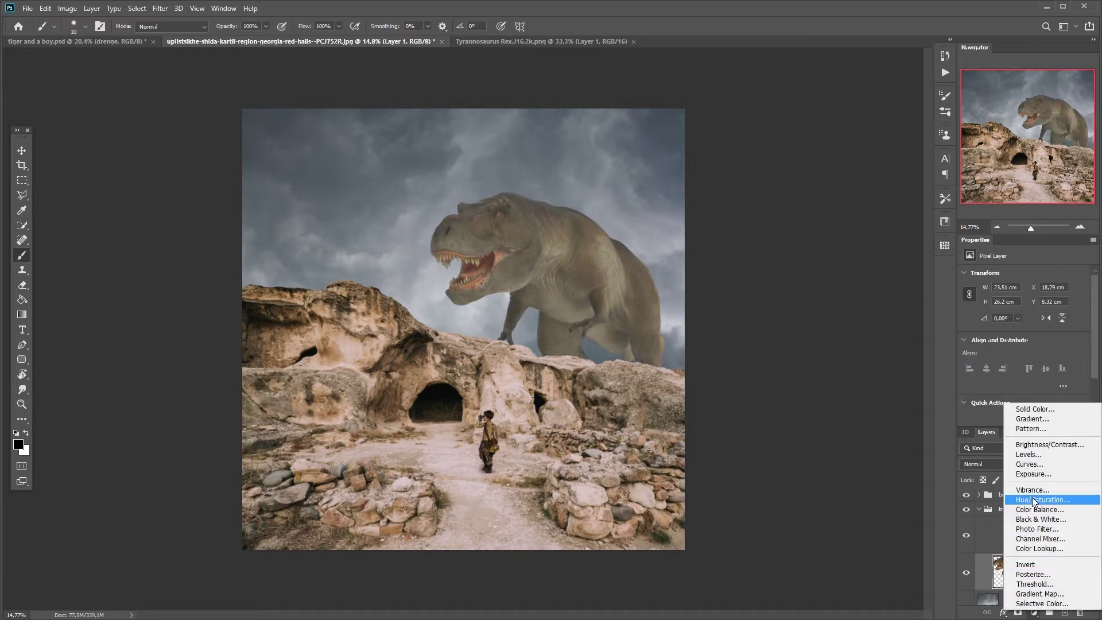
{"action": "left_click", "coordinate": [1018, 501]}
{"action": "left_click_drag", "start_coordinate": [1024, 363], "coordinate": [997, 374]}
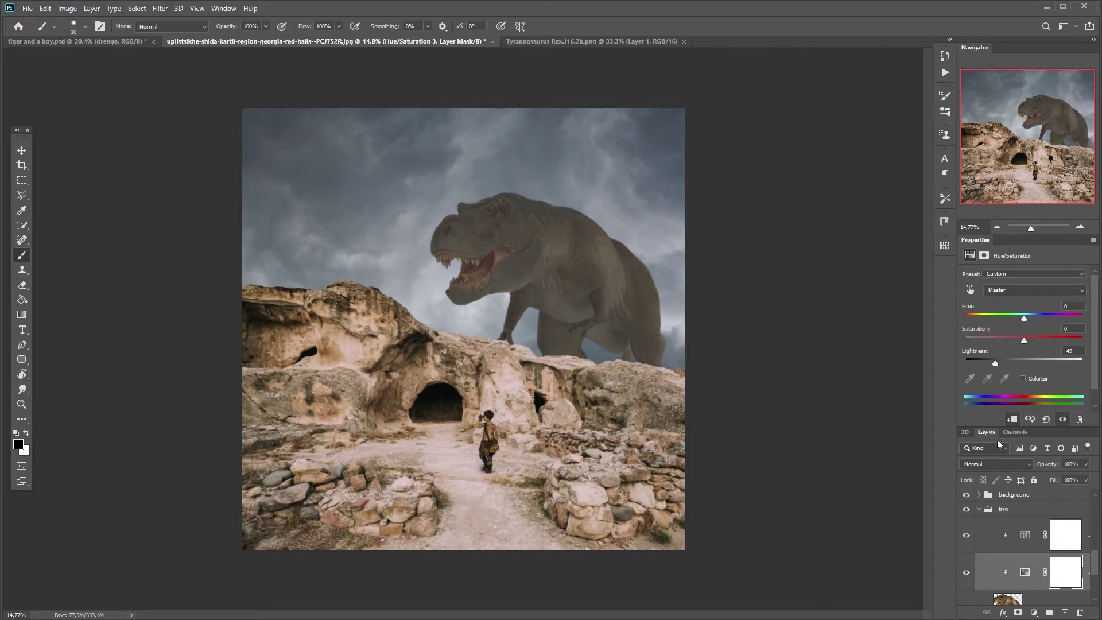
{"action": "key", "text": "ctrl+i"}
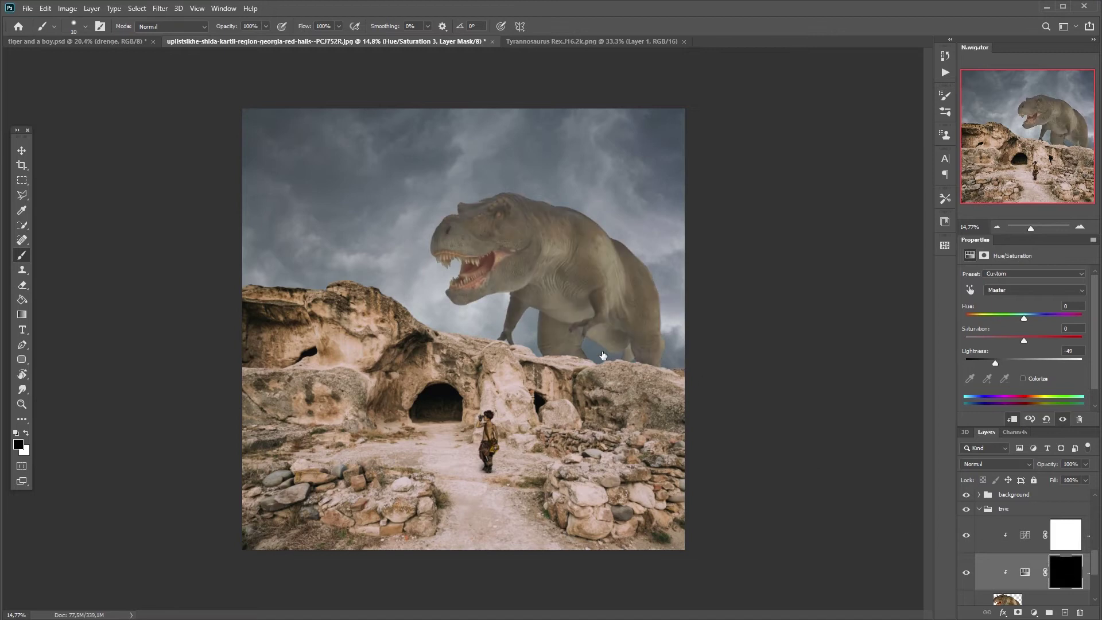
- Paint white at 20% flow with a soft brush on the Hue/Saturation mask to shade the T-rex's belly, legs and underside
{"action": "scroll", "coordinate": [600, 356], "scroll_direction": "up", "scroll_amount": 5}
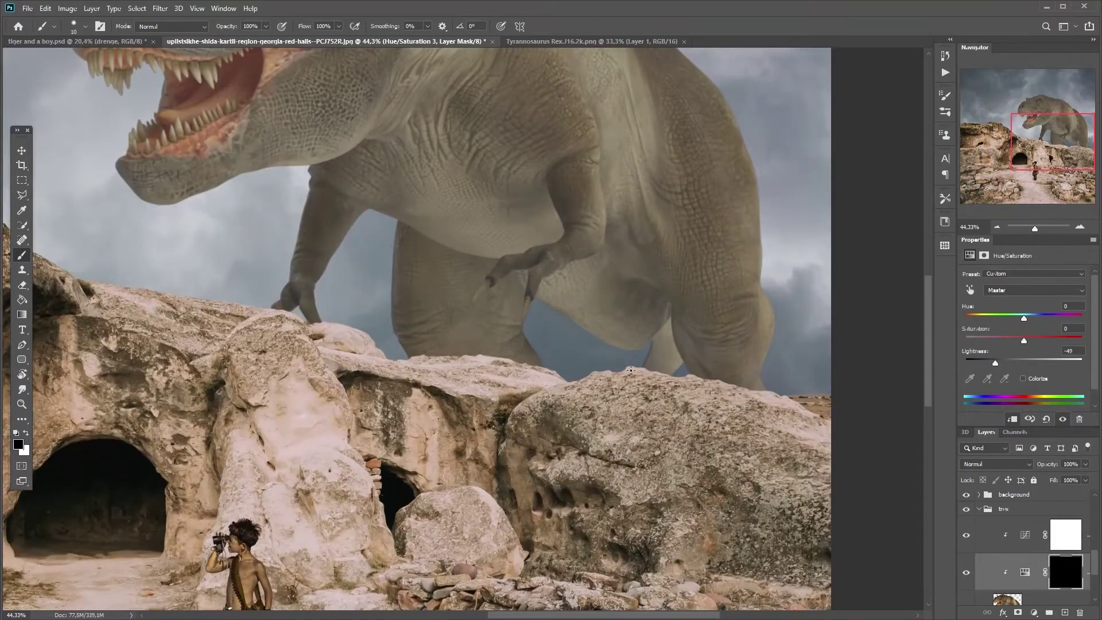
{"action": "key", "text": "x"}
{"action": "key", "text": "shift+2"}
{"action": "key", "text": "bracketright"}
{"action": "key", "text": "bracketright"}
{"action": "key", "text": "bracketright"}
{"action": "key", "text": "bracketright"}
{"action": "key", "text": "bracketright"}
{"action": "key", "text": "bracketright"}
{"action": "key", "text": "bracketright"}
{"action": "key", "text": "bracketright"}
{"action": "key", "text": "bracketright"}
{"action": "key", "text": "bracketright"}
{"action": "key", "text": "bracketright"}
{"action": "mouse_move", "coordinate": [691, 353]}
{"action": "left_mouse_down"}
{"action": "mouse_move", "coordinate": [740, 379]}
{"action": "mouse_move", "coordinate": [756, 414]}
{"action": "left_mouse_up"}
{"action": "key", "text": "bracketright"}
{"action": "mouse_move", "coordinate": [626, 345]}
{"action": "left_mouse_down"}
{"action": "mouse_move", "coordinate": [558, 270]}
{"action": "mouse_move", "coordinate": [613, 339]}
{"action": "mouse_move", "coordinate": [561, 300]}
{"action": "mouse_move", "coordinate": [607, 330]}
{"action": "mouse_move", "coordinate": [582, 287]}
{"action": "mouse_move", "coordinate": [630, 293]}
{"action": "mouse_move", "coordinate": [605, 256]}
{"action": "mouse_move", "coordinate": [618, 258]}
{"action": "mouse_move", "coordinate": [508, 223]}
{"action": "mouse_move", "coordinate": [541, 233]}
{"action": "mouse_move", "coordinate": [543, 217]}
{"action": "mouse_move", "coordinate": [547, 233]}
{"action": "mouse_move", "coordinate": [512, 242]}
{"action": "mouse_move", "coordinate": [443, 227]}
{"action": "mouse_move", "coordinate": [386, 185]}
{"action": "mouse_move", "coordinate": [516, 233]}
{"action": "left_mouse_up"}
{"action": "key", "text": "bracketleft"}
{"action": "key", "text": "bracketright"}
{"action": "mouse_move", "coordinate": [322, 155]}
{"action": "left_mouse_down"}
{"action": "mouse_move", "coordinate": [458, 339]}
{"action": "mouse_move", "coordinate": [523, 333]}
{"action": "mouse_move", "coordinate": [615, 401]}
{"action": "left_mouse_up"}
{"action": "key", "text": "bracketleft"}
{"action": "key", "text": "bracketright"}
{"action": "key", "text": "bracketright"}
{"action": "key", "text": "bracketleft"}
{"action": "key", "text": "bracketright"}
{"action": "key", "text": "bracketright"}
{"action": "key", "text": "bracketright"}
{"action": "mouse_move", "coordinate": [551, 379]}
{"action": "left_mouse_down"}
{"action": "mouse_move", "coordinate": [644, 393]}
{"action": "mouse_move", "coordinate": [602, 336]}
{"action": "left_mouse_up"}
{"action": "left_click_drag", "start_coordinate": [531, 406], "coordinate": [524, 274]}
{"action": "key", "text": "bracketleft"}
{"action": "left_click_drag", "start_coordinate": [564, 321], "coordinate": [553, 312]}
{"action": "key", "text": "bracketleft"}
{"action": "mouse_move", "coordinate": [569, 377]}
{"action": "left_mouse_down"}
{"action": "mouse_move", "coordinate": [590, 359]}
{"action": "mouse_move", "coordinate": [634, 395]}
{"action": "mouse_move", "coordinate": [625, 405]}
{"action": "mouse_move", "coordinate": [575, 398]}
{"action": "mouse_move", "coordinate": [572, 415]}
{"action": "mouse_move", "coordinate": [560, 412]}
{"action": "mouse_move", "coordinate": [633, 404]}
{"action": "mouse_move", "coordinate": [594, 361]}
{"action": "mouse_move", "coordinate": [615, 402]}
{"action": "mouse_move", "coordinate": [632, 345]}
{"action": "mouse_move", "coordinate": [588, 330]}
{"action": "mouse_move", "coordinate": [603, 315]}
{"action": "mouse_move", "coordinate": [577, 346]}
{"action": "mouse_move", "coordinate": [565, 326]}
{"action": "mouse_move", "coordinate": [587, 299]}
{"action": "mouse_move", "coordinate": [583, 350]}
{"action": "mouse_move", "coordinate": [617, 407]}
{"action": "mouse_move", "coordinate": [687, 345]}
{"action": "mouse_move", "coordinate": [716, 366]}
{"action": "mouse_move", "coordinate": [687, 332]}
{"action": "mouse_move", "coordinate": [711, 318]}
{"action": "mouse_move", "coordinate": [746, 345]}
{"action": "mouse_move", "coordinate": [736, 357]}
{"action": "mouse_move", "coordinate": [800, 395]}
{"action": "mouse_move", "coordinate": [798, 366]}
{"action": "mouse_move", "coordinate": [798, 409]}
{"action": "mouse_move", "coordinate": [787, 313]}
{"action": "mouse_move", "coordinate": [789, 324]}
{"action": "mouse_move", "coordinate": [739, 311]}
{"action": "mouse_move", "coordinate": [758, 311]}
{"action": "mouse_move", "coordinate": [777, 345]}
{"action": "mouse_move", "coordinate": [760, 322]}
{"action": "mouse_move", "coordinate": [770, 247]}
{"action": "left_mouse_up"}
{"action": "key", "text": "bracketleft"}
{"action": "key", "text": "bracketleft"}
{"action": "key", "text": "bracketleft"}
{"action": "key", "text": "bracketright"}
{"action": "key", "text": "bracketright"}
{"action": "key", "text": "bracketright"}
{"action": "key", "text": "bracketright"}
{"action": "key", "text": "bracketright"}
{"action": "mouse_move", "coordinate": [791, 318]}
{"action": "left_mouse_down"}
{"action": "mouse_move", "coordinate": [722, 298]}
{"action": "mouse_move", "coordinate": [657, 322]}
{"action": "mouse_move", "coordinate": [645, 295]}
{"action": "mouse_move", "coordinate": [697, 263]}
{"action": "mouse_move", "coordinate": [668, 190]}
{"action": "left_mouse_up"}
{"action": "key", "text": "bracketleft"}
{"action": "key", "text": "bracketleft"}
{"action": "key", "text": "bracketleft"}
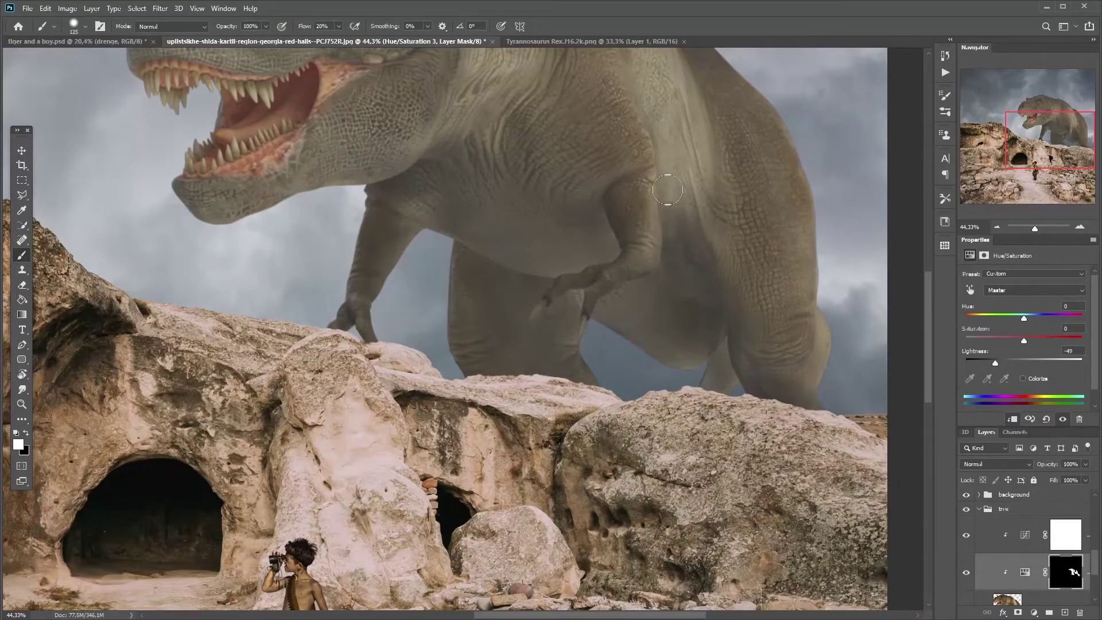
- Paint white at 20% flow on the Hue/Saturation mask to shade the T-rex's neck and shoulder with a soft brush
{"action": "key", "text": "bracketleft"}
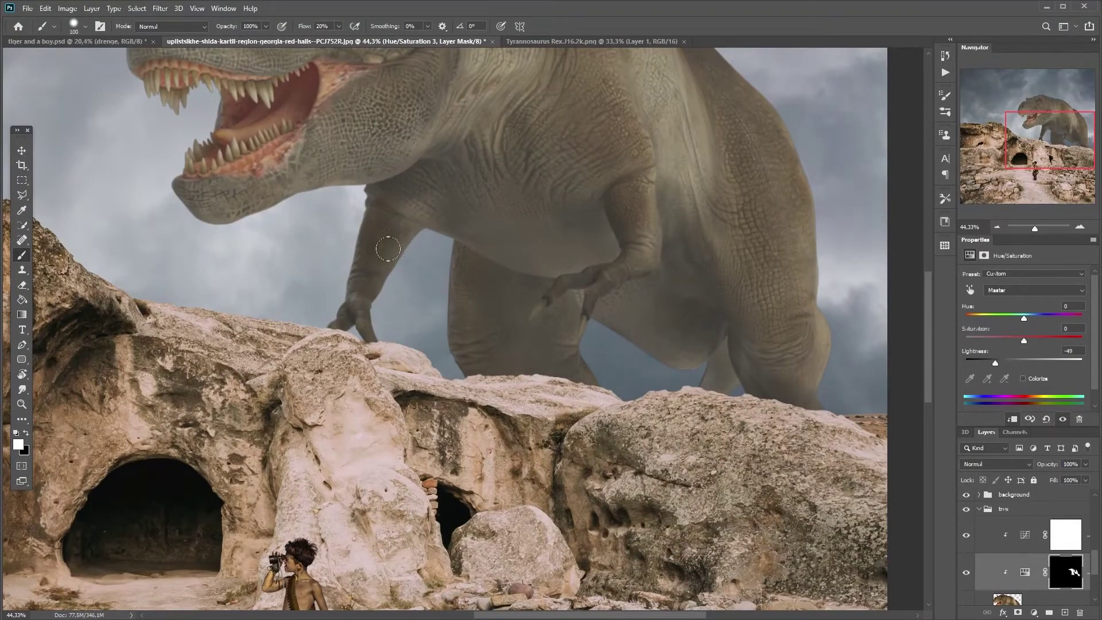
{"action": "left_click_drag", "start_coordinate": [399, 198], "coordinate": [425, 300]}
{"action": "key", "text": "bracketright"}
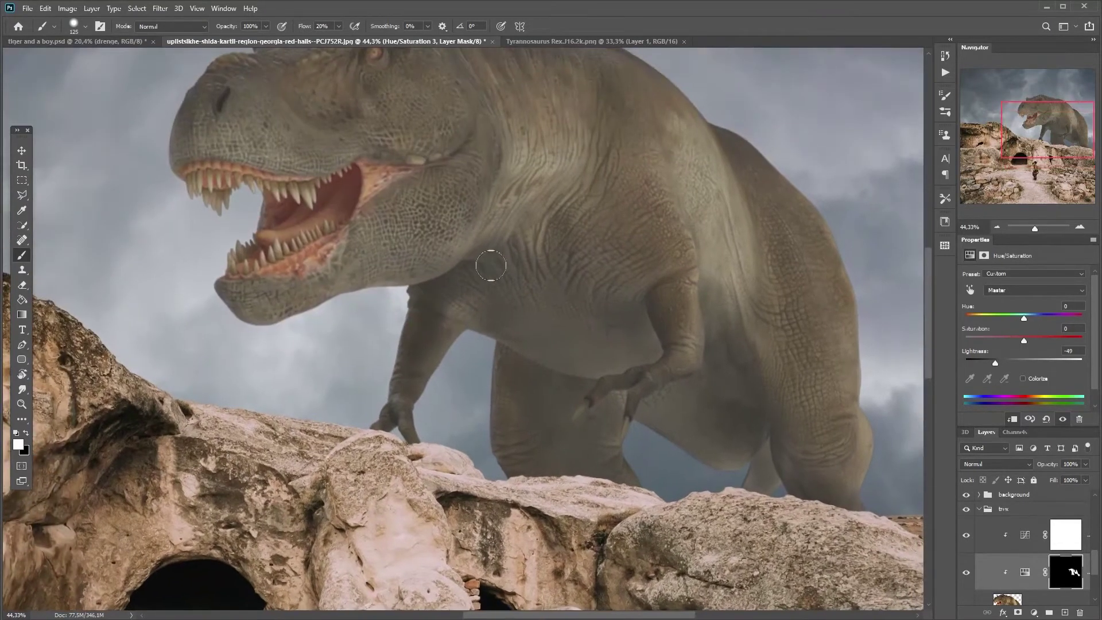
{"action": "left_click_drag", "start_coordinate": [473, 199], "coordinate": [481, 381]}
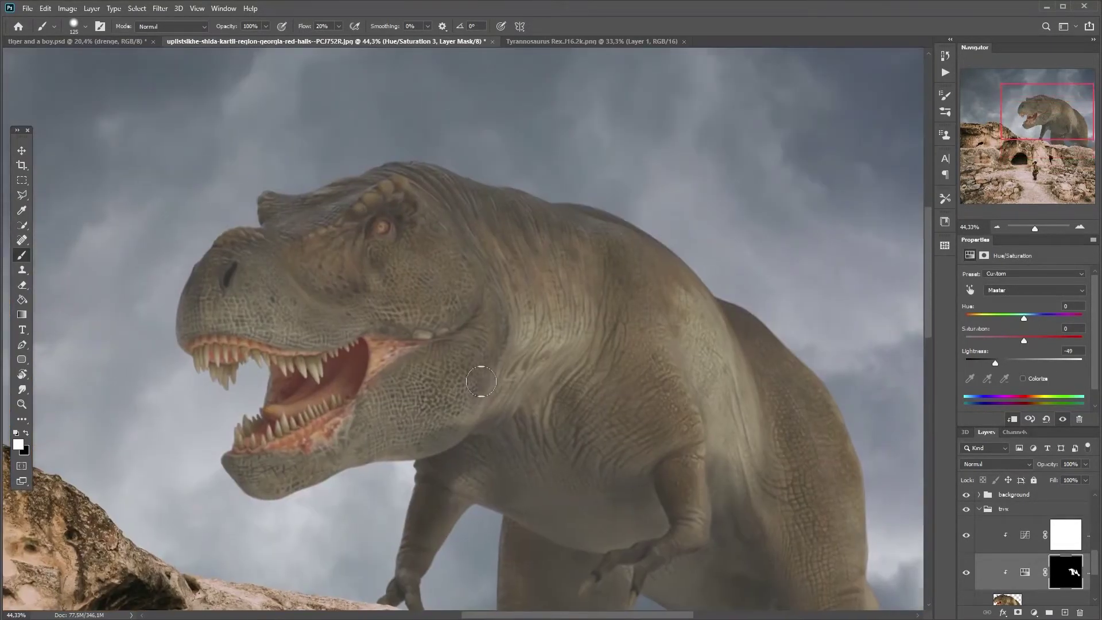
{"action": "key", "text": "bracketright"}
{"action": "key", "text": "bracketright"}
{"action": "mouse_move", "coordinate": [528, 353]}
{"action": "left_mouse_down"}
{"action": "mouse_move", "coordinate": [509, 382]}
{"action": "mouse_move", "coordinate": [519, 389]}
{"action": "mouse_move", "coordinate": [595, 348]}
{"action": "mouse_move", "coordinate": [555, 386]}
{"action": "mouse_move", "coordinate": [600, 417]}
{"action": "left_mouse_up"}
- Continue the soft shading on the mask behind the T-rex's jaw, across its cheek and over its body, enlarging the brush to 300
{"action": "key", "text": "bracketright"}
{"action": "key", "text": "bracketright"}
{"action": "key", "text": "bracketright"}
{"action": "key", "text": "bracketleft"}
{"action": "key", "text": "bracketleft"}
{"action": "key", "text": "bracketleft"}
{"action": "mouse_move", "coordinate": [516, 406]}
{"action": "left_mouse_down"}
{"action": "mouse_move", "coordinate": [526, 246]}
{"action": "mouse_move", "coordinate": [512, 370]}
{"action": "left_mouse_up"}
{"action": "mouse_move", "coordinate": [309, 320]}
{"action": "left_mouse_down"}
{"action": "mouse_move", "coordinate": [490, 321]}
{"action": "mouse_move", "coordinate": [421, 303]}
{"action": "left_mouse_up"}
{"action": "key", "text": "bracketright"}
{"action": "key", "text": "bracketright"}
{"action": "key", "text": "bracketright"}
{"action": "left_click_drag", "start_coordinate": [561, 425], "coordinate": [529, 259]}
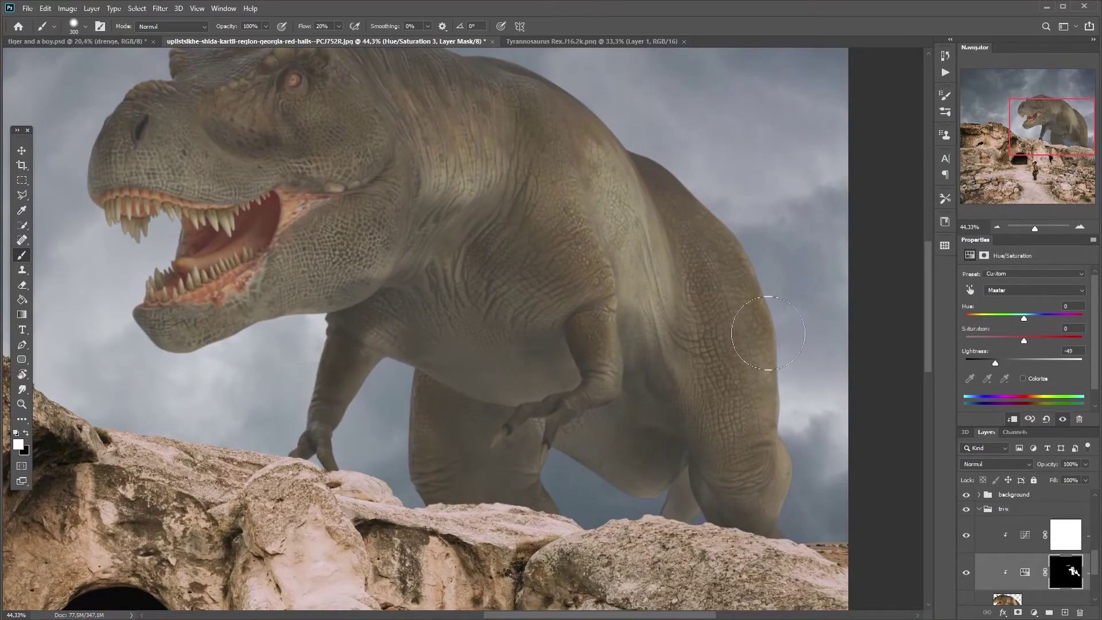
{"action": "scroll", "coordinate": [672, 344], "scroll_direction": "down", "scroll_amount": 2}
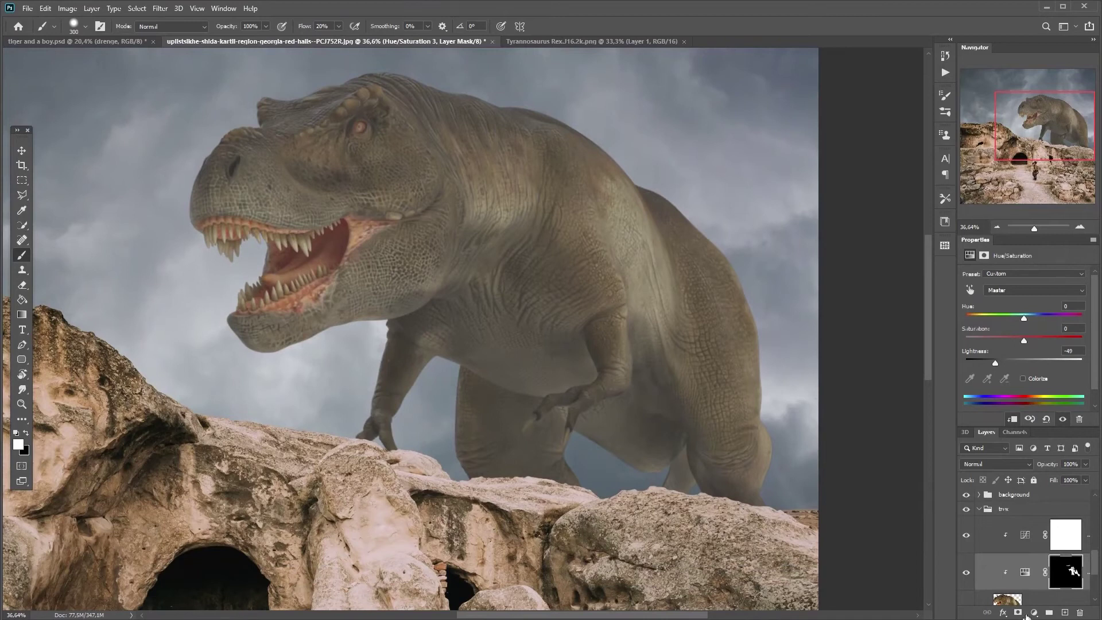
{"action": "left_click", "coordinate": [1033, 613]}
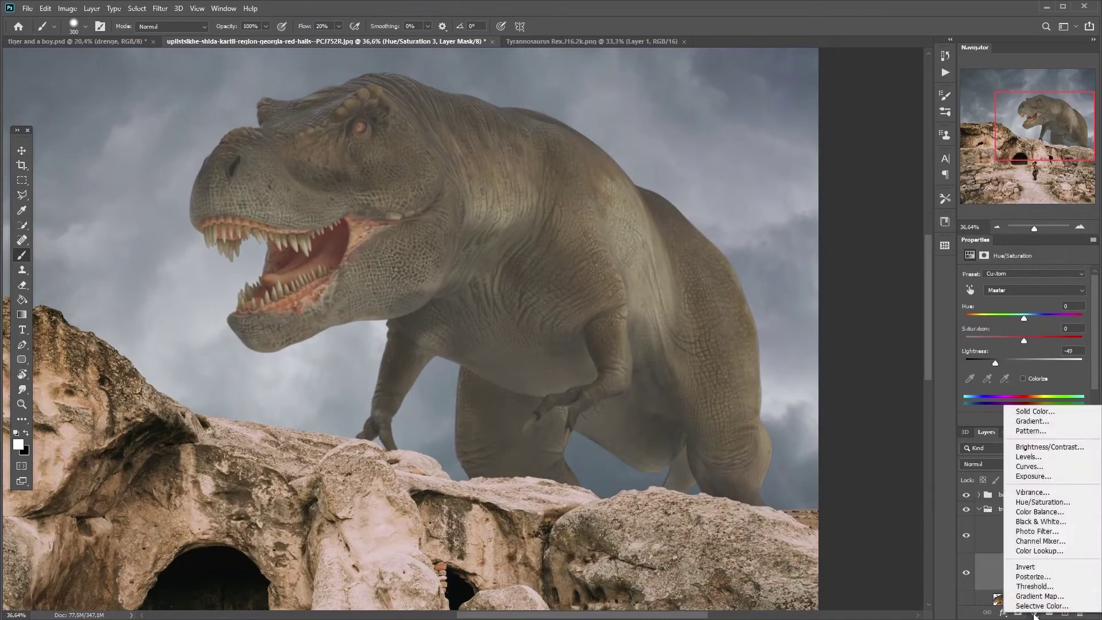
{"action": "left_click", "coordinate": [1029, 512]}
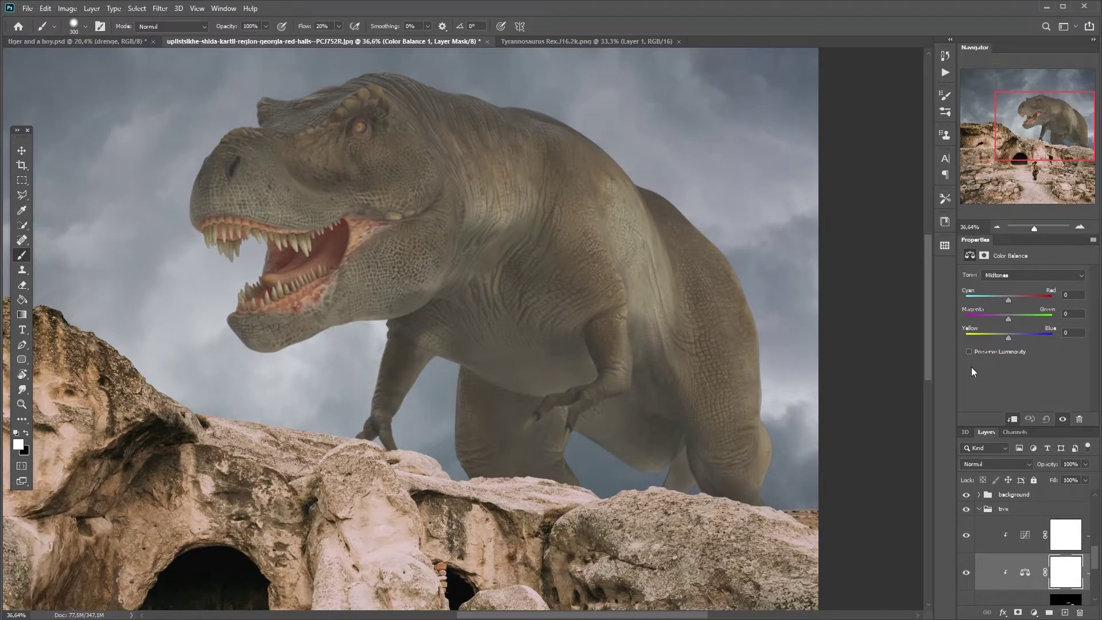
{"action": "key", "text": "ctrl+z"}
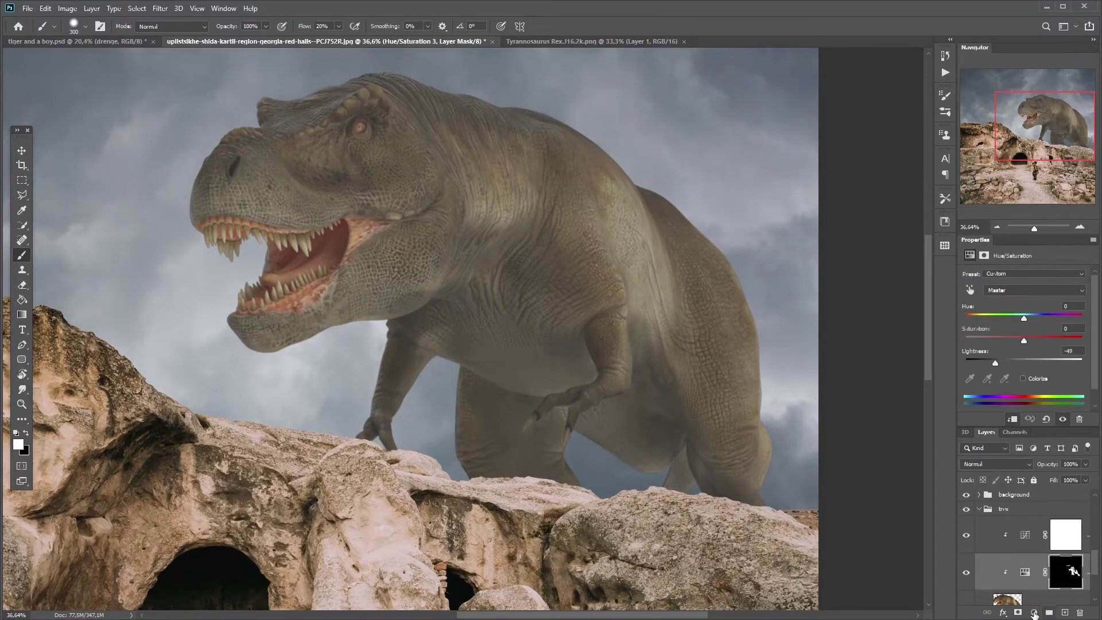
- Add a clipped Hue/Saturation adjustment over the T-rex with Colorize on, Hue 192, Saturation 24 and Lightness +59
{"action": "left_click", "coordinate": [1033, 613]}
{"action": "left_click", "coordinate": [1023, 501]}
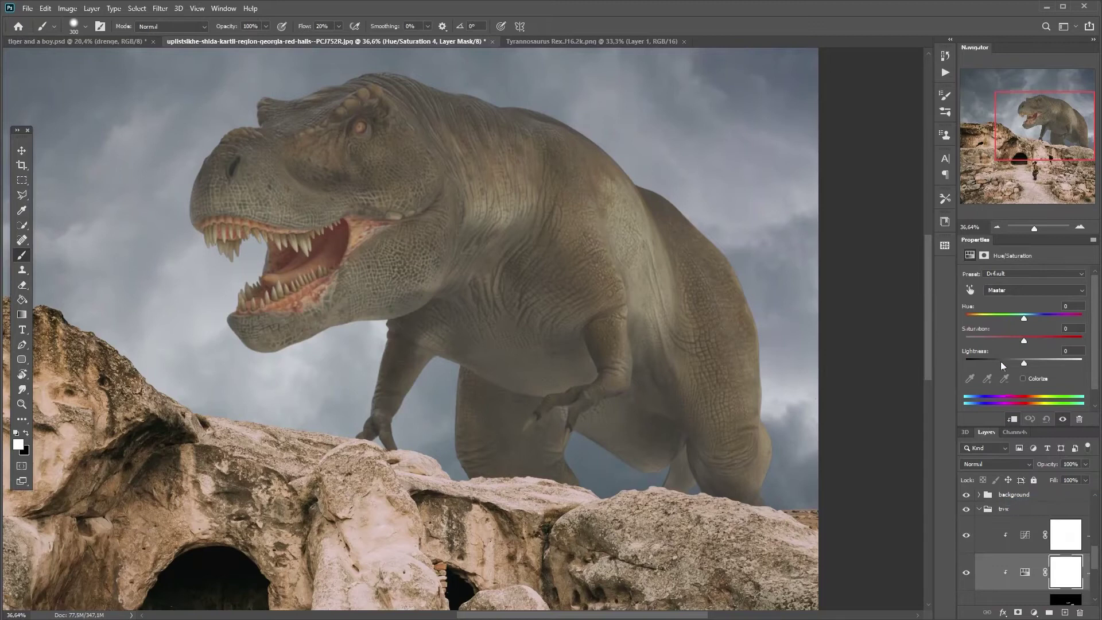
{"action": "left_click", "coordinate": [1023, 379]}
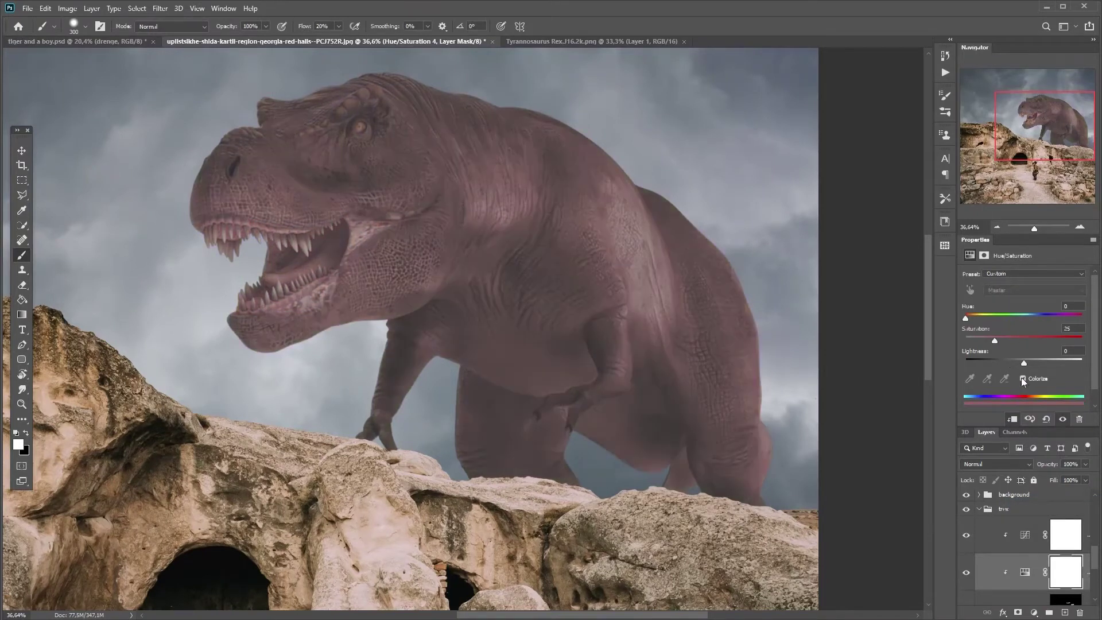
{"action": "left_click_drag", "start_coordinate": [996, 343], "coordinate": [1024, 322]}
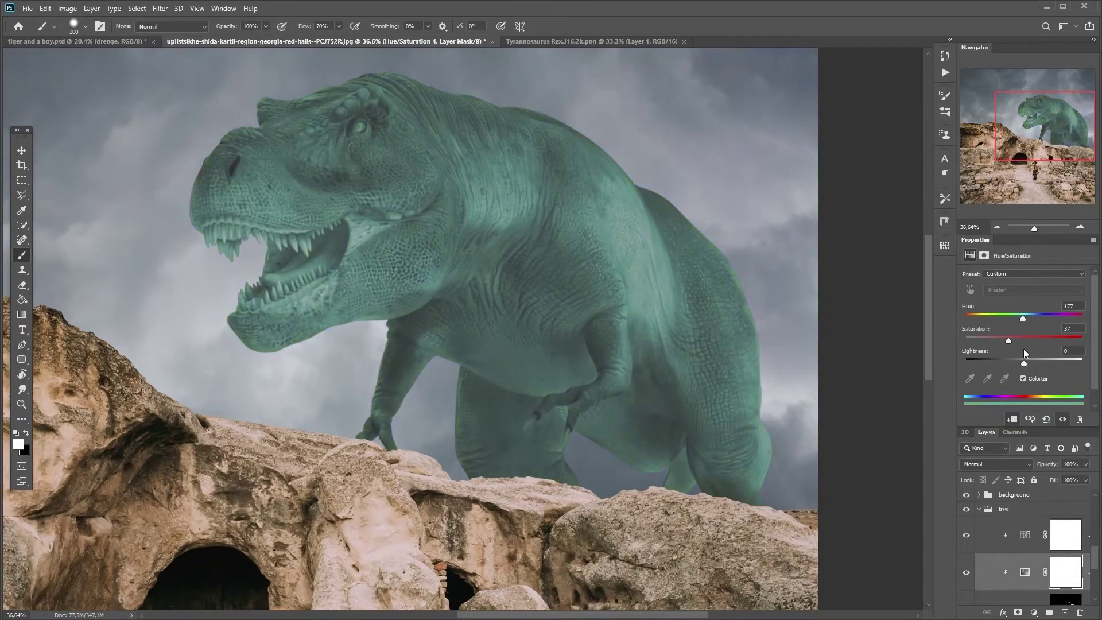
{"action": "left_click_drag", "start_coordinate": [1028, 364], "coordinate": [1043, 363]}
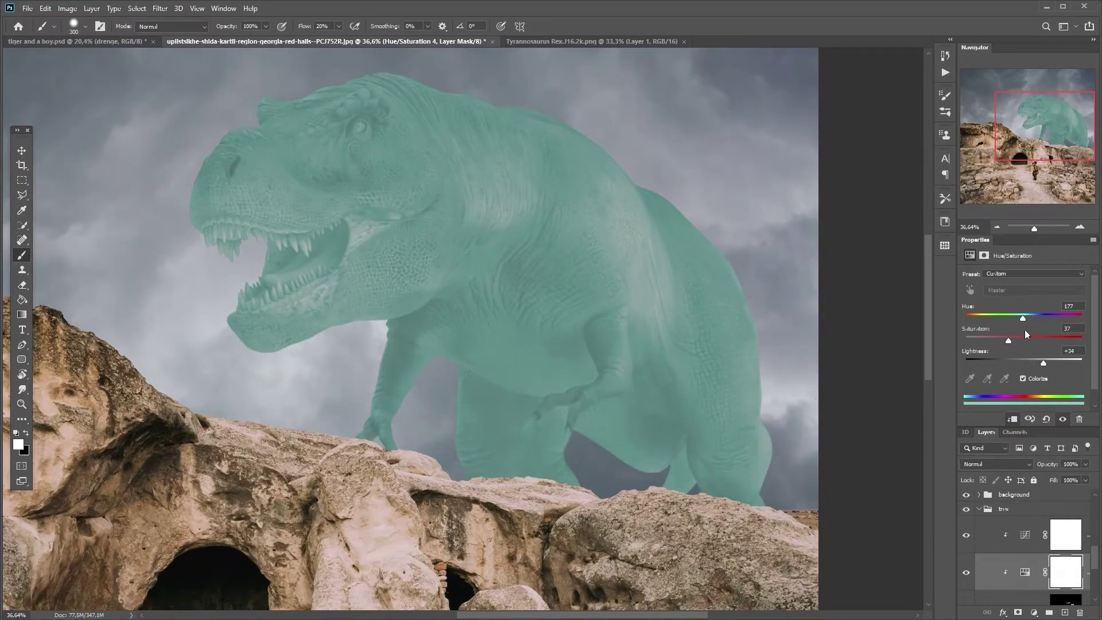
{"action": "left_click_drag", "start_coordinate": [1022, 319], "coordinate": [1027, 317]}
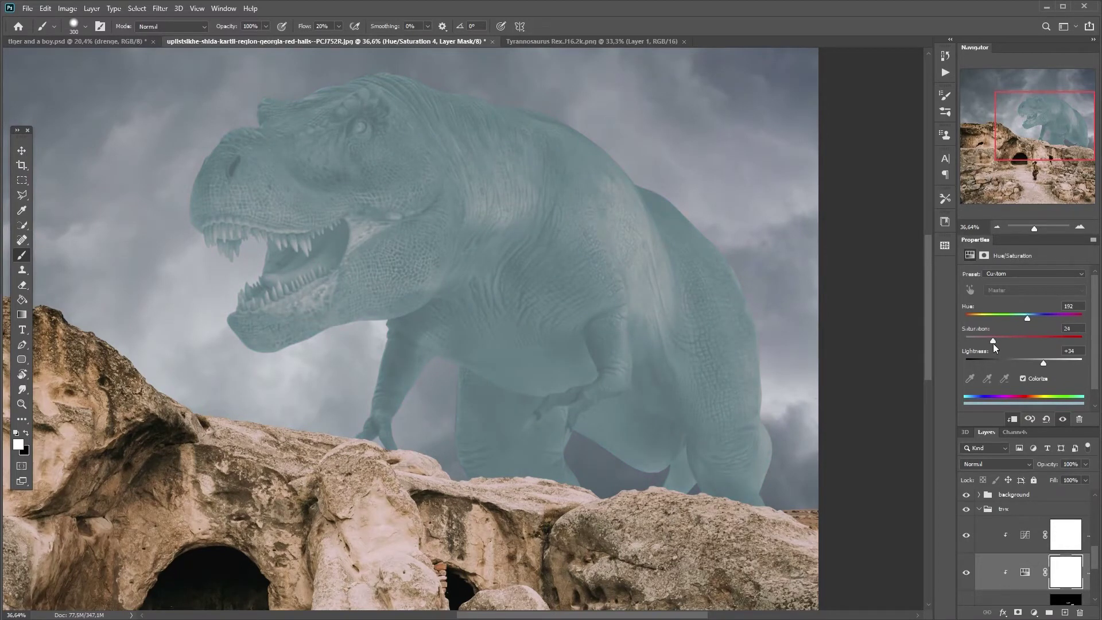
{"action": "left_click_drag", "start_coordinate": [1045, 365], "coordinate": [1059, 365]}
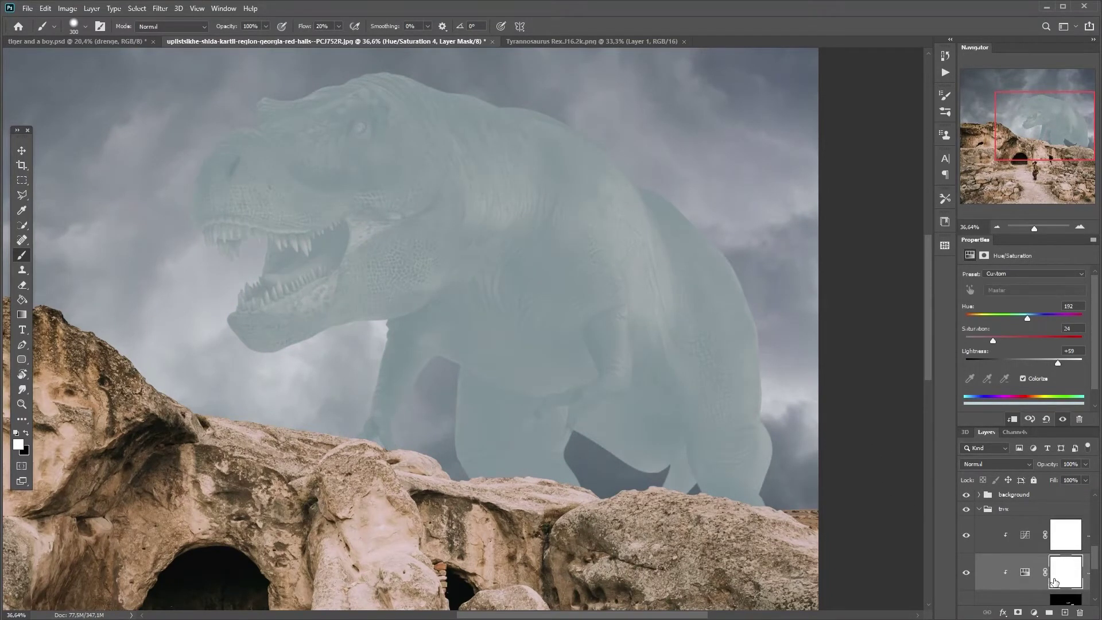
- Invert the Colorize adjustment's mask to black and paint white at 100% flow with a 125 brush along the T-rex's rear edge
{"action": "key", "text": "ctrl+i"}
{"action": "key", "text": "bracketleft"}
{"action": "key", "text": "bracketleft"}
{"action": "key", "text": "bracketleft"}
{"action": "left_click_drag", "start_coordinate": [303, 26], "coordinate": [325, 26]}
{"action": "key", "text": "bracketleft"}
{"action": "key", "text": "bracketleft"}
{"action": "left_click_drag", "start_coordinate": [765, 456], "coordinate": [769, 473]}
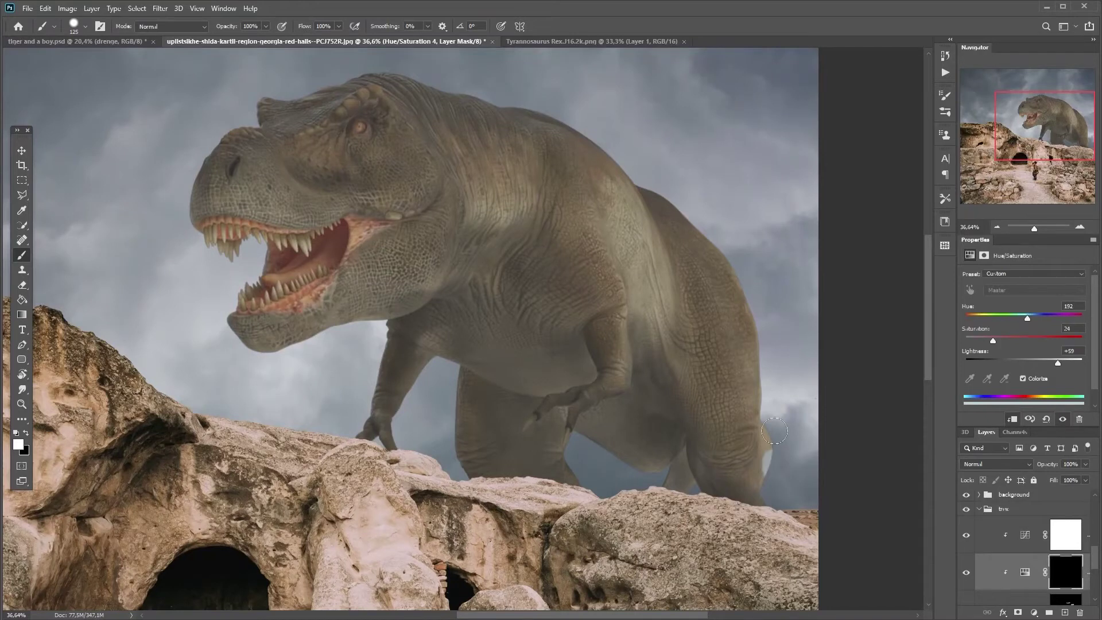
- Undo the last stroke and paint a rim light in white on the Hue/Saturation mask around the dinosaur's back, jaw, arms and legs
{"action": "key", "text": "ctrl+z"}
{"action": "mouse_move", "coordinate": [768, 486]}
{"action": "left_mouse_down"}
{"action": "mouse_move", "coordinate": [781, 428]}
{"action": "mouse_move", "coordinate": [769, 394]}
{"action": "mouse_move", "coordinate": [660, 179]}
{"action": "mouse_move", "coordinate": [519, 107]}
{"action": "mouse_move", "coordinate": [546, 244]}
{"action": "left_mouse_up"}
{"action": "mouse_move", "coordinate": [537, 247]}
{"action": "left_mouse_down"}
{"action": "mouse_move", "coordinate": [415, 191]}
{"action": "mouse_move", "coordinate": [280, 237]}
{"action": "mouse_move", "coordinate": [235, 282]}
{"action": "mouse_move", "coordinate": [215, 328]}
{"action": "mouse_move", "coordinate": [222, 375]}
{"action": "mouse_move", "coordinate": [213, 301]}
{"action": "mouse_move", "coordinate": [248, 453]}
{"action": "mouse_move", "coordinate": [282, 488]}
{"action": "mouse_move", "coordinate": [251, 487]}
{"action": "mouse_move", "coordinate": [314, 496]}
{"action": "mouse_move", "coordinate": [382, 462]}
{"action": "mouse_move", "coordinate": [433, 384]}
{"action": "mouse_move", "coordinate": [449, 322]}
{"action": "mouse_move", "coordinate": [520, 421]}
{"action": "mouse_move", "coordinate": [526, 353]}
{"action": "mouse_move", "coordinate": [508, 343]}
{"action": "mouse_move", "coordinate": [471, 406]}
{"action": "mouse_move", "coordinate": [422, 407]}
{"action": "mouse_move", "coordinate": [434, 373]}
{"action": "left_mouse_up"}
{"action": "key", "text": "bracketleft"}
{"action": "key", "text": "bracketleft"}
{"action": "key", "text": "bracketleft"}
{"action": "key", "text": "bracketleft"}
{"action": "key", "text": "bracketleft"}
{"action": "key", "text": "bracketleft"}
{"action": "key", "text": "bracketleft"}
{"action": "key", "text": "bracketright"}
{"action": "key", "text": "bracketright"}
{"action": "key", "text": "bracketright"}
{"action": "key", "text": "bracketright"}
{"action": "key", "text": "bracketright"}
{"action": "key", "text": "bracketright"}
{"action": "key", "text": "bracketright"}
{"action": "key", "text": "bracketleft"}
{"action": "key", "text": "bracketleft"}
{"action": "key", "text": "bracketleft"}
{"action": "key", "text": "bracketleft"}
{"action": "key", "text": "bracketleft"}
{"action": "key", "text": "bracketleft"}
{"action": "key", "text": "bracketleft"}
{"action": "scroll", "coordinate": [648, 459], "scroll_direction": "up", "scroll_amount": 3}
{"action": "scroll", "coordinate": [650, 445], "scroll_direction": "down", "scroll_amount": 3}
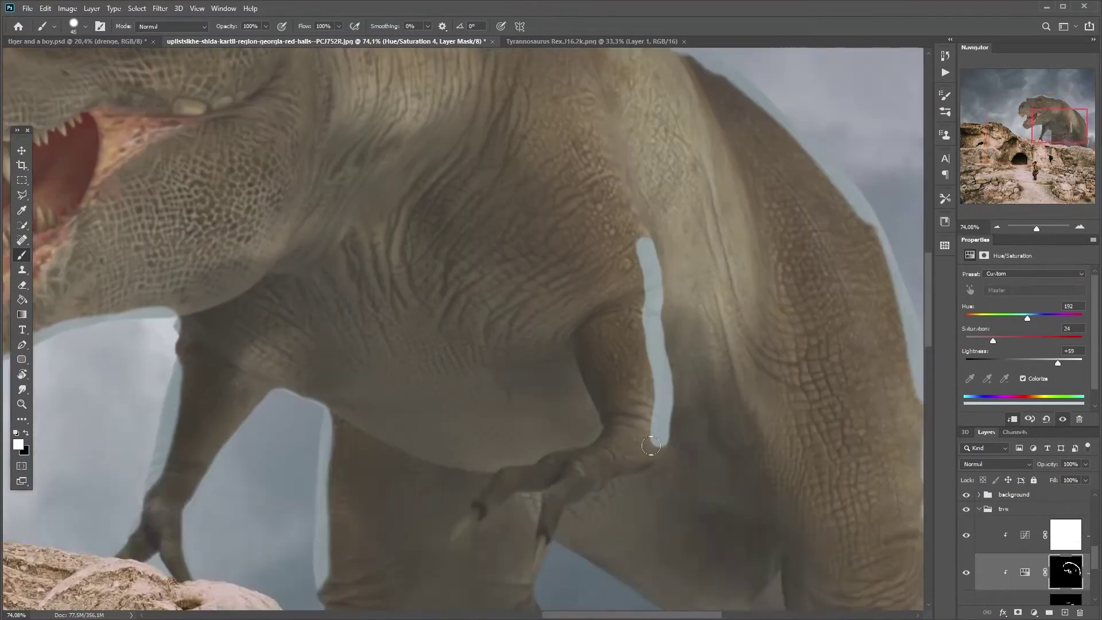
- Paint short highlight strokes on the mask over the bumps above the dinosaur's eye and on its neck
{"action": "key", "text": "bracketleft"}
{"action": "scroll", "coordinate": [651, 445], "scroll_direction": "up", "scroll_amount": 8}
{"action": "scroll", "coordinate": [650, 445], "scroll_direction": "left", "scroll_amount": 5}
{"action": "left_click_drag", "start_coordinate": [367, 202], "coordinate": [370, 217]}
{"action": "left_click_drag", "start_coordinate": [343, 210], "coordinate": [346, 232]}
{"action": "left_click_drag", "start_coordinate": [321, 228], "coordinate": [324, 252]}
{"action": "left_click_drag", "start_coordinate": [292, 246], "coordinate": [294, 270]}
{"action": "scroll", "coordinate": [545, 350], "scroll_direction": "left", "scroll_amount": 2}
{"action": "mouse_move", "coordinate": [545, 350]}
{"action": "left_mouse_down"}
{"action": "mouse_move", "coordinate": [488, 319]}
{"action": "mouse_move", "coordinate": [551, 356]}
{"action": "left_mouse_up"}
- Soften the rim light on top of the dinosaur's head with black at 33% flow on the mask
{"action": "key", "text": "shift+3"}
{"action": "key", "text": "shift+3"}
{"action": "key", "text": "bracketright"}
{"action": "key", "text": "bracketright"}
{"action": "key", "text": "bracketright"}
{"action": "key", "text": "bracketright"}
{"action": "key", "text": "bracketright"}
{"action": "key", "text": "x"}
{"action": "left_click_drag", "start_coordinate": [317, 254], "coordinate": [405, 201]}
{"action": "left_click_drag", "start_coordinate": [167, 290], "coordinate": [161, 322]}
{"action": "left_click_drag", "start_coordinate": [169, 229], "coordinate": [173, 275]}
{"action": "key", "text": "bracketright"}
- Lower the brush flow to 18% and fade the inner edge of the rim light along the dinosaur's back with black
{"action": "left_click_drag", "start_coordinate": [304, 27], "coordinate": [293, 30]}
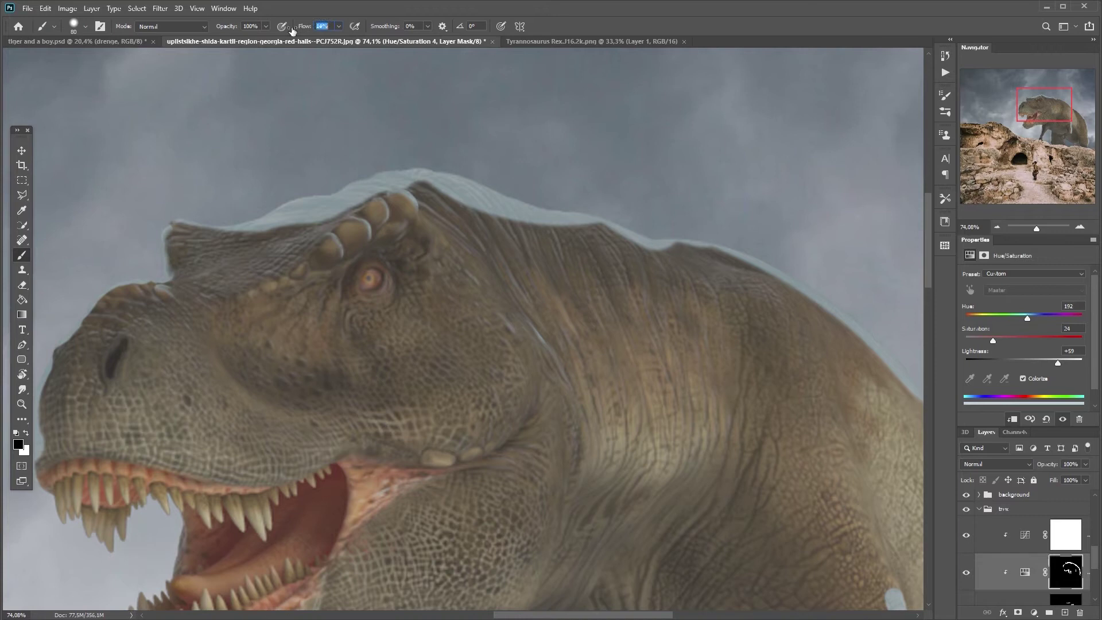
{"action": "key", "text": "bracketleft"}
{"action": "key", "text": "bracketleft"}
{"action": "key", "text": "bracketleft"}
{"action": "scroll", "coordinate": [516, 239], "scroll_direction": "right", "scroll_amount": 5}
{"action": "key", "text": "shift+1"}
{"action": "key", "text": "shift+1"}
{"action": "mouse_move", "coordinate": [512, 267]}
{"action": "left_mouse_down"}
{"action": "mouse_move", "coordinate": [646, 360]}
{"action": "mouse_move", "coordinate": [501, 279]}
{"action": "mouse_move", "coordinate": [629, 365]}
{"action": "mouse_move", "coordinate": [694, 439]}
{"action": "mouse_move", "coordinate": [550, 224]}
{"action": "mouse_move", "coordinate": [539, 86]}
{"action": "left_mouse_up"}
{"action": "key", "text": "bracketright"}
{"action": "key", "text": "bracketright"}
{"action": "key", "text": "bracketright"}
{"action": "key", "text": "shift+1"}
{"action": "key", "text": "shift+8"}
{"action": "mouse_move", "coordinate": [620, 316]}
{"action": "left_mouse_down"}
{"action": "mouse_move", "coordinate": [646, 425]}
{"action": "mouse_move", "coordinate": [640, 591]}
{"action": "left_mouse_up"}
- Fade the rim light around the dinosaur's arms, belly and lower jaw with low-flow black strokes on the mask
{"action": "left_click_drag", "start_coordinate": [365, 351], "coordinate": [340, 139]}
{"action": "key", "text": "bracketright"}
{"action": "left_click_drag", "start_coordinate": [340, 139], "coordinate": [359, 345]}
{"action": "left_click_drag", "start_coordinate": [297, 424], "coordinate": [701, 394]}
{"action": "mouse_move", "coordinate": [455, 416]}
{"action": "left_mouse_down"}
{"action": "mouse_move", "coordinate": [519, 435]}
{"action": "mouse_move", "coordinate": [523, 301]}
{"action": "left_mouse_up"}
{"action": "mouse_move", "coordinate": [344, 393]}
{"action": "left_mouse_down"}
{"action": "mouse_move", "coordinate": [376, 217]}
{"action": "mouse_move", "coordinate": [235, 210]}
{"action": "mouse_move", "coordinate": [446, 247]}
{"action": "left_mouse_up"}
{"action": "mouse_move", "coordinate": [442, 253]}
{"action": "left_mouse_down"}
{"action": "mouse_move", "coordinate": [373, 281]}
{"action": "mouse_move", "coordinate": [261, 230]}
{"action": "left_mouse_up"}
{"action": "left_click_drag", "start_coordinate": [258, 229], "coordinate": [392, 469]}
- Soften the rim light along the dinosaur's snout and around its mouth with black on the mask
{"action": "key", "text": "bracketleft"}
{"action": "key", "text": "bracketleft"}
{"action": "key", "text": "bracketleft"}
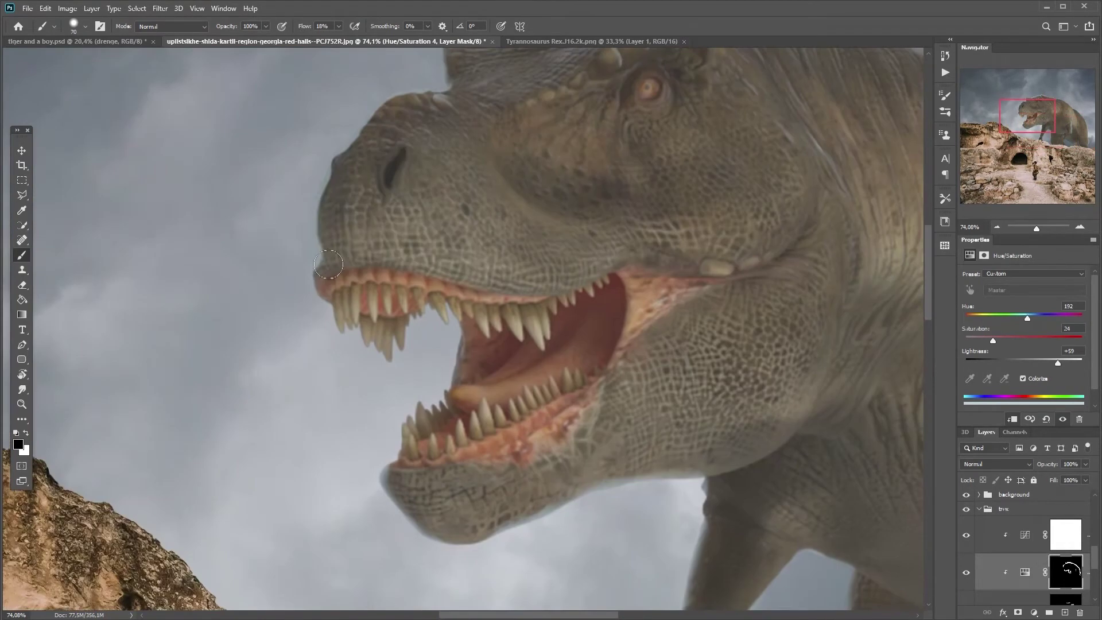
{"action": "left_click_drag", "start_coordinate": [328, 201], "coordinate": [335, 442]}
{"action": "key", "text": "bracketright"}
{"action": "mouse_move", "coordinate": [384, 375]}
{"action": "left_mouse_down"}
{"action": "mouse_move", "coordinate": [478, 318]}
{"action": "mouse_move", "coordinate": [617, 364]}
{"action": "left_mouse_up"}
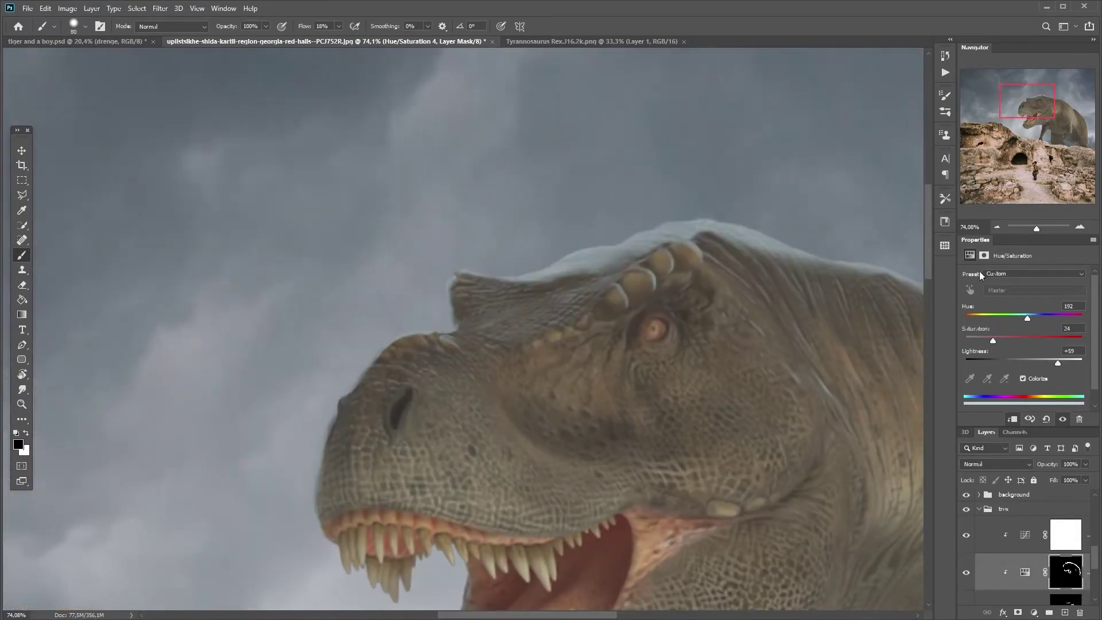
- Toggle the rim-light Hue/Saturation layer off and on to compare the whole composition with and without it
{"action": "left_click_drag", "start_coordinate": [1036, 228], "coordinate": [1032, 227]}
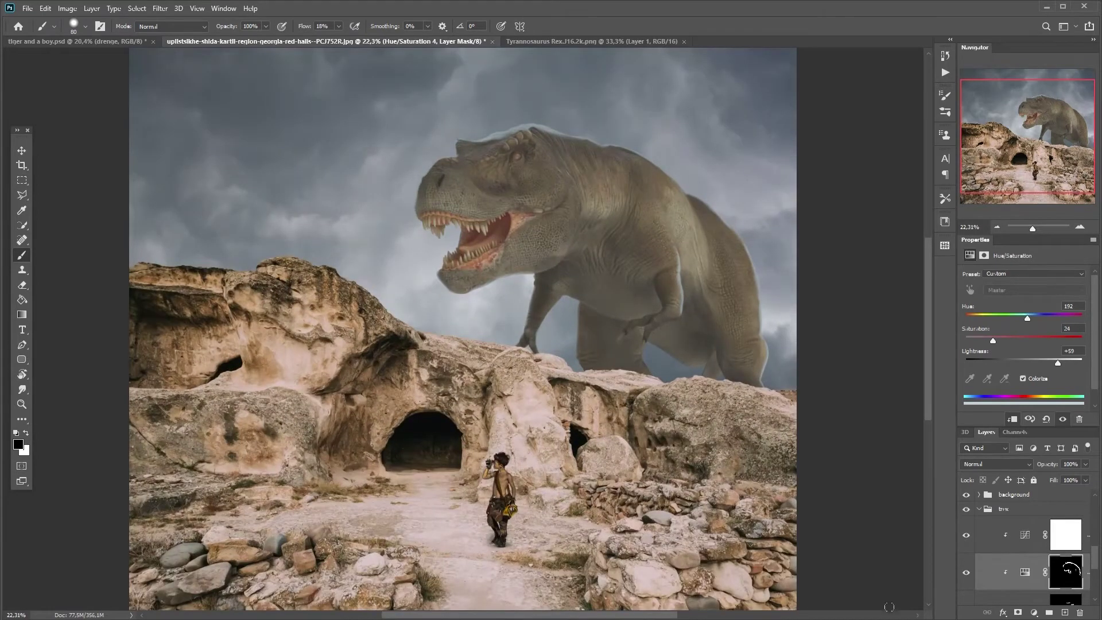
{"action": "left_click", "coordinate": [967, 571]}
{"action": "left_click", "coordinate": [966, 573]}
{"action": "left_click_drag", "start_coordinate": [1027, 224], "coordinate": [1033, 230]}
{"action": "left_click_drag", "start_coordinate": [1001, 158], "coordinate": [1002, 147]}
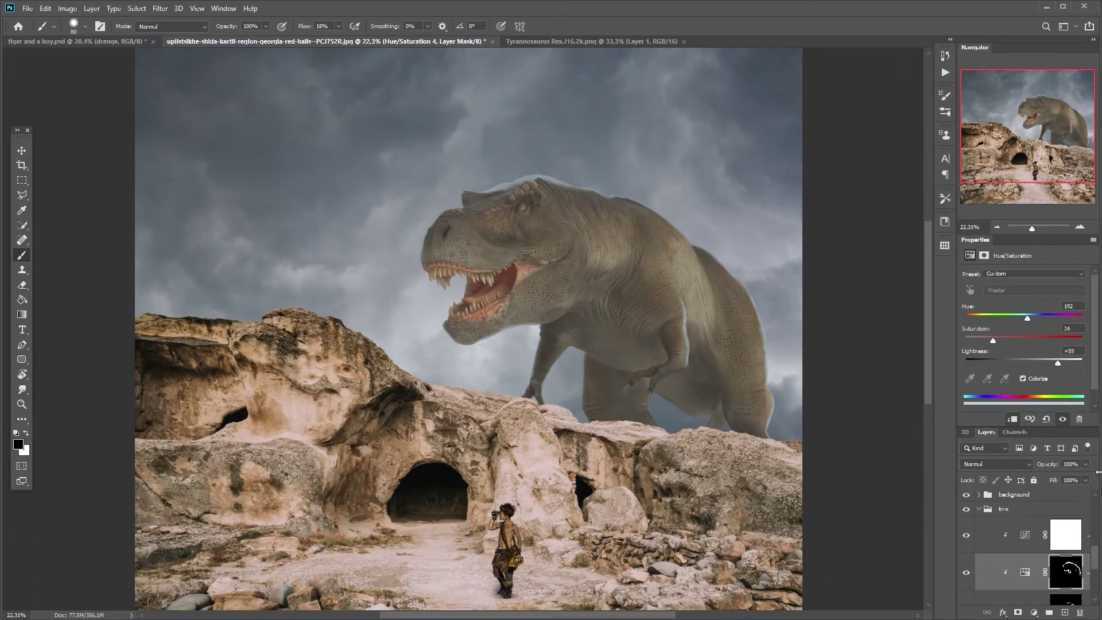
- Collapse the trex group, expand the background group and select its cave photo layer
{"action": "scroll", "coordinate": [1016, 574], "scroll_direction": "down", "scroll_amount": 5}
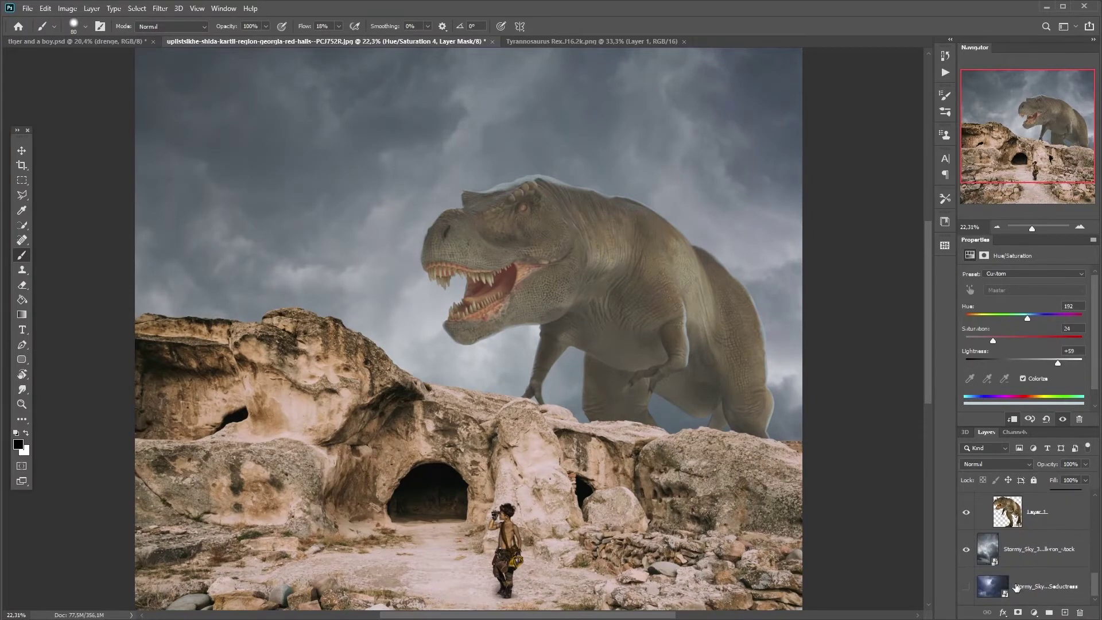
{"action": "scroll", "coordinate": [1016, 574], "scroll_direction": "up", "scroll_amount": 5}
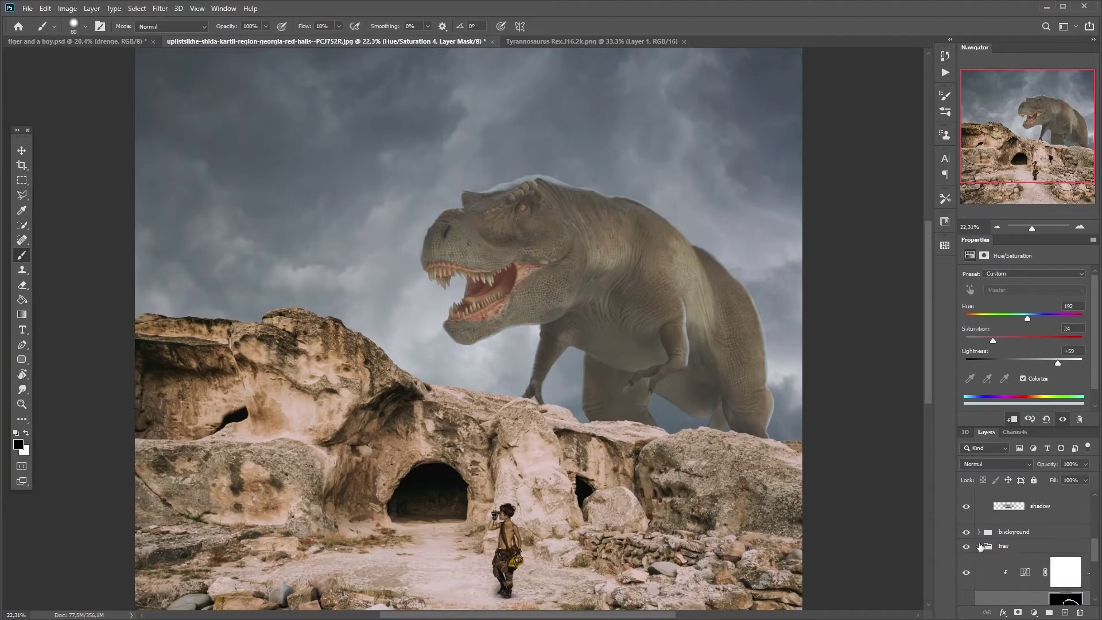
{"action": "left_click", "coordinate": [979, 547]}
{"action": "left_click", "coordinate": [979, 532]}
{"action": "left_click", "coordinate": [1001, 596]}
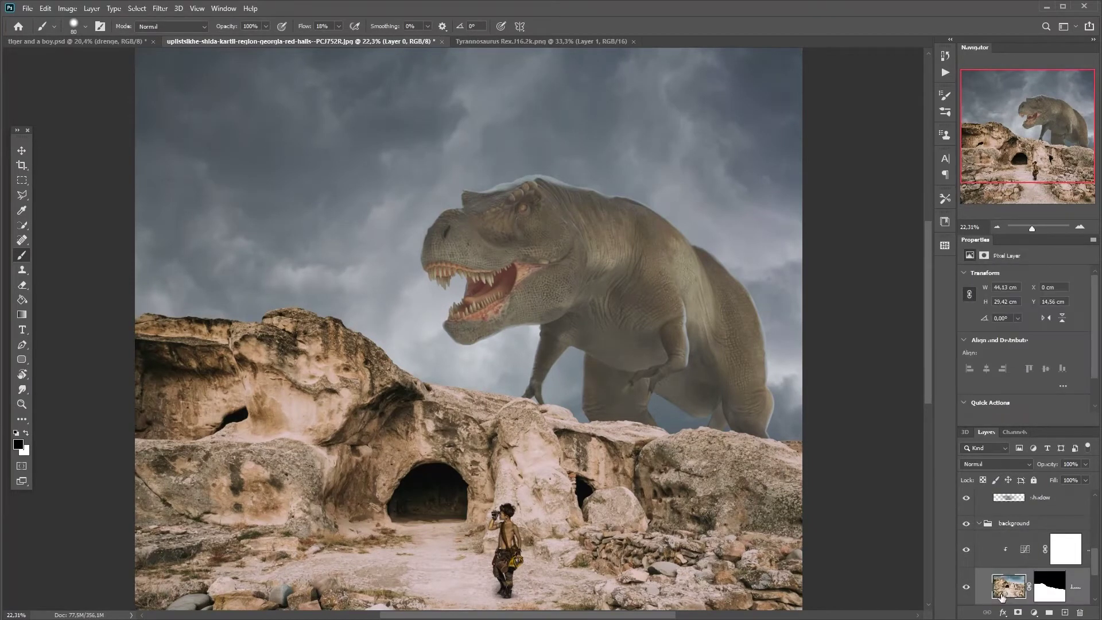
{"action": "left_click", "coordinate": [1034, 612]}
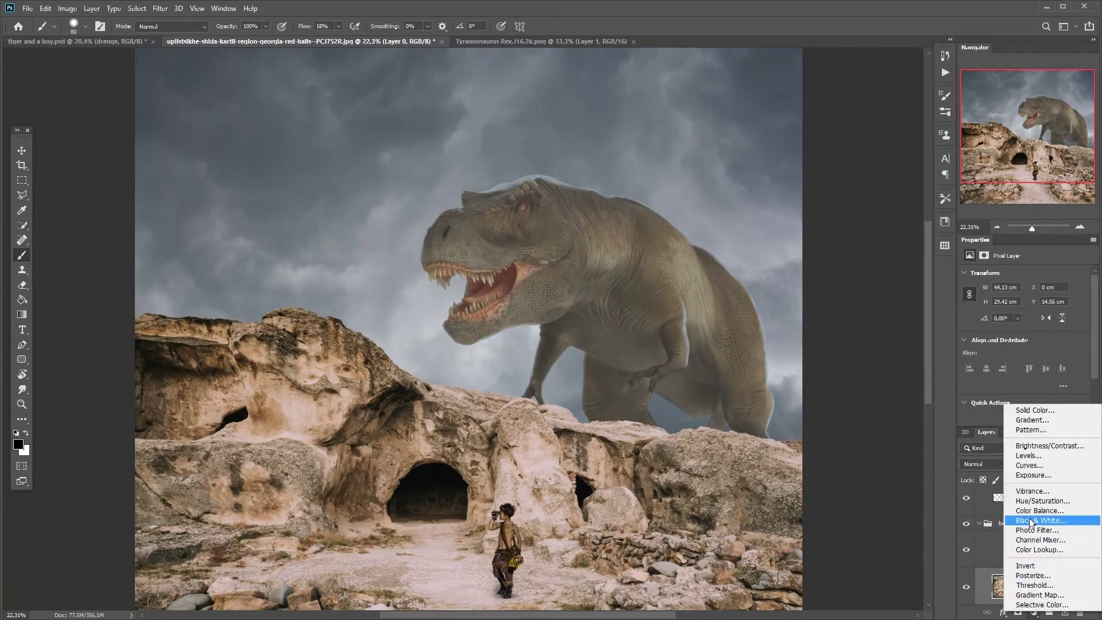
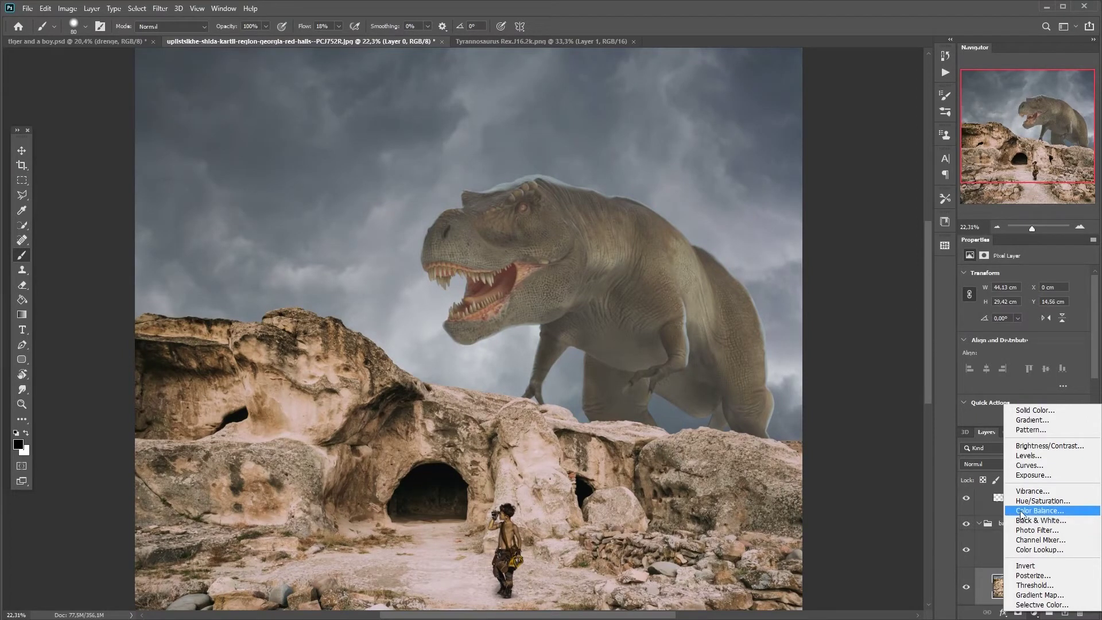
{"action": "left_click", "coordinate": [1022, 500]}
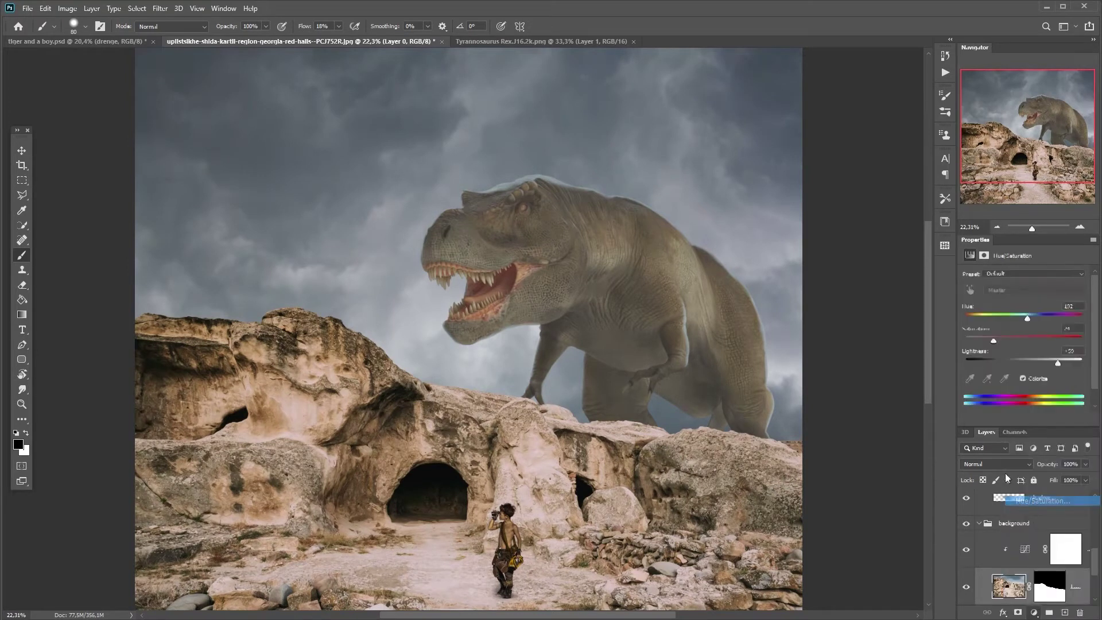
{"action": "left_click", "coordinate": [1025, 378]}
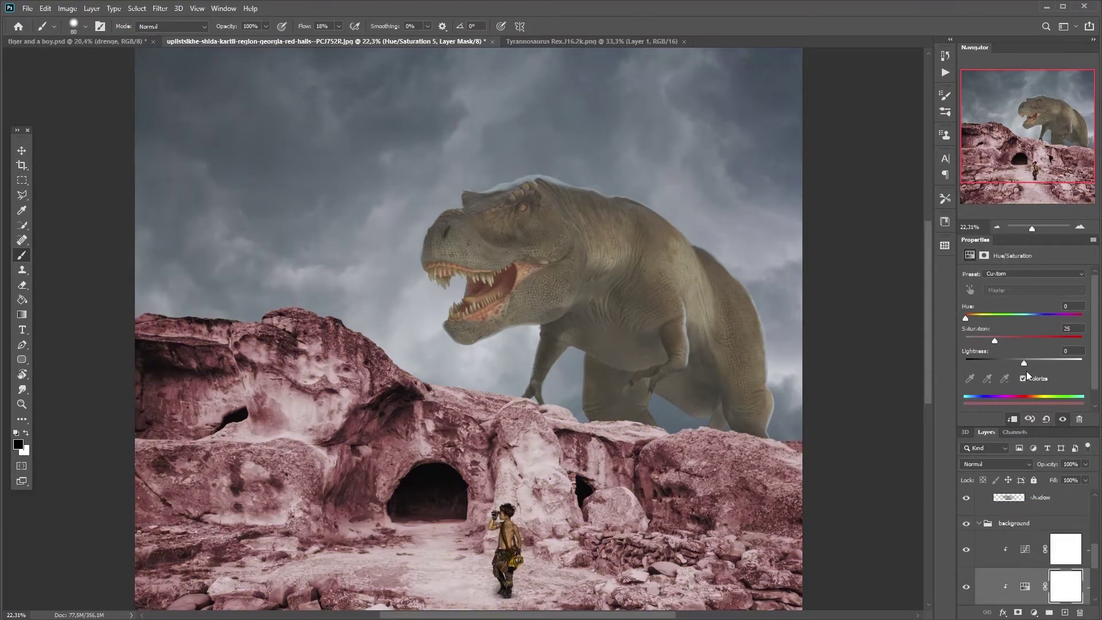
{"action": "key", "text": "Delete"}
{"action": "scroll", "coordinate": [1041, 551], "scroll_direction": "down", "scroll_amount": 2}
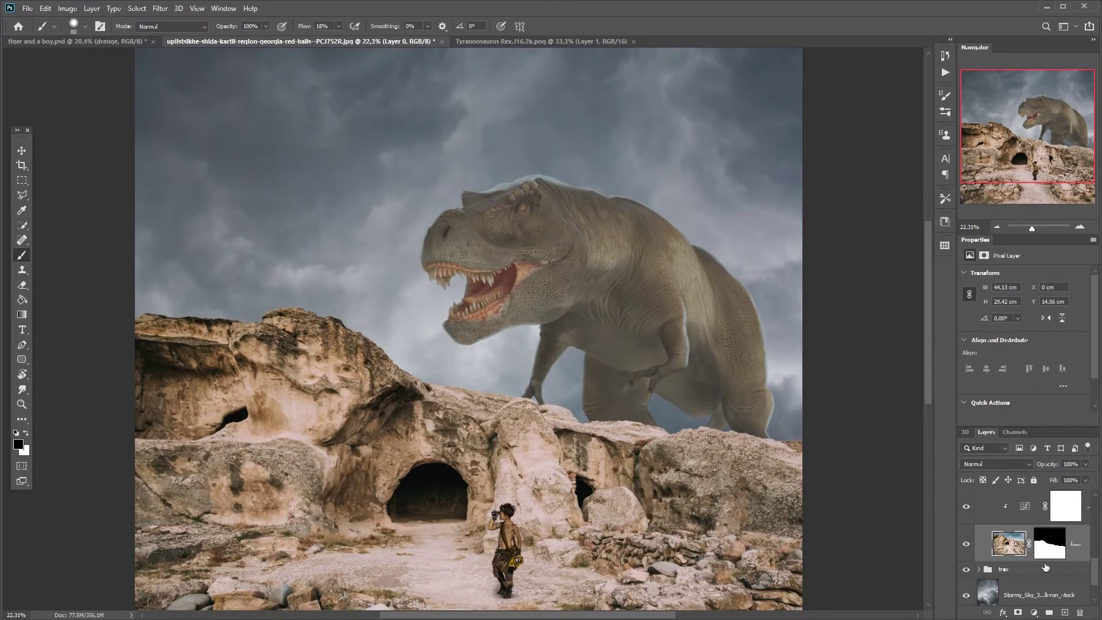
- Duplicate the trex group's rim-light Hue/Saturation adjustment above the Curves adjustment in the background group and clip it to the cave photo
{"action": "left_click", "coordinate": [978, 568]}
{"action": "scroll", "coordinate": [1024, 575], "scroll_direction": "down", "scroll_amount": 2}
{"action": "scroll", "coordinate": [1025, 575], "scroll_direction": "down", "scroll_amount": 1}
{"action": "left_click", "coordinate": [1025, 548]}
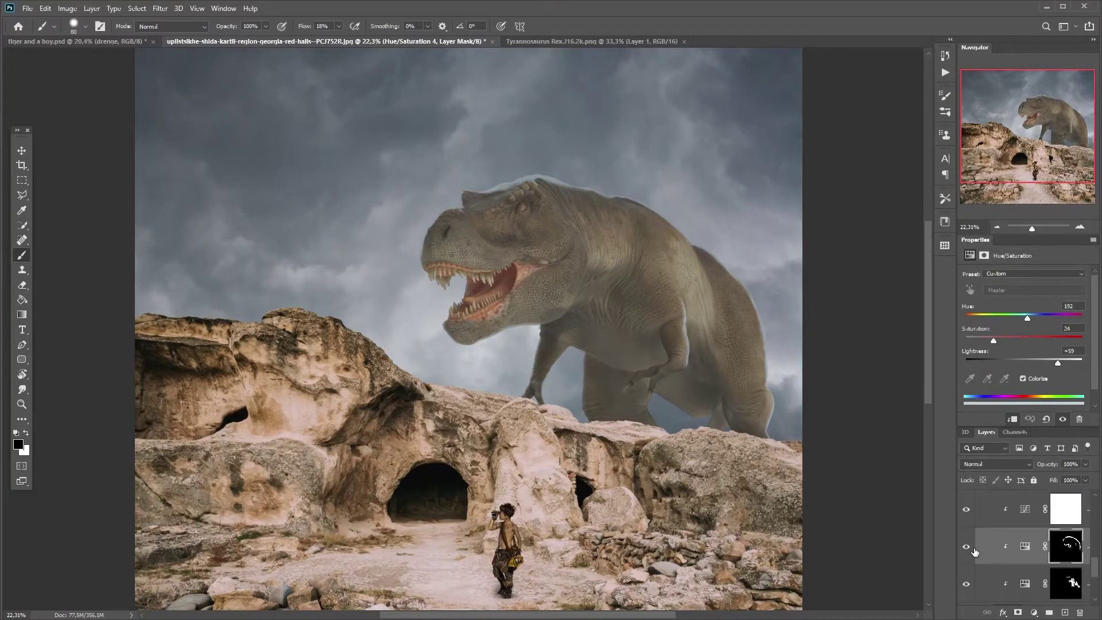
{"action": "scroll", "coordinate": [976, 552], "scroll_direction": "up", "scroll_amount": 2}
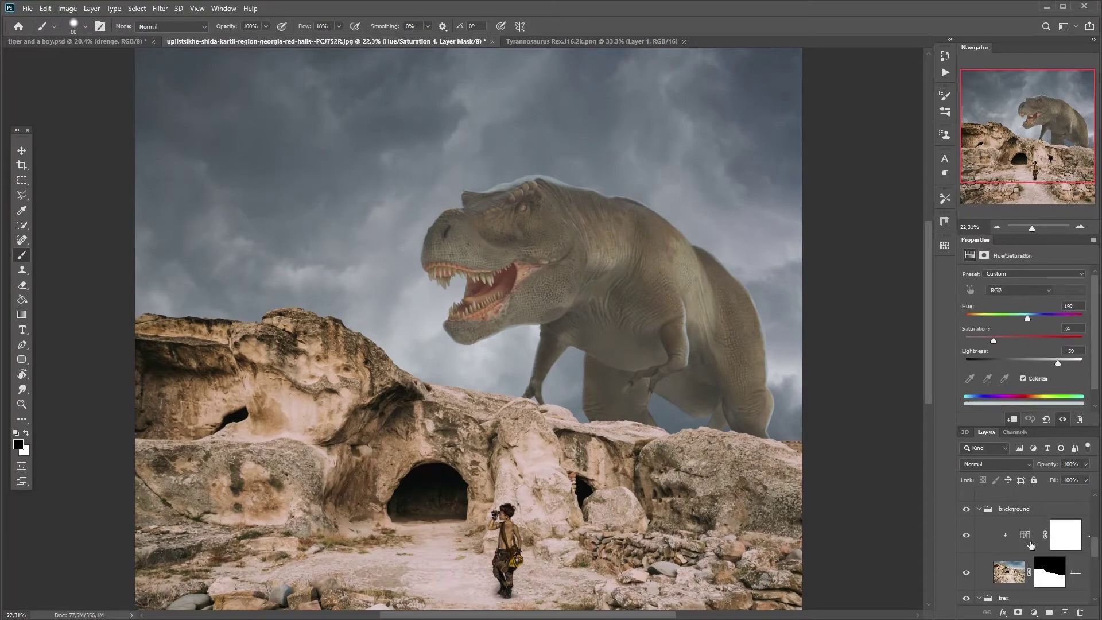
{"action": "left_click_drag", "start_coordinate": [1032, 544], "coordinate": [1028, 546]}
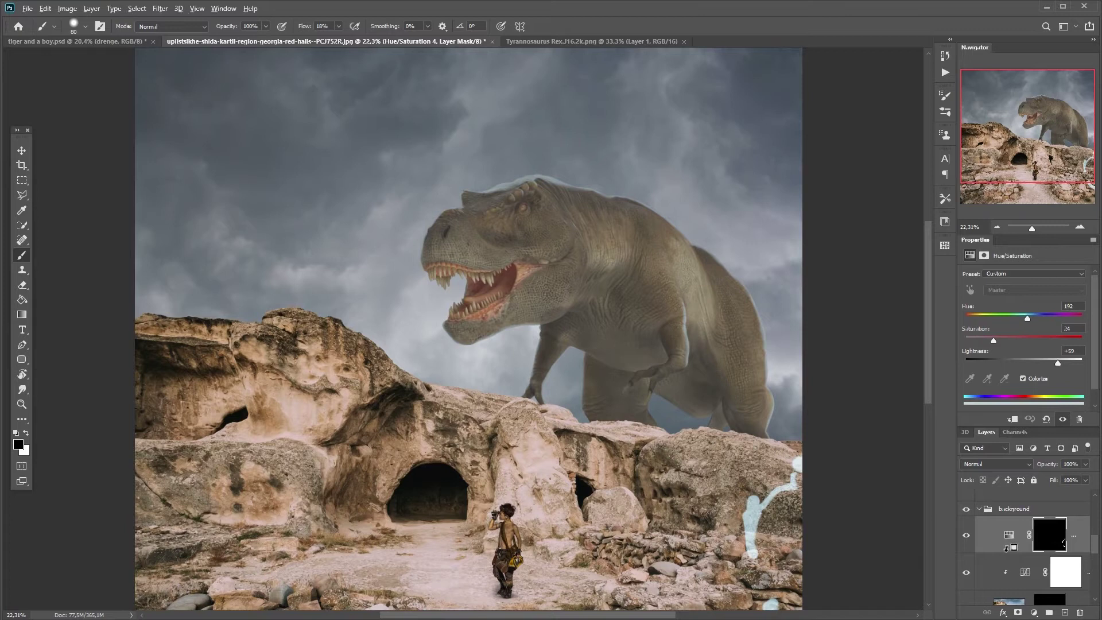
{"action": "left_click", "coordinate": [1010, 555], "text": "alt"}
- Delete the duplicated adjustment's layer mask and add a new black mask to it
{"action": "right_click", "coordinate": [1065, 538]}
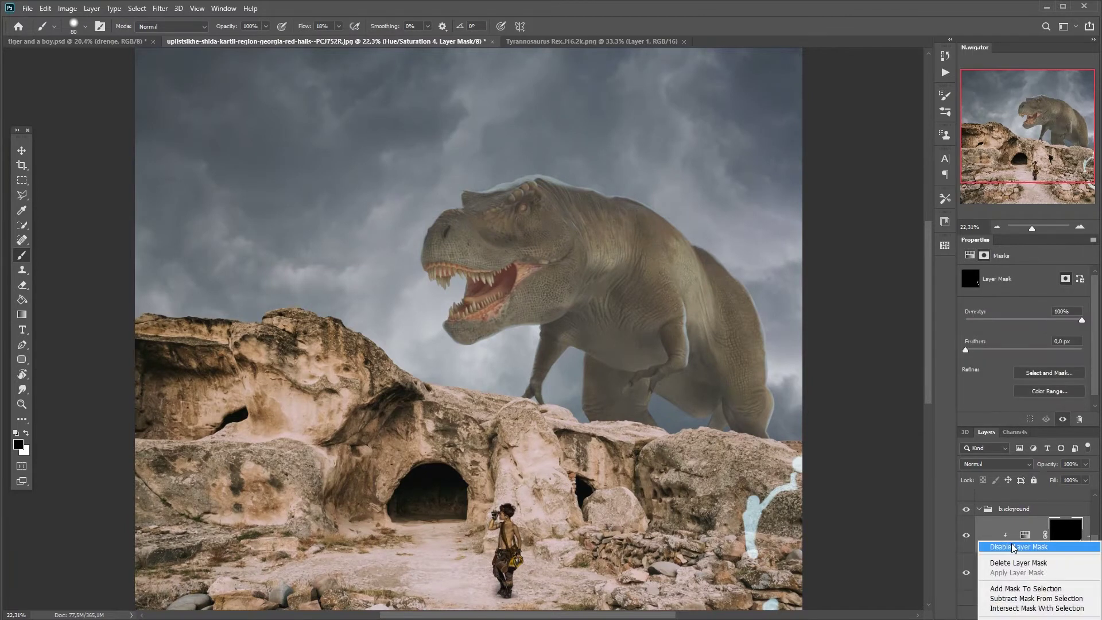
{"action": "left_click", "coordinate": [1018, 562]}
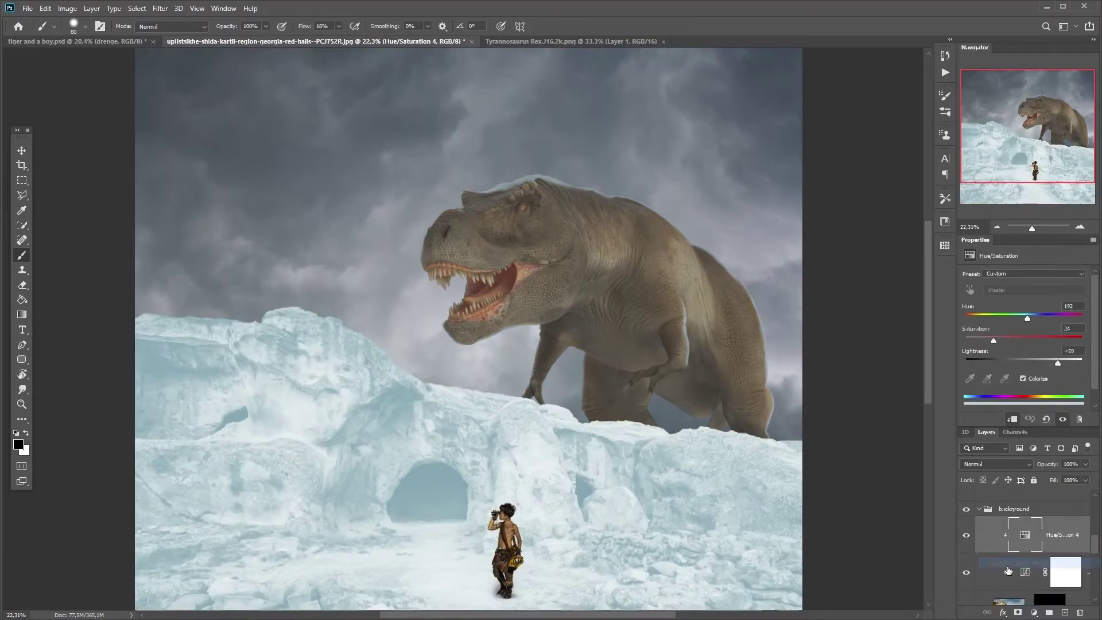
{"action": "left_click", "coordinate": [1018, 613], "text": "alt"}
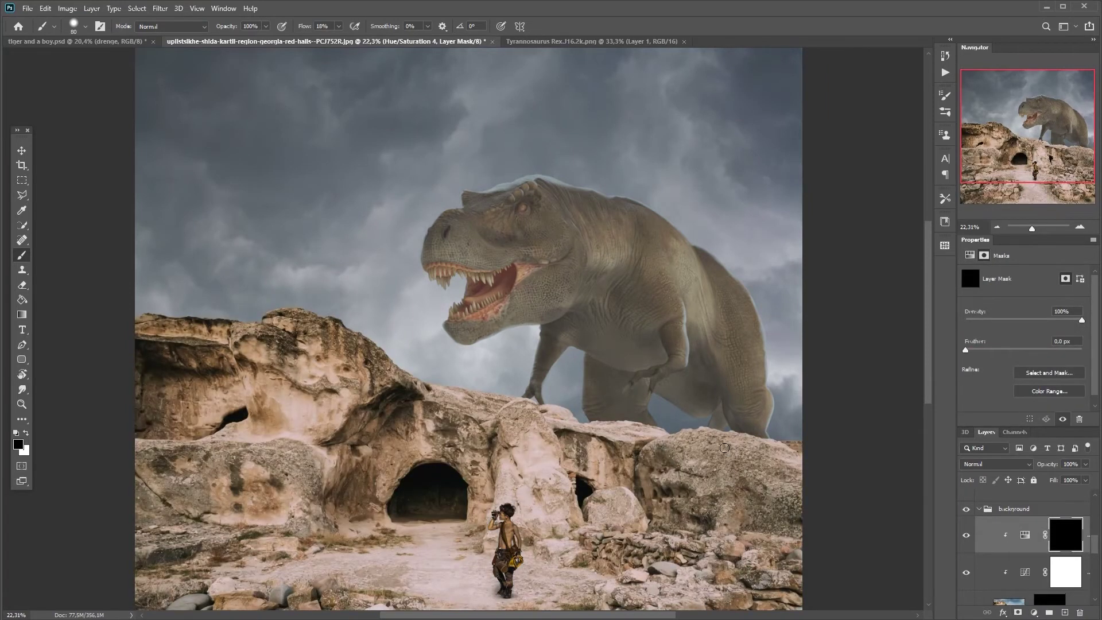
- Paint the rock edge beneath the dinosaur's legs with white at 100% flow on the new mask
{"action": "scroll", "coordinate": [694, 379], "scroll_direction": "up", "scroll_amount": 5}
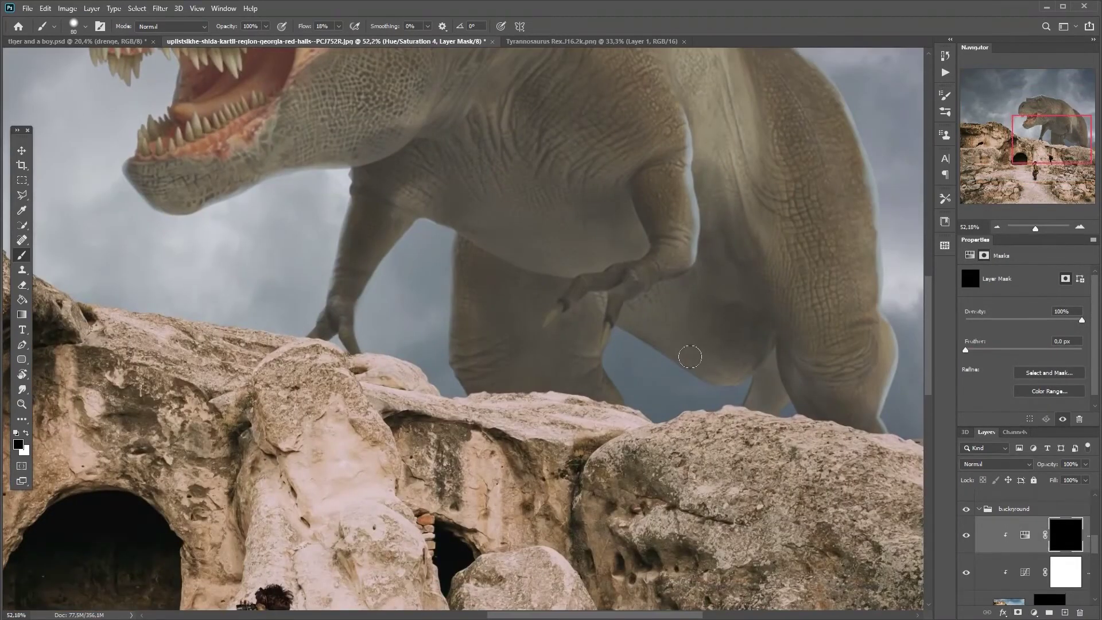
{"action": "key", "text": "shift+0"}
{"action": "key", "text": "x"}
{"action": "scroll", "coordinate": [631, 379], "scroll_direction": "right", "scroll_amount": 3}
{"action": "mouse_move", "coordinate": [647, 391]}
{"action": "left_mouse_down"}
{"action": "mouse_move", "coordinate": [835, 422]}
{"action": "mouse_move", "coordinate": [884, 431]}
{"action": "left_mouse_up"}
- Paint a thin highlight with a smaller white brush along the rock edge and boulder near the dinosaur's front hand
{"action": "scroll", "coordinate": [884, 431], "scroll_direction": "up", "scroll_amount": 3}
{"action": "scroll", "coordinate": [884, 430], "scroll_direction": "left", "scroll_amount": 5}
{"action": "key", "text": "bracketleft"}
{"action": "key", "text": "bracketleft"}
{"action": "key", "text": "bracketleft"}
{"action": "key", "text": "bracketleft"}
{"action": "key", "text": "bracketleft"}
{"action": "key", "text": "bracketleft"}
{"action": "key", "text": "bracketleft"}
{"action": "left_click_drag", "start_coordinate": [574, 494], "coordinate": [637, 533]}
{"action": "scroll", "coordinate": [534, 543], "scroll_direction": "left", "scroll_amount": 1}
{"action": "left_click_drag", "start_coordinate": [534, 543], "coordinate": [583, 514]}
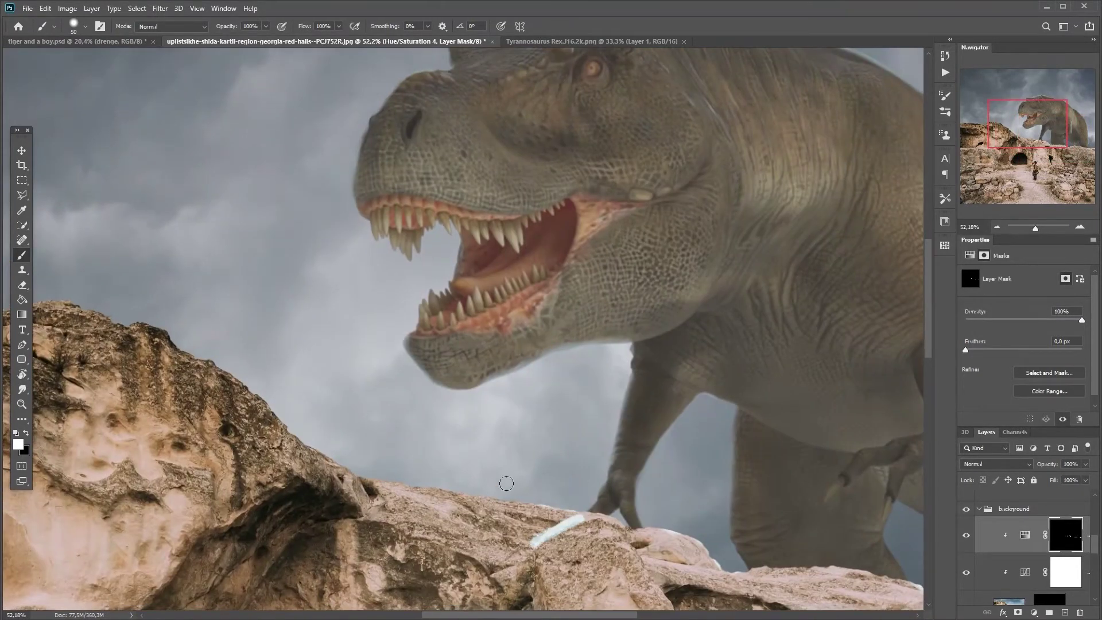
- Extend the white rim highlight up the slope of the tall cliff in front of the dinosaur's jaw
{"action": "left_click_drag", "start_coordinate": [370, 490], "coordinate": [353, 472]}
{"action": "key", "text": "bracketright"}
{"action": "key", "text": "bracketright"}
{"action": "key", "text": "bracketright"}
{"action": "key", "text": "bracketright"}
{"action": "key", "text": "bracketright"}
{"action": "scroll", "coordinate": [298, 422], "scroll_direction": "up", "scroll_amount": 1}
{"action": "scroll", "coordinate": [298, 422], "scroll_direction": "left", "scroll_amount": 1}
{"action": "left_click_drag", "start_coordinate": [299, 421], "coordinate": [221, 384]}
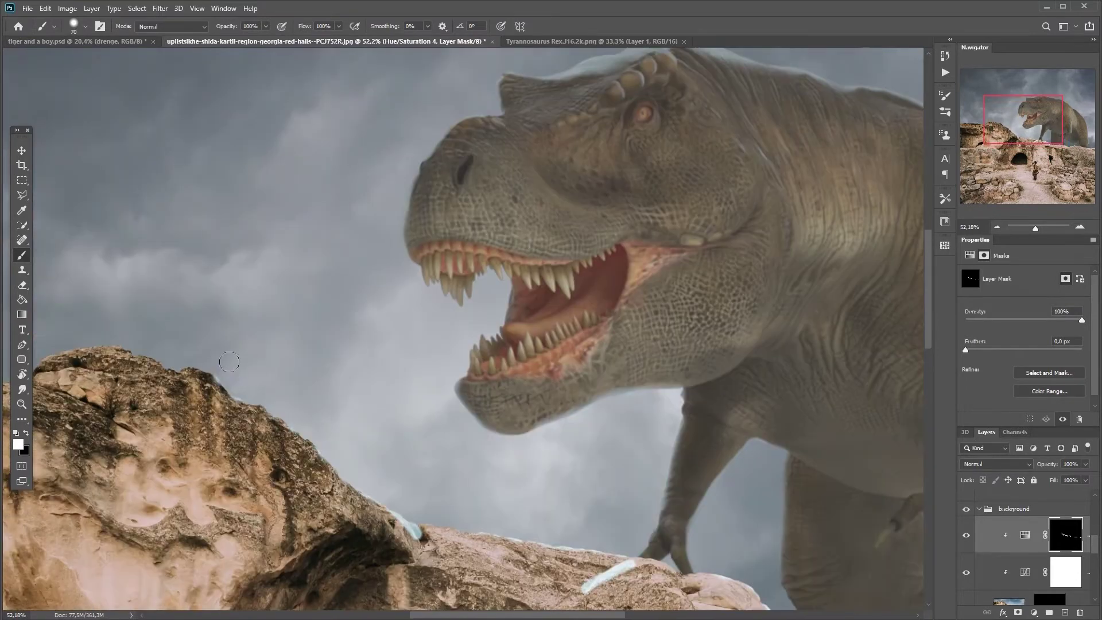
- Paint the rim highlight along the cliff's top edge to the image border and fill the gap beside its peak
{"action": "scroll", "coordinate": [221, 383], "scroll_direction": "up", "scroll_amount": 1}
{"action": "scroll", "coordinate": [221, 383], "scroll_direction": "left", "scroll_amount": 7}
{"action": "key", "text": "bracketright"}
{"action": "key", "text": "bracketright"}
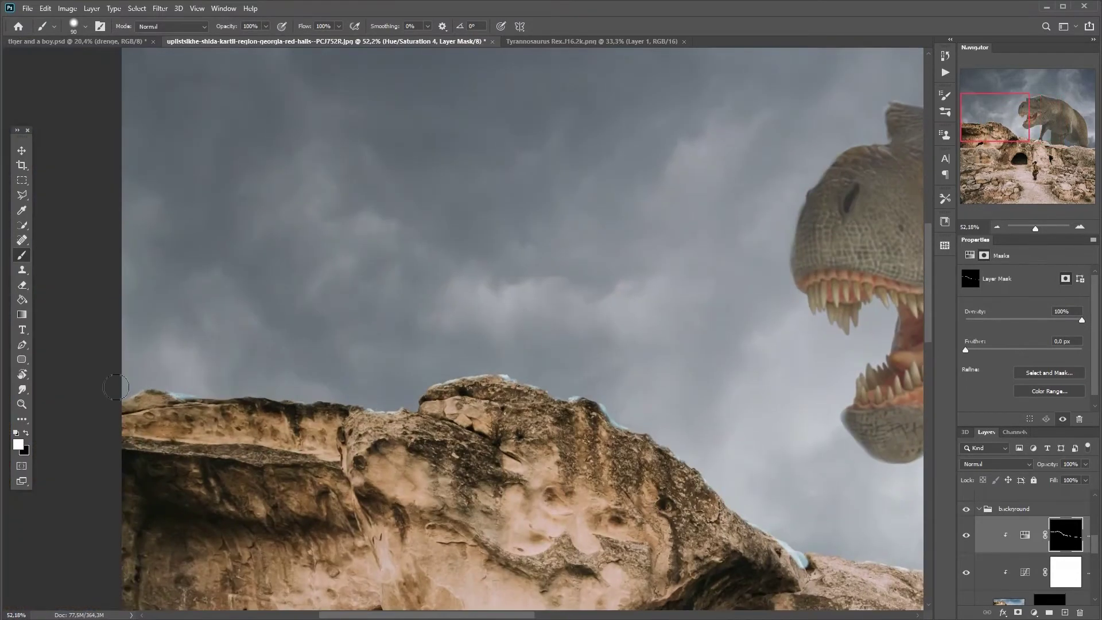
{"action": "scroll", "coordinate": [286, 387], "scroll_direction": "down", "scroll_amount": 2}
{"action": "scroll", "coordinate": [286, 387], "scroll_direction": "right", "scroll_amount": 4}
{"action": "key", "text": "bracketleft"}
{"action": "key", "text": "bracketleft"}
{"action": "key", "text": "bracketleft"}
{"action": "key", "text": "bracketleft"}
{"action": "left_click_drag", "start_coordinate": [233, 327], "coordinate": [270, 315]}
- Set the brush flow to 29% and soften the rock rim highlights with black strokes on the mask
{"action": "key", "text": "x"}
{"action": "left_click_drag", "start_coordinate": [302, 27], "coordinate": [290, 29]}
{"action": "left_click_drag", "start_coordinate": [272, 334], "coordinate": [251, 323]}
{"action": "left_click_drag", "start_coordinate": [402, 344], "coordinate": [354, 331]}
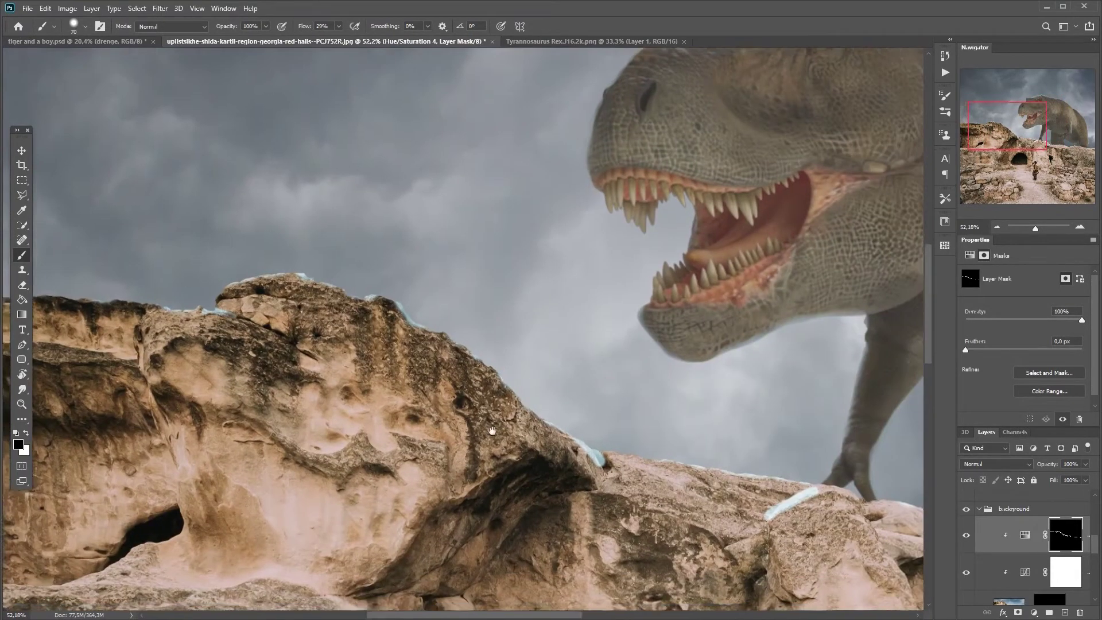
{"action": "left_click_drag", "start_coordinate": [577, 431], "coordinate": [600, 457]}
{"action": "key", "text": "bracketright"}
{"action": "key", "text": "bracketright"}
{"action": "key", "text": "bracketright"}
{"action": "mouse_move", "coordinate": [723, 491]}
{"action": "left_mouse_down"}
{"action": "mouse_move", "coordinate": [593, 454]}
{"action": "mouse_move", "coordinate": [636, 445]}
{"action": "left_mouse_up"}
{"action": "left_click_drag", "start_coordinate": [643, 454], "coordinate": [337, 299]}
- Set the rock highlight Hue/Saturation adjustment's Saturation to 11 and move it below the Curves adjustment in the background group
{"action": "left_click_drag", "start_coordinate": [1035, 227], "coordinate": [1031, 228]}
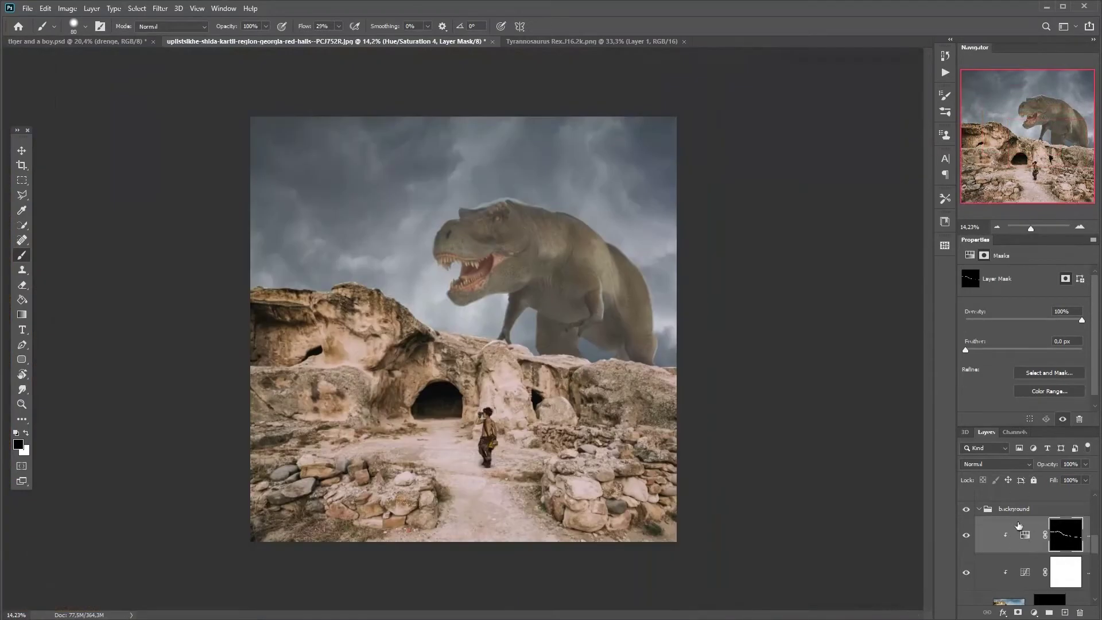
{"action": "left_click", "coordinate": [970, 255]}
{"action": "scroll", "coordinate": [1094, 522], "scroll_direction": "up", "scroll_amount": 1}
{"action": "scroll", "coordinate": [1016, 538], "scroll_direction": "down", "scroll_amount": 3}
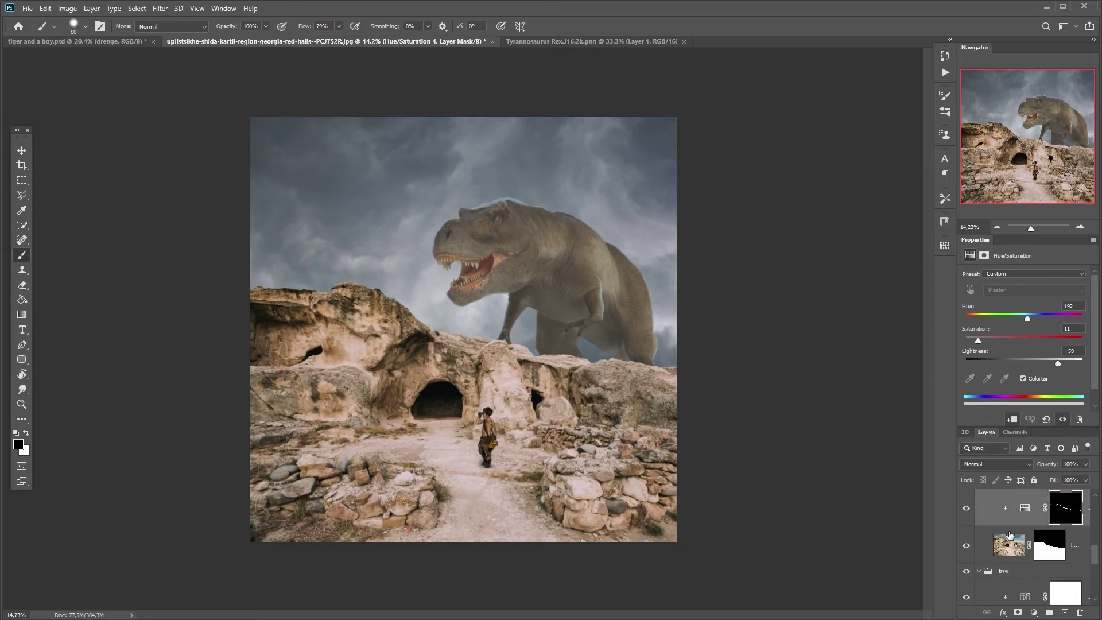
{"action": "scroll", "coordinate": [1013, 537], "scroll_direction": "up", "scroll_amount": 1}
{"action": "scroll", "coordinate": [334, 359], "scroll_direction": "up", "scroll_amount": 2}
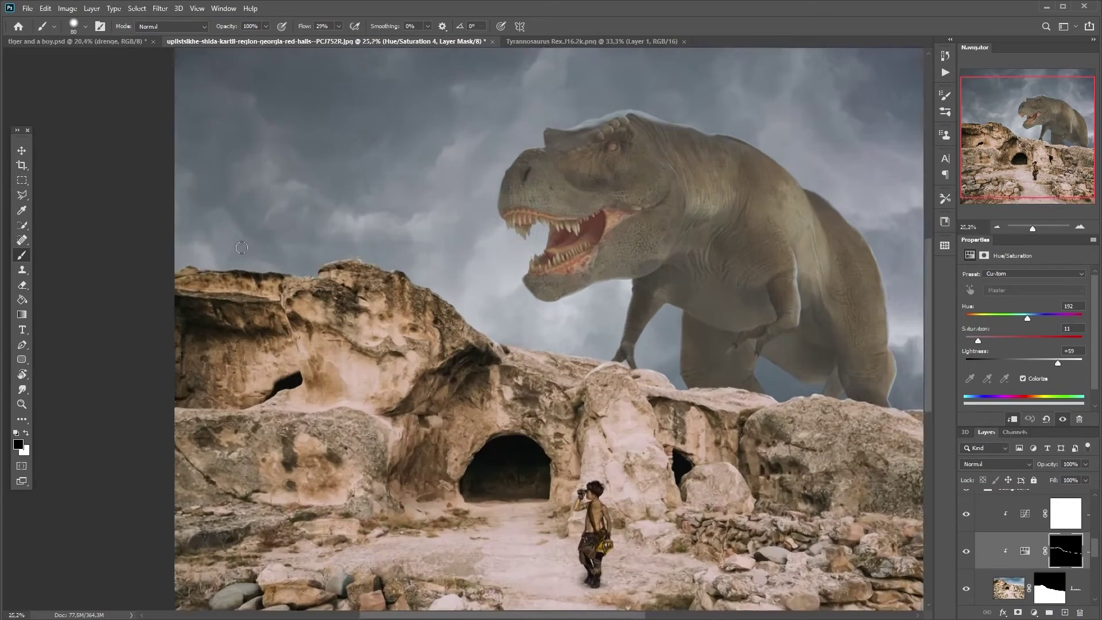
- Add a Color Balance adjustment clipped to the dinosaur layer with midtones at Cyan-Red -25 and Yellow-Blue +20
{"action": "scroll", "coordinate": [234, 297], "scroll_direction": "down", "scroll_amount": 2}
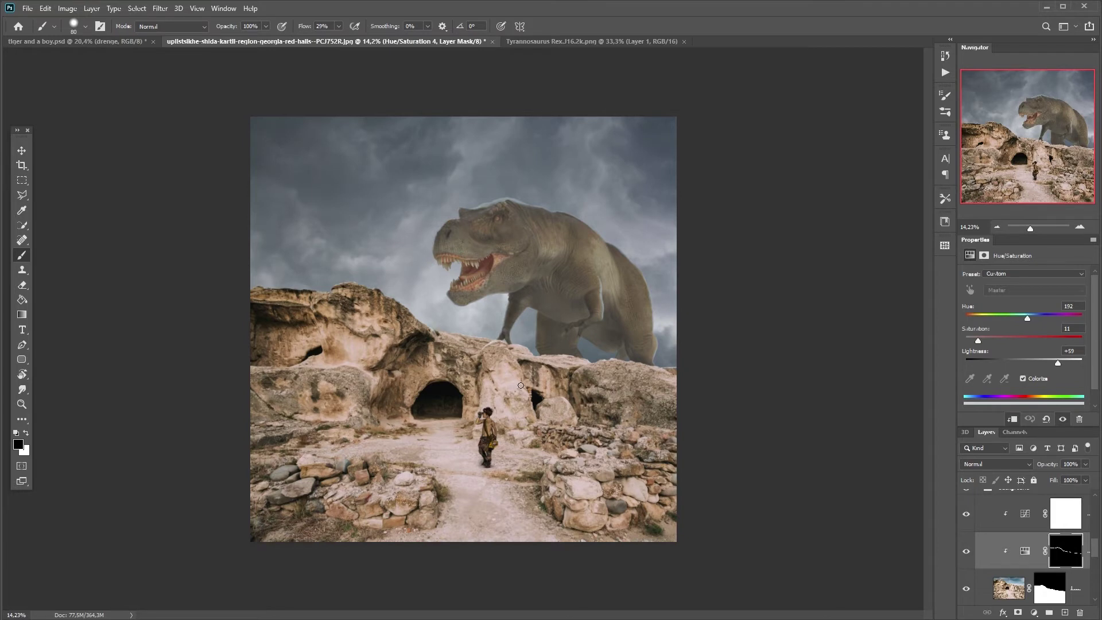
{"action": "scroll", "coordinate": [521, 385], "scroll_direction": "up", "scroll_amount": 3}
{"action": "scroll", "coordinate": [336, 372], "scroll_direction": "down", "scroll_amount": 2}
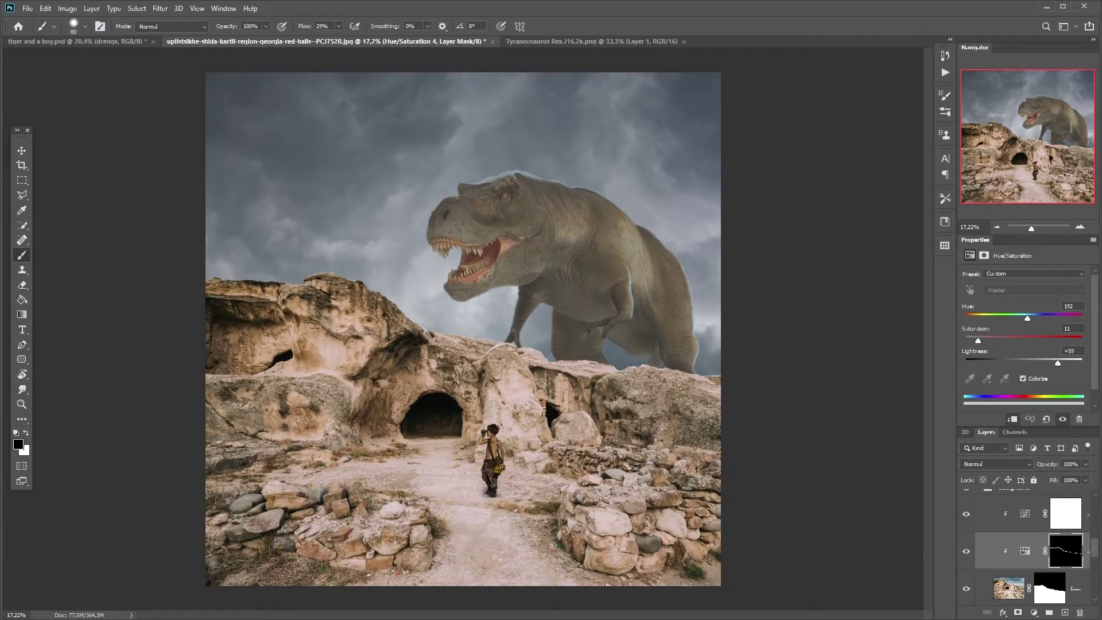
{"action": "scroll", "coordinate": [998, 540], "scroll_direction": "down", "scroll_amount": 5}
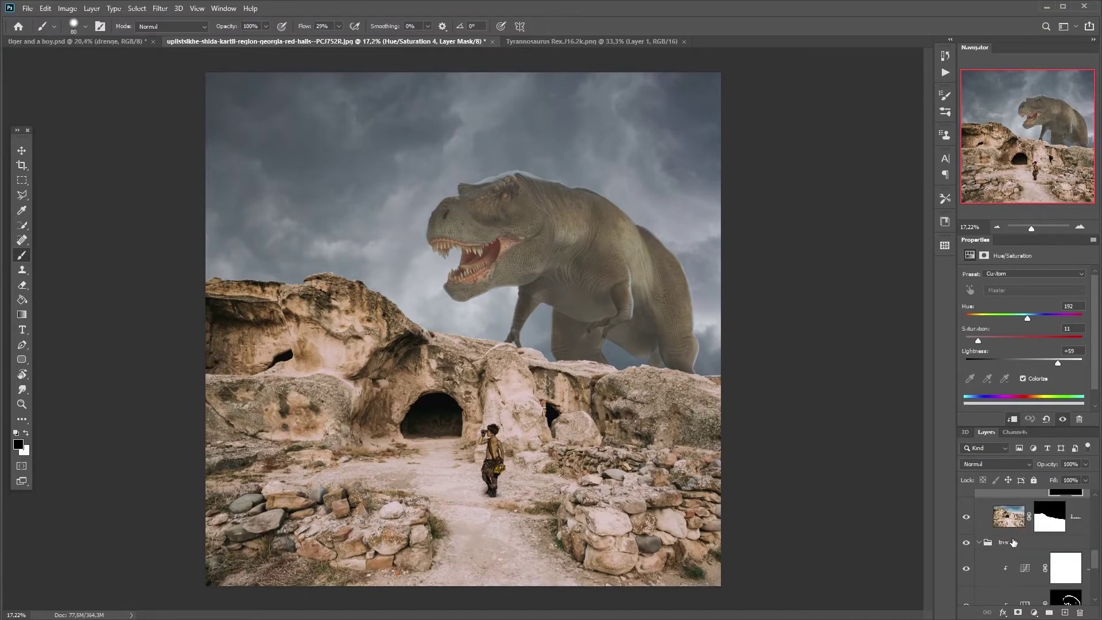
{"action": "scroll", "coordinate": [998, 540], "scroll_direction": "down", "scroll_amount": 2}
{"action": "left_click", "coordinate": [1000, 564]}
{"action": "scroll", "coordinate": [652, 369], "scroll_direction": "down", "scroll_amount": 4}
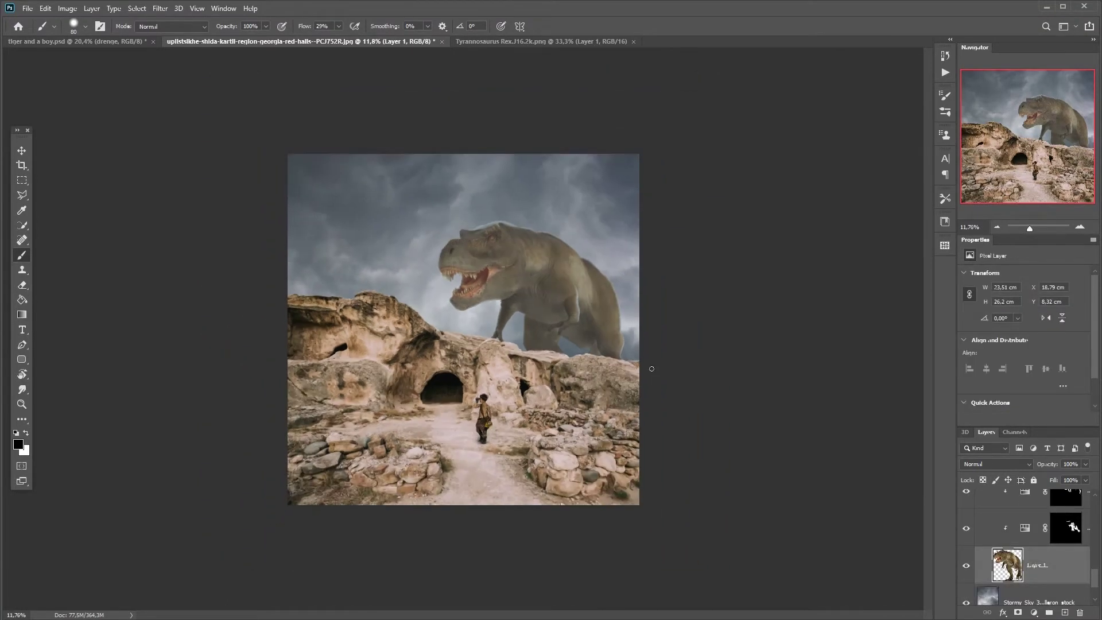
{"action": "scroll", "coordinate": [652, 369], "scroll_direction": "up", "scroll_amount": 2}
{"action": "left_click", "coordinate": [1033, 612]}
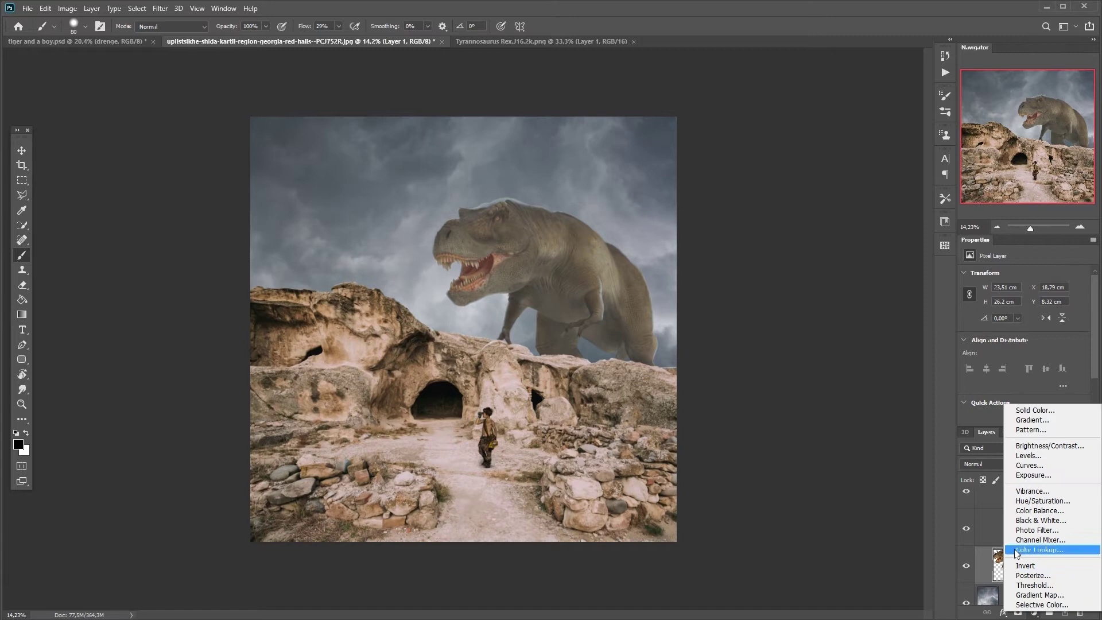
{"action": "left_click", "coordinate": [1035, 512]}
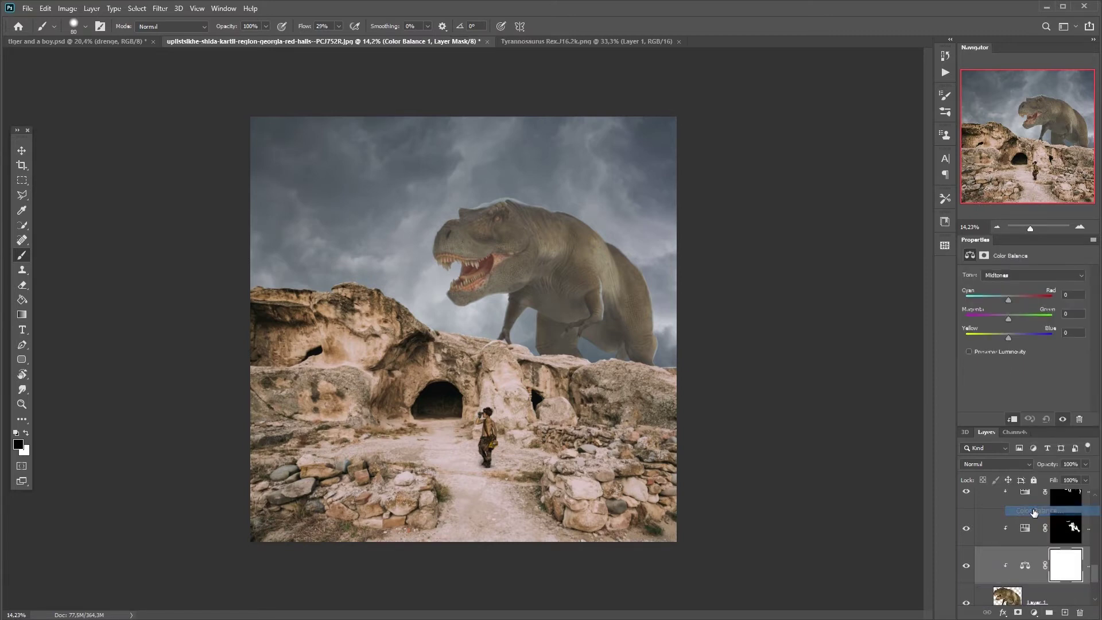
{"action": "left_click_drag", "start_coordinate": [1004, 339], "coordinate": [1016, 339]}
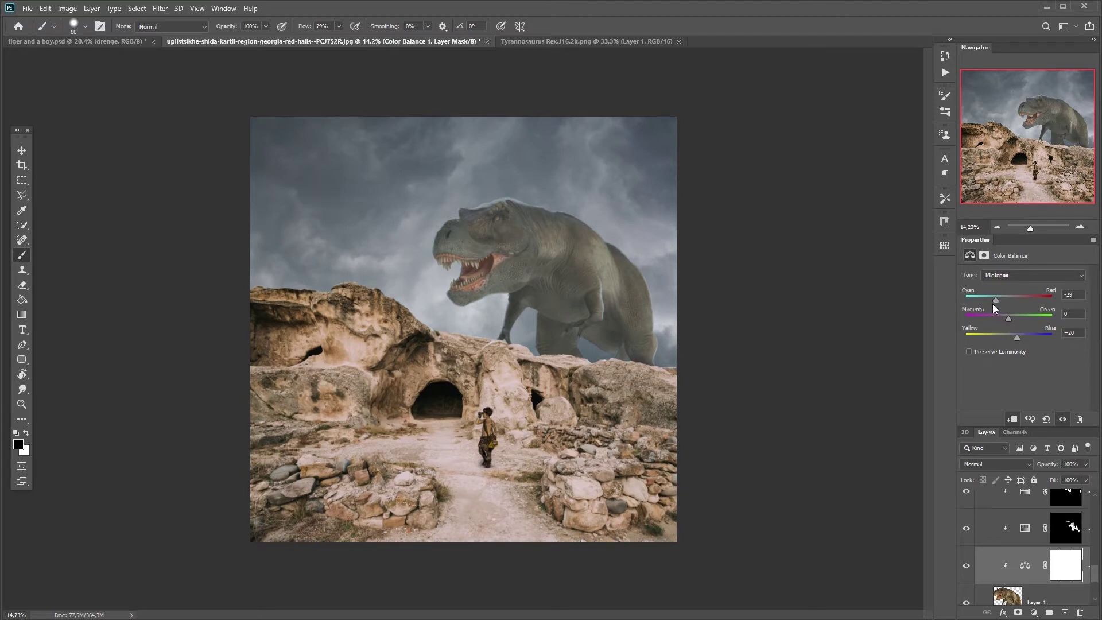
{"action": "left_click_drag", "start_coordinate": [997, 302], "coordinate": [998, 301]}
- Set the dinosaur's shadow Hue/Saturation adjustment to Lightness -60 and select the dinosaur's Curves adjustment above it
{"action": "scroll", "coordinate": [1029, 576], "scroll_direction": "up", "scroll_amount": 1}
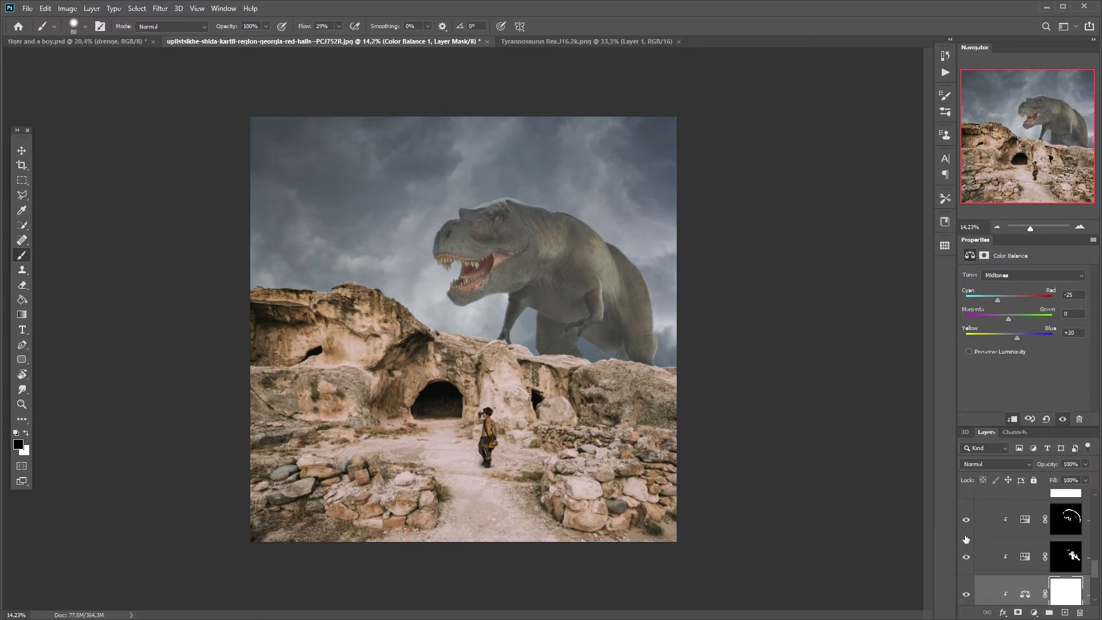
{"action": "left_click", "coordinate": [966, 523]}
{"action": "left_click", "coordinate": [966, 519]}
{"action": "left_click", "coordinate": [1031, 555]}
{"action": "mouse_move", "coordinate": [996, 363]}
{"action": "left_mouse_down"}
{"action": "mouse_move", "coordinate": [981, 364]}
{"action": "mouse_move", "coordinate": [990, 368]}
{"action": "left_mouse_up"}
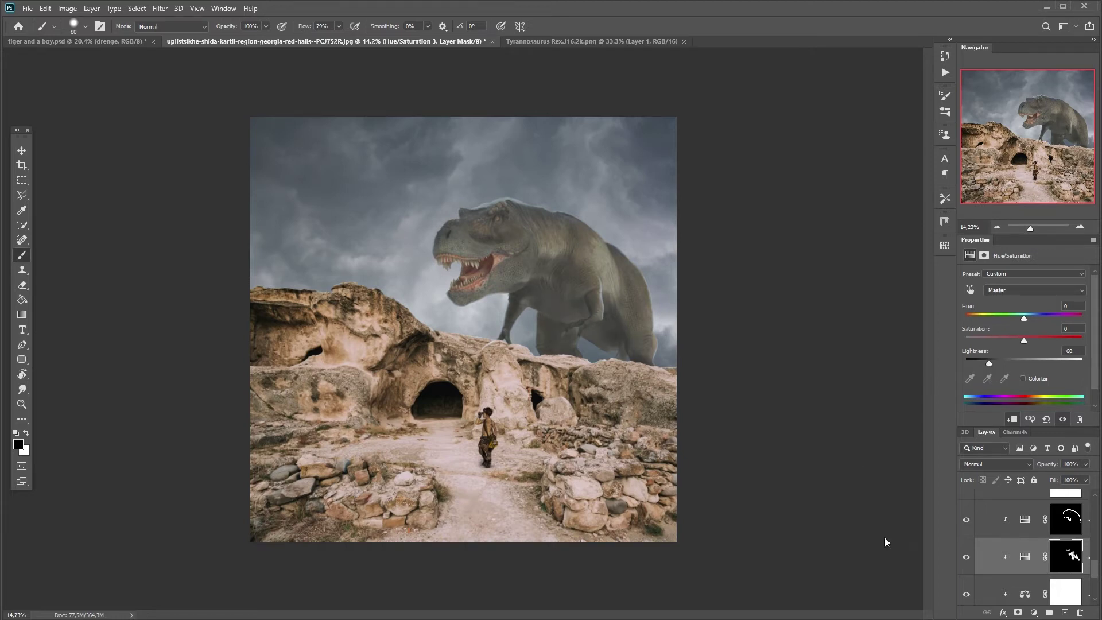
{"action": "scroll", "coordinate": [885, 541], "scroll_direction": "up", "scroll_amount": 1}
{"action": "scroll", "coordinate": [1020, 532], "scroll_direction": "up", "scroll_amount": 1}
{"action": "left_click", "coordinate": [1028, 519]}
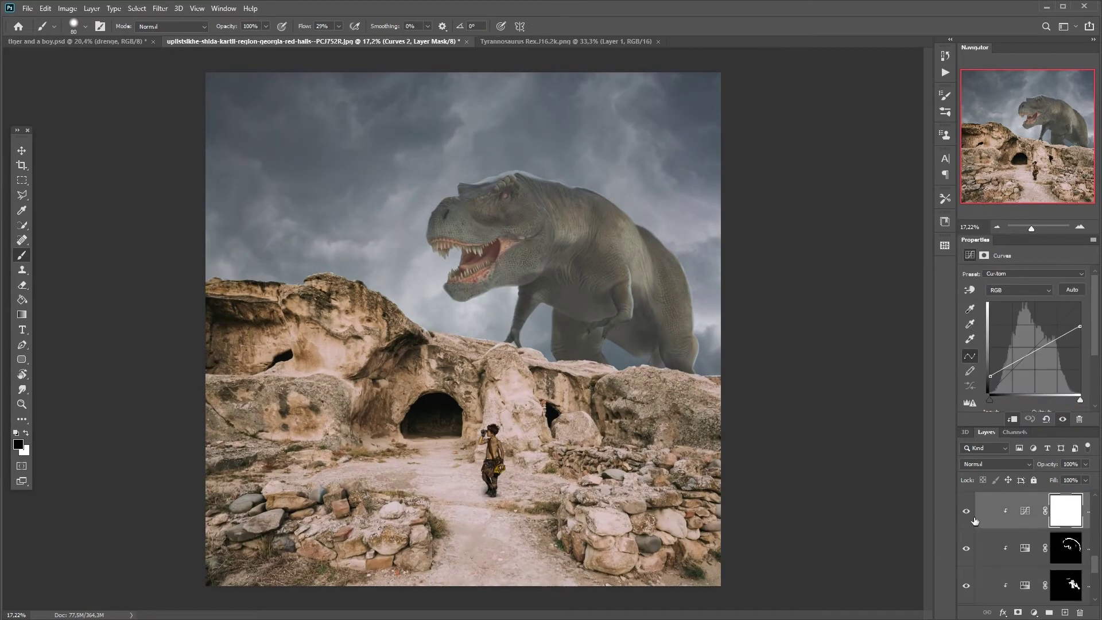
{"action": "scroll", "coordinate": [918, 545], "scroll_direction": "down", "scroll_amount": 1}
{"action": "key", "text": "ctrl+n"}
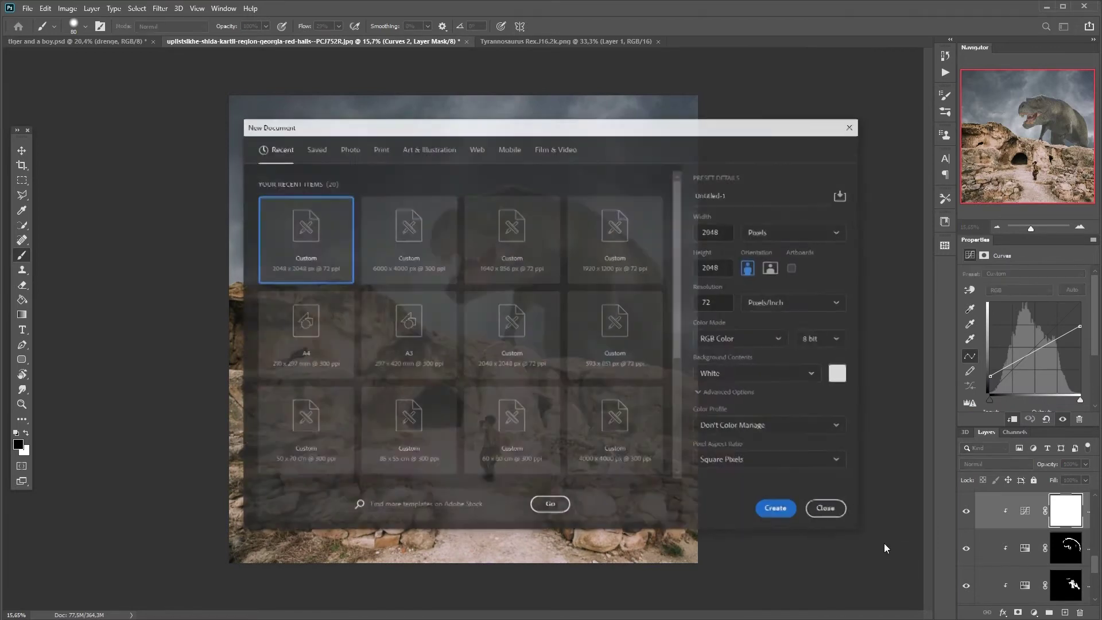
{"action": "left_click", "coordinate": [826, 507]}
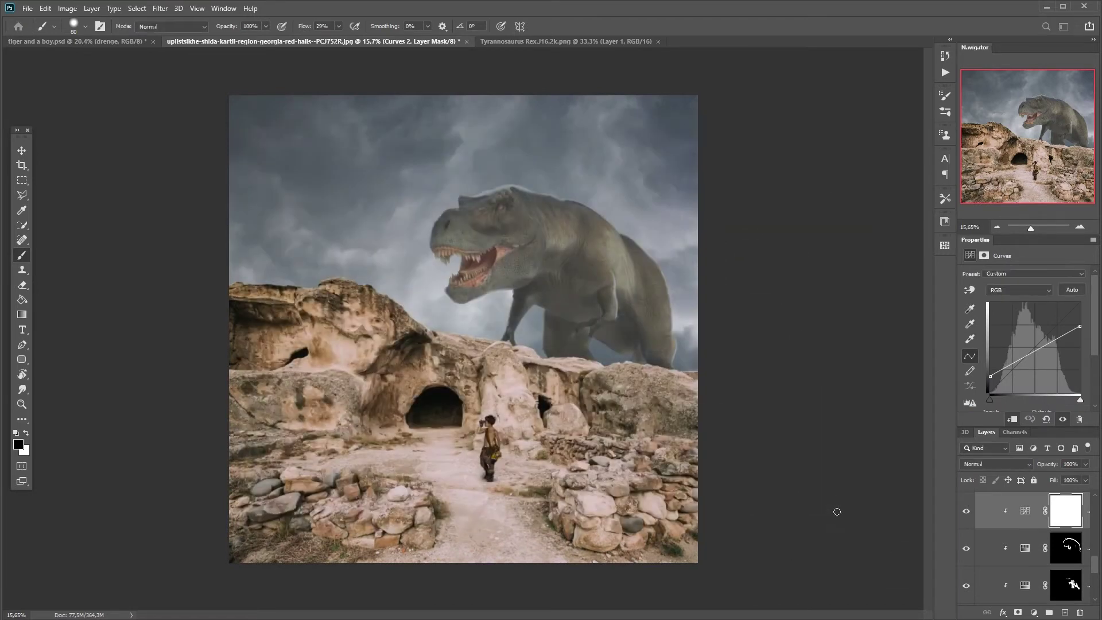
{"action": "key", "text": "Delete"}
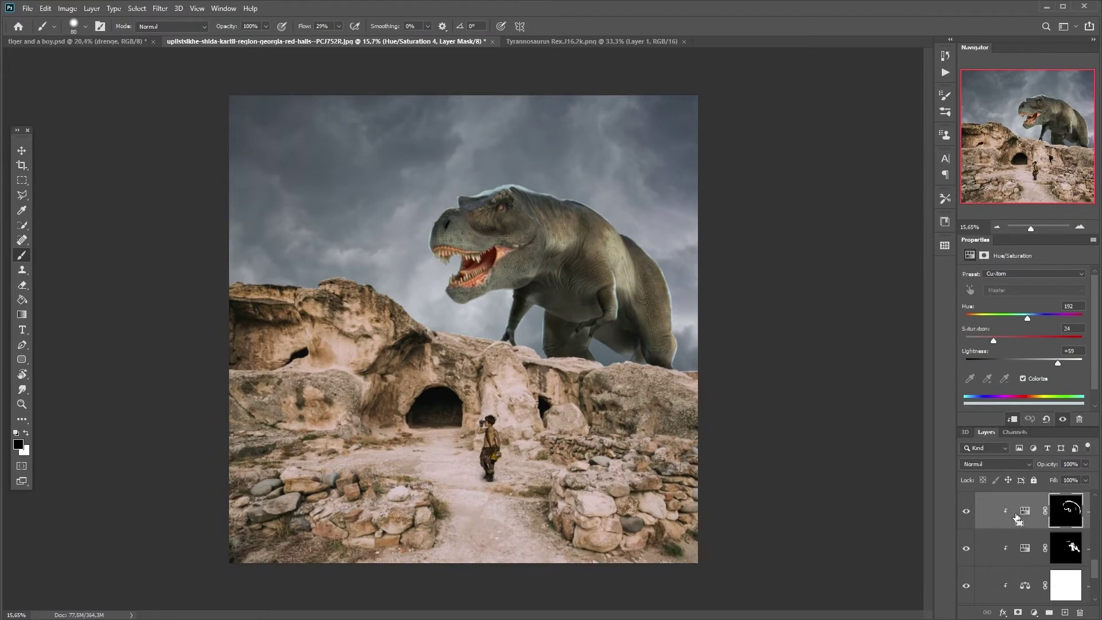
{"action": "key", "text": "ctrl+z"}
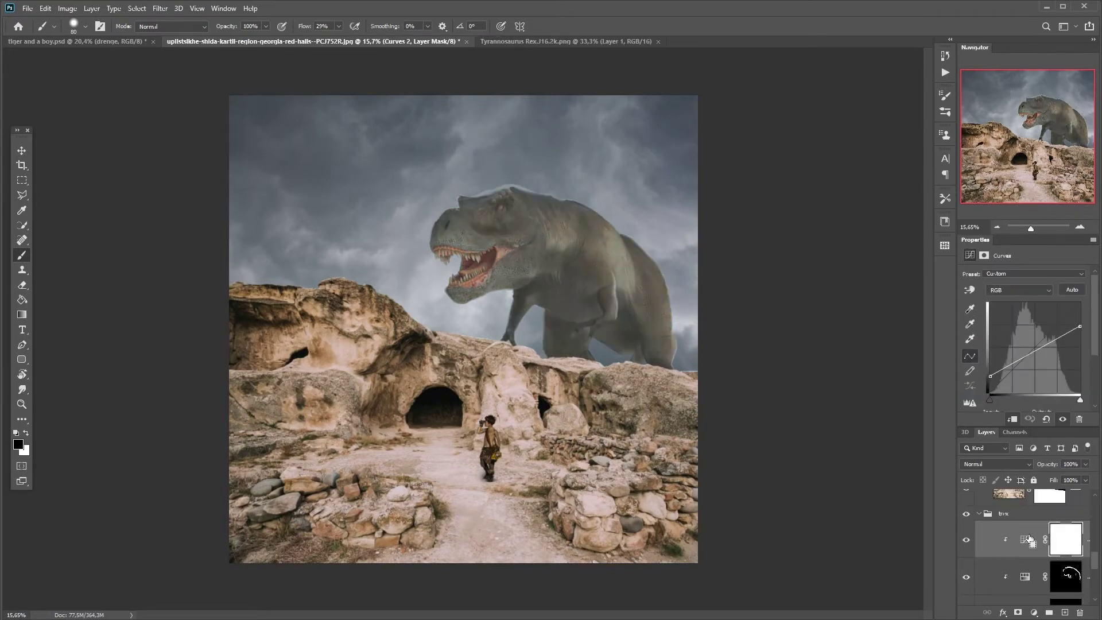
{"action": "key", "text": "ctrl+n"}
{"action": "left_click", "coordinate": [820, 509]}
- Create a layer named pewl in Overlay mode above the dinosaur's Curves adjustment and clip it to the layers below
{"action": "key", "text": "ctrl+shift+n"}
{"action": "type", "text": "pewl"}
{"action": "left_click", "coordinate": [587, 456]}
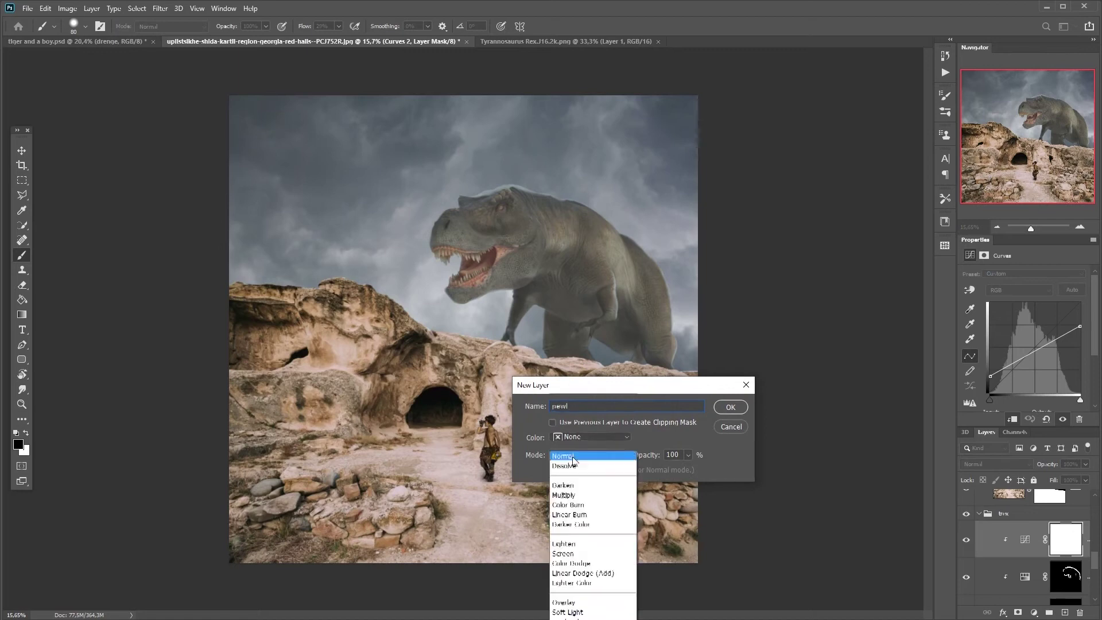
{"action": "key", "text": "Escape"}
{"action": "key", "text": "Return"}
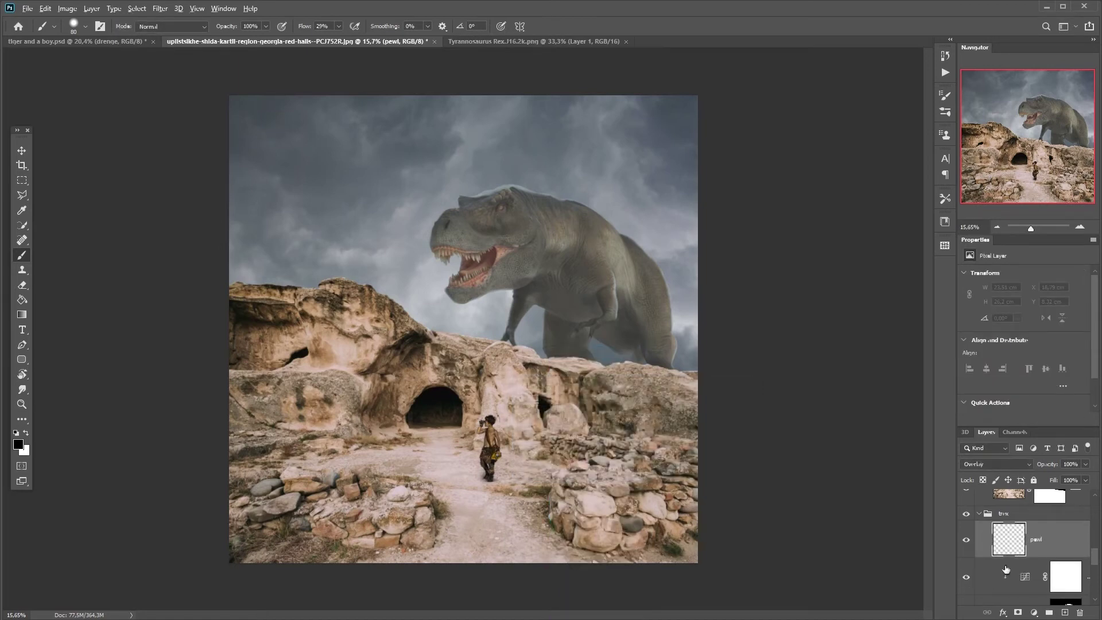
{"action": "left_click", "coordinate": [1006, 570], "text": "alt"}
- Set the brush flow to 4% and paint soft black shading over the dinosaur's forearm, belly and legs with varying brush sizes
{"action": "scroll", "coordinate": [458, 360], "scroll_direction": "up", "scroll_amount": 5}
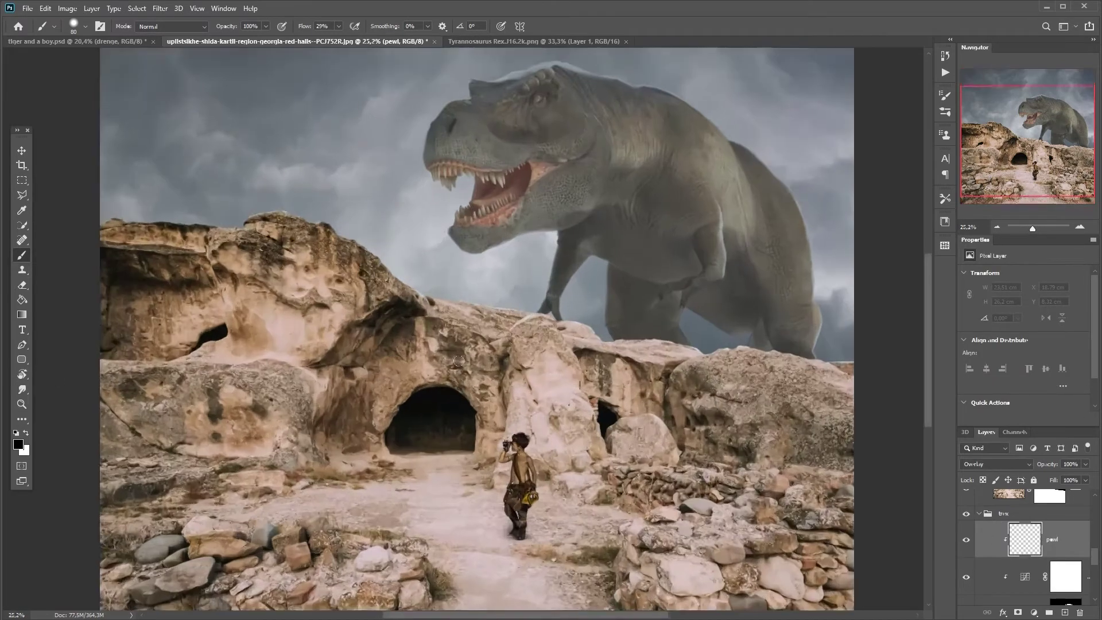
{"action": "scroll", "coordinate": [459, 360], "scroll_direction": "up", "scroll_amount": 2}
{"action": "left_click_drag", "start_coordinate": [305, 27], "coordinate": [291, 29]}
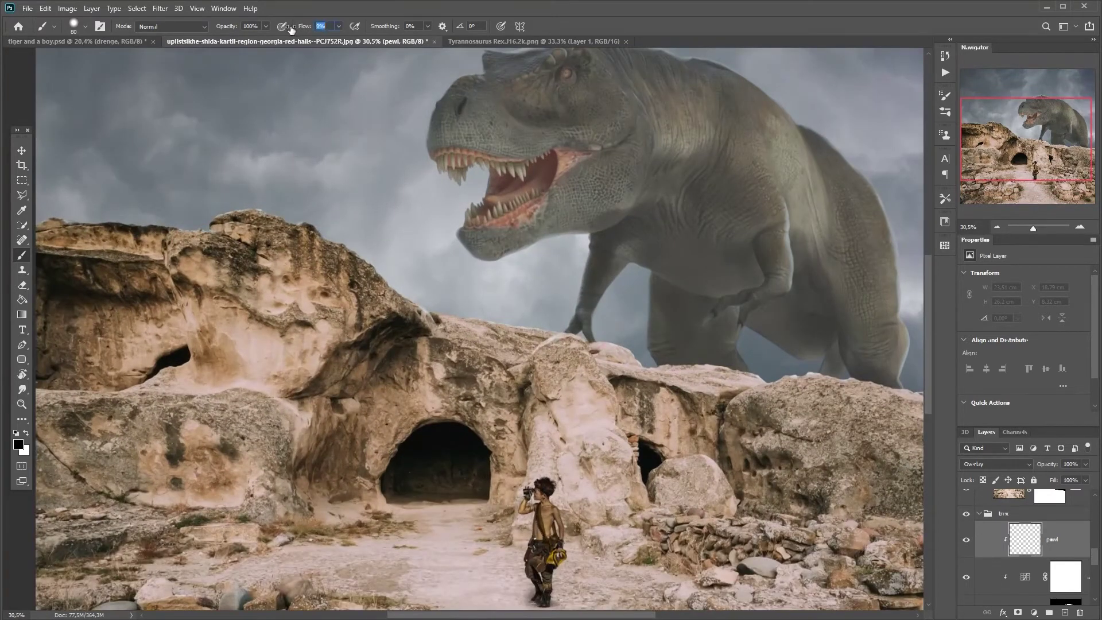
{"action": "scroll", "coordinate": [789, 284], "scroll_direction": "up", "scroll_amount": 3}
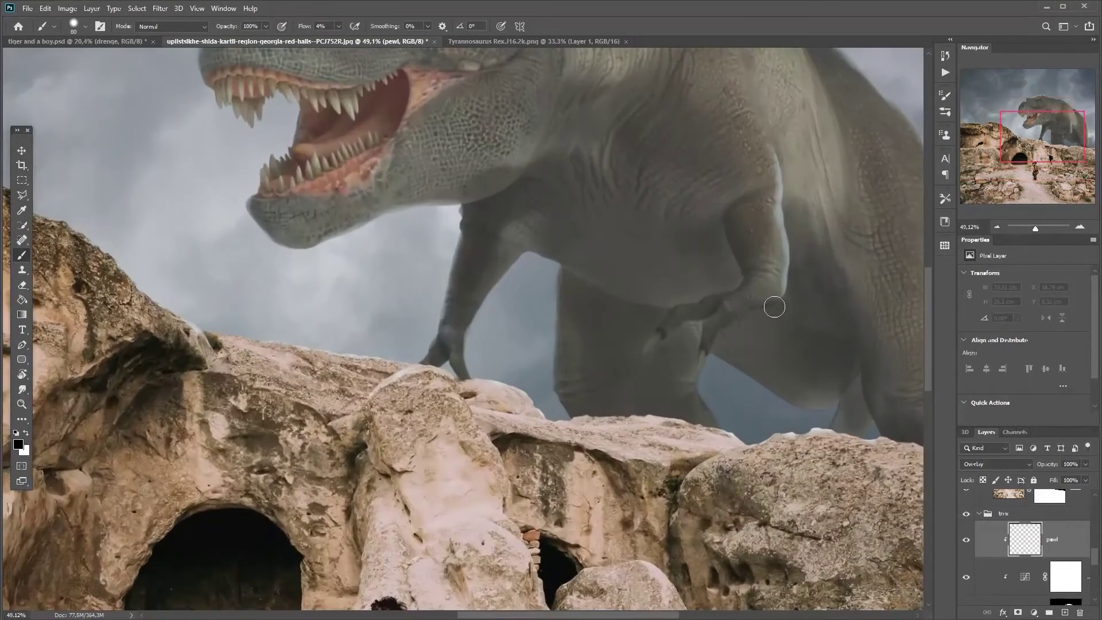
{"action": "left_click_drag", "start_coordinate": [772, 305], "coordinate": [640, 258]}
{"action": "mouse_move", "coordinate": [685, 338]}
{"action": "left_mouse_down"}
{"action": "mouse_move", "coordinate": [618, 295]}
{"action": "mouse_move", "coordinate": [674, 332]}
{"action": "mouse_move", "coordinate": [683, 307]}
{"action": "mouse_move", "coordinate": [701, 310]}
{"action": "mouse_move", "coordinate": [713, 259]}
{"action": "mouse_move", "coordinate": [714, 288]}
{"action": "mouse_move", "coordinate": [695, 257]}
{"action": "mouse_move", "coordinate": [781, 394]}
{"action": "mouse_move", "coordinate": [762, 326]}
{"action": "mouse_move", "coordinate": [789, 397]}
{"action": "mouse_move", "coordinate": [745, 400]}
{"action": "mouse_move", "coordinate": [770, 421]}
{"action": "left_mouse_up"}
{"action": "key", "text": "bracketright"}
{"action": "key", "text": "bracketright"}
{"action": "key", "text": "bracketright"}
{"action": "key", "text": "bracketright"}
{"action": "left_click_drag", "start_coordinate": [611, 290], "coordinate": [715, 354]}
{"action": "mouse_move", "coordinate": [585, 387]}
{"action": "left_mouse_down"}
{"action": "mouse_move", "coordinate": [562, 416]}
{"action": "mouse_move", "coordinate": [580, 380]}
{"action": "mouse_move", "coordinate": [649, 458]}
{"action": "mouse_move", "coordinate": [633, 426]}
{"action": "mouse_move", "coordinate": [577, 400]}
{"action": "mouse_move", "coordinate": [570, 335]}
{"action": "mouse_move", "coordinate": [624, 326]}
{"action": "mouse_move", "coordinate": [512, 208]}
{"action": "mouse_move", "coordinate": [613, 296]}
{"action": "mouse_move", "coordinate": [540, 195]}
{"action": "mouse_move", "coordinate": [604, 267]}
{"action": "mouse_move", "coordinate": [670, 303]}
{"action": "mouse_move", "coordinate": [590, 190]}
{"action": "mouse_move", "coordinate": [469, 286]}
{"action": "mouse_move", "coordinate": [522, 242]}
{"action": "mouse_move", "coordinate": [679, 235]}
{"action": "mouse_move", "coordinate": [707, 277]}
{"action": "mouse_move", "coordinate": [681, 180]}
{"action": "left_mouse_up"}
{"action": "key", "text": "bracketright"}
{"action": "mouse_move", "coordinate": [753, 296]}
{"action": "left_mouse_down"}
{"action": "mouse_move", "coordinate": [712, 308]}
{"action": "mouse_move", "coordinate": [764, 359]}
{"action": "left_mouse_up"}
{"action": "mouse_move", "coordinate": [546, 283]}
{"action": "left_mouse_down"}
{"action": "mouse_move", "coordinate": [493, 258]}
{"action": "mouse_move", "coordinate": [534, 195]}
{"action": "left_mouse_up"}
{"action": "key", "text": "bracketleft"}
{"action": "mouse_move", "coordinate": [587, 243]}
{"action": "left_mouse_down"}
{"action": "mouse_move", "coordinate": [673, 338]}
{"action": "mouse_move", "coordinate": [620, 281]}
{"action": "mouse_move", "coordinate": [635, 236]}
{"action": "mouse_move", "coordinate": [615, 197]}
{"action": "mouse_move", "coordinate": [615, 339]}
{"action": "left_mouse_up"}
- Lower the pewl shading layer's opacity to 41%
{"action": "mouse_move", "coordinate": [1036, 228]}
{"action": "left_mouse_down"}
{"action": "mouse_move", "coordinate": [1021, 228]}
{"action": "mouse_move", "coordinate": [1031, 228]}
{"action": "left_mouse_up"}
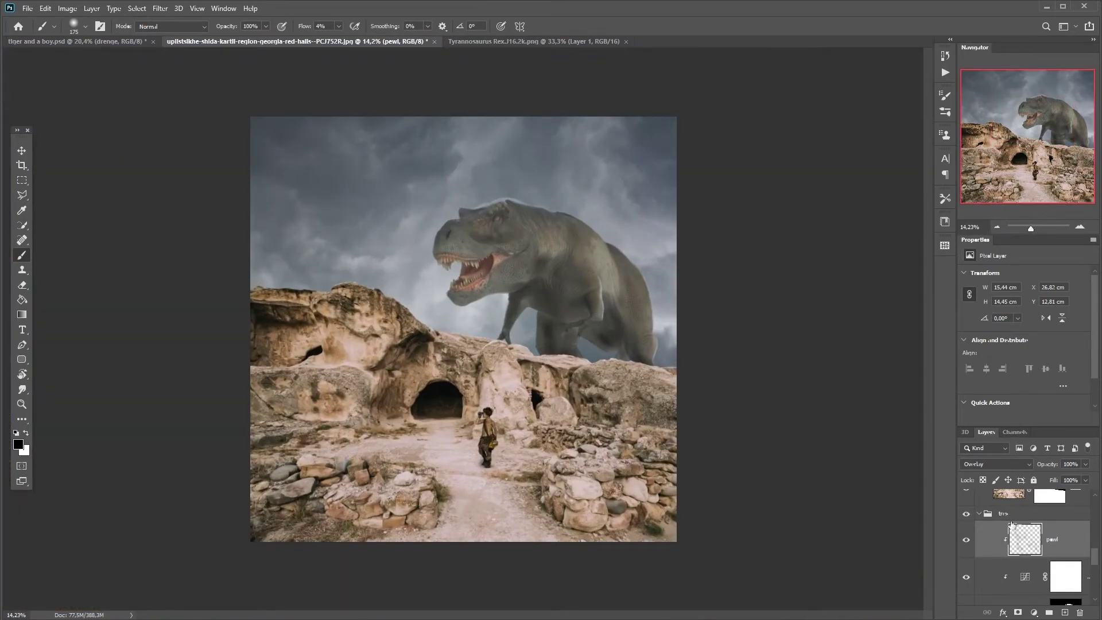
{"action": "left_click_drag", "start_coordinate": [1048, 467], "coordinate": [1013, 469]}
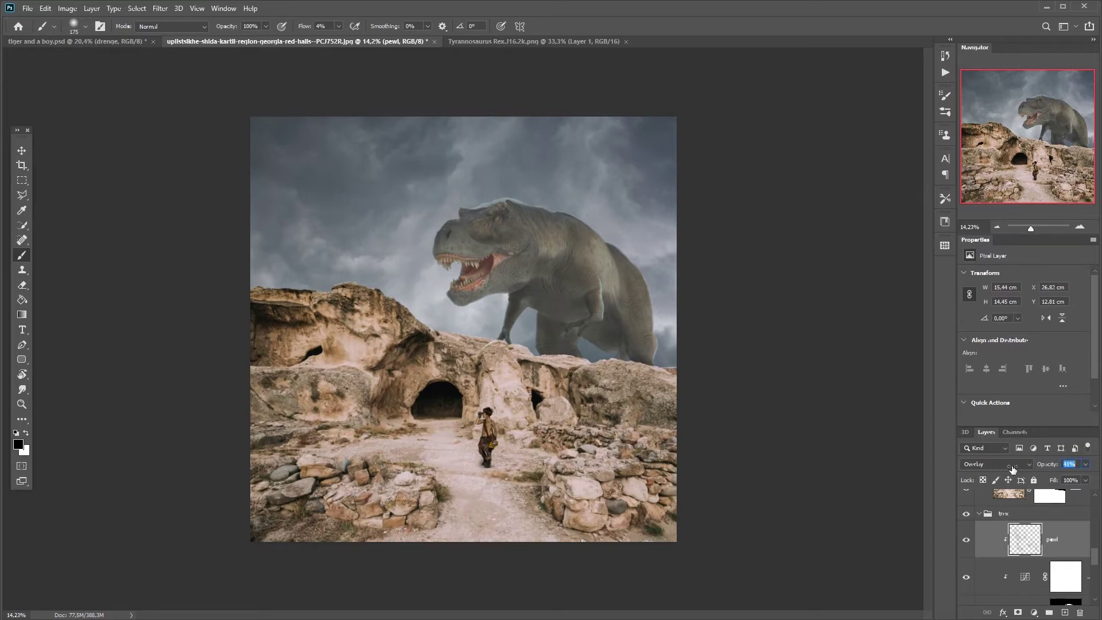
{"action": "scroll", "coordinate": [460, 406], "scroll_direction": "down", "scroll_amount": 1}
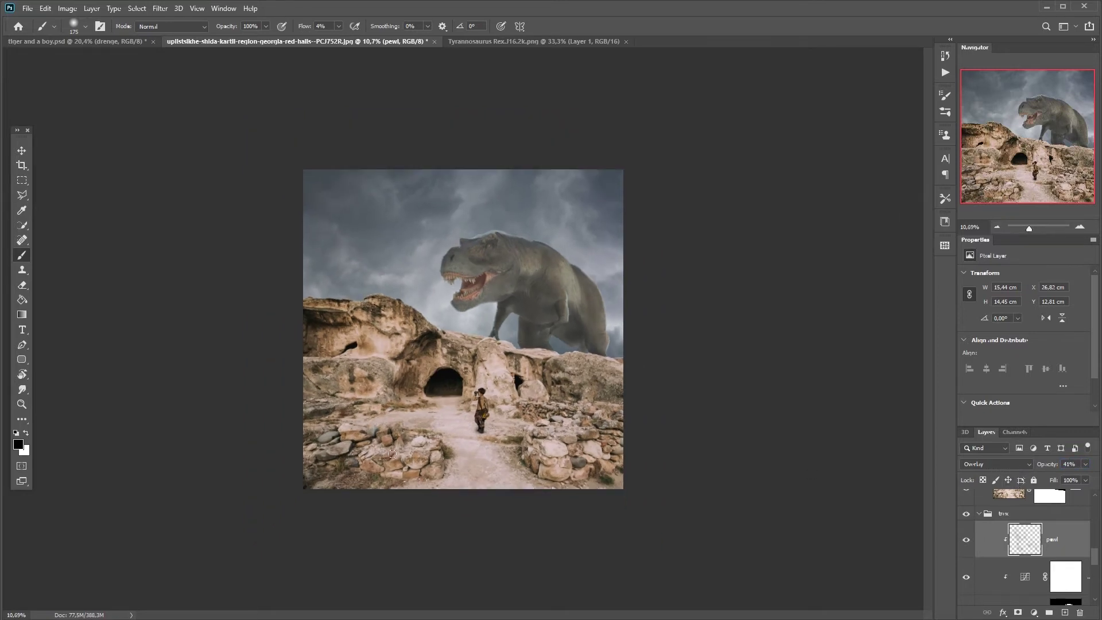
{"action": "scroll", "coordinate": [460, 406], "scroll_direction": "up", "scroll_amount": 2}
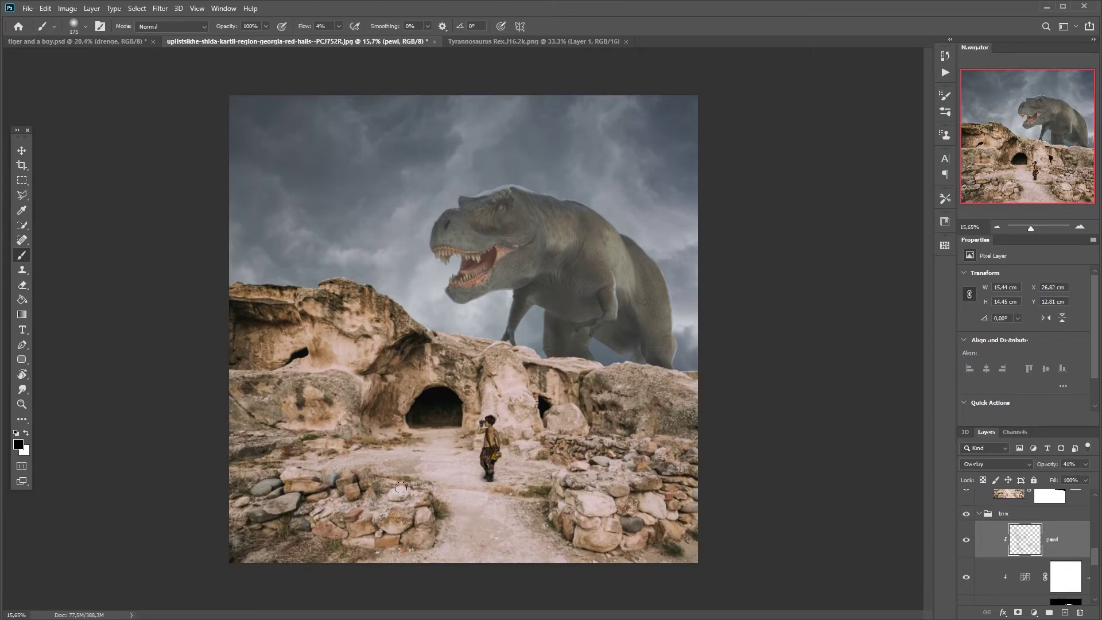
{"action": "scroll", "coordinate": [402, 488], "scroll_direction": "up", "scroll_amount": 1}
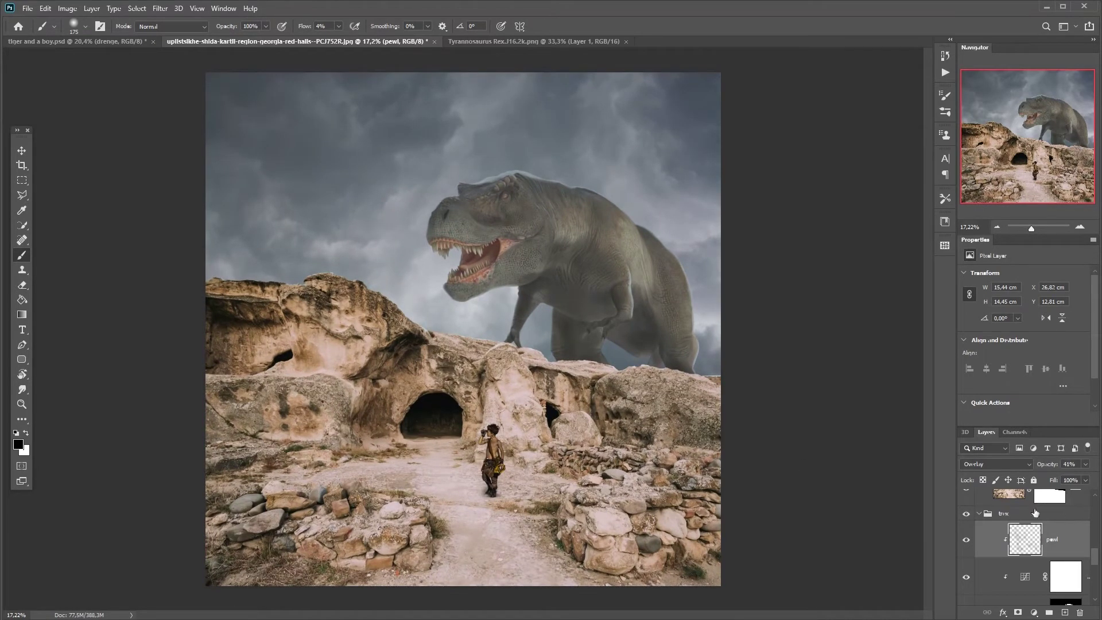
- Collapse the trex group, add a Curves adjustment clipped to the visible stormy sky layer, and pull its shadows down
{"action": "left_click", "coordinate": [979, 513]}
{"action": "left_click", "coordinate": [988, 554]}
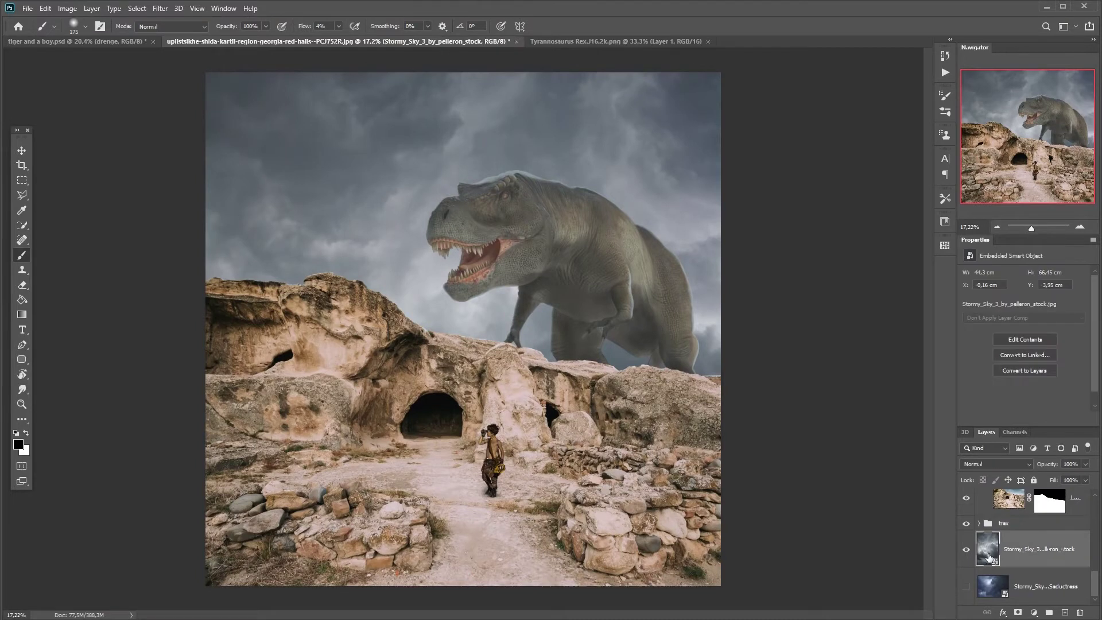
{"action": "scroll", "coordinate": [522, 482], "scroll_direction": "down", "scroll_amount": 3}
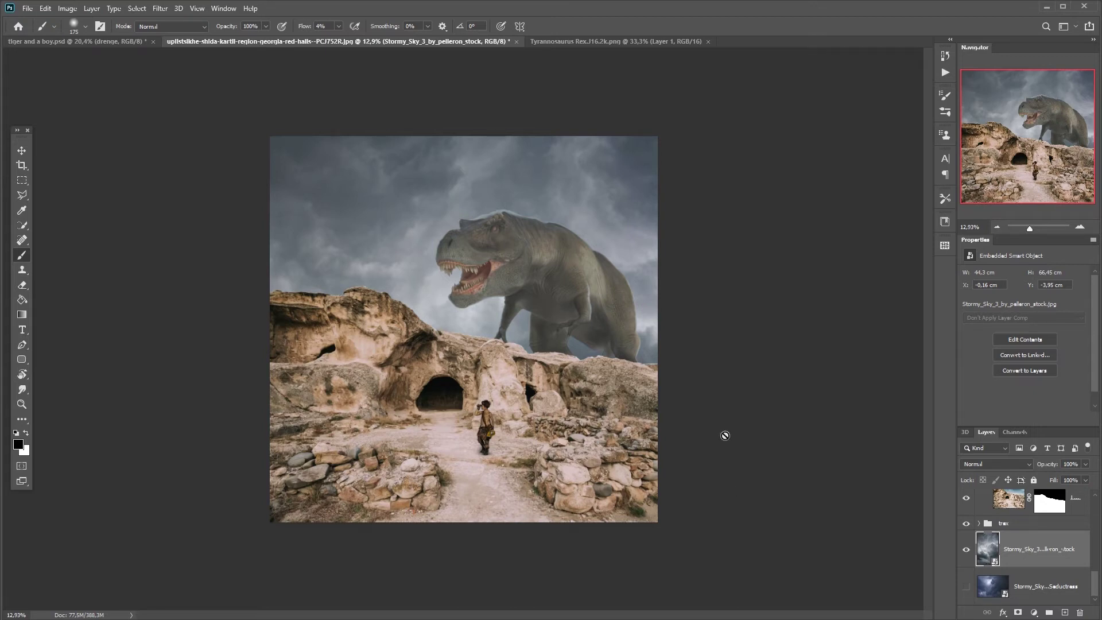
{"action": "left_click", "coordinate": [1035, 612]}
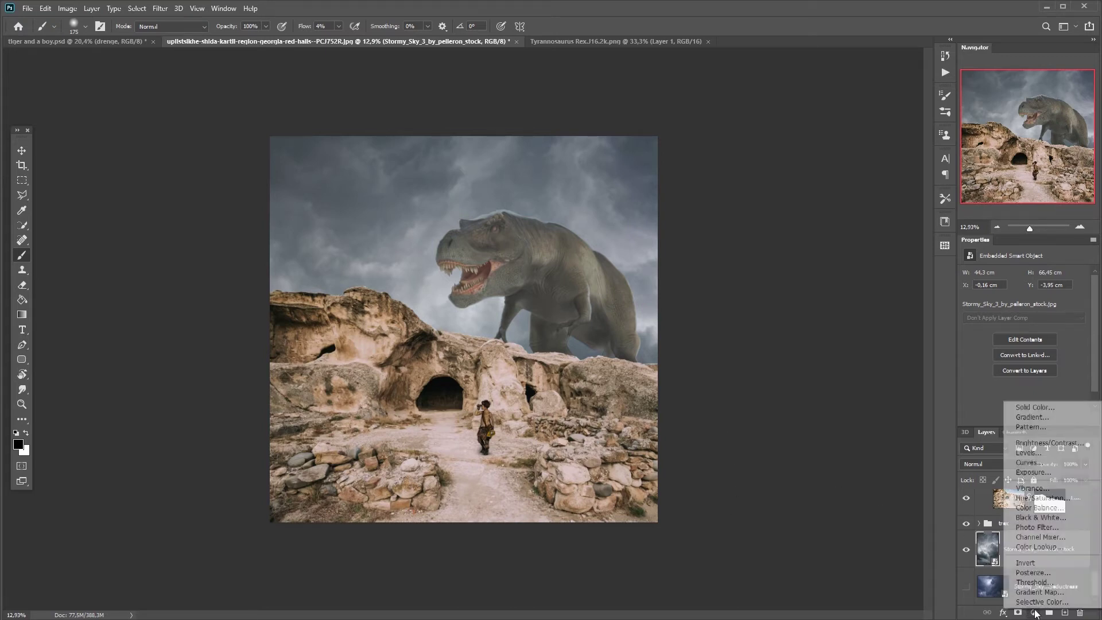
{"action": "left_click", "coordinate": [1031, 462]}
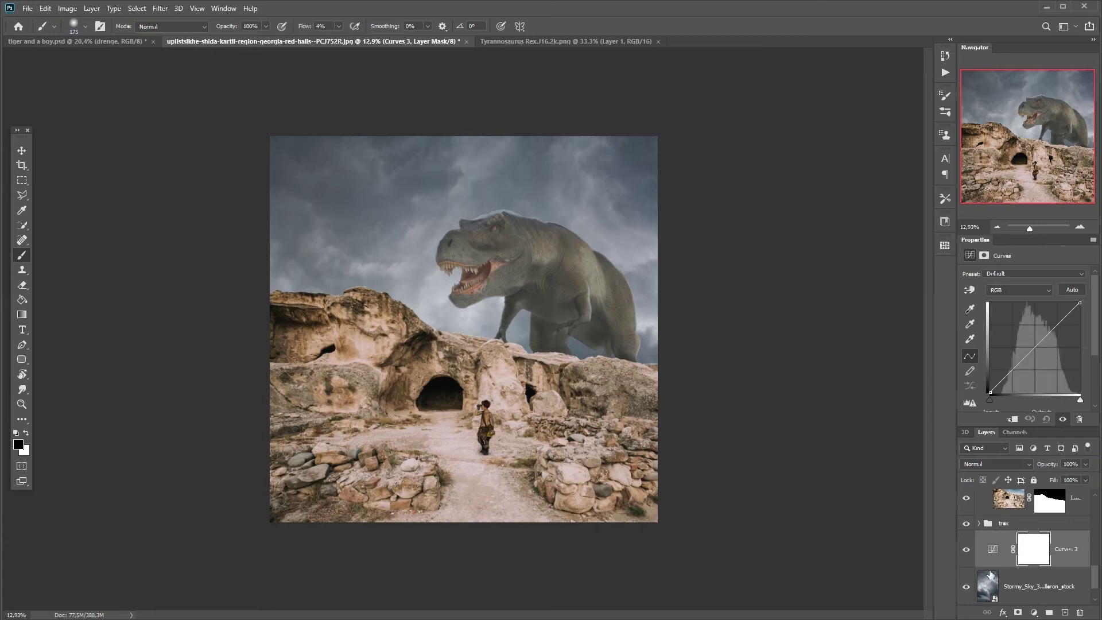
{"action": "left_click", "coordinate": [996, 568], "text": "alt"}
{"action": "left_click_drag", "start_coordinate": [1012, 371], "coordinate": [1015, 377]}
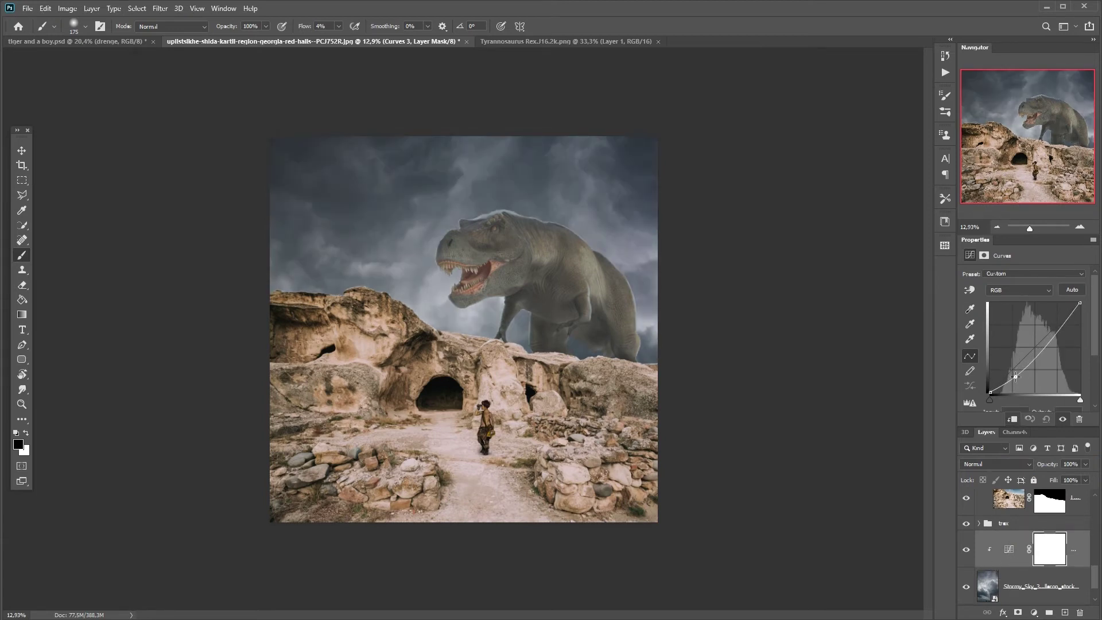
- Shape the sky's curve into a gentle S with lifted highlights and compare the sky with and without it
{"action": "left_click_drag", "start_coordinate": [1056, 333], "coordinate": [1048, 334]}
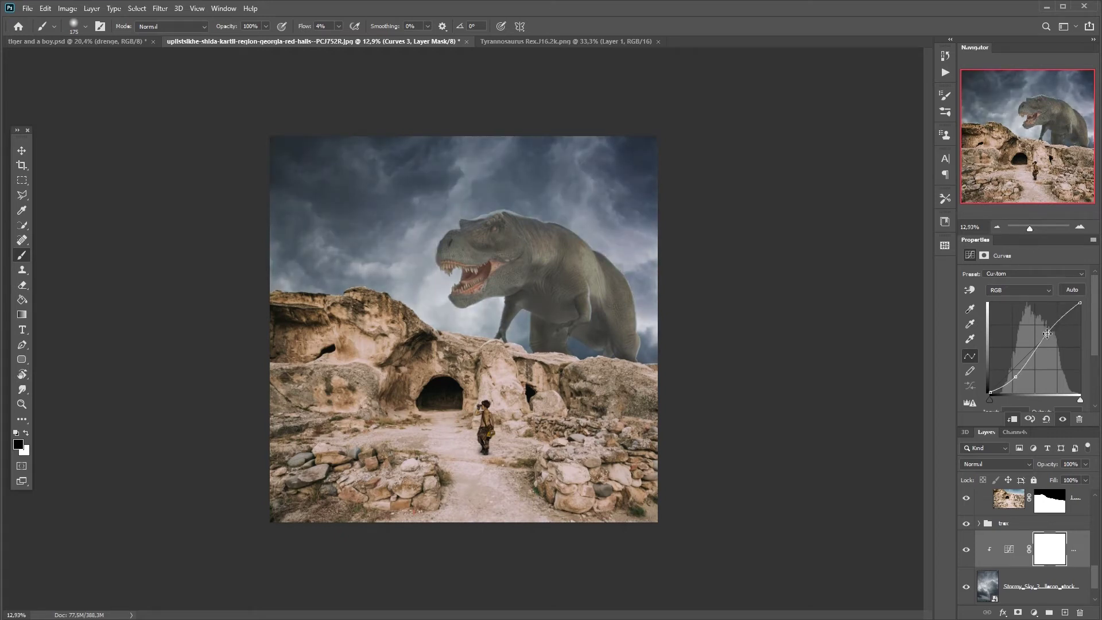
{"action": "left_click_drag", "start_coordinate": [1013, 377], "coordinate": [1004, 380]}
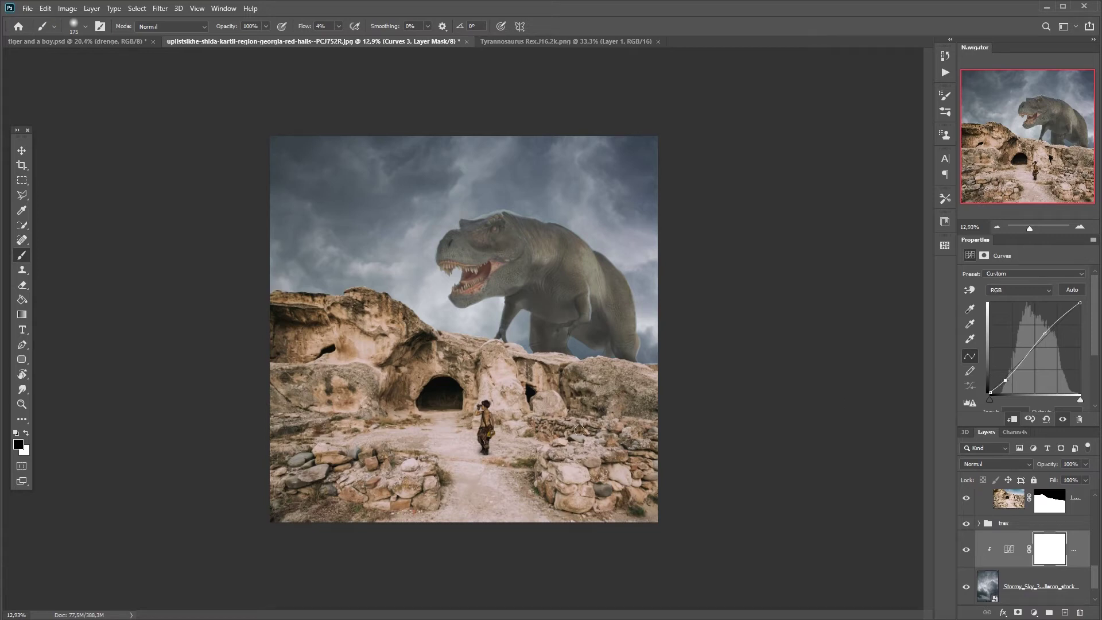
{"action": "left_click_drag", "start_coordinate": [1042, 335], "coordinate": [1050, 322]}
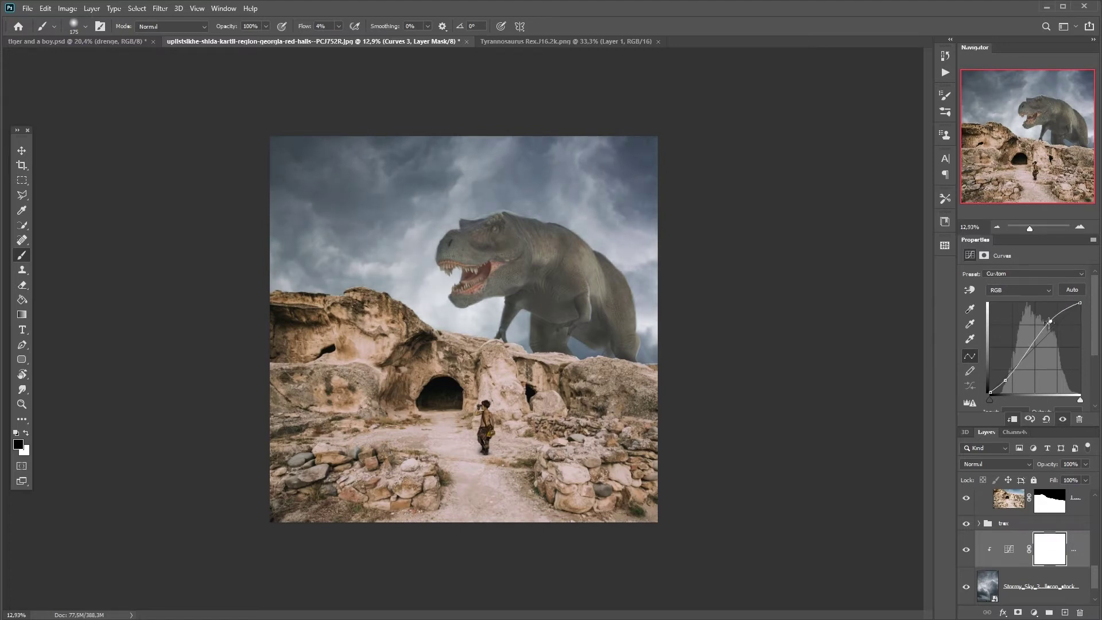
{"action": "left_click_drag", "start_coordinate": [1049, 322], "coordinate": [1048, 326]}
{"action": "left_click", "coordinate": [966, 549]}
{"action": "left_click", "coordinate": [966, 549]}
- Paint black over the sky's left side on the Curves mask with a 1300 px brush, setting its flow to 15%
{"action": "left_click", "coordinate": [1050, 550]}
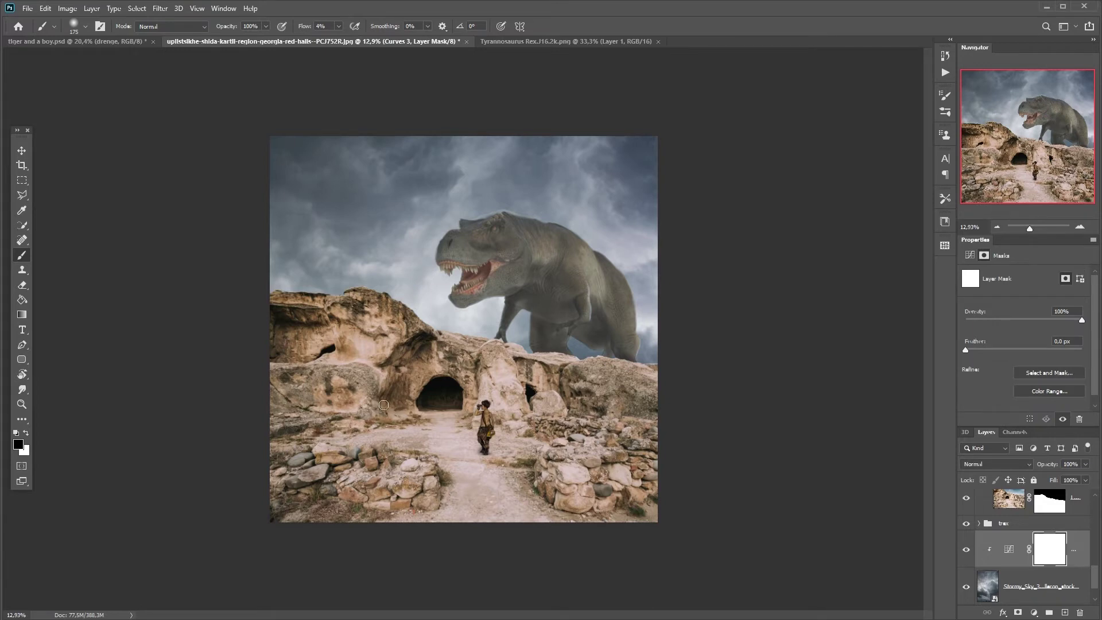
{"action": "key", "text": "bracketright"}
{"action": "key", "text": "bracketright"}
{"action": "key", "text": "bracketright"}
{"action": "key", "text": "bracketright"}
{"action": "key", "text": "bracketright"}
{"action": "key", "text": "bracketright"}
{"action": "key", "text": "bracketright"}
{"action": "key", "text": "bracketright"}
{"action": "left_click_drag", "start_coordinate": [320, 167], "coordinate": [346, 115]}
{"action": "key", "text": "shift+1"}
{"action": "key", "text": "shift+5"}
{"action": "left_click_drag", "start_coordinate": [266, 246], "coordinate": [287, 368]}
- Add a Color Balance adjustment clipped to the rock layer and shift its midtones toward cyan with Yellow-Blue at +15
{"action": "left_click", "coordinate": [1034, 613]}
{"action": "left_click", "coordinate": [998, 519]}
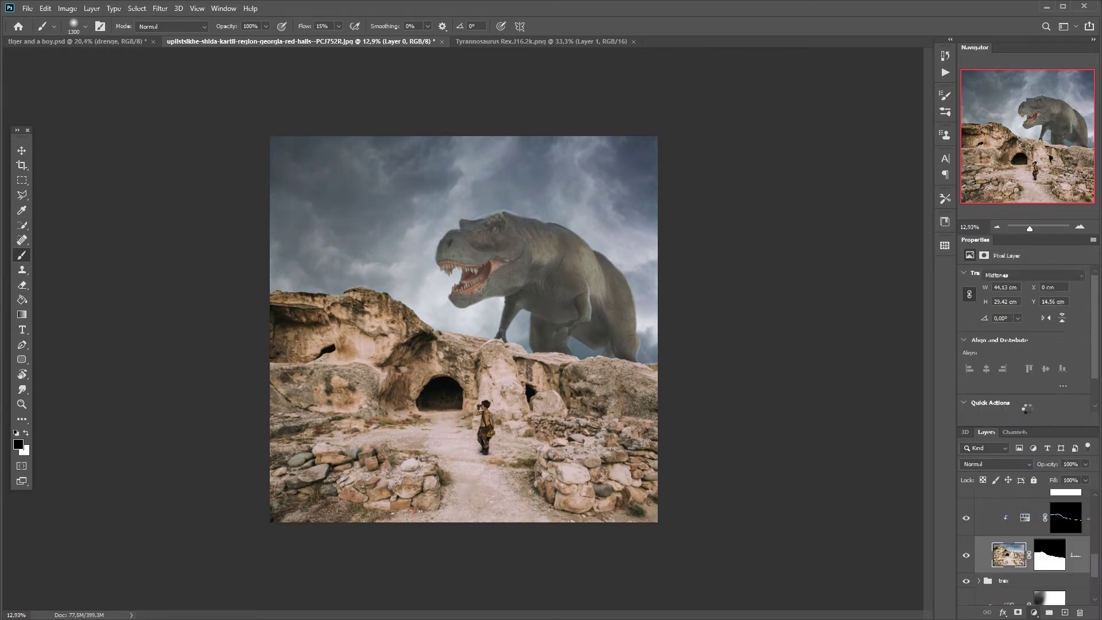
{"action": "left_click_drag", "start_coordinate": [1011, 339], "coordinate": [1015, 339]}
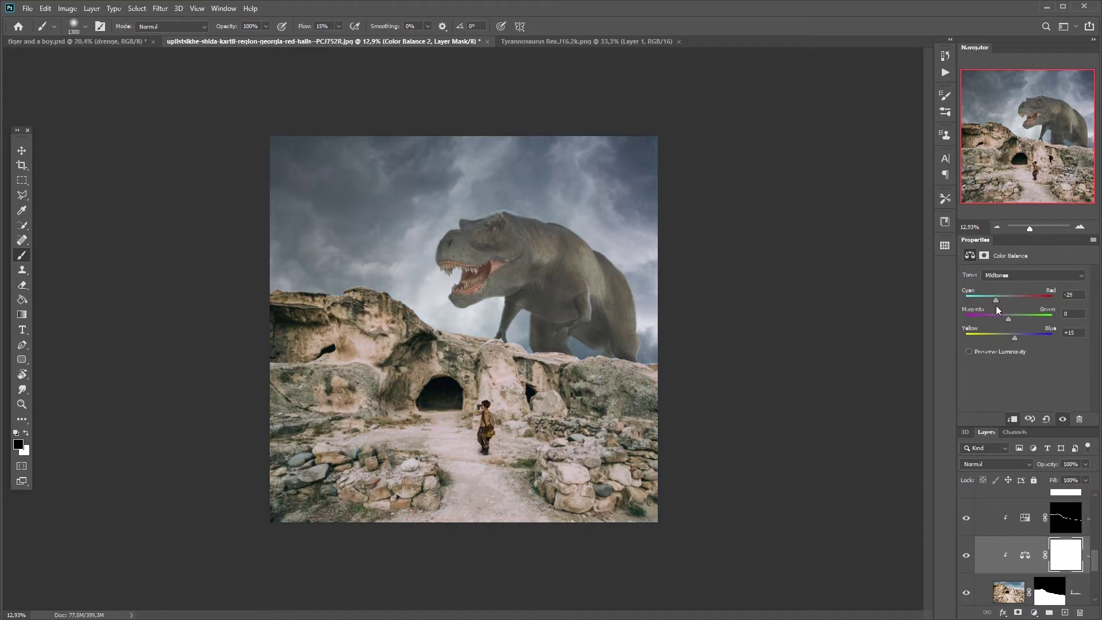
- Set the rock layer's Color Balance shadows to -9 on Cyan-Red and +39 on Yellow-Blue
{"action": "left_click", "coordinate": [999, 278]}
{"action": "left_click", "coordinate": [999, 287]}
{"action": "left_click_drag", "start_coordinate": [1000, 301], "coordinate": [1022, 334]}
- Add a Curves adjustment clipped to the rock layer, darken its midtones, lower the white output, and compare the rocks with and without it
{"action": "left_click", "coordinate": [1034, 612]}
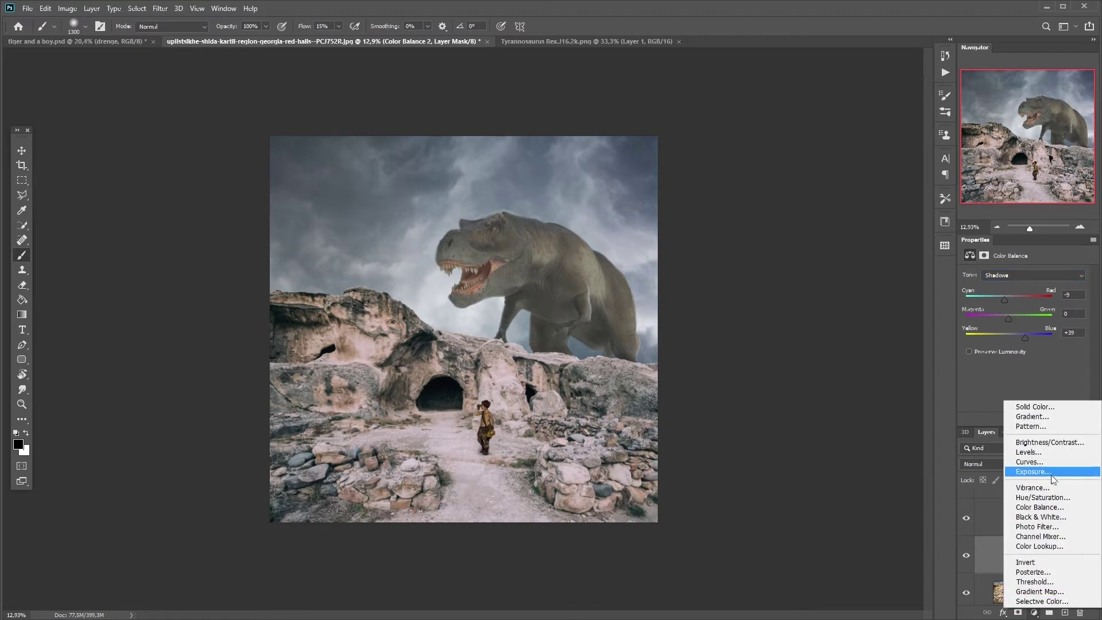
{"action": "left_click", "coordinate": [1029, 461]}
{"action": "left_click_drag", "start_coordinate": [1042, 347], "coordinate": [1042, 351]}
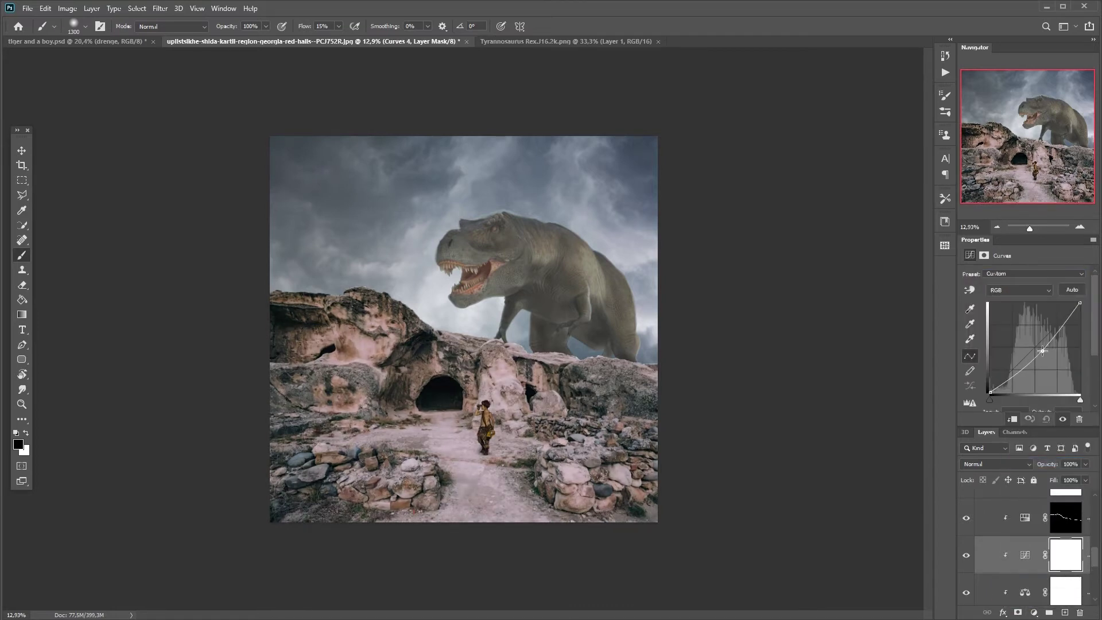
{"action": "left_click_drag", "start_coordinate": [1080, 303], "coordinate": [1036, 362]}
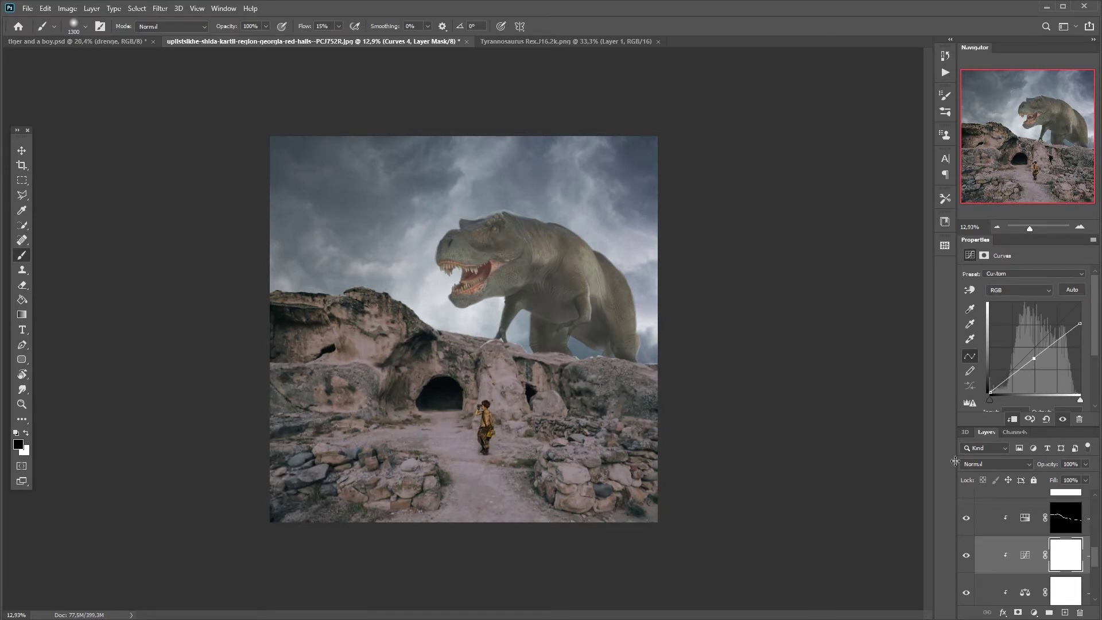
{"action": "left_click", "coordinate": [962, 559]}
{"action": "left_click", "coordinate": [961, 562]}
{"action": "left_click", "coordinate": [960, 561]}
- Paint black at 15% flow on the rock Curves mask along the upper ridge to bring back its brightness
{"action": "scroll", "coordinate": [464, 329], "scroll_direction": "up", "scroll_amount": 3}
{"action": "key", "text": "x"}
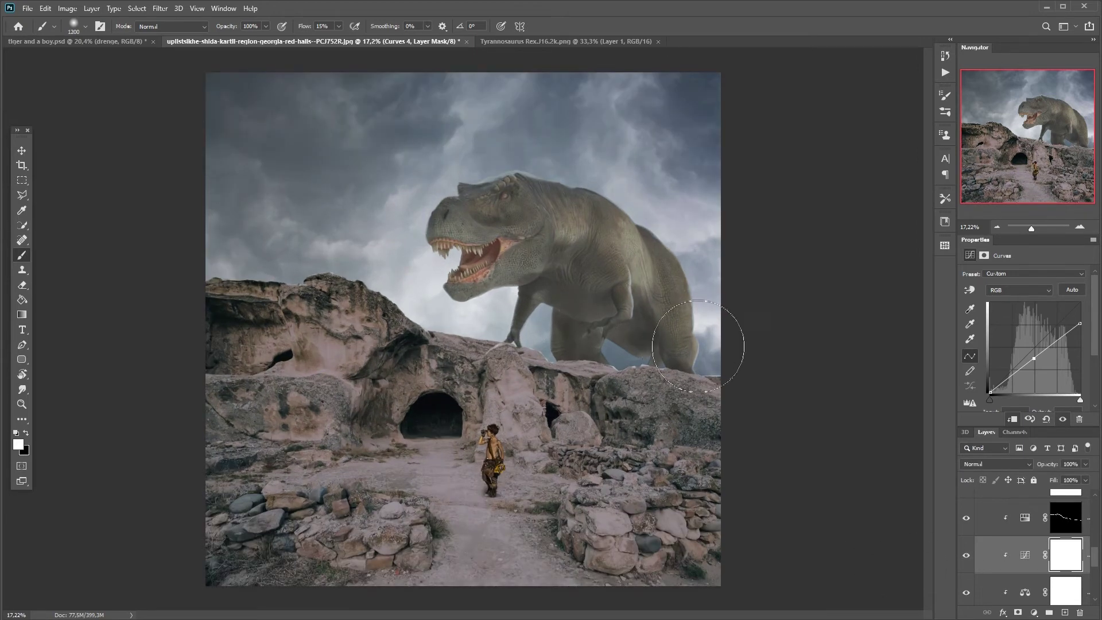
{"action": "key", "text": "x"}
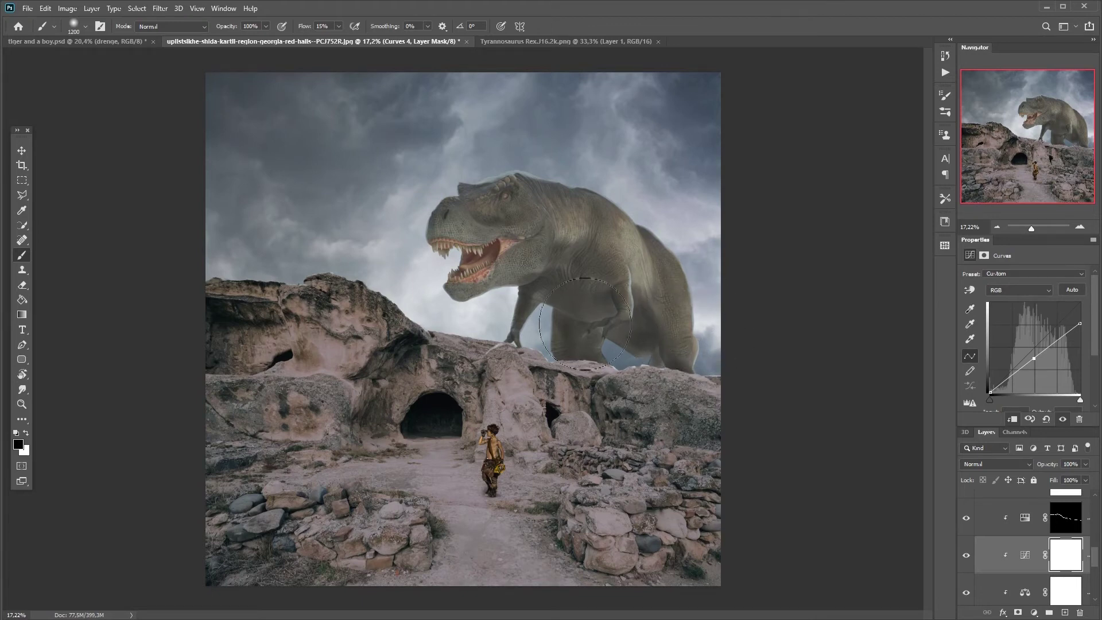
{"action": "mouse_move", "coordinate": [404, 278]}
{"action": "left_mouse_down"}
{"action": "mouse_move", "coordinate": [344, 241]}
{"action": "mouse_move", "coordinate": [190, 245]}
{"action": "mouse_move", "coordinate": [218, 333]}
{"action": "left_mouse_up"}
{"action": "key", "text": "bracketleft"}
{"action": "key", "text": "bracketleft"}
{"action": "key", "text": "bracketleft"}
{"action": "key", "text": "bracketleft"}
{"action": "key", "text": "bracketleft"}
{"action": "key", "text": "bracketleft"}
{"action": "key", "text": "bracketleft"}
{"action": "key", "text": "bracketleft"}
{"action": "key", "text": "bracketleft"}
{"action": "key", "text": "bracketleft"}
{"action": "key", "text": "bracketleft"}
{"action": "key", "text": "bracketleft"}
{"action": "key", "text": "bracketleft"}
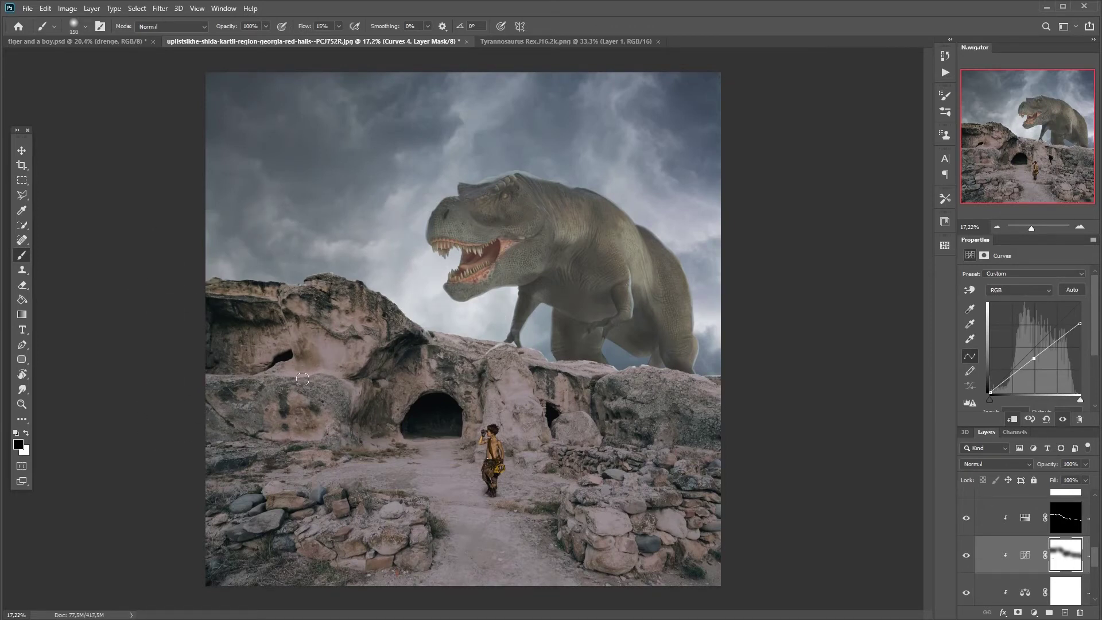
- Paint black on the same Curves mask over the foreground stone walls with a soft brush of about 400 px
{"action": "key", "text": "bracketright"}
{"action": "key", "text": "bracketright"}
{"action": "key", "text": "bracketright"}
{"action": "key", "text": "bracketright"}
{"action": "key", "text": "bracketright"}
{"action": "mouse_move", "coordinate": [356, 493]}
{"action": "left_mouse_down"}
{"action": "mouse_move", "coordinate": [287, 501]}
{"action": "mouse_move", "coordinate": [405, 513]}
{"action": "left_mouse_up"}
{"action": "mouse_move", "coordinate": [574, 502]}
{"action": "left_mouse_down"}
{"action": "mouse_move", "coordinate": [647, 486]}
{"action": "mouse_move", "coordinate": [739, 488]}
{"action": "left_mouse_up"}
{"action": "key", "text": "bracketright"}
{"action": "mouse_move", "coordinate": [576, 433]}
{"action": "left_mouse_down"}
{"action": "mouse_move", "coordinate": [584, 425]}
{"action": "mouse_move", "coordinate": [572, 423]}
{"action": "left_mouse_up"}
{"action": "key", "text": "bracketleft"}
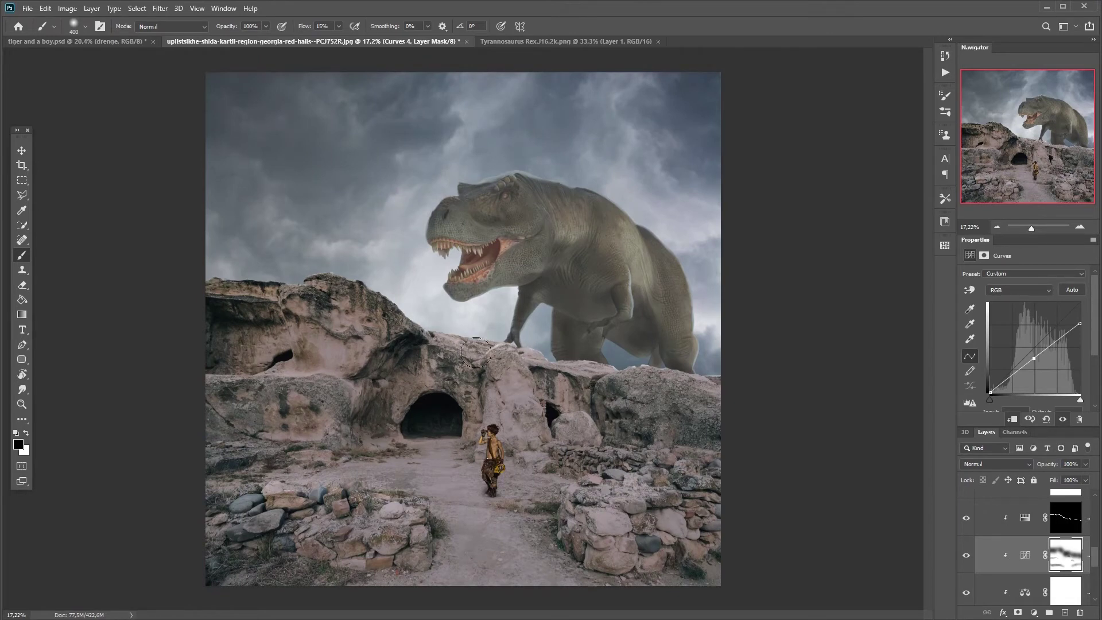
- Collapse the background group and create a new group named "dust" directly above the trex group
{"action": "scroll", "coordinate": [335, 253], "scroll_direction": "down", "scroll_amount": 7}
{"action": "scroll", "coordinate": [232, 282], "scroll_direction": "up", "scroll_amount": 3}
{"action": "scroll", "coordinate": [232, 282], "scroll_direction": "up", "scroll_amount": 1}
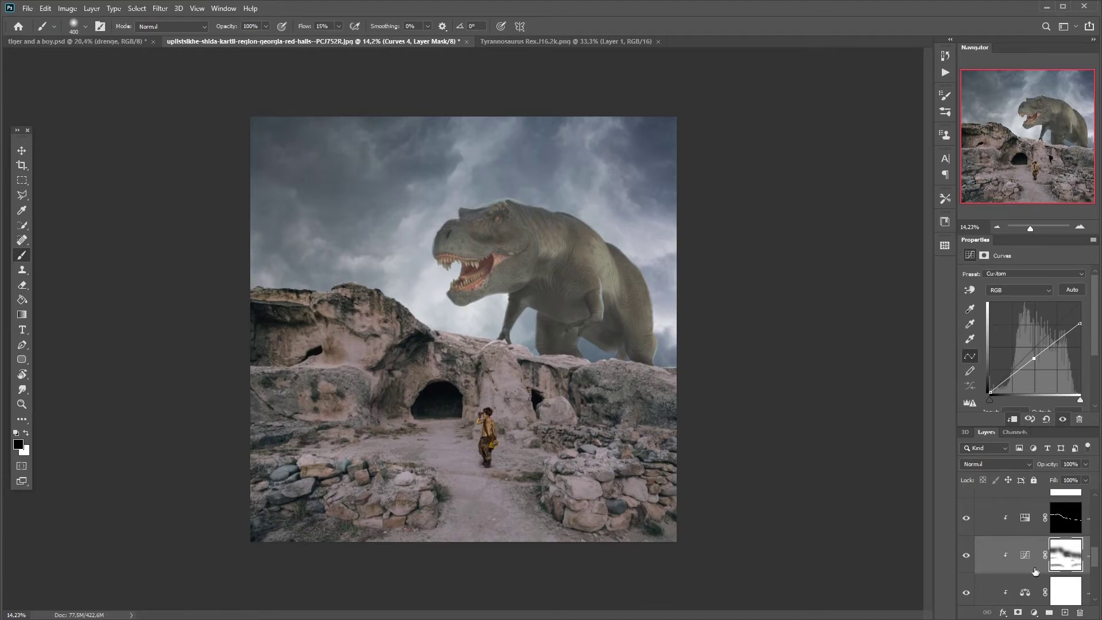
{"action": "scroll", "coordinate": [1035, 571], "scroll_direction": "up", "scroll_amount": 3}
{"action": "left_click", "coordinate": [985, 585]}
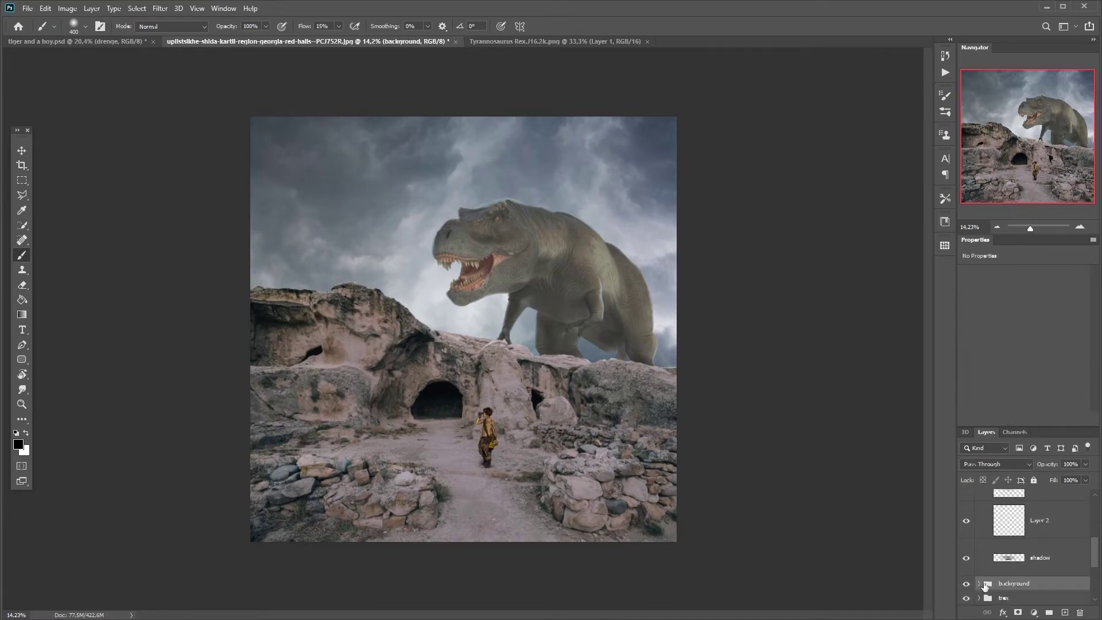
{"action": "scroll", "coordinate": [1010, 582], "scroll_direction": "down", "scroll_amount": 1}
{"action": "left_click", "coordinate": [1016, 556]}
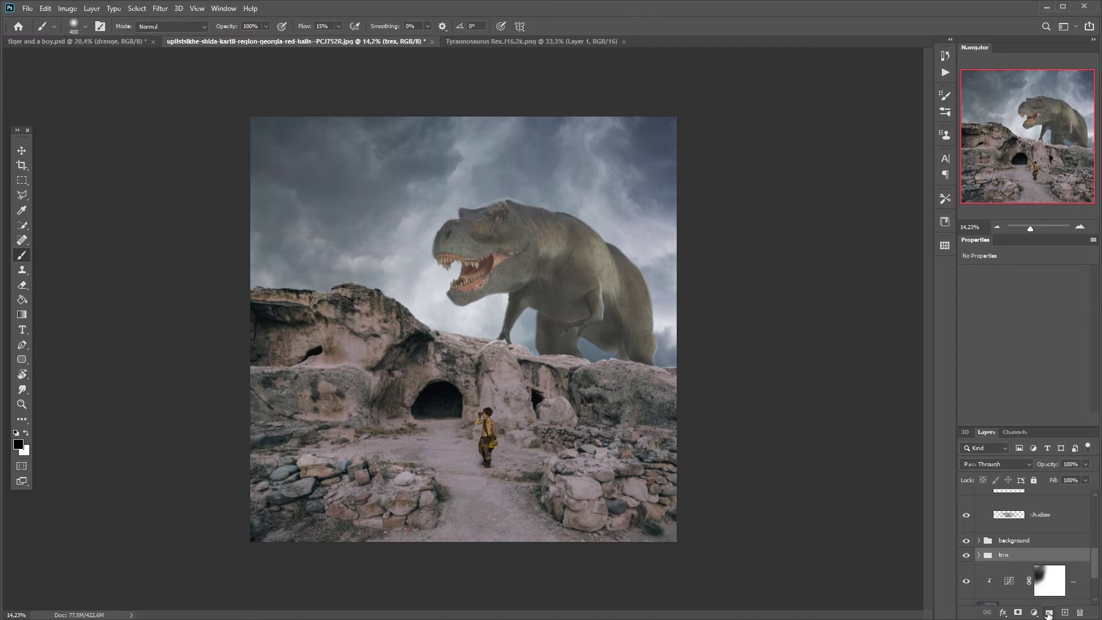
{"action": "left_click", "coordinate": [1049, 613]}
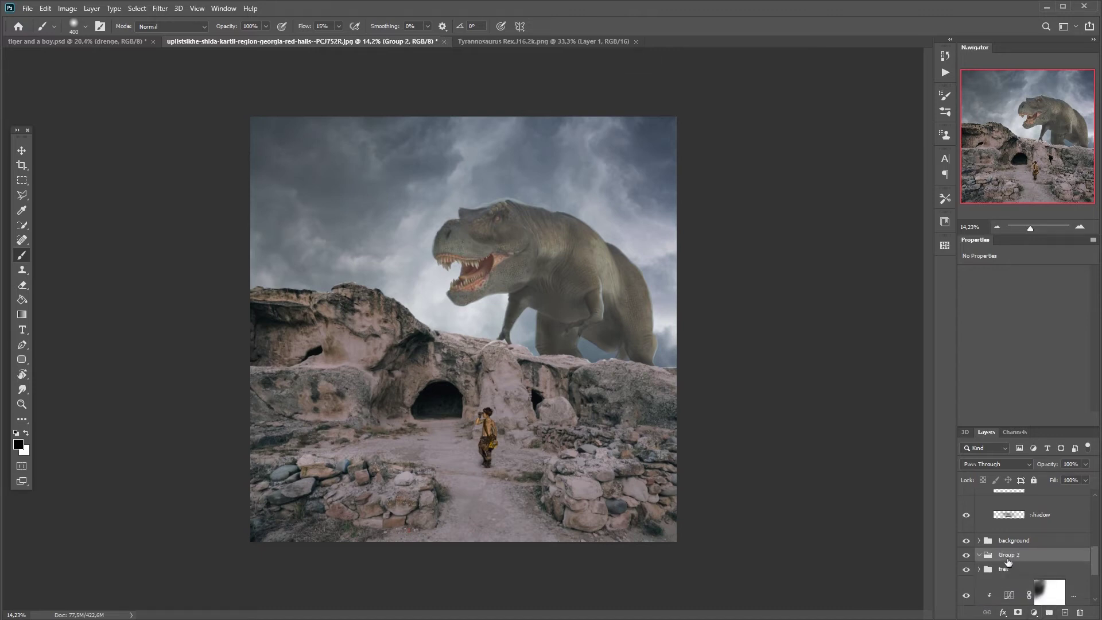
{"action": "double_click", "coordinate": [1007, 555]}
{"action": "type", "text": "dust"}
{"action": "key", "text": "Return"}
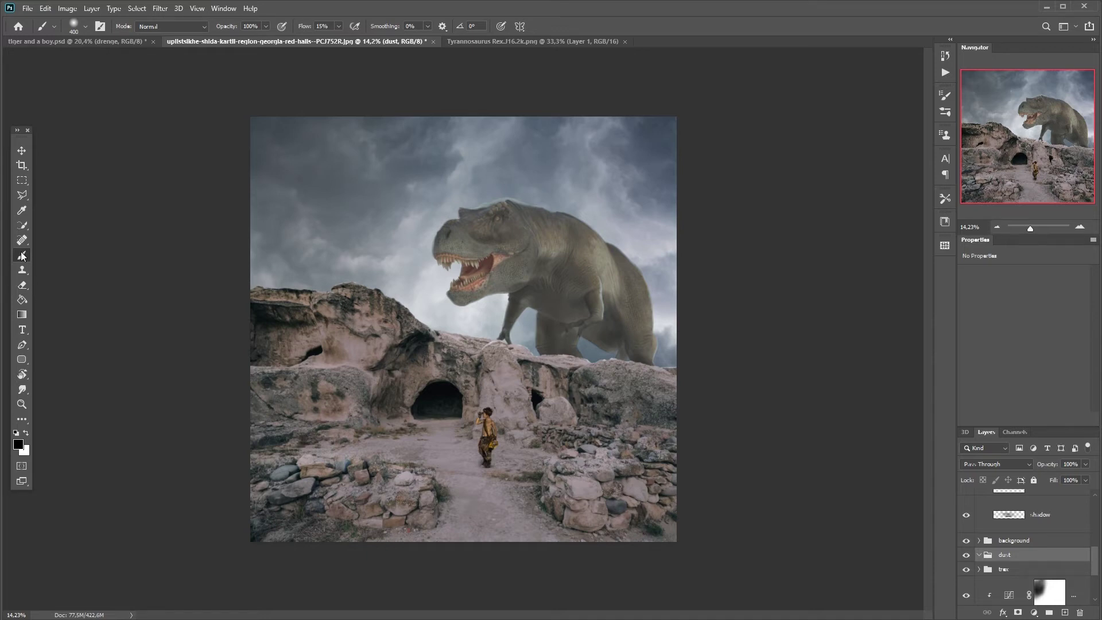
- Set the foreground color to a muted greyish brown for the dust
{"action": "left_click", "coordinate": [18, 444]}
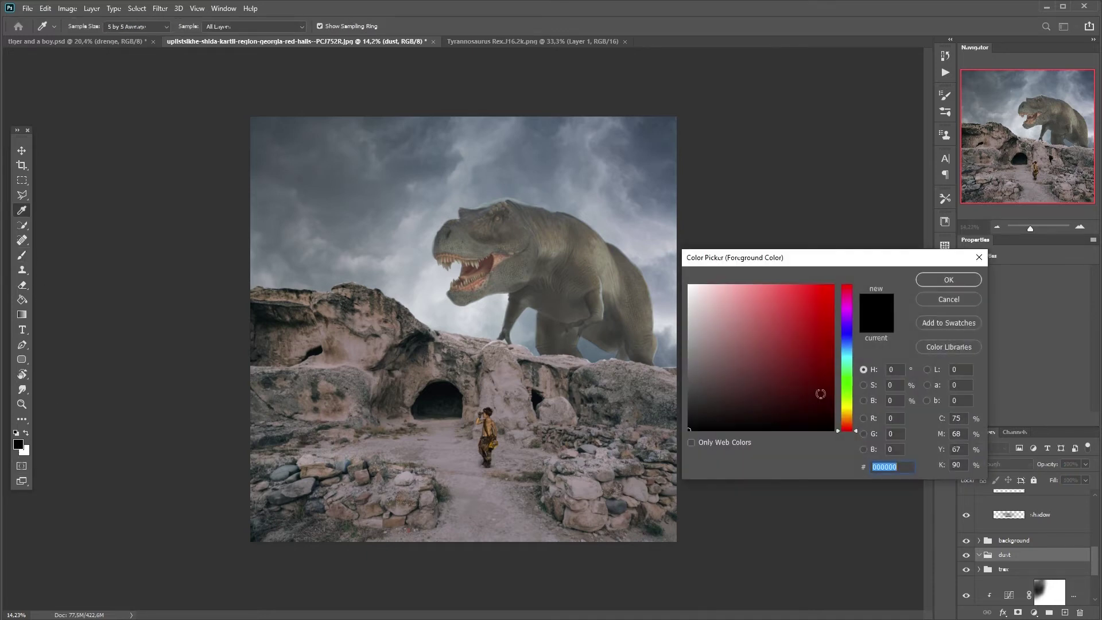
{"action": "left_click_drag", "start_coordinate": [844, 418], "coordinate": [844, 419]}
{"action": "left_click_drag", "start_coordinate": [745, 303], "coordinate": [735, 342]}
{"action": "key", "text": "Return"}
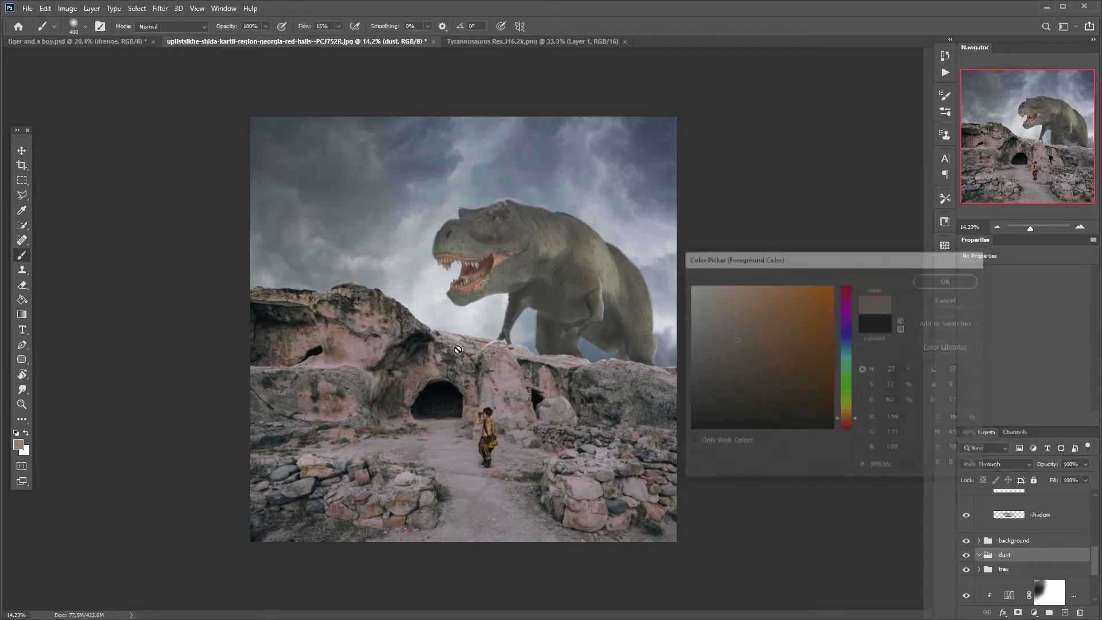
- Add a new layer inside the dust group and choose the Cloud/Dust 02 brush
{"action": "key", "text": "ctrl+shift+n"}
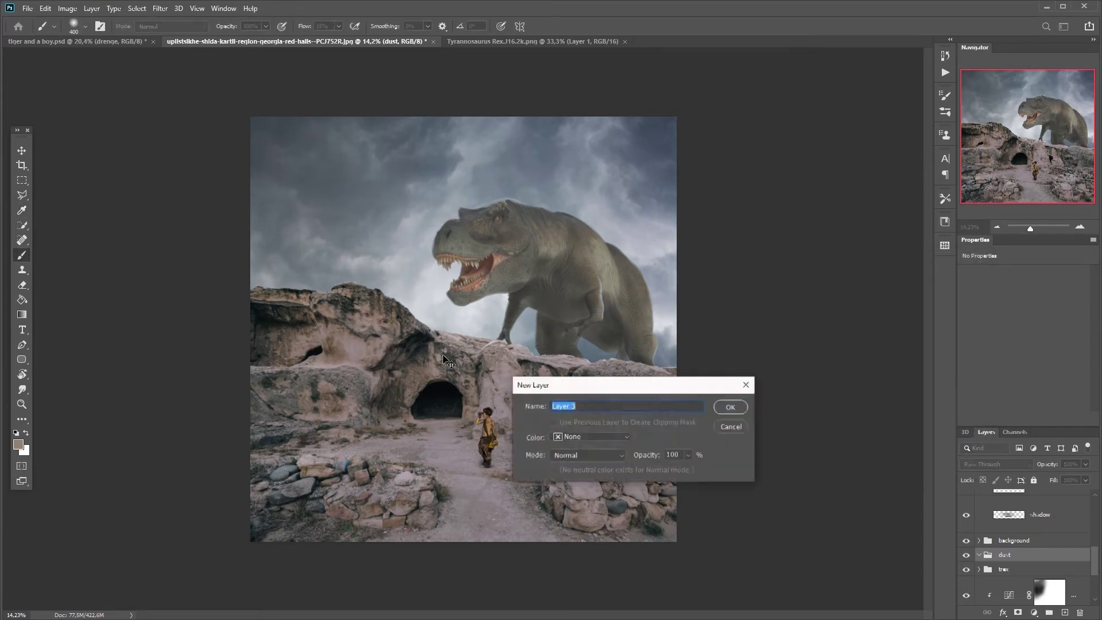
{"action": "key", "text": "Return"}
{"action": "right_click", "coordinate": [482, 367]}
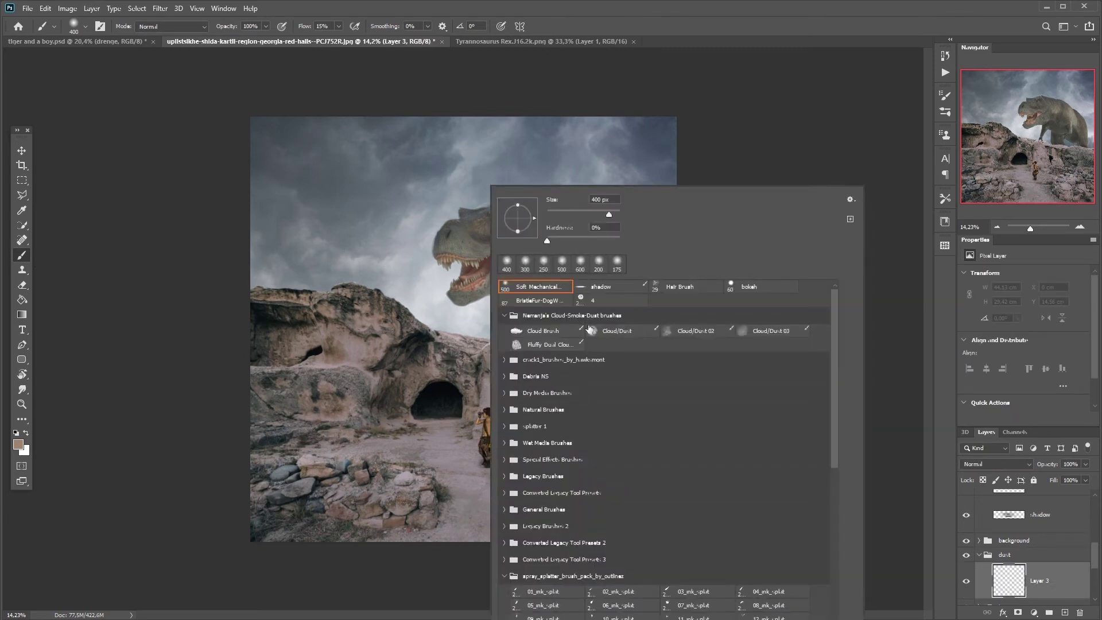
{"action": "double_click", "coordinate": [684, 332]}
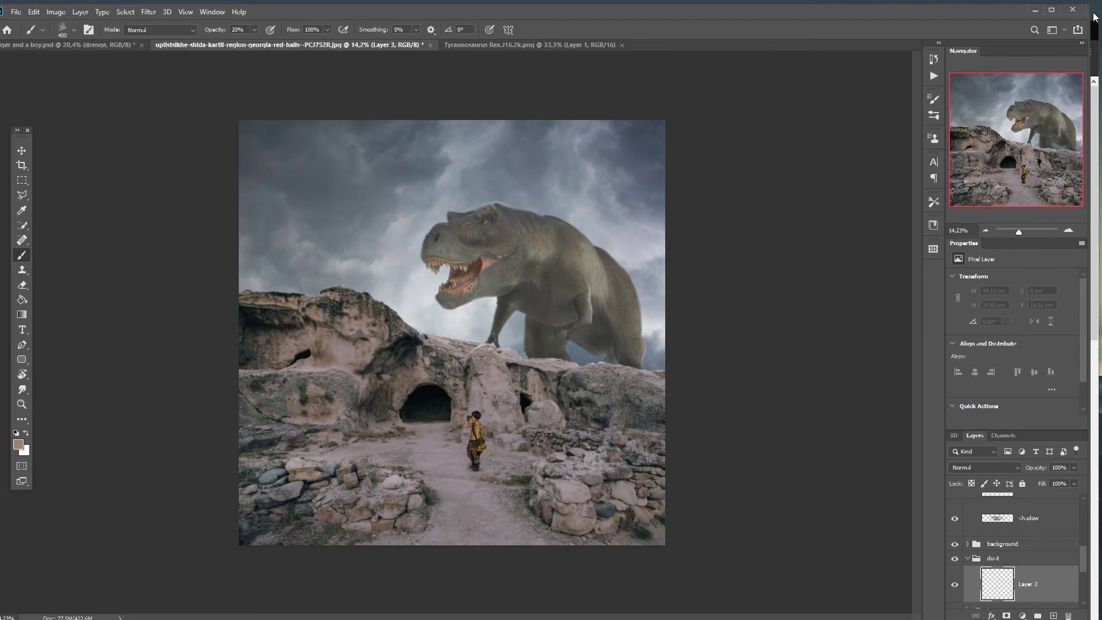
{"action": "left_click_drag", "start_coordinate": [1089, 8], "coordinate": [1098, 2]}
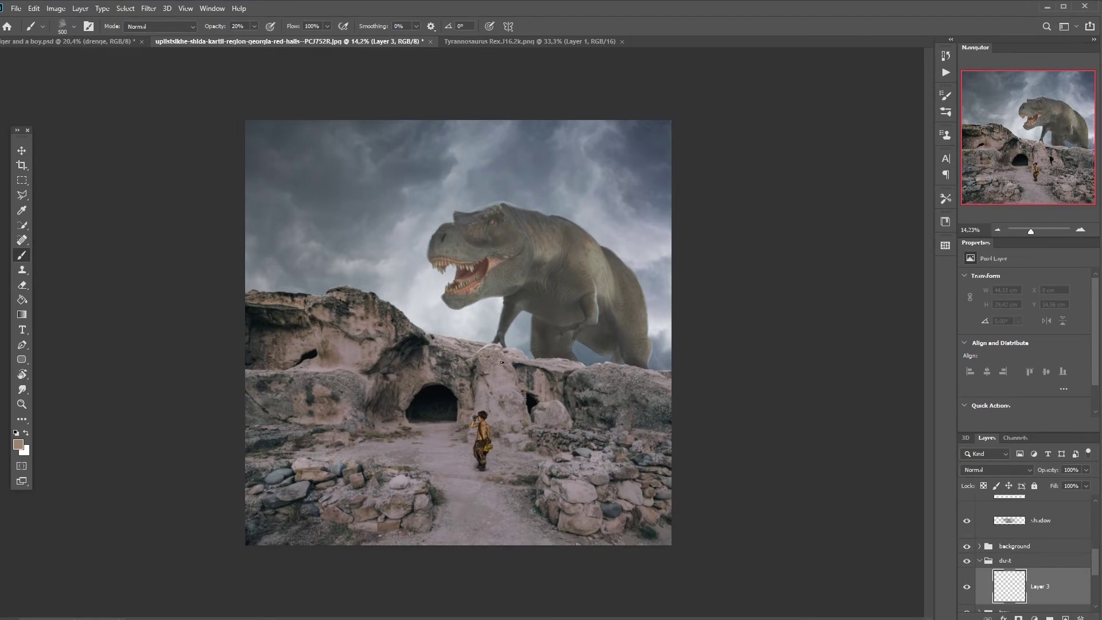
- Paint soft dust around the T-Rex's legs behind the rock ridge with the dust brush at about 800 to 900 px and 20% opacity
{"action": "key", "text": "bracketleft"}
{"action": "key", "text": "bracketleft"}
{"action": "mouse_move", "coordinate": [481, 347]}
{"action": "left_mouse_down"}
{"action": "mouse_move", "coordinate": [546, 373]}
{"action": "mouse_move", "coordinate": [553, 352]}
{"action": "mouse_move", "coordinate": [614, 381]}
{"action": "mouse_move", "coordinate": [662, 379]}
{"action": "mouse_move", "coordinate": [636, 376]}
{"action": "mouse_move", "coordinate": [661, 368]}
{"action": "mouse_move", "coordinate": [632, 388]}
{"action": "left_mouse_up"}
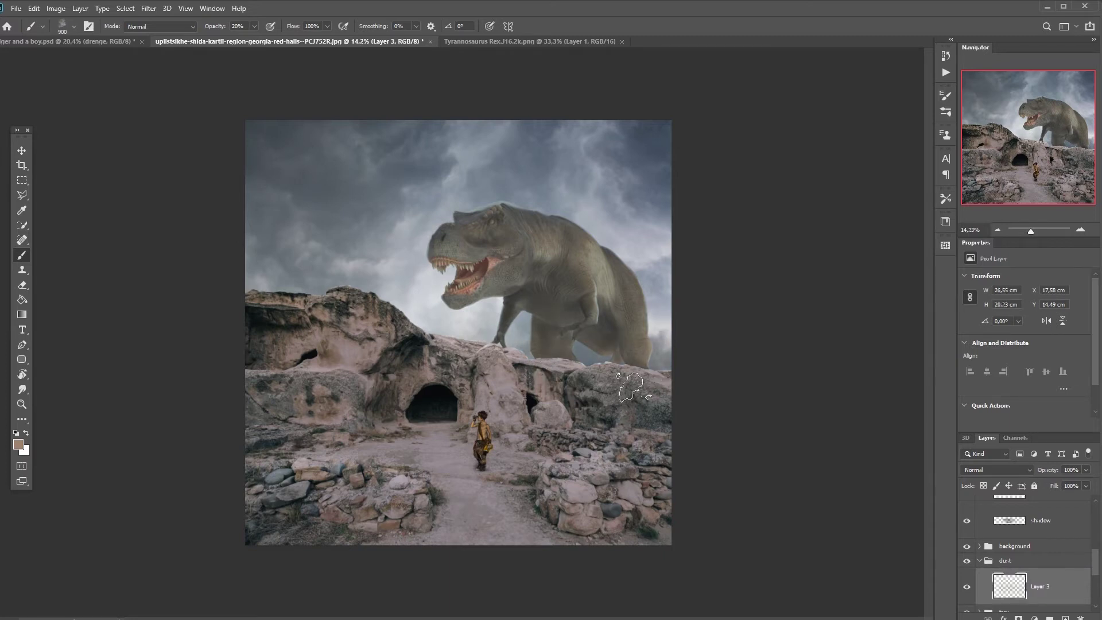
{"action": "key", "text": "bracketleft"}
{"action": "key", "text": "bracketleft"}
{"action": "key", "text": "bracketleft"}
{"action": "key", "text": "bracketleft"}
{"action": "key", "text": "bracketright"}
{"action": "mouse_move", "coordinate": [517, 350]}
{"action": "left_mouse_down"}
{"action": "mouse_move", "coordinate": [410, 317]}
{"action": "mouse_move", "coordinate": [518, 355]}
{"action": "mouse_move", "coordinate": [460, 352]}
{"action": "mouse_move", "coordinate": [486, 356]}
{"action": "mouse_move", "coordinate": [379, 320]}
{"action": "mouse_move", "coordinate": [482, 350]}
{"action": "left_mouse_up"}
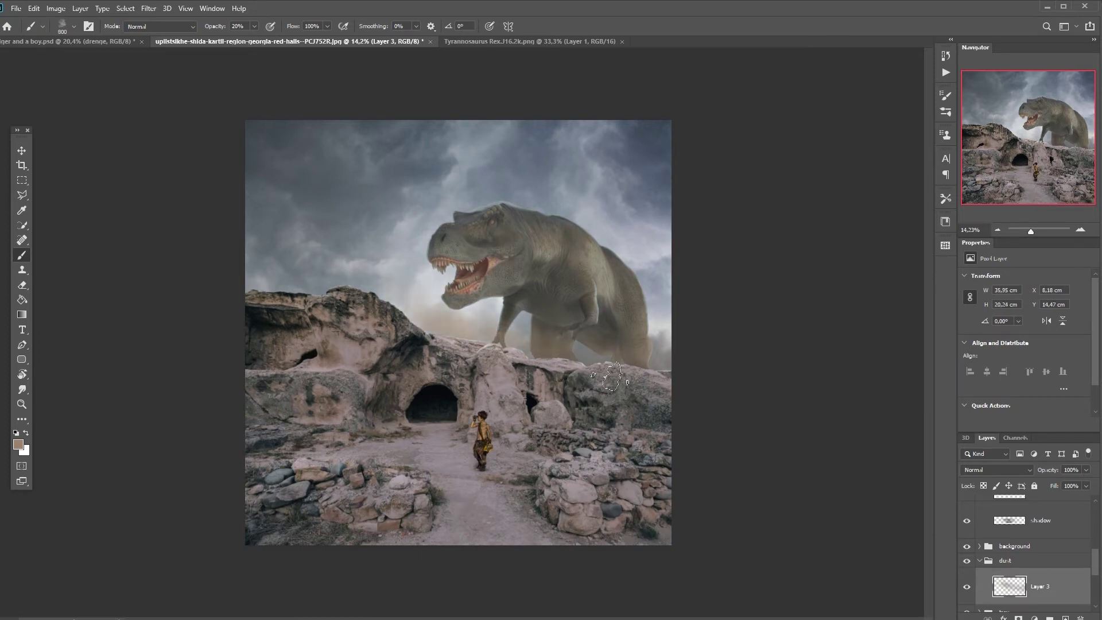
- Collapse the dust group and create a second group named "dust" above the background group
{"action": "left_click", "coordinate": [982, 561]}
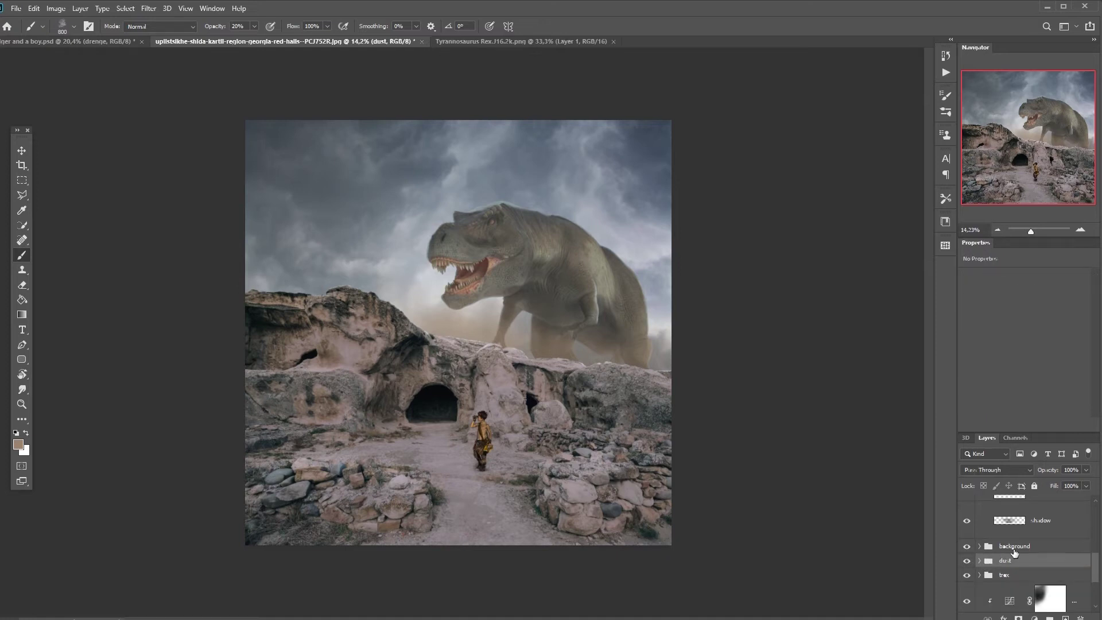
{"action": "left_click", "coordinate": [1008, 546]}
{"action": "left_click", "coordinate": [1050, 617]}
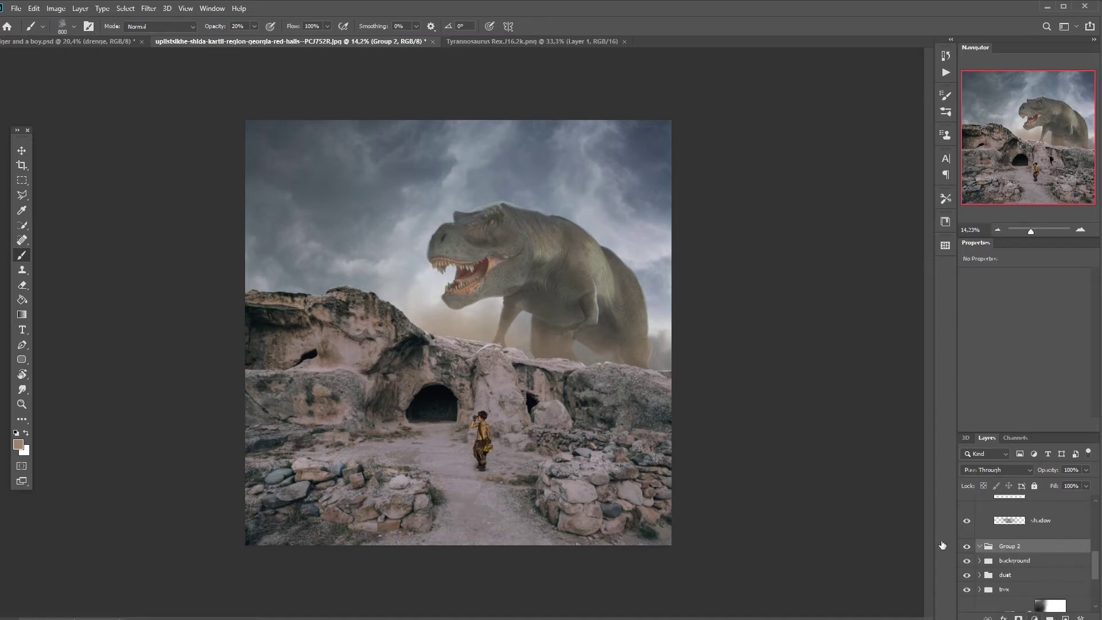
{"action": "double_click", "coordinate": [1010, 546]}
{"action": "type", "text": "dust"}
{"action": "key", "text": "Return"}
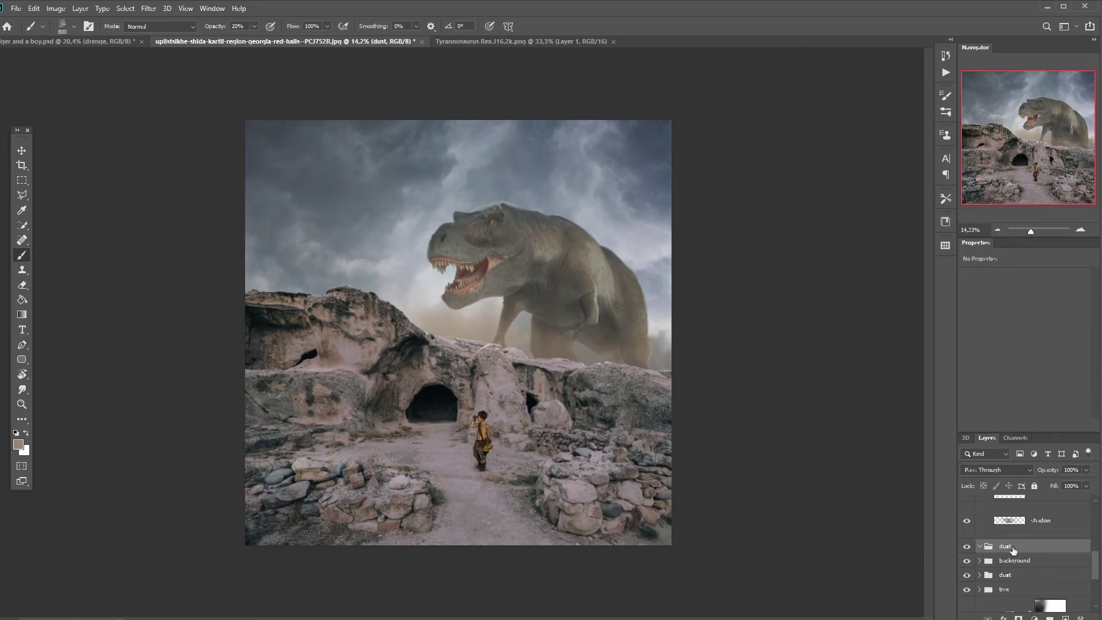
- Add a new layer in the upper dust group and dab dust along the ridge below the T-Rex with a 175 px brush
{"action": "key", "text": "bracketleft"}
{"action": "left_click_drag", "start_coordinate": [1031, 231], "coordinate": [1033, 233]}
{"action": "key", "text": "bracketleft"}
{"action": "key", "text": "bracketleft"}
{"action": "key", "text": "bracketleft"}
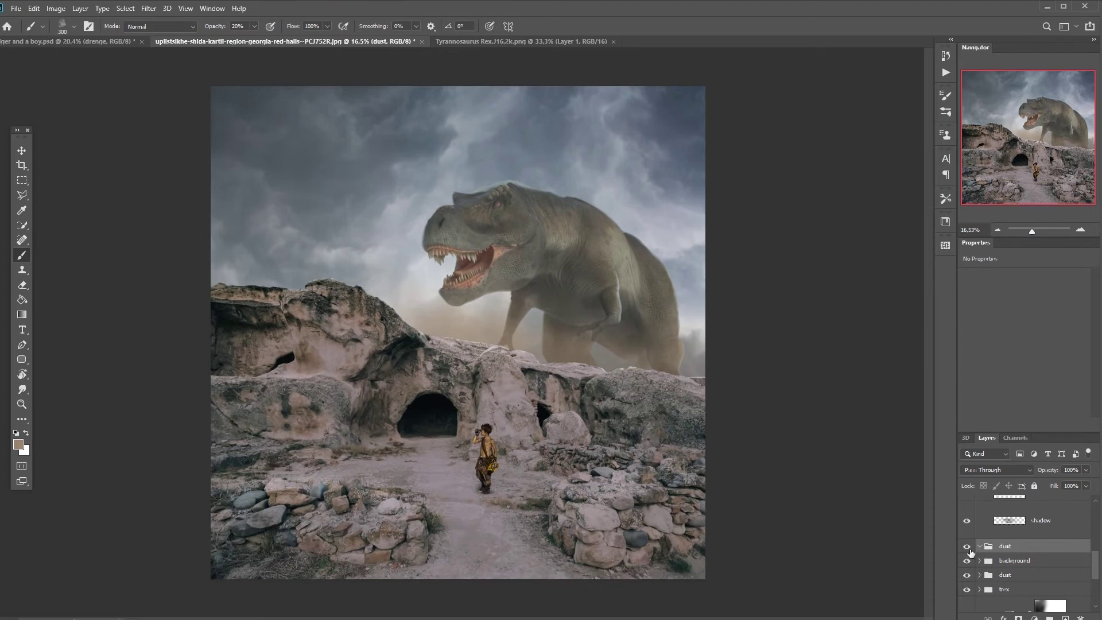
{"action": "key", "text": "ctrl+shift+alt+n"}
{"action": "key", "text": "bracketleft"}
{"action": "left_click", "coordinate": [540, 363]}
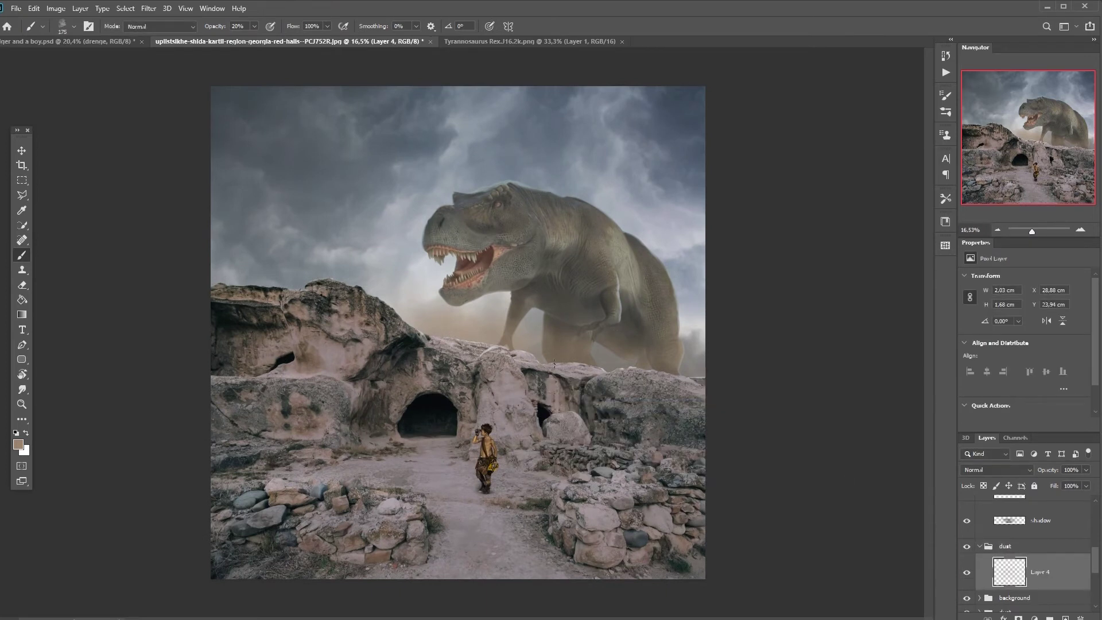
{"action": "left_click_drag", "start_coordinate": [572, 363], "coordinate": [583, 368]}
{"action": "left_click", "coordinate": [594, 368]}
{"action": "left_click", "coordinate": [628, 372]}
{"action": "left_click", "coordinate": [656, 377]}
{"action": "left_click", "coordinate": [526, 356]}
{"action": "left_click", "coordinate": [489, 356]}
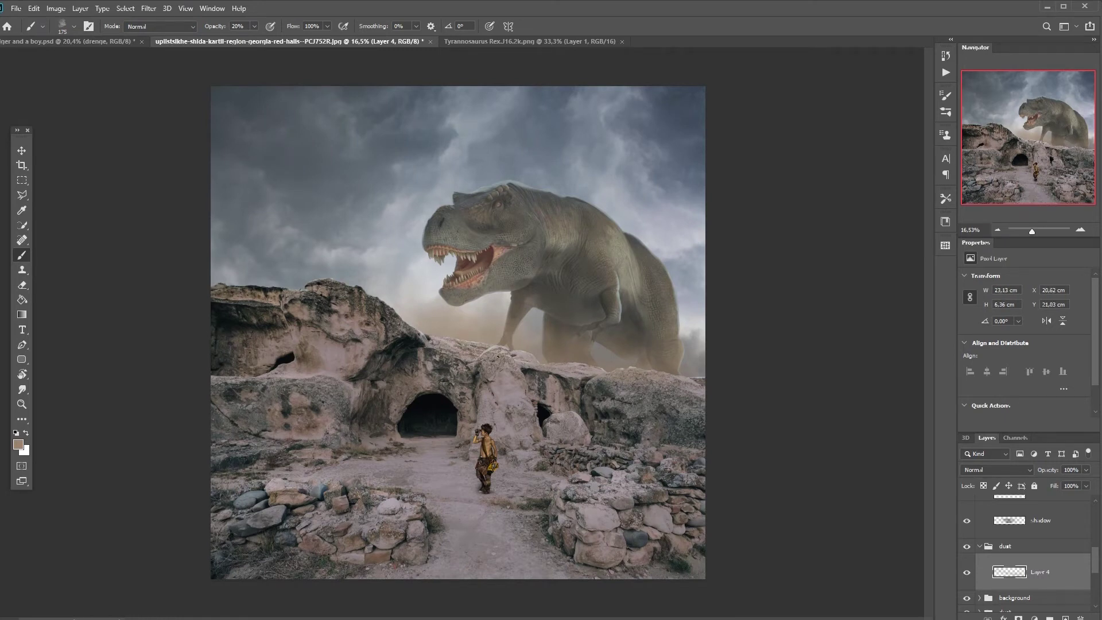
- Build up more dust on the ridge near the T-Rex's front foot and below its hind legs with a 200 to 300 px brush
{"action": "left_click", "coordinate": [424, 338]}
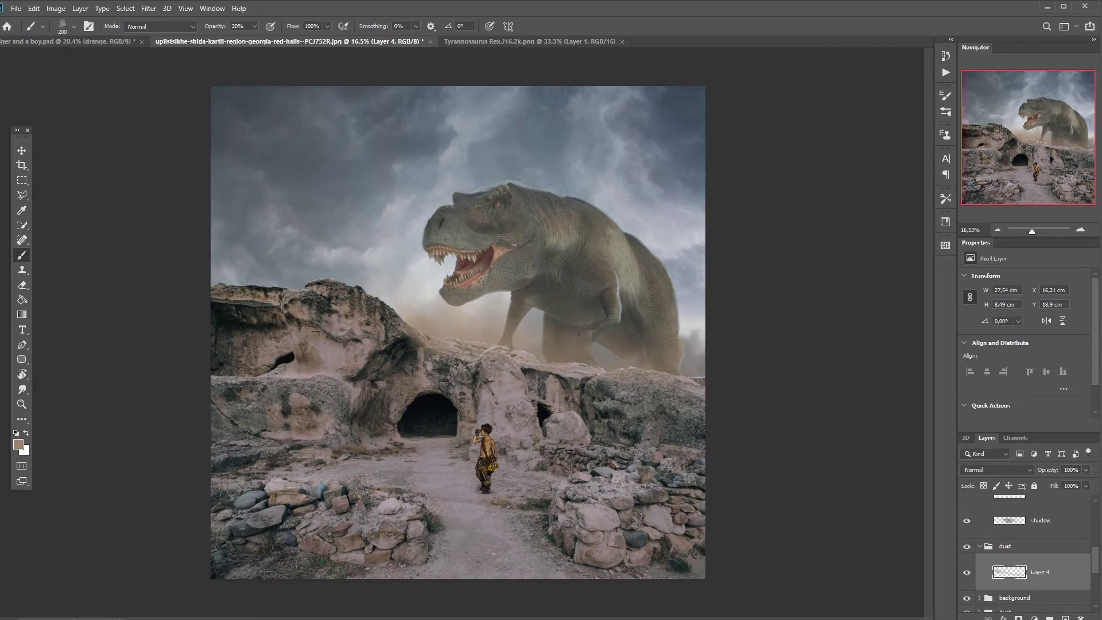
{"action": "left_click", "coordinate": [601, 376]}
{"action": "left_click_drag", "start_coordinate": [603, 377], "coordinate": [582, 397]}
{"action": "left_click", "coordinate": [545, 368]}
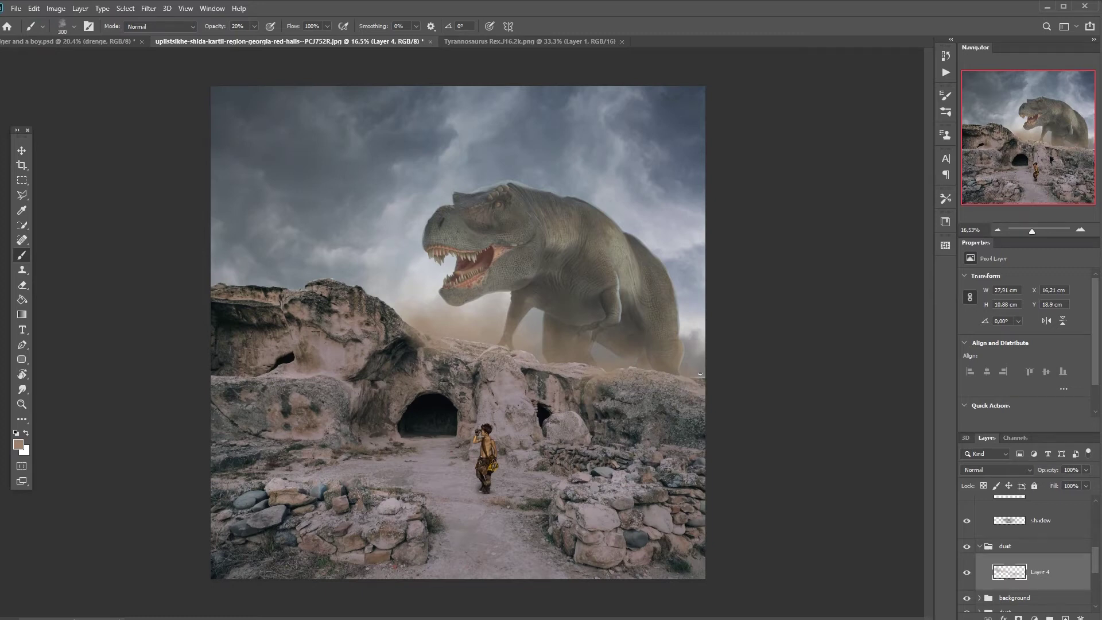
- Raise the brush opacity to 45% and paint stronger dust over the left part of the ridge at 400 px
{"action": "left_click_drag", "start_coordinate": [225, 28], "coordinate": [242, 46]}
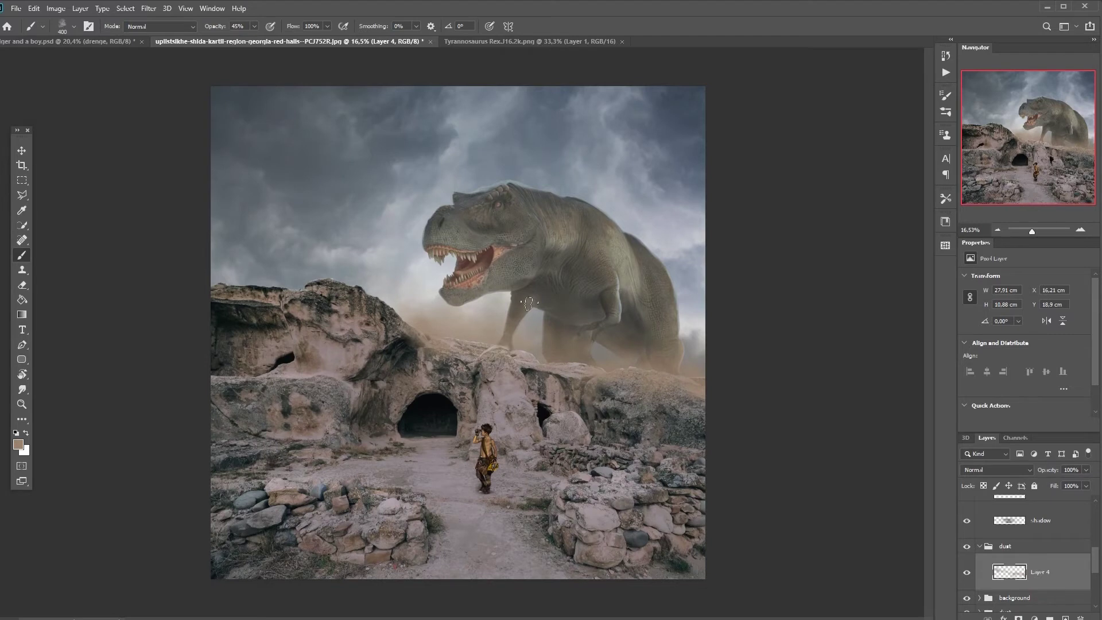
{"action": "mouse_move", "coordinate": [404, 324]}
{"action": "left_mouse_down"}
{"action": "mouse_move", "coordinate": [406, 408]}
{"action": "mouse_move", "coordinate": [370, 320]}
{"action": "mouse_move", "coordinate": [379, 268]}
{"action": "mouse_move", "coordinate": [364, 354]}
{"action": "mouse_move", "coordinate": [382, 309]}
{"action": "mouse_move", "coordinate": [347, 313]}
{"action": "left_mouse_up"}
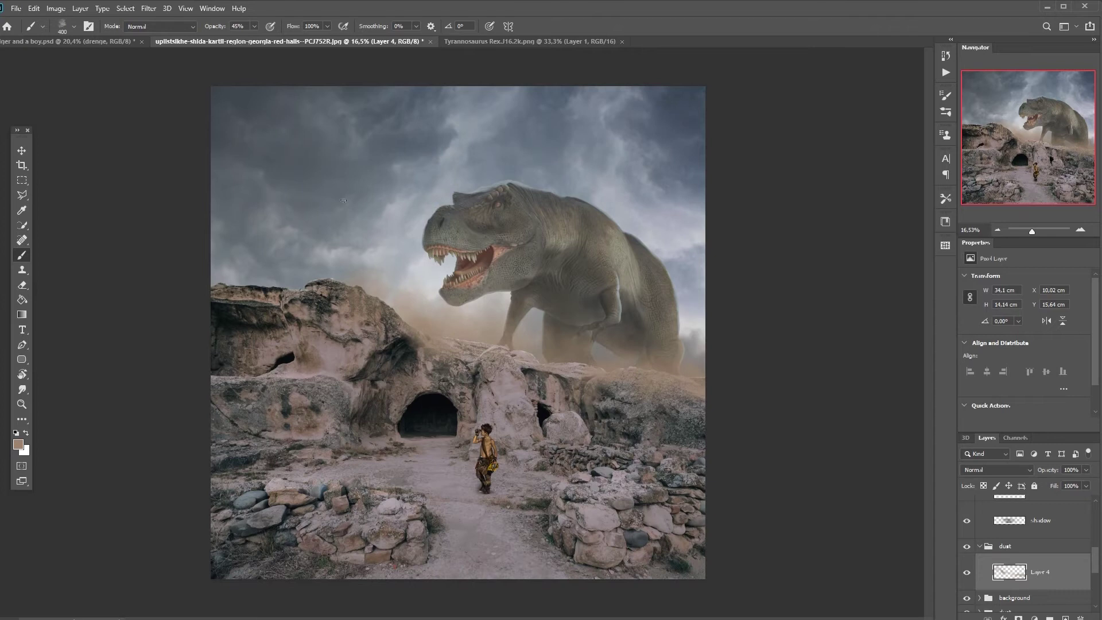
{"action": "scroll", "coordinate": [343, 201], "scroll_direction": "down", "scroll_amount": 3}
{"action": "scroll", "coordinate": [451, 352], "scroll_direction": "up", "scroll_amount": 2}
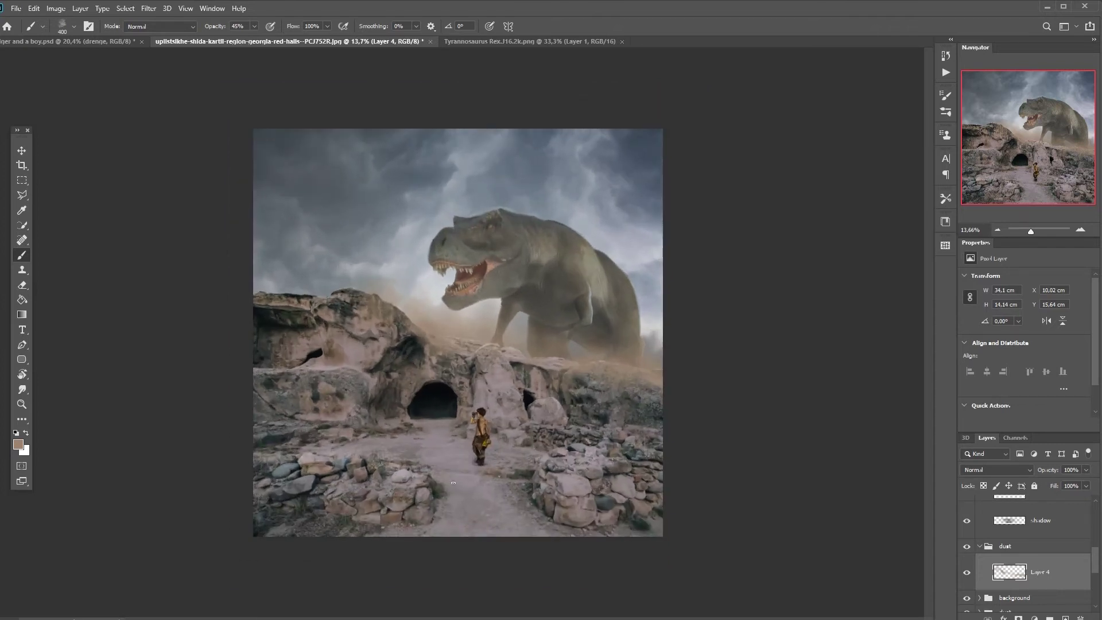
- Switch to Envato Elements in the browser, search for "desert" and limit the search to photos
{"action": "key", "text": "alt+Tab"}
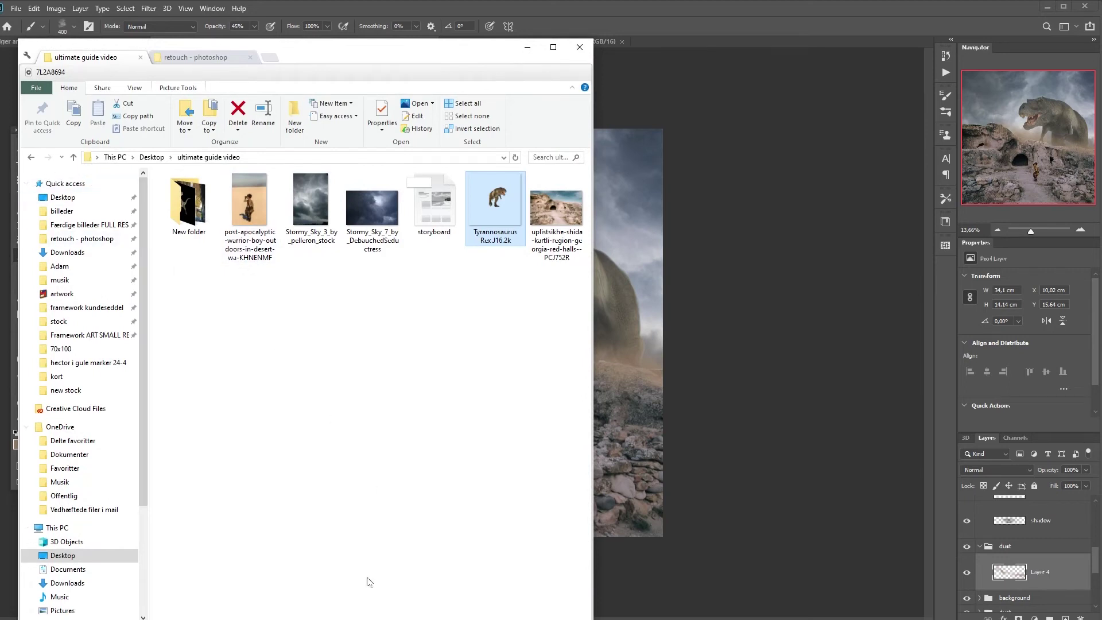
{"action": "key", "text": "alt+Tab"}
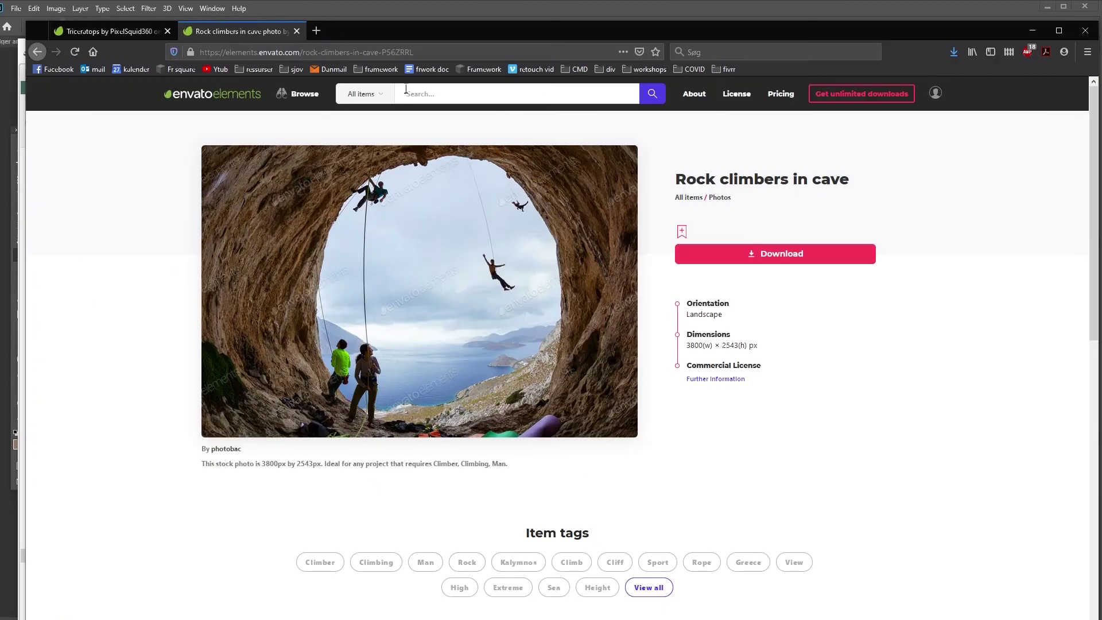
{"action": "left_click", "coordinate": [446, 94]}
{"action": "type", "text": "desert"}
{"action": "key", "text": "Return"}
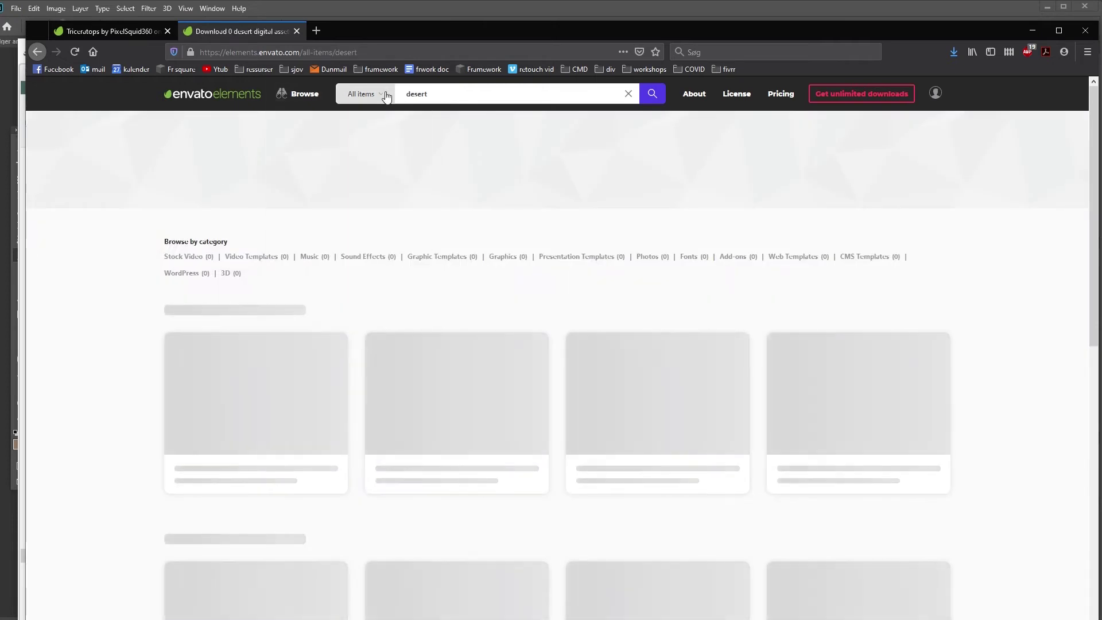
{"action": "left_click", "coordinate": [681, 258]}
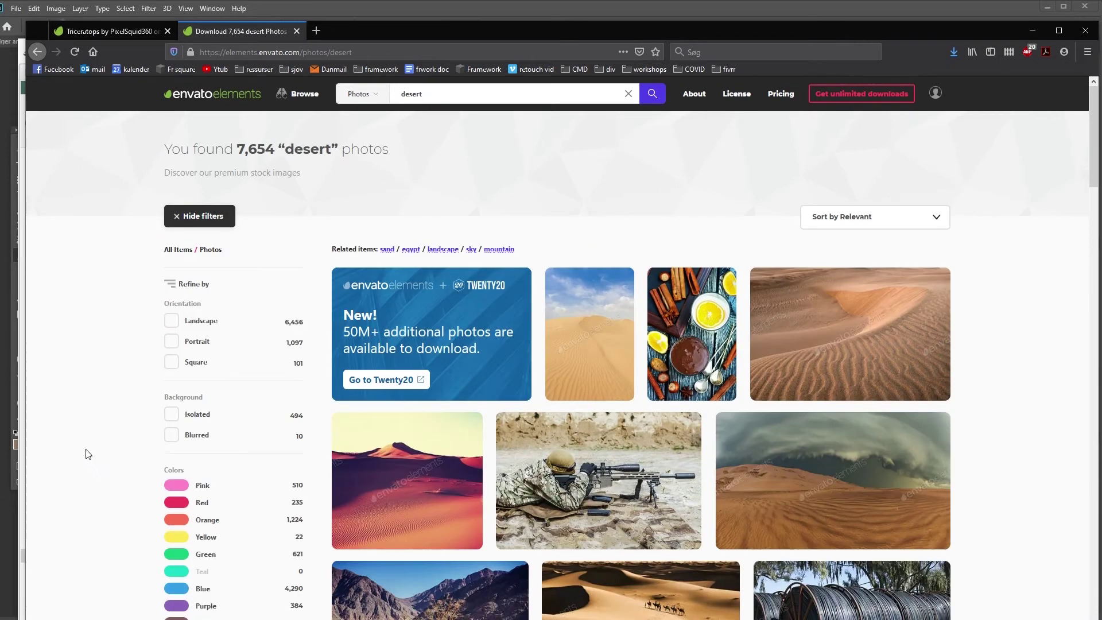
- Pick the "Atacama Desert in Chile" photo from the desert results and download it under the "Video tutorials" project
{"action": "scroll", "coordinate": [82, 453], "scroll_direction": "down", "scroll_amount": 5}
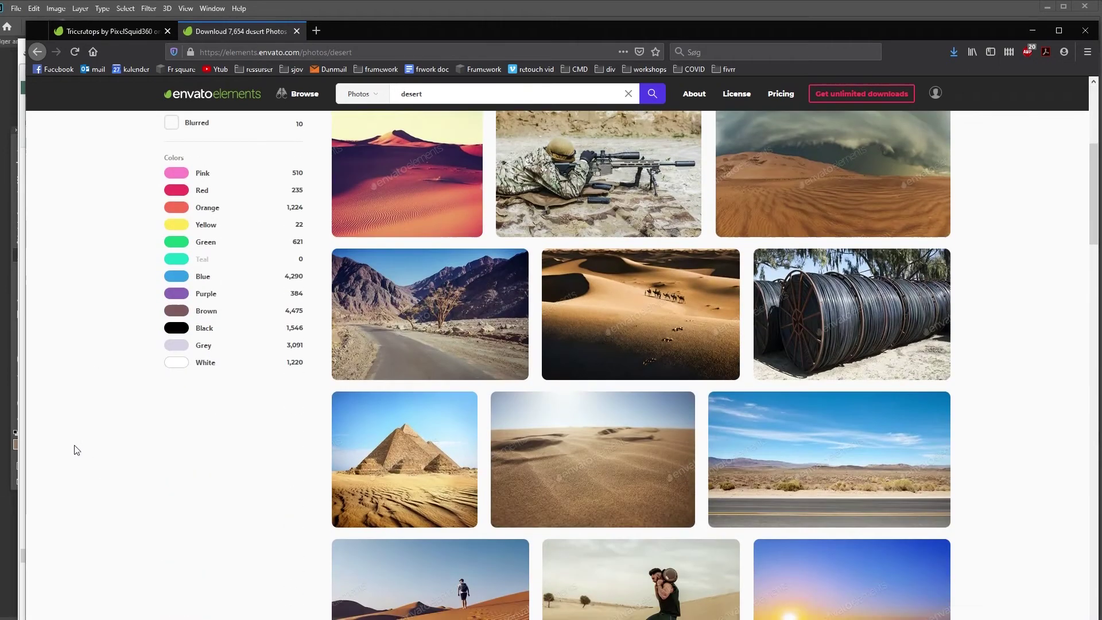
{"action": "scroll", "coordinate": [77, 449], "scroll_direction": "down", "scroll_amount": 5}
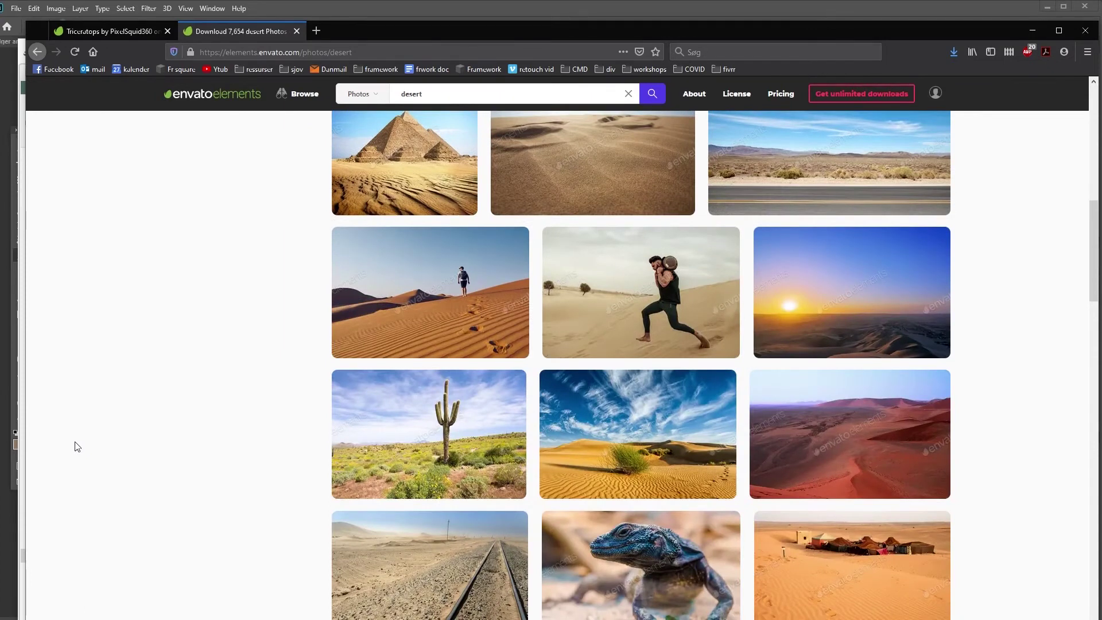
{"action": "scroll", "coordinate": [77, 446], "scroll_direction": "down", "scroll_amount": 6}
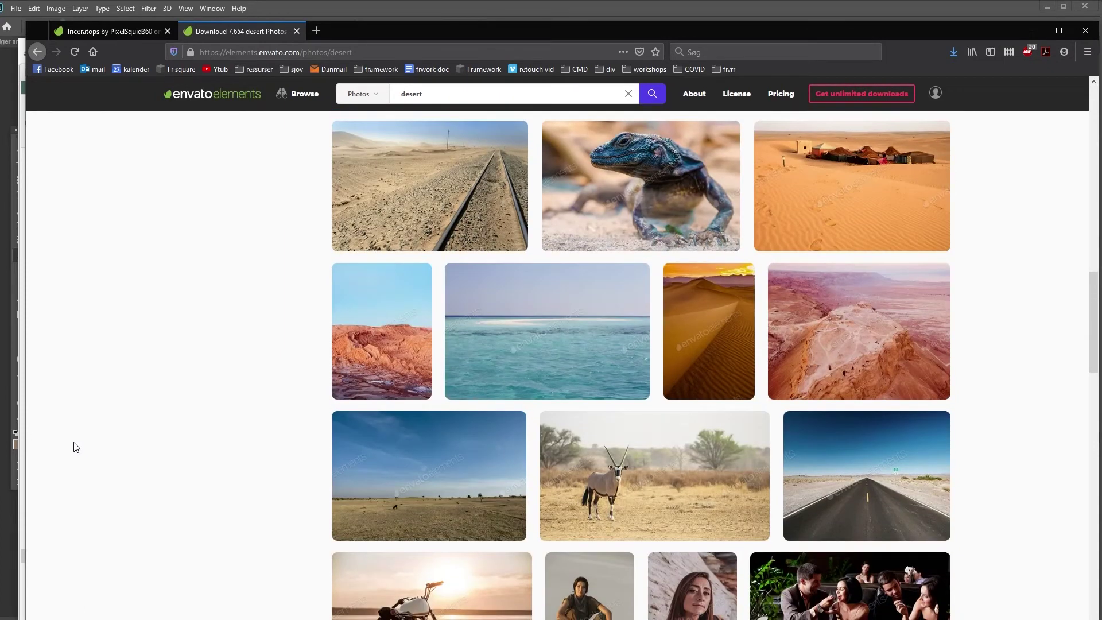
{"action": "left_click", "coordinate": [350, 361]}
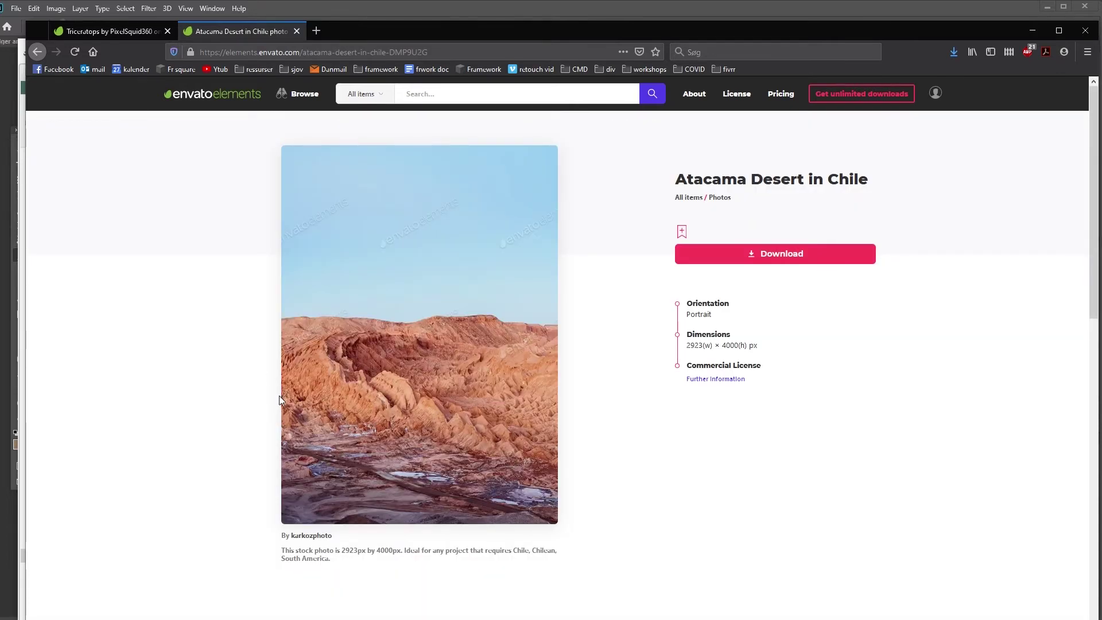
{"action": "left_click", "coordinate": [810, 244]}
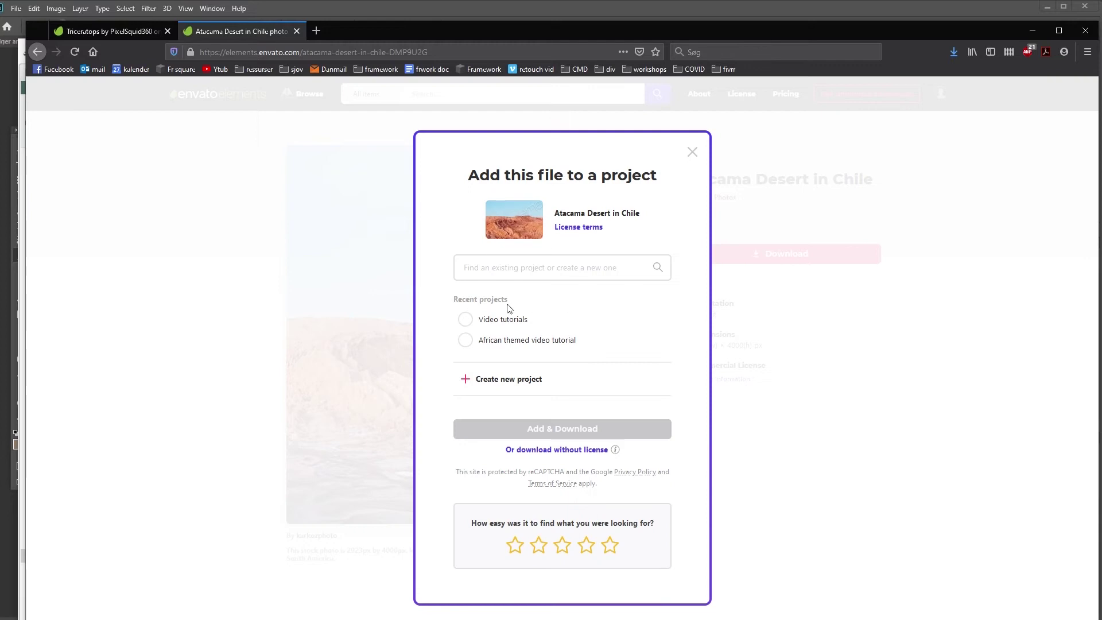
{"action": "left_click", "coordinate": [466, 319]}
{"action": "left_click", "coordinate": [470, 432]}
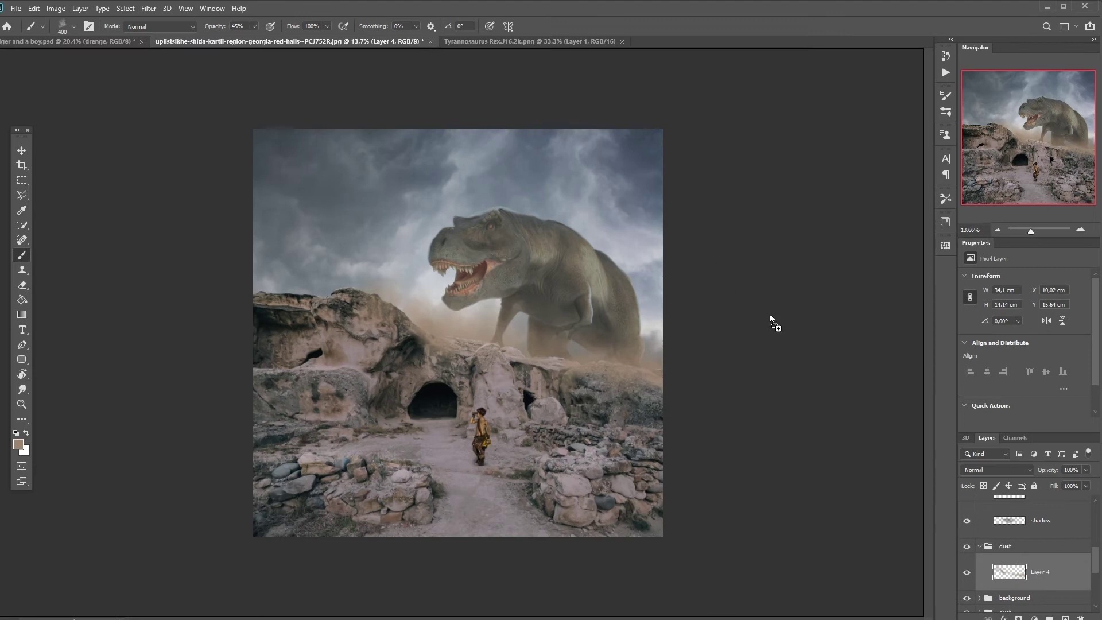
- Place the downloaded Atacama desert photo into the T-Rex composite and move its layer below the trex group, above the sky
{"action": "left_click_drag", "start_coordinate": [769, 314], "coordinate": [603, 322]}
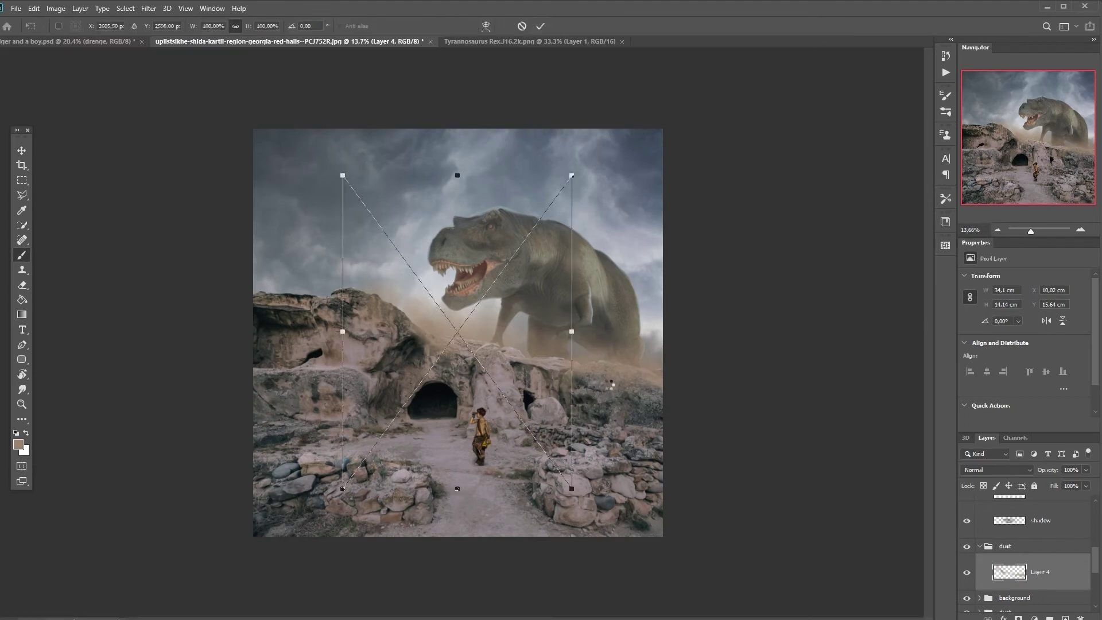
{"action": "key", "text": "Return"}
{"action": "left_click_drag", "start_coordinate": [1038, 575], "coordinate": [1013, 591]}
{"action": "left_click", "coordinate": [980, 583]}
{"action": "scroll", "coordinate": [1011, 556], "scroll_direction": "down", "scroll_amount": 5}
{"action": "key", "text": "ctrl+z"}
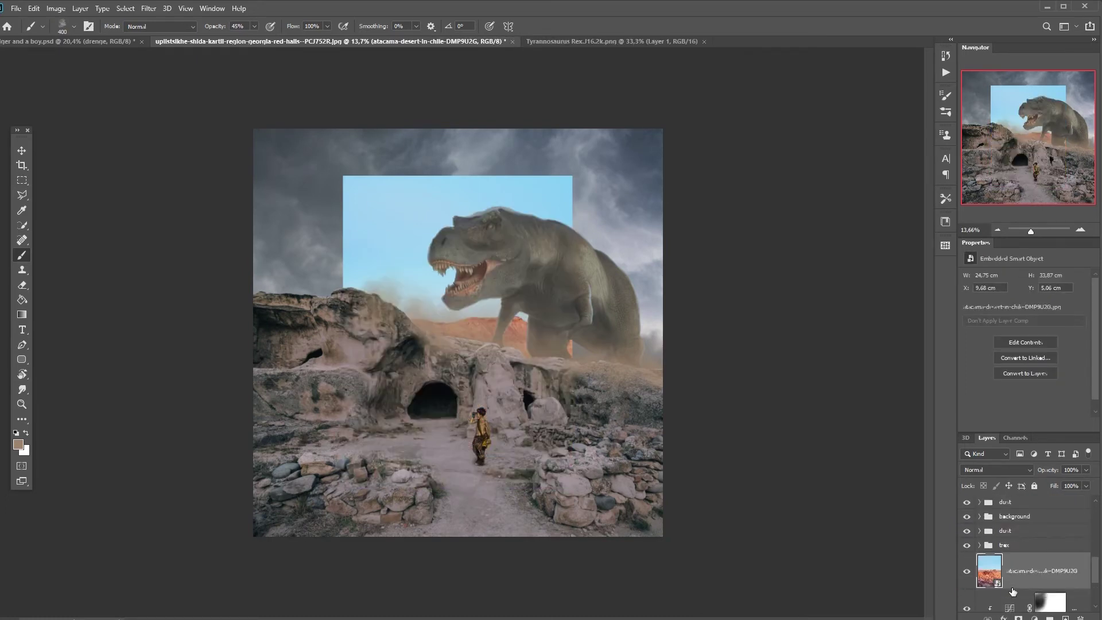
- Reposition and slightly tilt the desert photo, select its blue sky and hide that area with a layer mask
{"action": "left_click", "coordinate": [19, 152]}
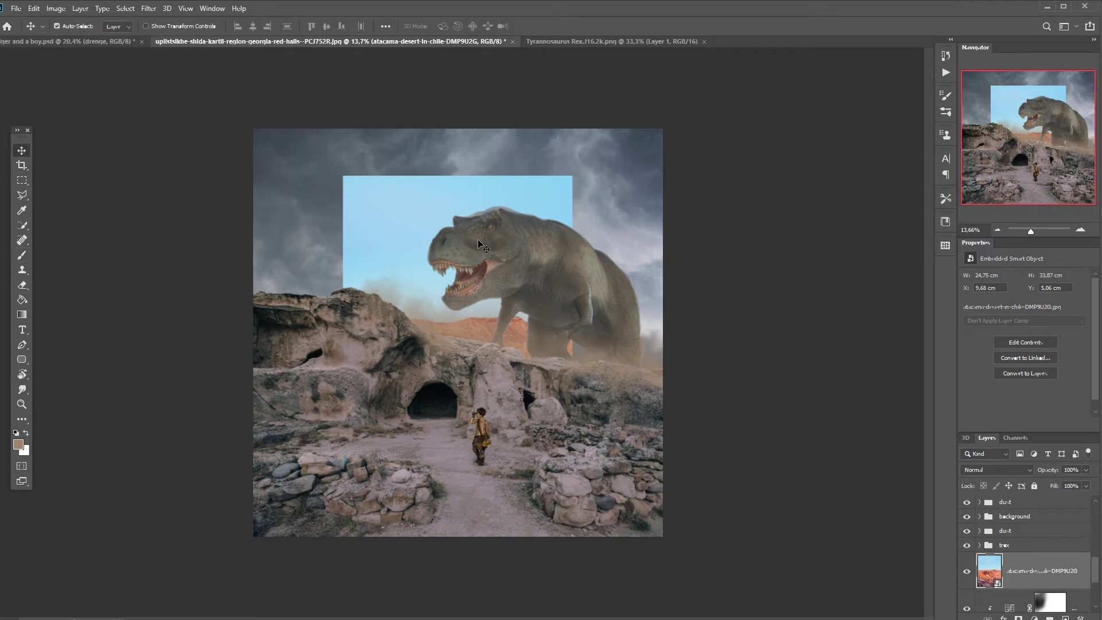
{"action": "key", "text": "ctrl+t"}
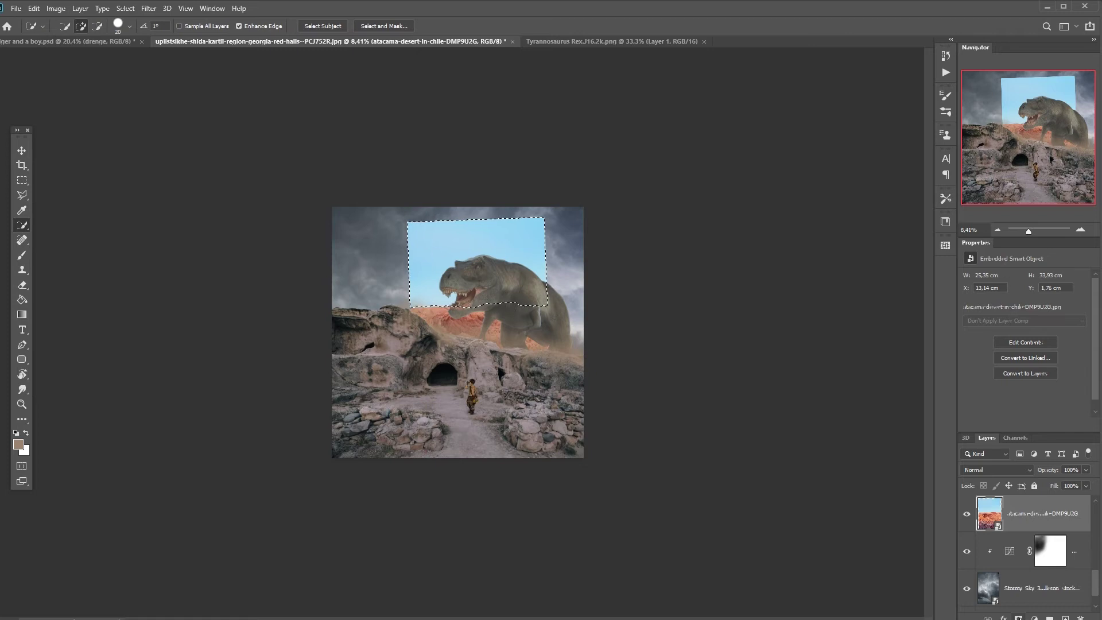
{"action": "left_click", "coordinate": [1019, 618]}
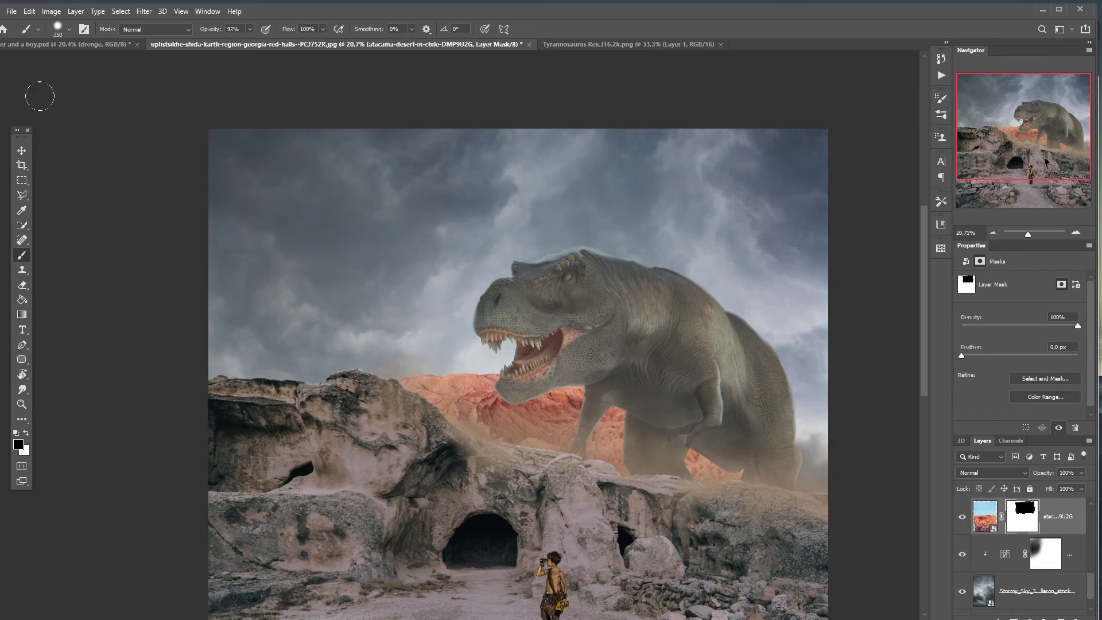
- Transform the masked desert photo to 144.12% scale and -1° rotation, placing its hills low behind the T-Rex at the canvas's right side
{"action": "left_click", "coordinate": [22, 150]}
{"action": "scroll", "coordinate": [422, 321], "scroll_direction": "down", "scroll_amount": 3}
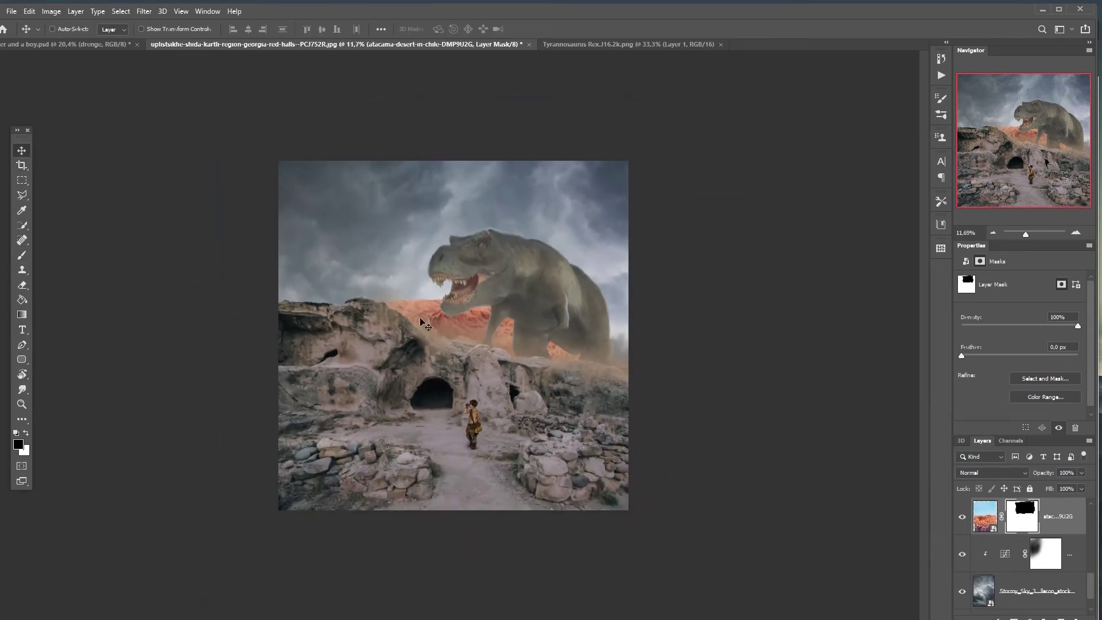
{"action": "key", "text": "ctrl+t"}
{"action": "left_click_drag", "start_coordinate": [477, 330], "coordinate": [516, 336]}
{"action": "left_click_drag", "start_coordinate": [423, 184], "coordinate": [266, 62]}
{"action": "left_click_drag", "start_coordinate": [488, 258], "coordinate": [554, 302]}
{"action": "left_click_drag", "start_coordinate": [347, 77], "coordinate": [317, 61]}
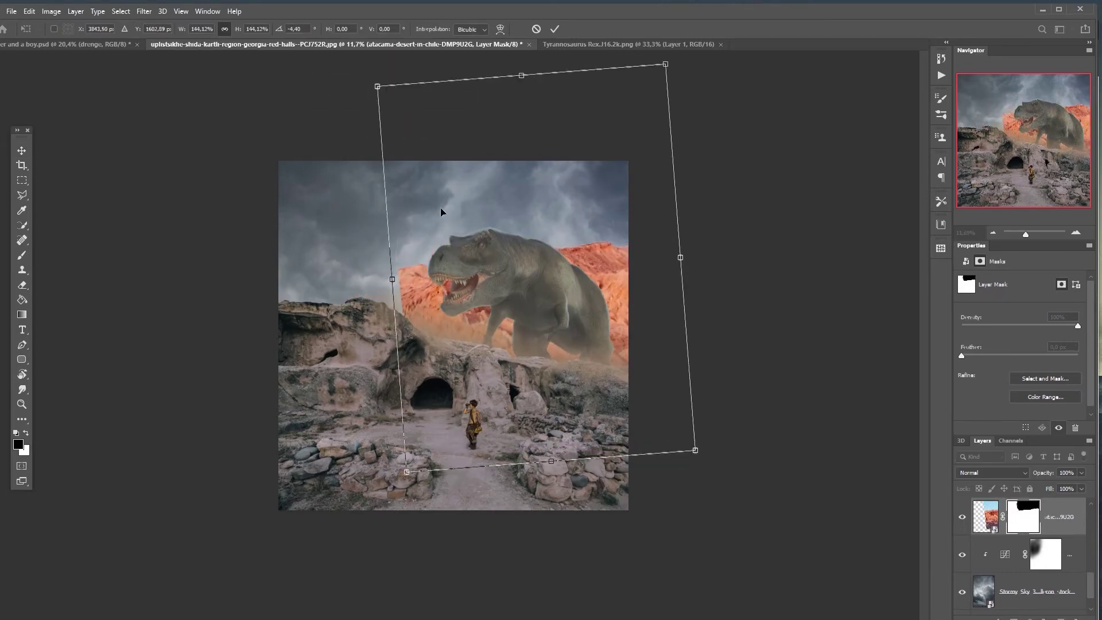
{"action": "left_click_drag", "start_coordinate": [442, 164], "coordinate": [438, 217]}
{"action": "left_click_drag", "start_coordinate": [325, 127], "coordinate": [330, 120]}
{"action": "left_click_drag", "start_coordinate": [400, 175], "coordinate": [392, 175]}
{"action": "key", "text": "Return"}
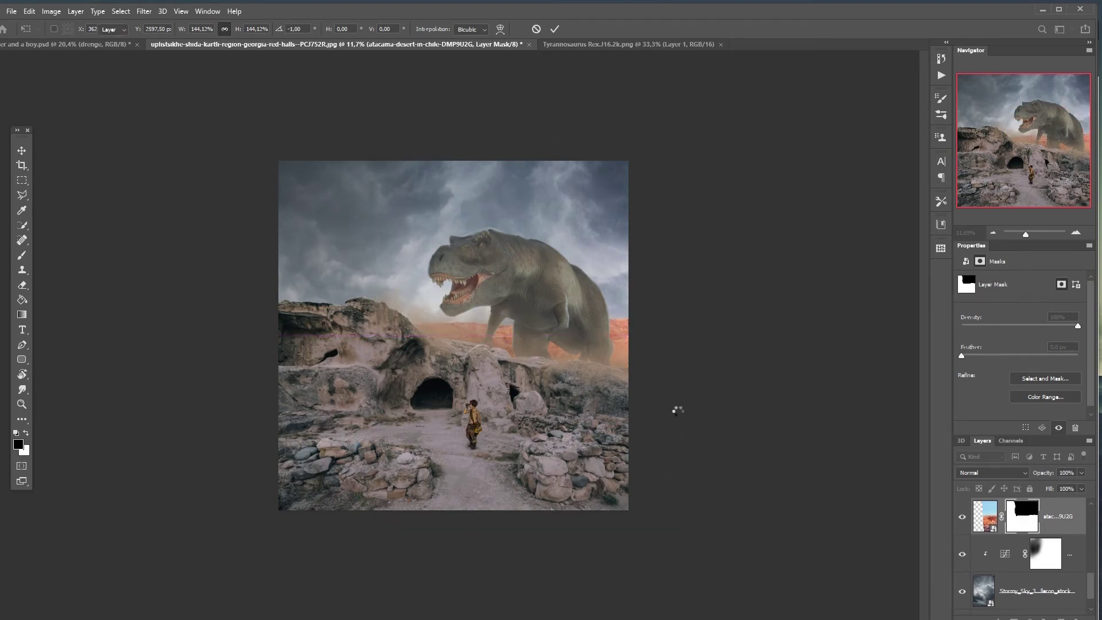
- Put the desert layer in a new group and clip a Hue/Saturation adjustment with saturation -83 to it
{"action": "scroll", "coordinate": [998, 535], "scroll_direction": "up", "scroll_amount": 1}
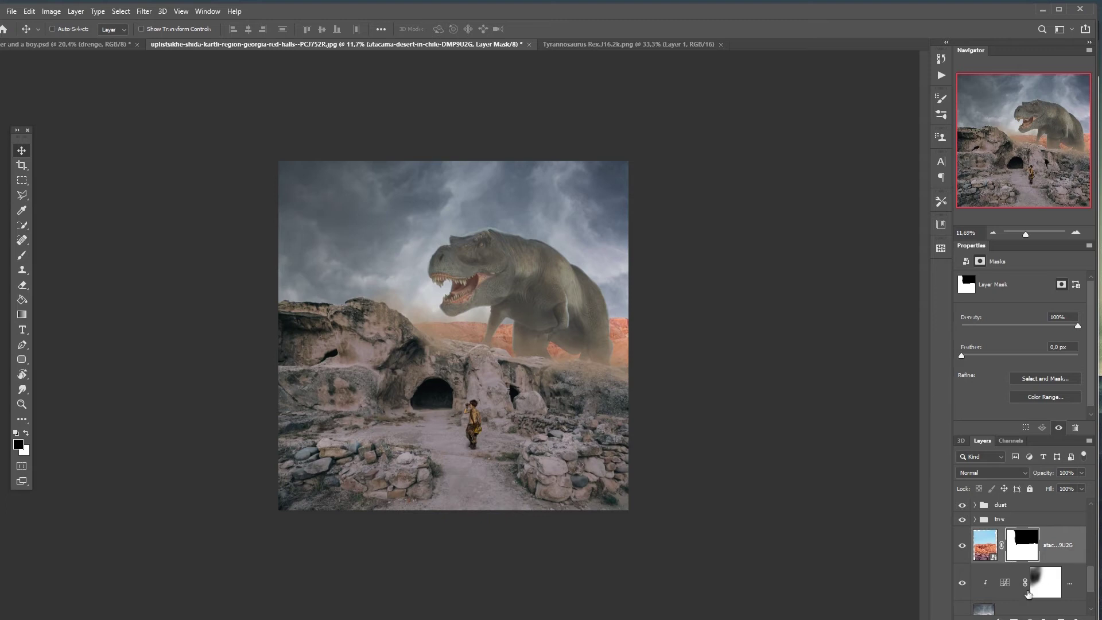
{"action": "key", "text": "ctrl+g"}
{"action": "left_click", "coordinate": [999, 556]}
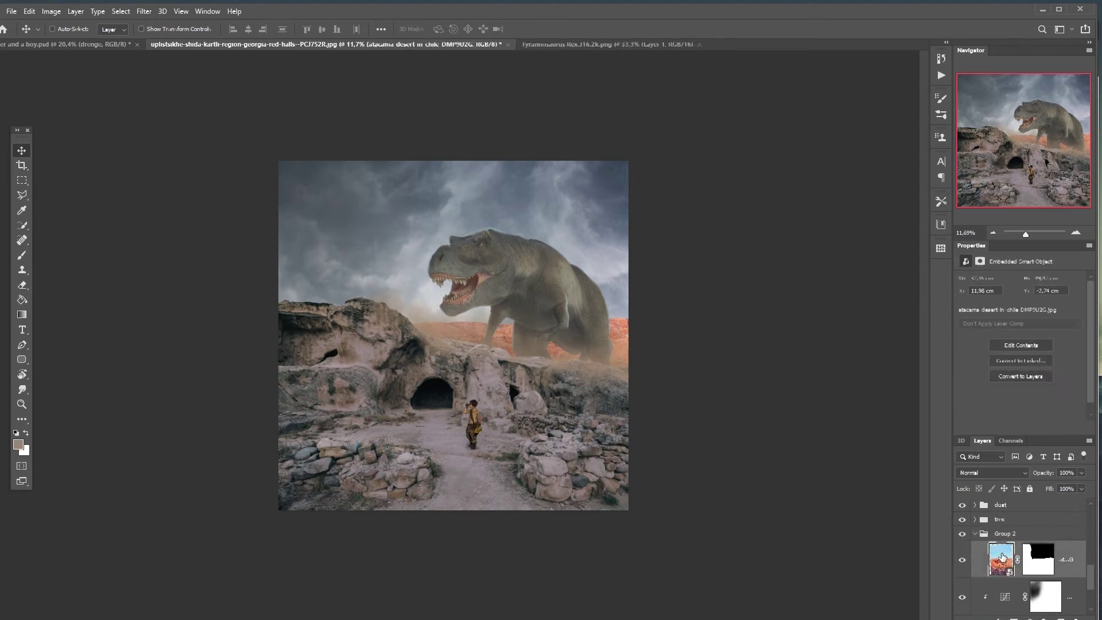
{"action": "left_click", "coordinate": [1029, 618]}
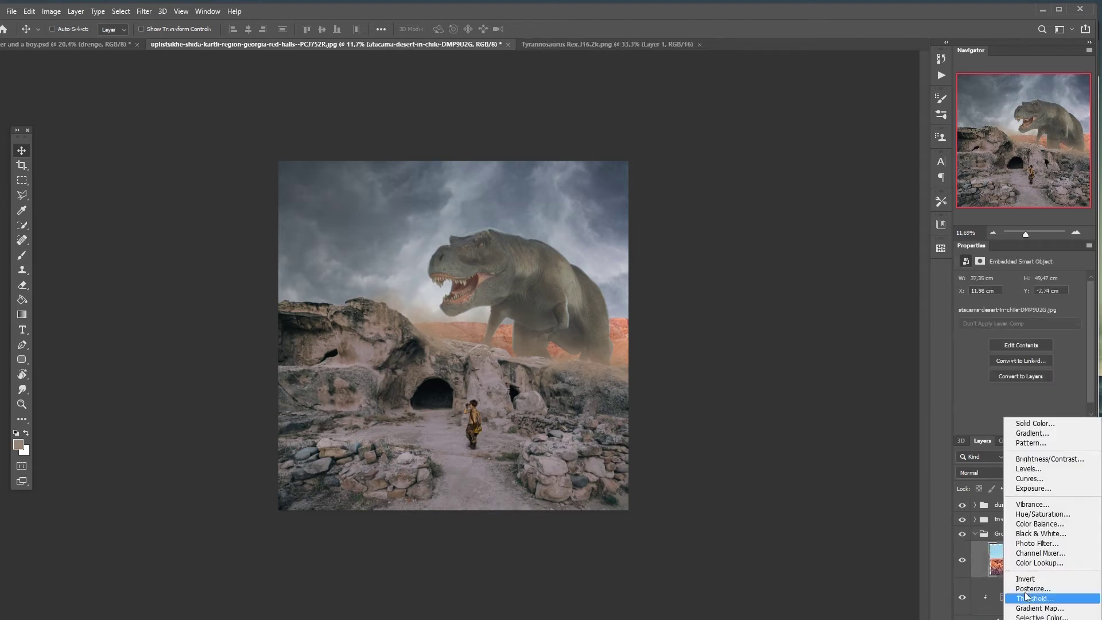
{"action": "left_click", "coordinate": [1027, 519]}
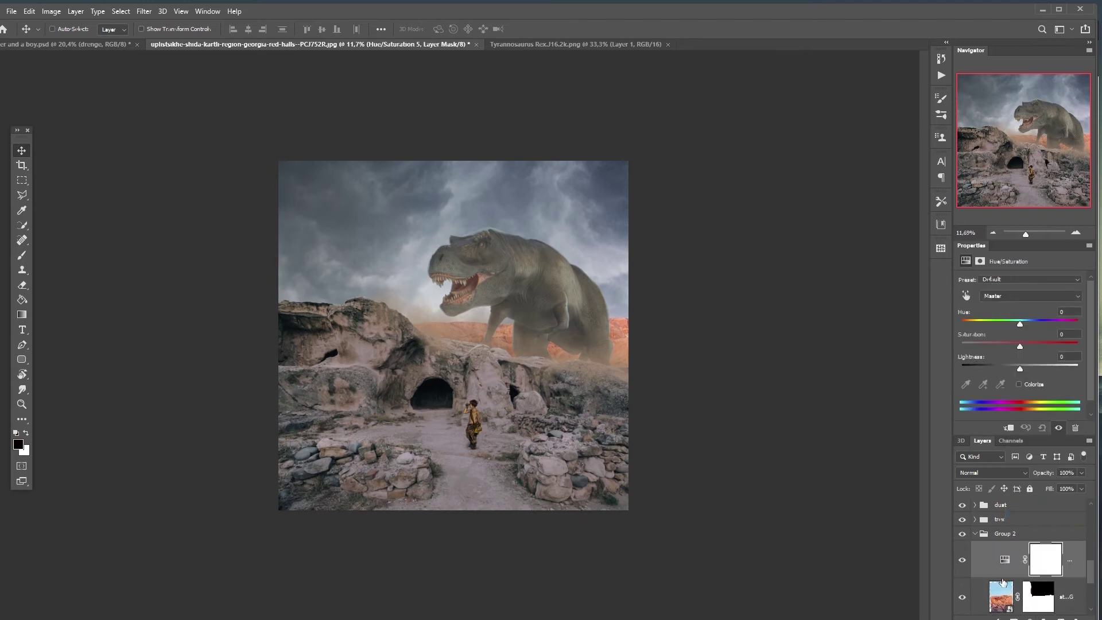
{"action": "left_click", "coordinate": [1012, 577], "text": "alt"}
{"action": "left_click_drag", "start_coordinate": [1023, 345], "coordinate": [972, 355]}
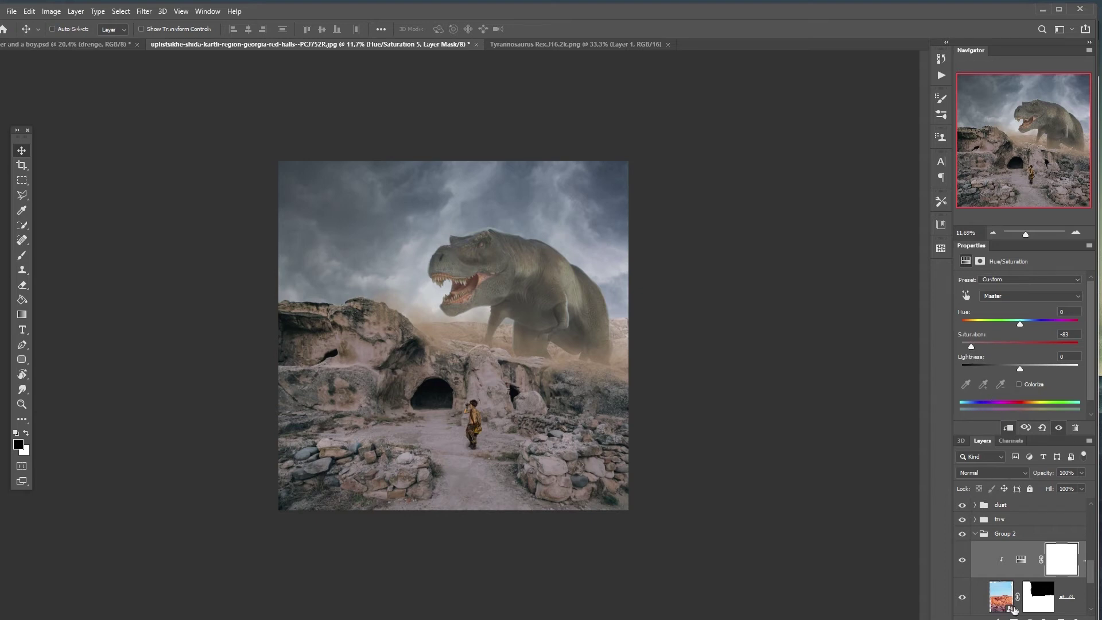
- Add a clipped Curves adjustment directly above the desert photo, lowering the white point and raising the black point to reduce contrast
{"action": "left_click", "coordinate": [1001, 597]}
{"action": "scroll", "coordinate": [442, 338], "scroll_direction": "up", "scroll_amount": 5}
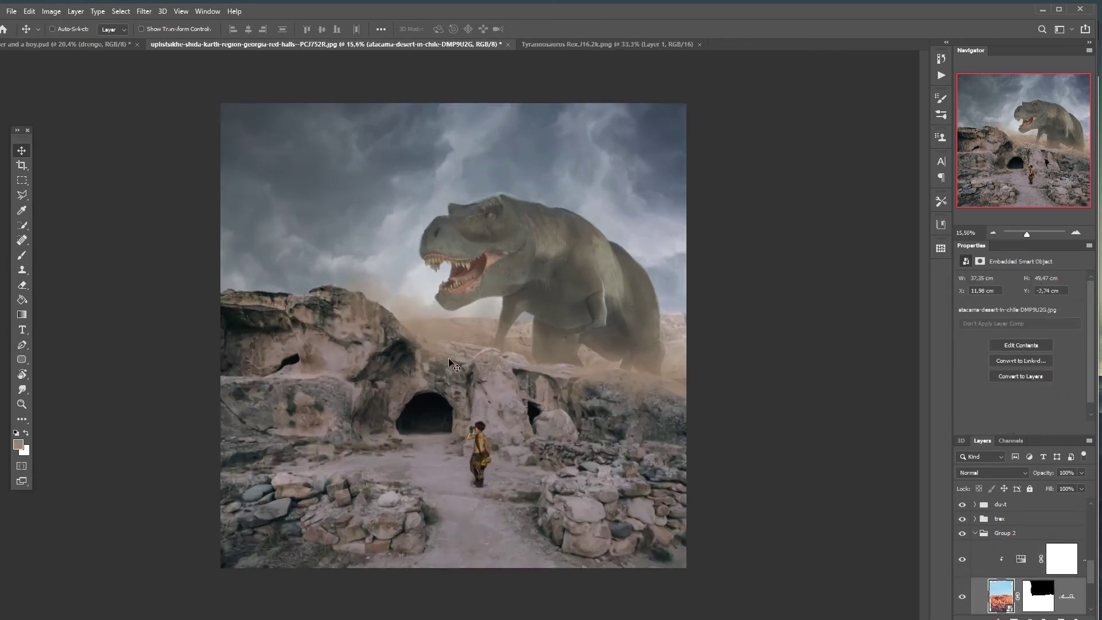
{"action": "scroll", "coordinate": [1005, 573], "scroll_direction": "down", "scroll_amount": 2}
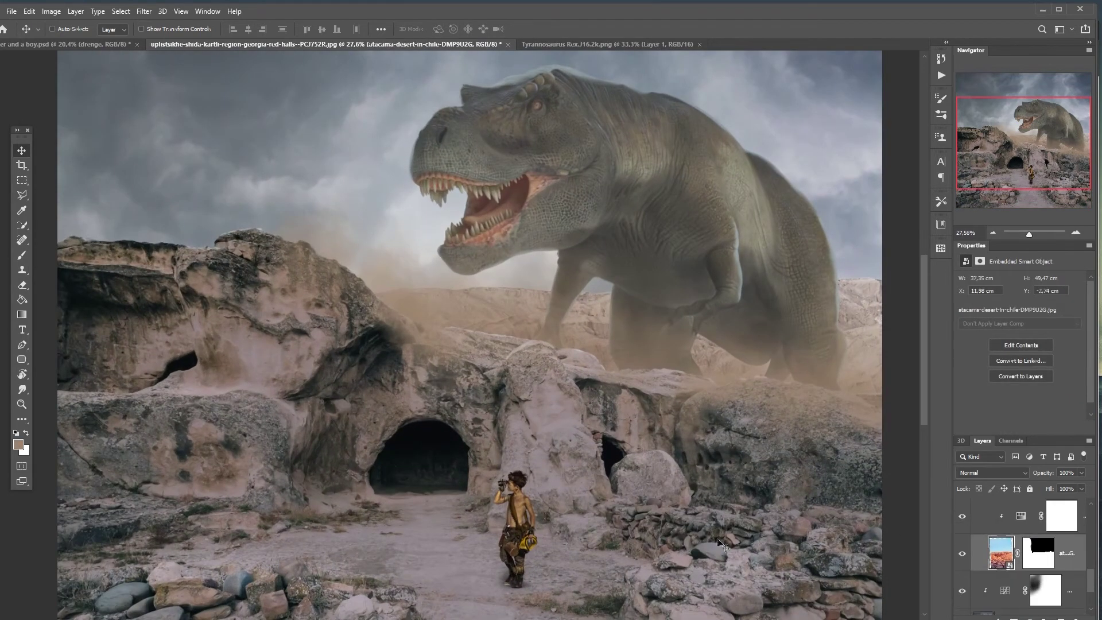
{"action": "scroll", "coordinate": [579, 494], "scroll_direction": "down", "scroll_amount": 4}
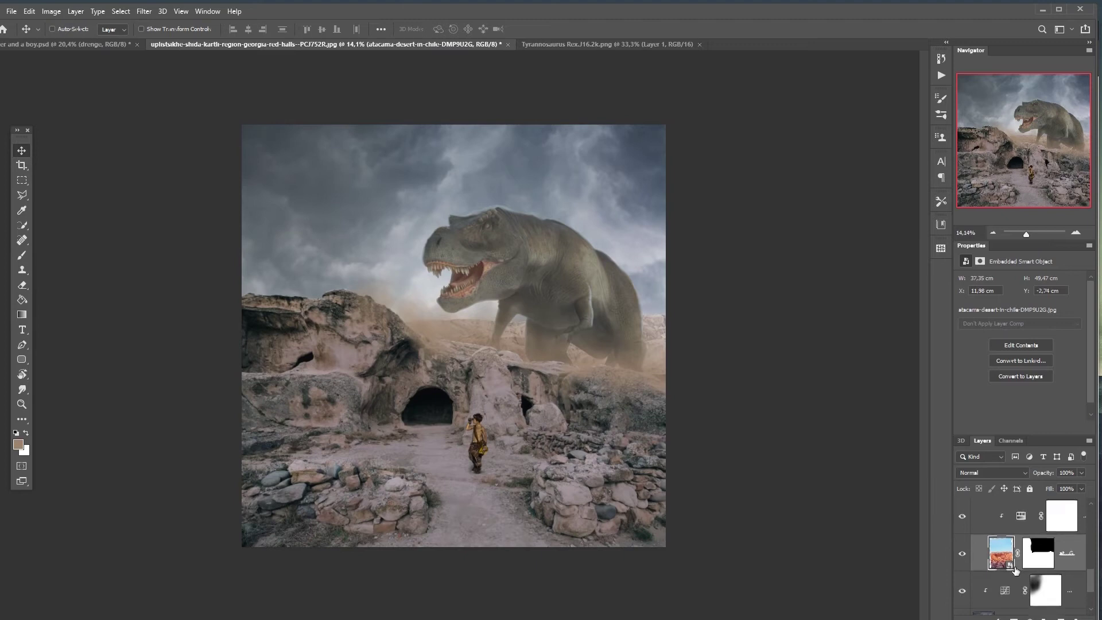
{"action": "scroll", "coordinate": [1014, 571], "scroll_direction": "up", "scroll_amount": 1}
{"action": "left_click", "coordinate": [1031, 617]}
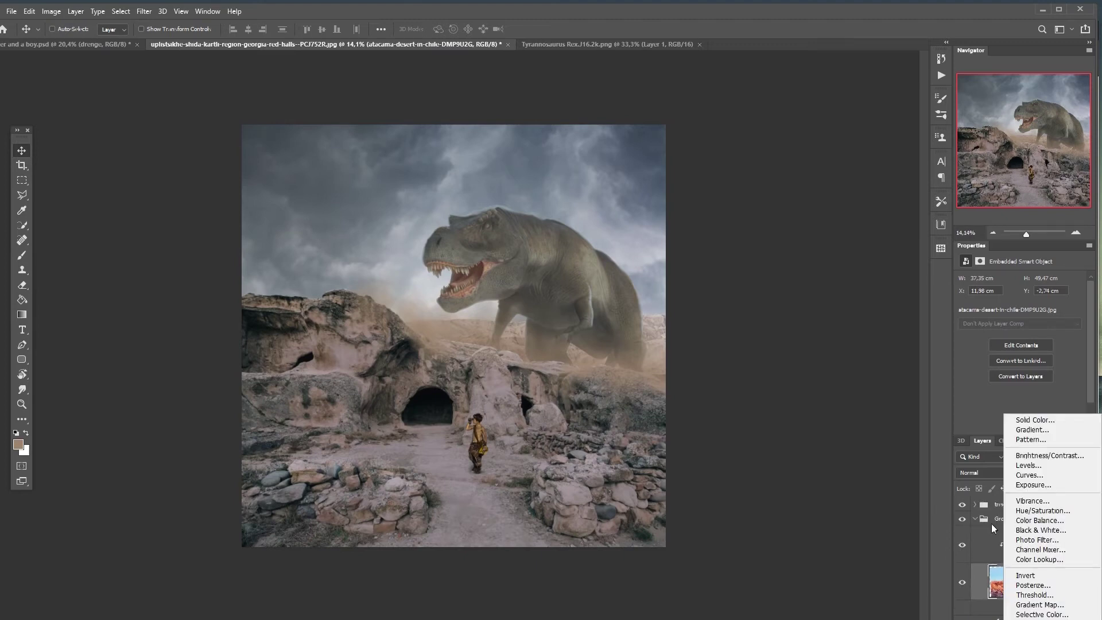
{"action": "left_click", "coordinate": [999, 480]}
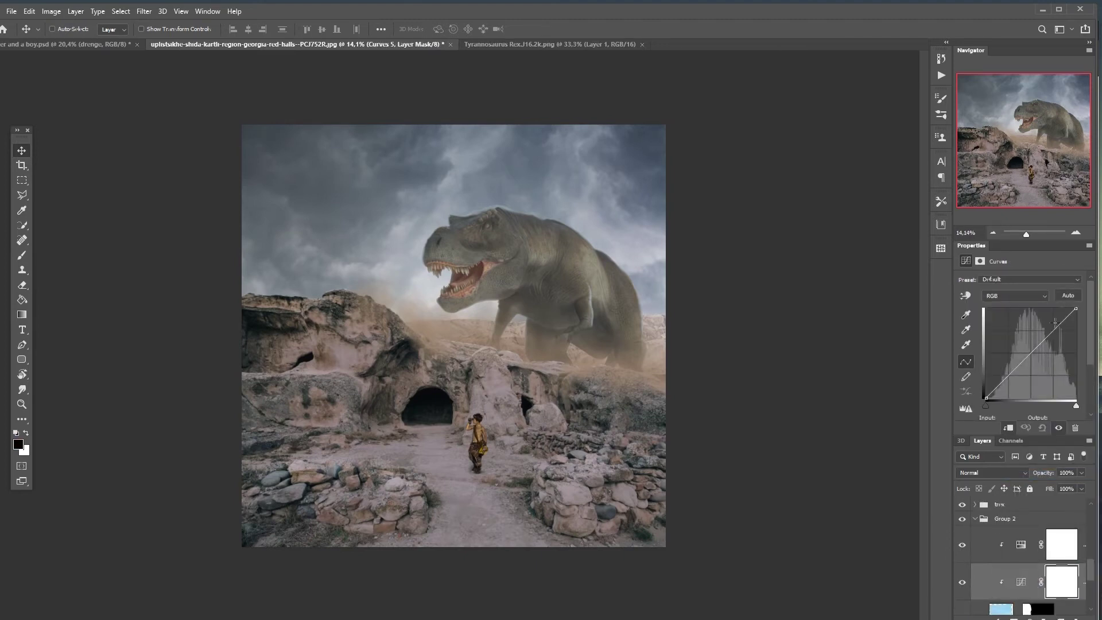
{"action": "left_click_drag", "start_coordinate": [1076, 309], "coordinate": [1085, 335]}
{"action": "left_click_drag", "start_coordinate": [984, 397], "coordinate": [951, 368]}
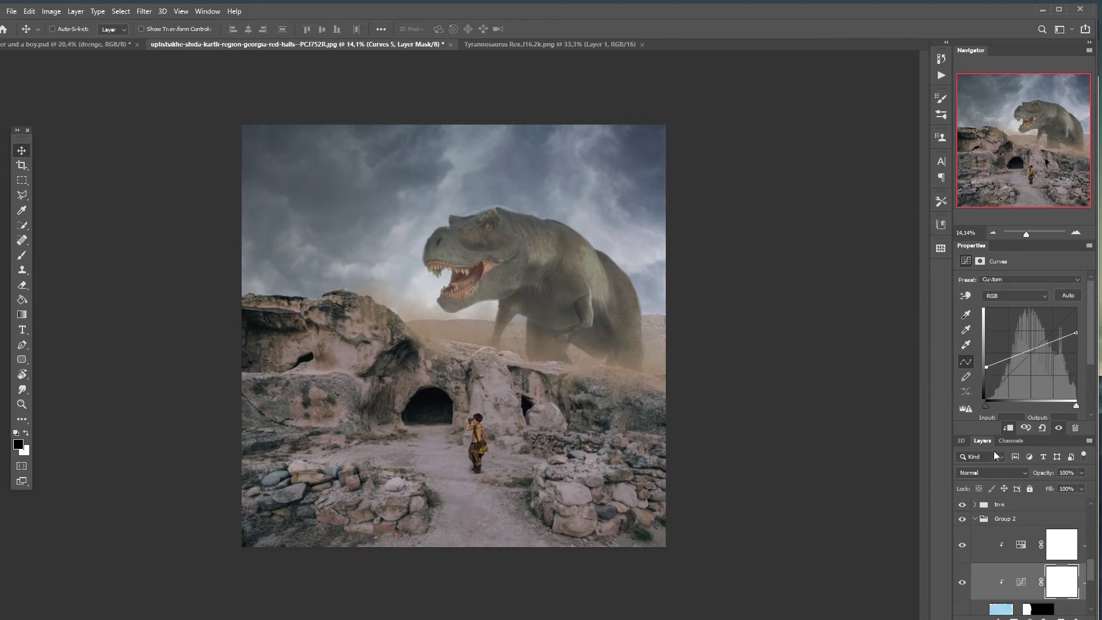
- Add a second Hue/Saturation adjustment with lightness +38 above the first and clip it to the desert layer
{"action": "left_click", "coordinate": [1021, 555]}
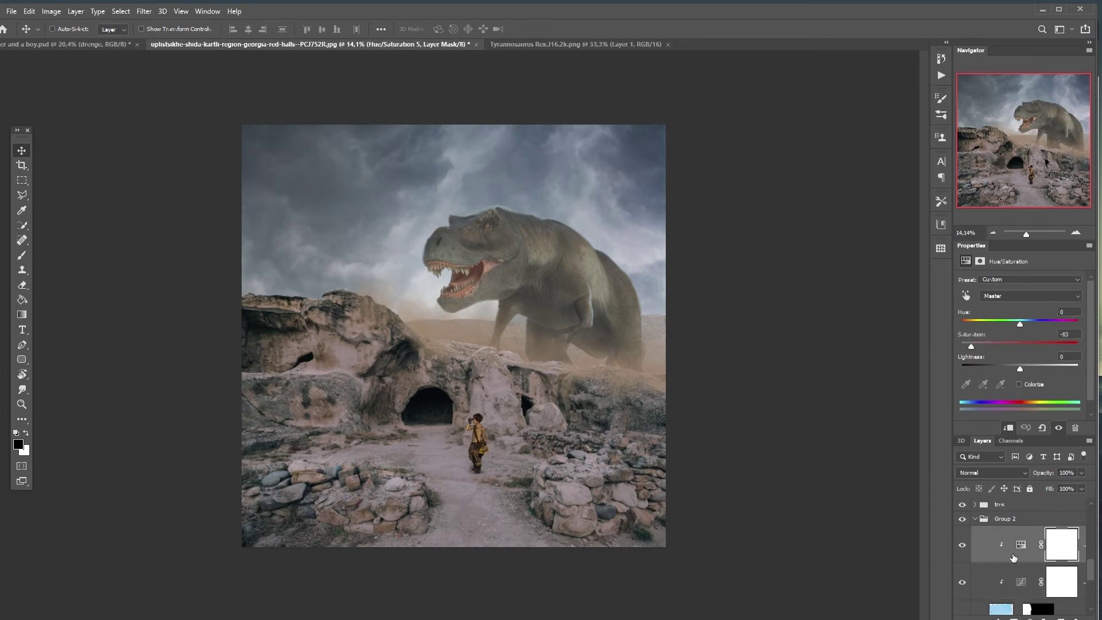
{"action": "left_click", "coordinate": [1029, 619]}
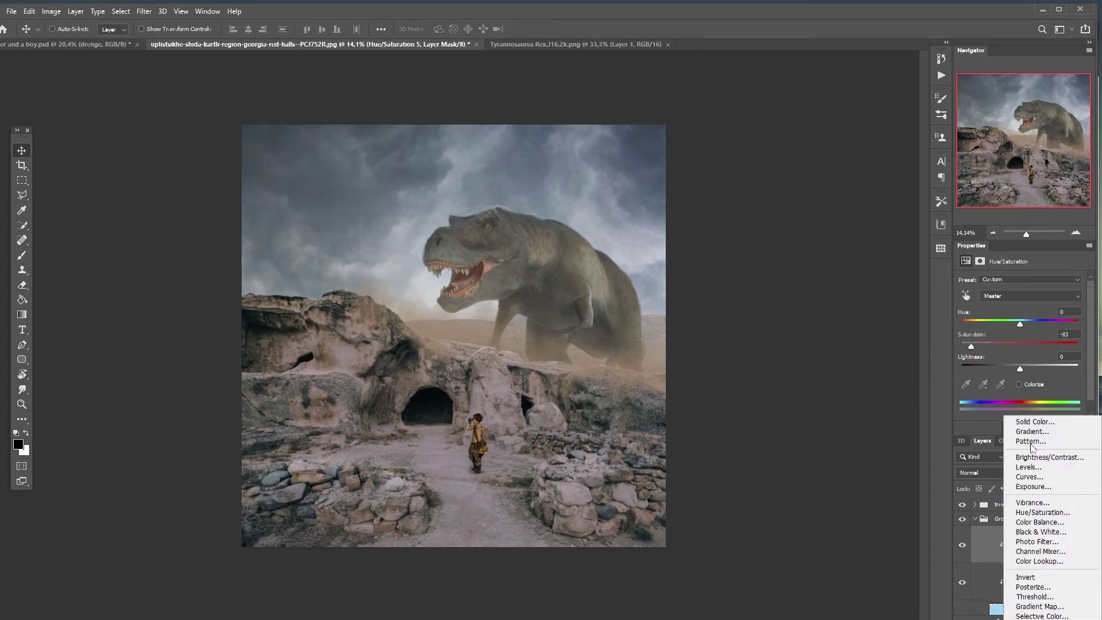
{"action": "left_click", "coordinate": [1041, 512]}
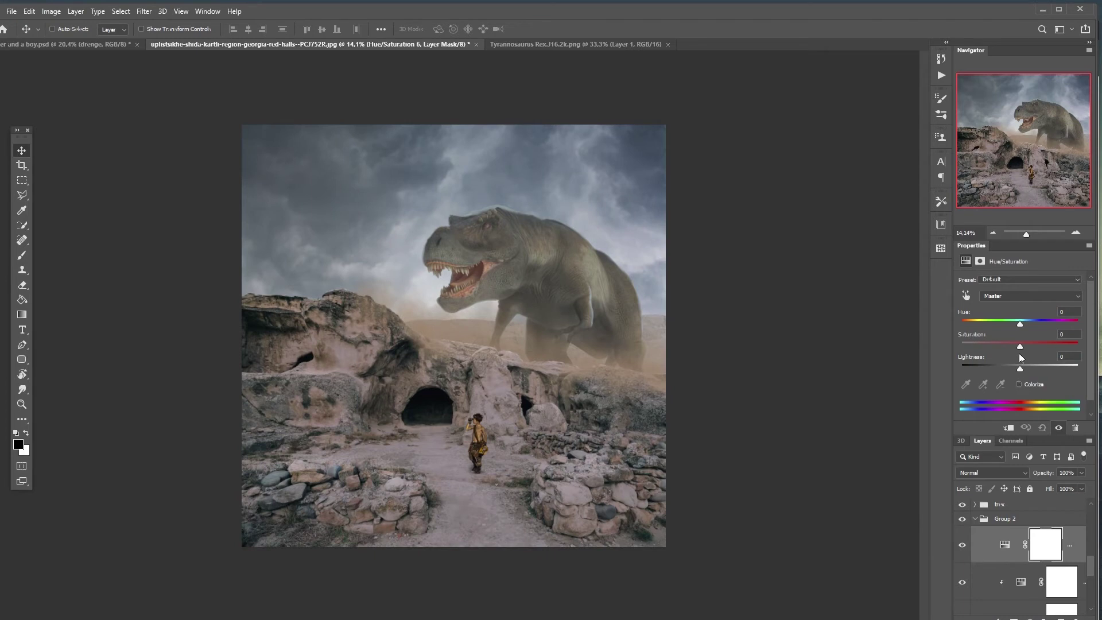
{"action": "left_click_drag", "start_coordinate": [1020, 367], "coordinate": [1042, 367]}
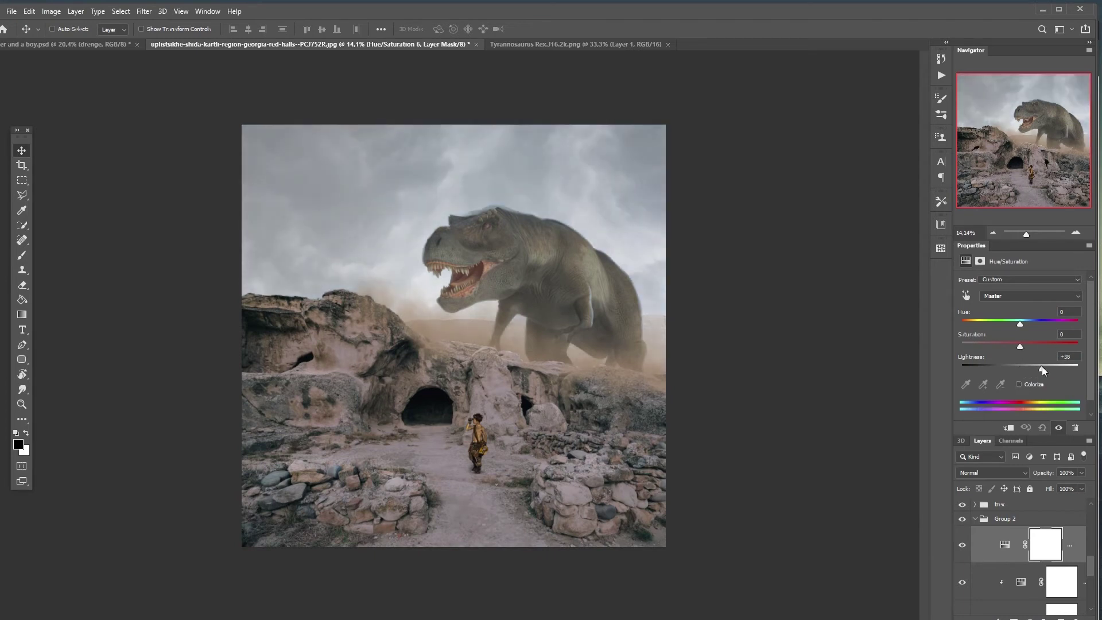
{"action": "left_click", "coordinate": [1014, 568], "text": "alt"}
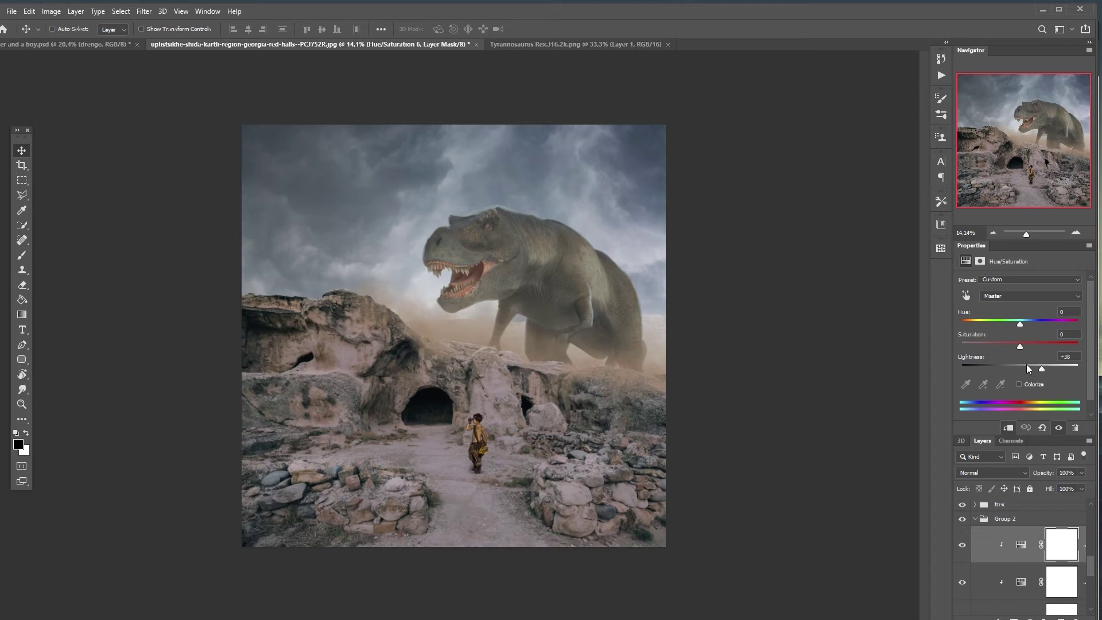
- Invert the lightening adjustment's mask and paint white along the desert horizon at 100% opacity and 25% flow with a 600 to 900 px brush
{"action": "key", "text": "ctrl+i"}
{"action": "scroll", "coordinate": [519, 431], "scroll_direction": "up", "scroll_amount": 1}
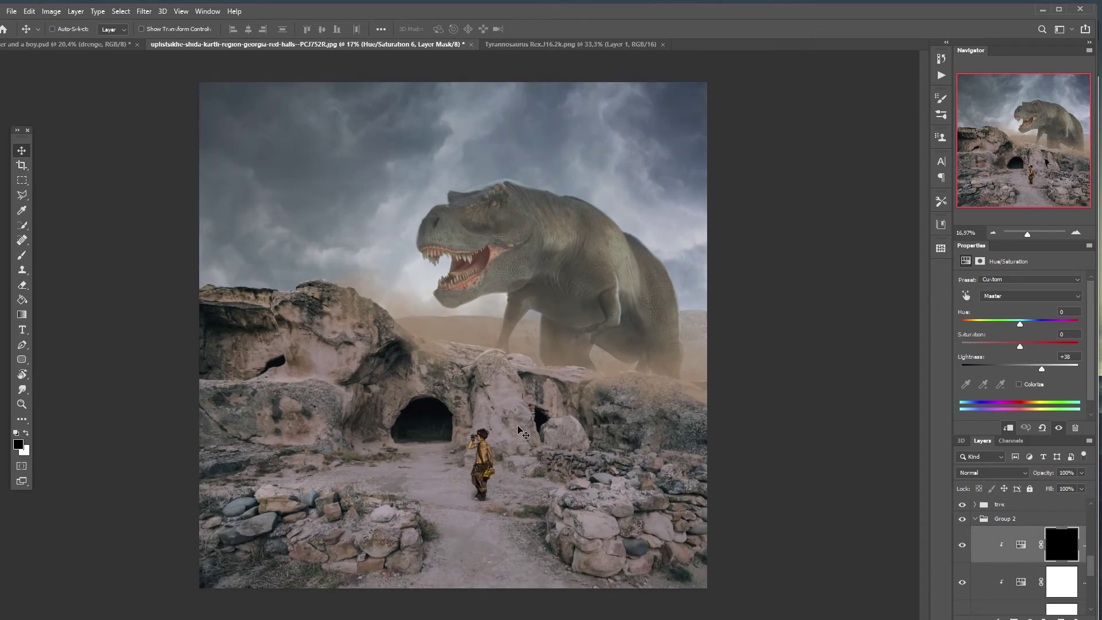
{"action": "key", "text": "b"}
{"action": "key", "text": "x"}
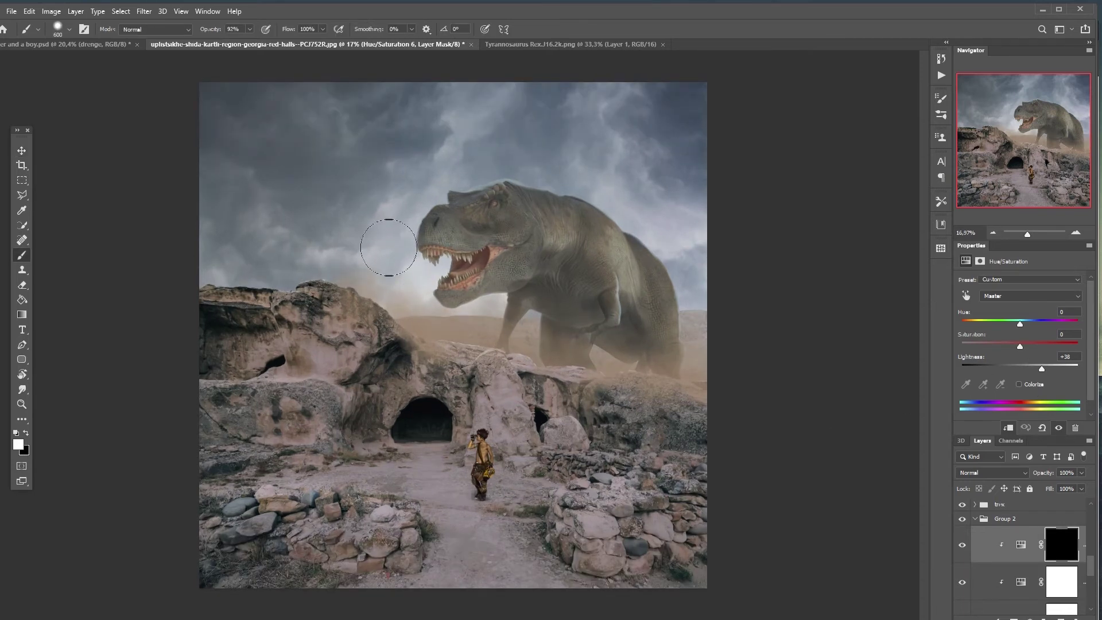
{"action": "mouse_move", "coordinate": [218, 28]}
{"action": "left_mouse_down"}
{"action": "mouse_move", "coordinate": [284, 39]}
{"action": "mouse_move", "coordinate": [267, 29]}
{"action": "left_mouse_up"}
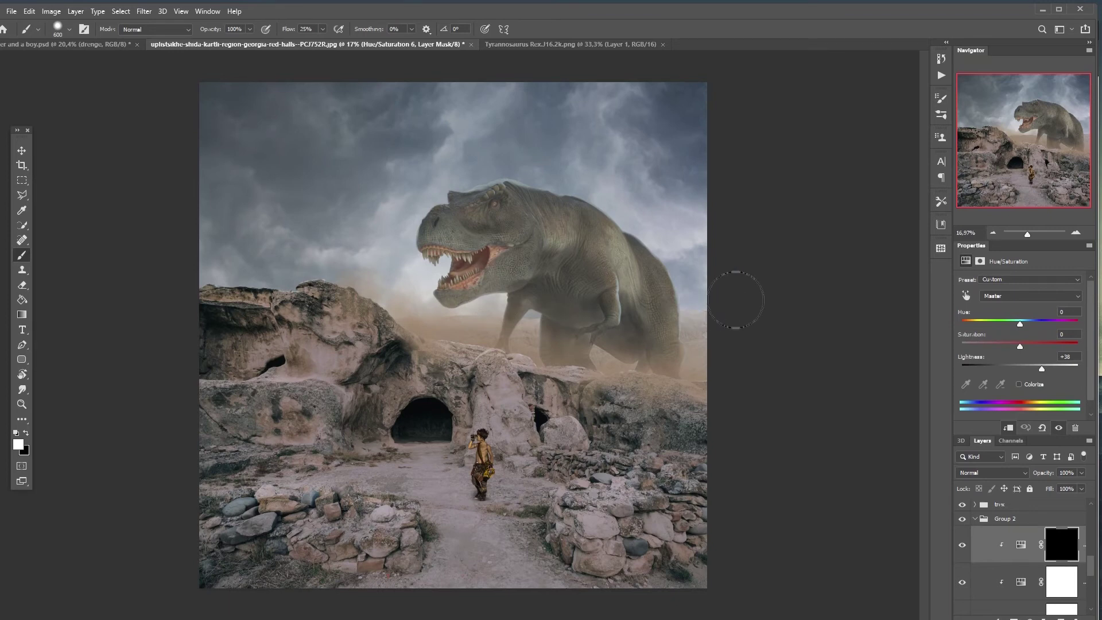
{"action": "mouse_move", "coordinate": [750, 265]}
{"action": "left_mouse_down"}
{"action": "mouse_move", "coordinate": [448, 270]}
{"action": "mouse_move", "coordinate": [394, 294]}
{"action": "left_mouse_up"}
{"action": "key", "text": "bracketright"}
{"action": "mouse_move", "coordinate": [602, 270]}
{"action": "left_mouse_down"}
{"action": "mouse_move", "coordinate": [582, 292]}
{"action": "mouse_move", "coordinate": [534, 288]}
{"action": "left_mouse_up"}
{"action": "scroll", "coordinate": [533, 289], "scroll_direction": "down", "scroll_amount": 11}
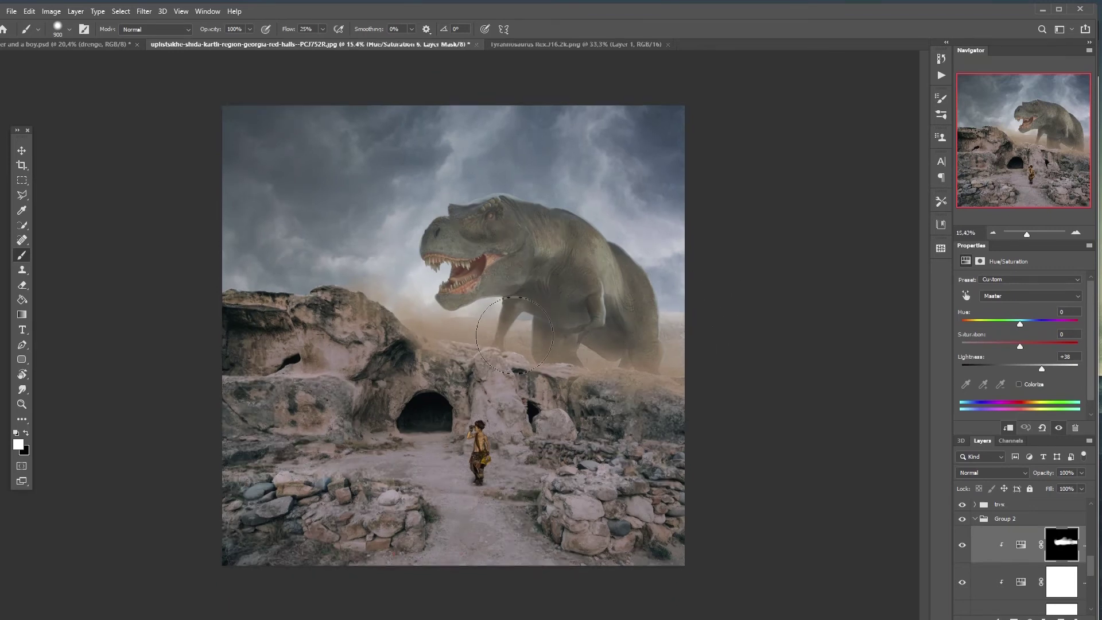
{"action": "scroll", "coordinate": [453, 449], "scroll_direction": "up", "scroll_amount": 2}
{"action": "scroll", "coordinate": [453, 449], "scroll_direction": "up", "scroll_amount": 1}
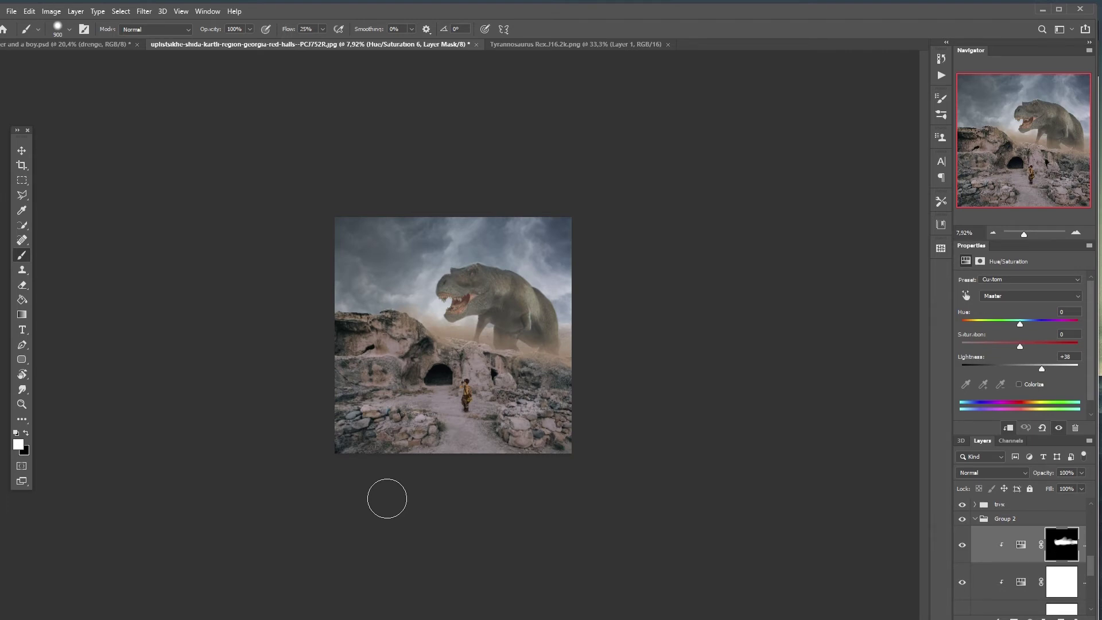
- Collapse Group 2 and create a new group named "foreground" at the top of the layer stack
{"action": "scroll", "coordinate": [387, 498], "scroll_direction": "up", "scroll_amount": 2}
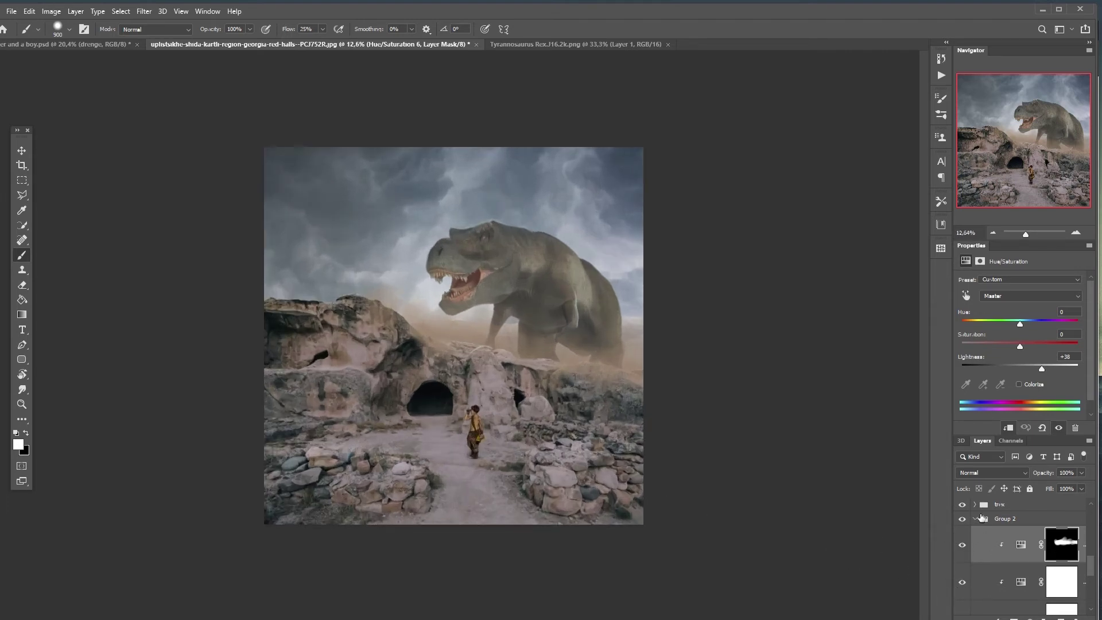
{"action": "left_click", "coordinate": [975, 518]}
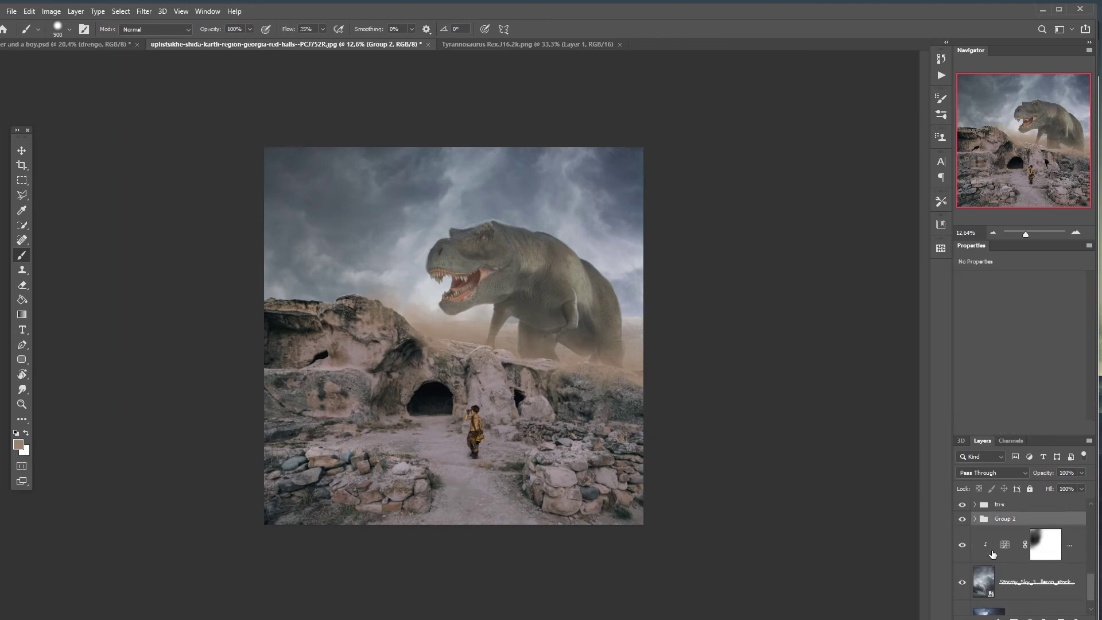
{"action": "scroll", "coordinate": [993, 554], "scroll_direction": "up", "scroll_amount": 2}
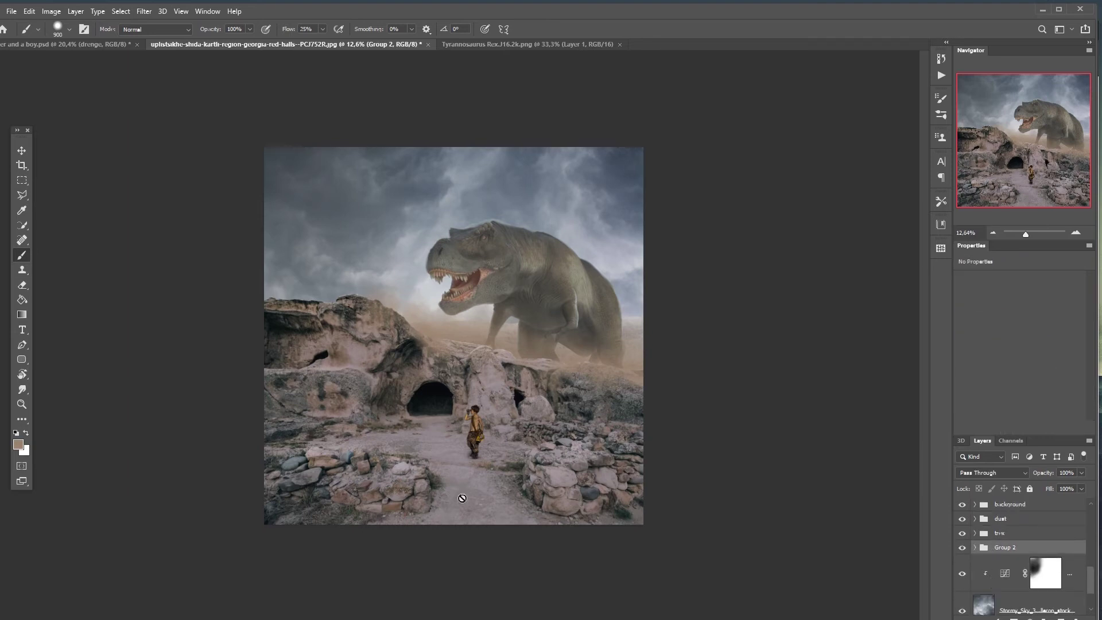
{"action": "scroll", "coordinate": [1037, 563], "scroll_direction": "up", "scroll_amount": 3}
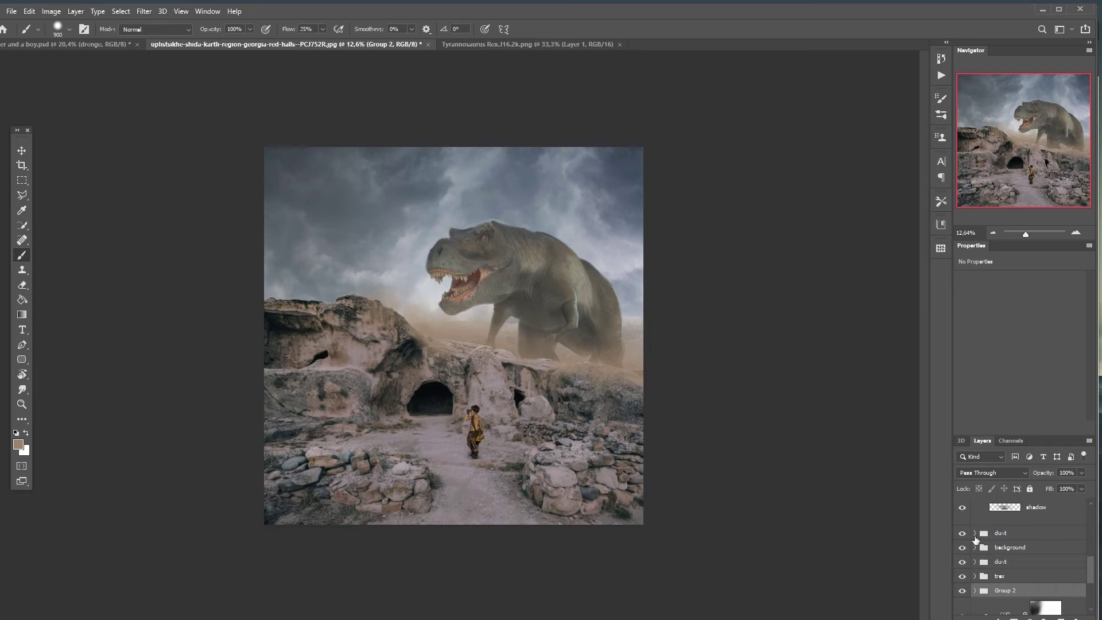
{"action": "scroll", "coordinate": [1010, 551], "scroll_direction": "down", "scroll_amount": 6}
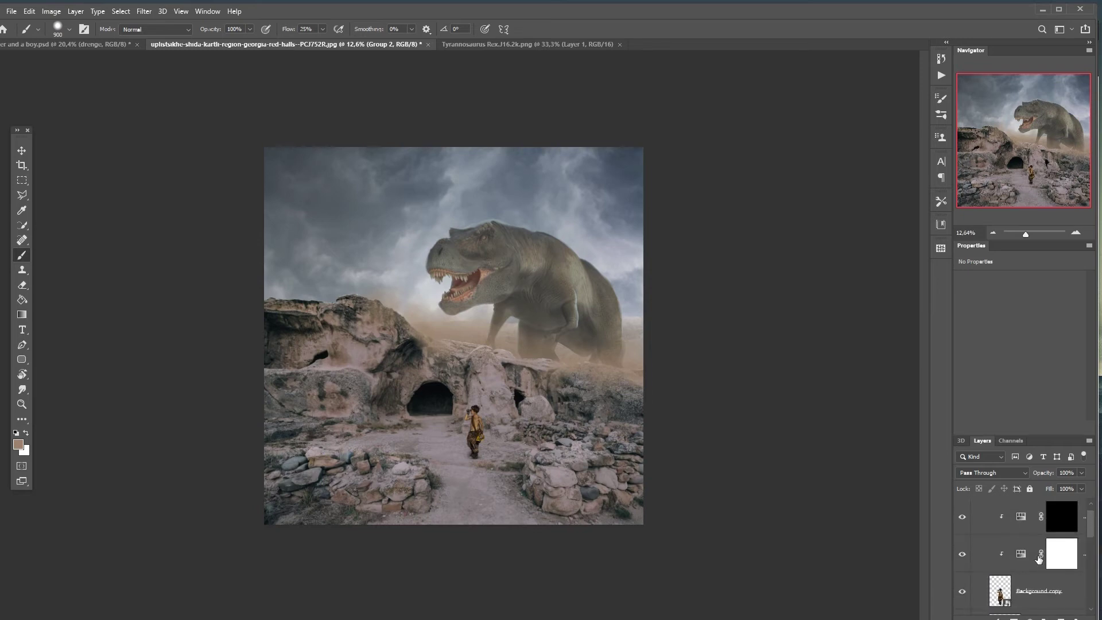
{"action": "scroll", "coordinate": [996, 526], "scroll_direction": "up", "scroll_amount": 1}
{"action": "left_click", "coordinate": [1013, 505]}
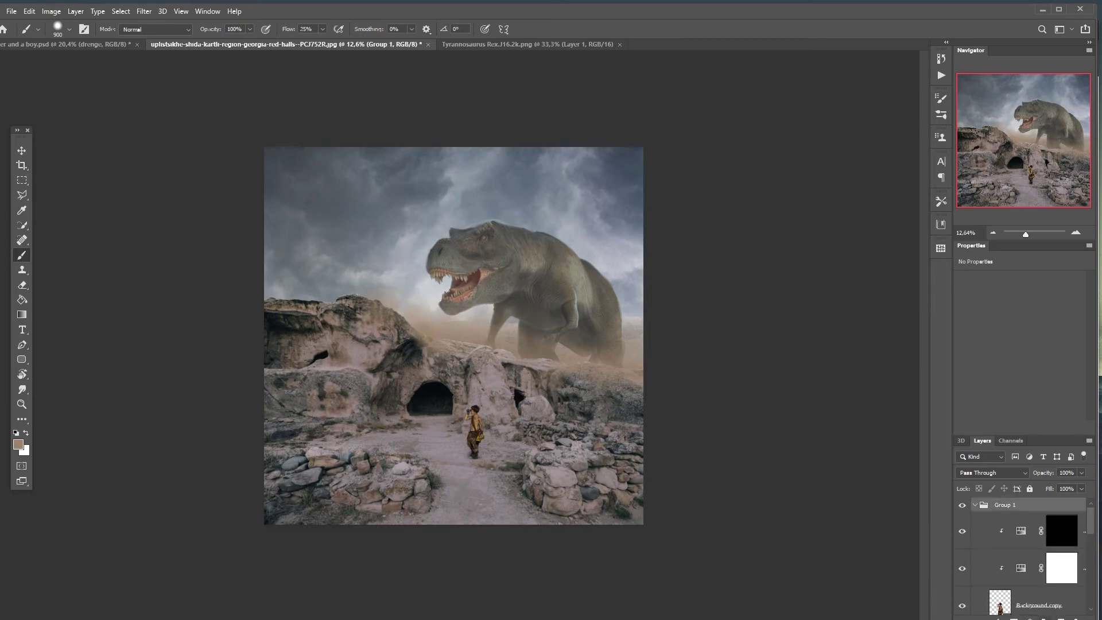
{"action": "left_click", "coordinate": [1060, 618]}
{"action": "double_click", "coordinate": [993, 504]}
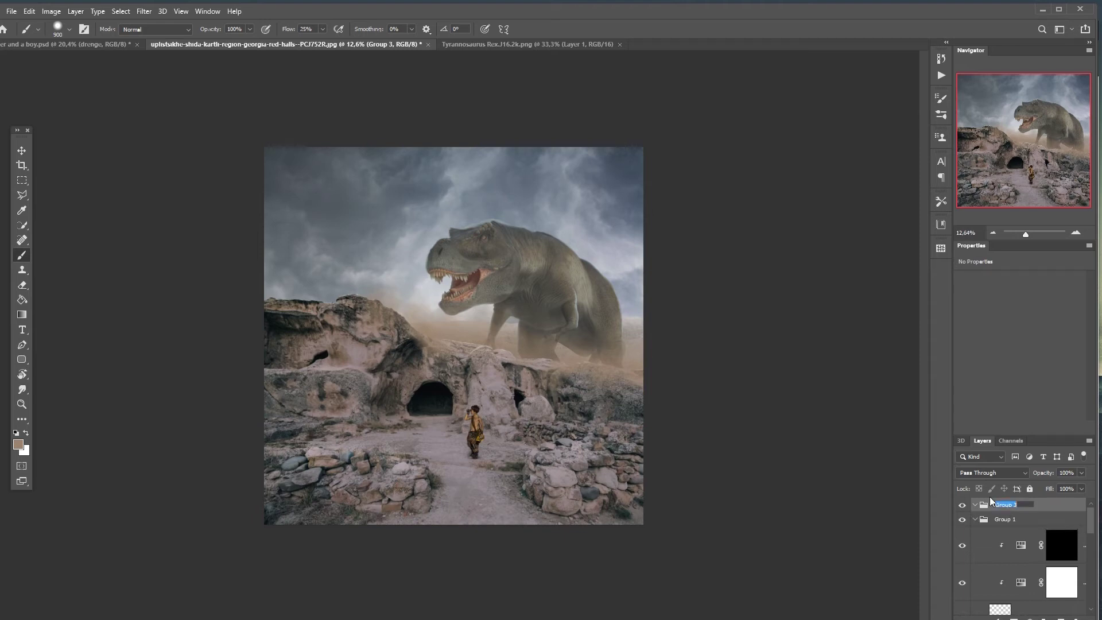
{"action": "type", "text": "foreground"}
{"action": "key", "text": "Return"}
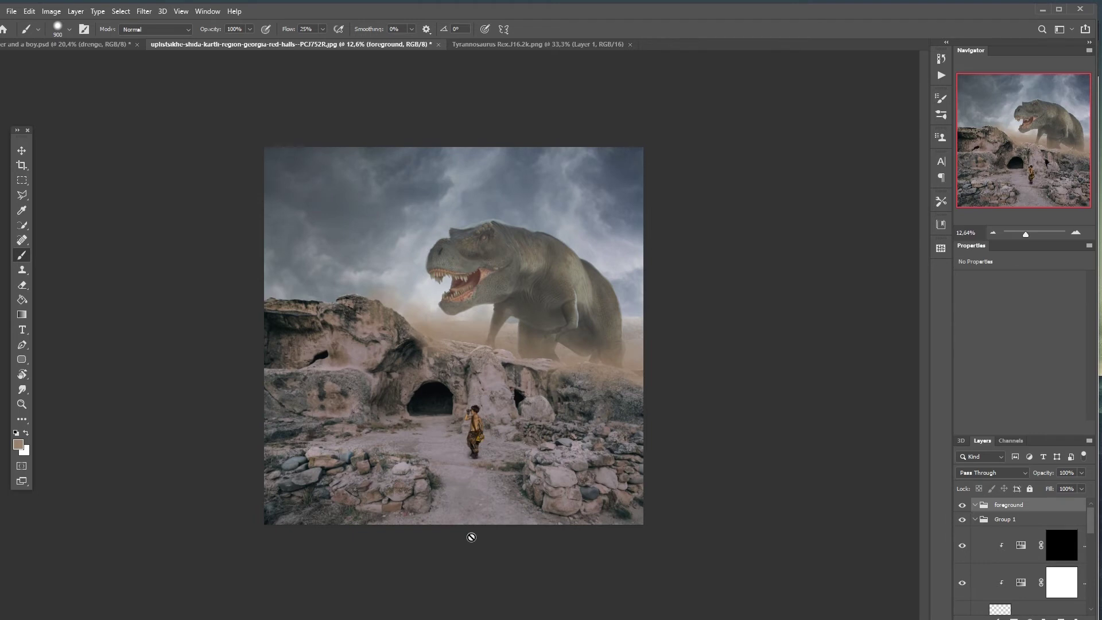
- Add an empty layer inside the foreground group and choose the Cloud/Dust 02 brush for it
{"action": "scroll", "coordinate": [472, 537], "scroll_direction": "up", "scroll_amount": 2}
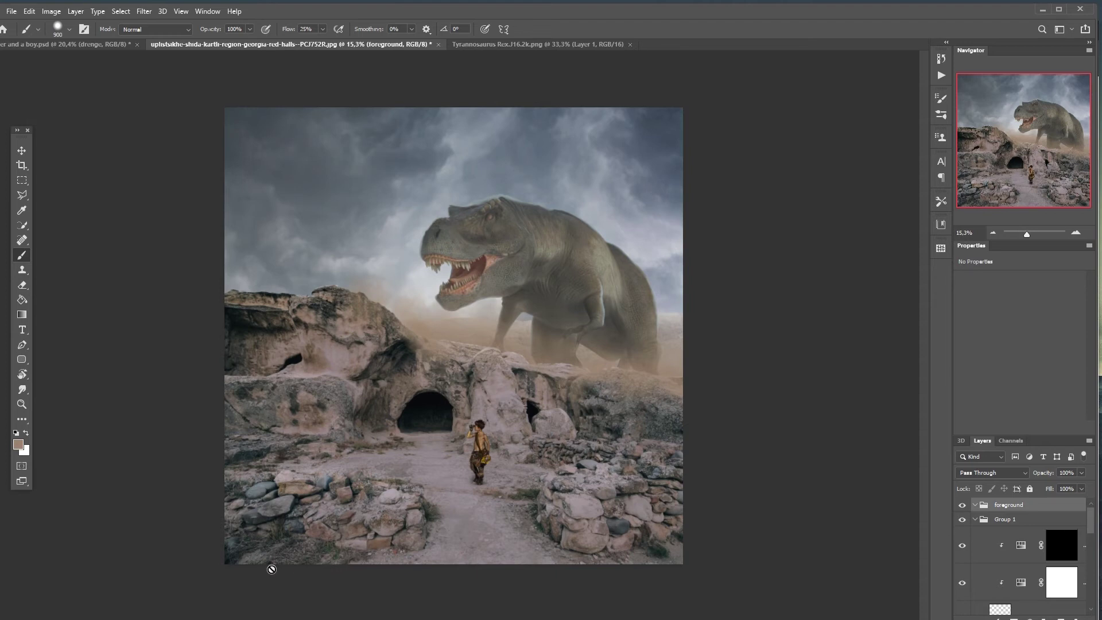
{"action": "scroll", "coordinate": [472, 560], "scroll_direction": "up", "scroll_amount": 2}
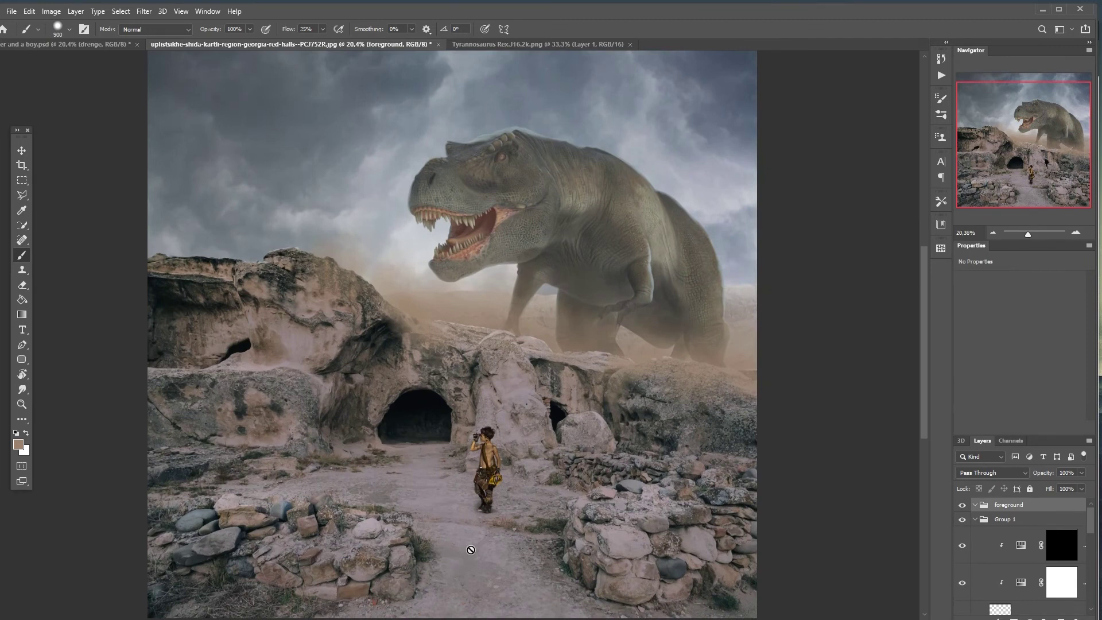
{"action": "key", "text": "ctrl+shift+alt+n"}
{"action": "scroll", "coordinate": [402, 506], "scroll_direction": "up", "scroll_amount": 3}
{"action": "scroll", "coordinate": [383, 494], "scroll_direction": "down", "scroll_amount": 4}
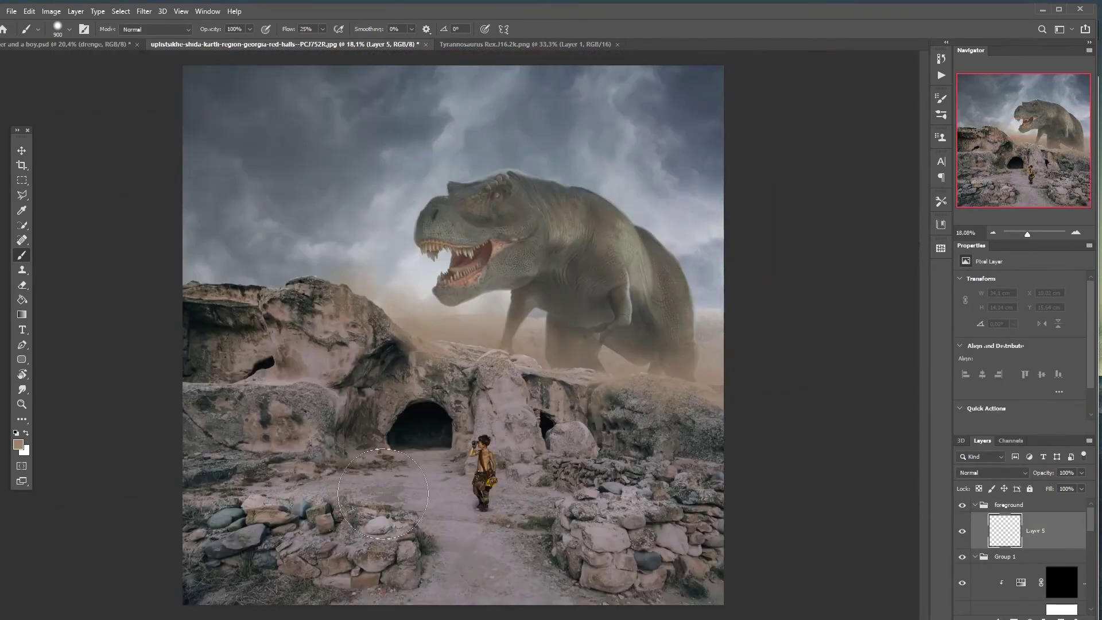
{"action": "key", "text": "bracketright"}
{"action": "right_click", "coordinate": [367, 569]}
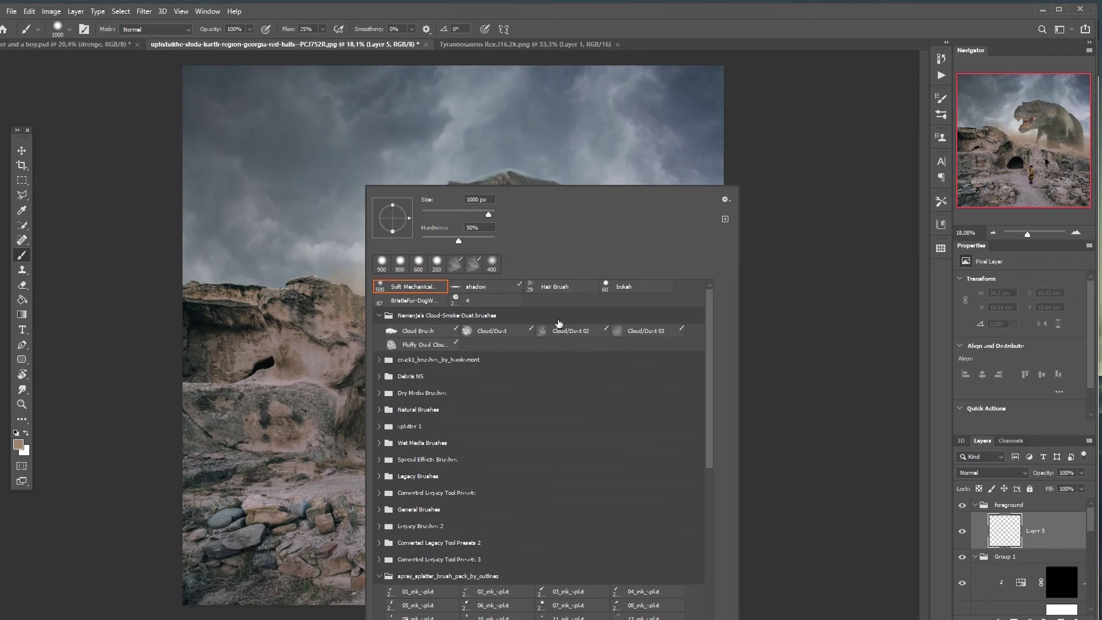
{"action": "left_click", "coordinate": [561, 331]}
- Paint tan dust across the rocks and path in the lower scene at 20% opacity, enlarging the brush to 1900 px
{"action": "left_click", "coordinate": [150, 531]}
{"action": "key", "text": "bracketright"}
{"action": "key", "text": "bracketright"}
{"action": "key", "text": "bracketright"}
{"action": "key", "text": "bracketright"}
{"action": "key", "text": "bracketright"}
{"action": "left_click", "coordinate": [175, 577]}
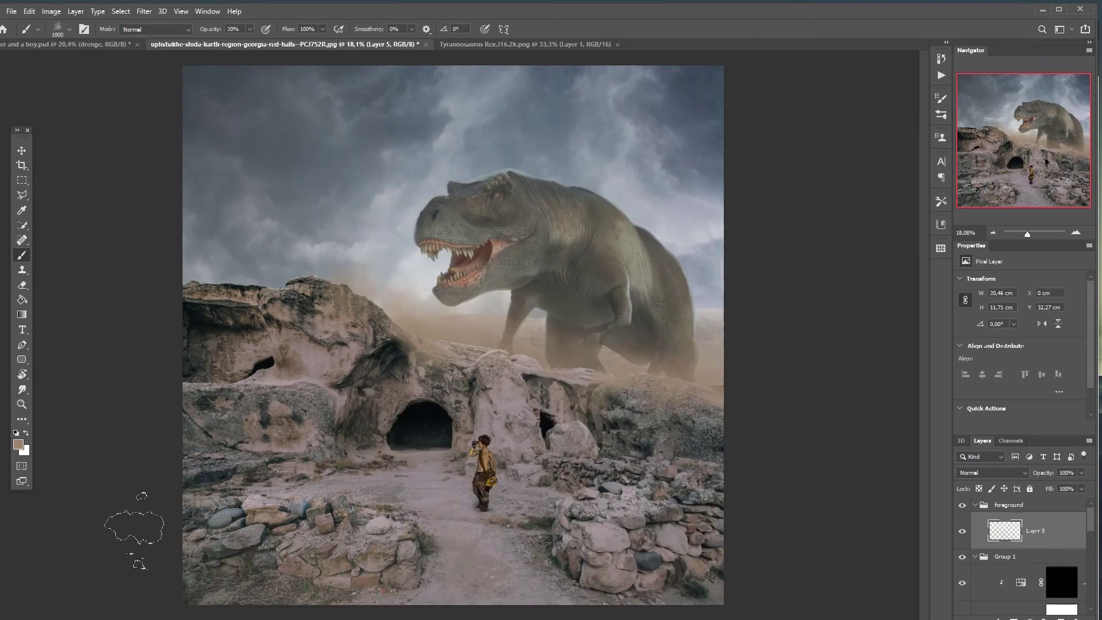
{"action": "key", "text": "bracketright"}
{"action": "left_click", "coordinate": [172, 545]}
{"action": "left_click", "coordinate": [709, 559]}
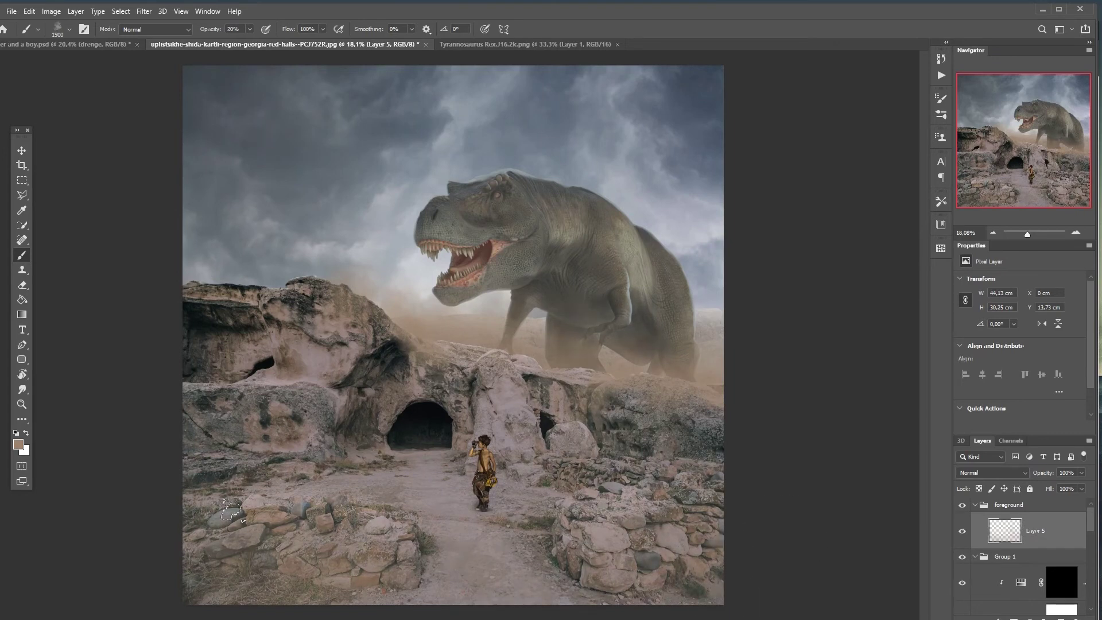
{"action": "scroll", "coordinate": [395, 591], "scroll_direction": "down", "scroll_amount": 2}
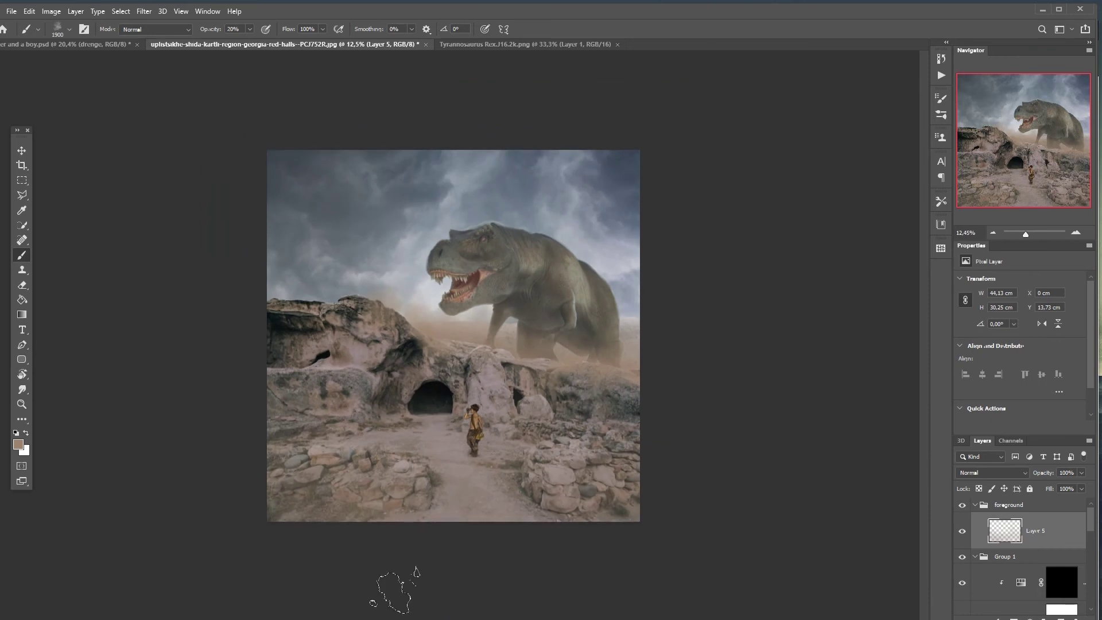
{"action": "left_click", "coordinate": [22, 150]}
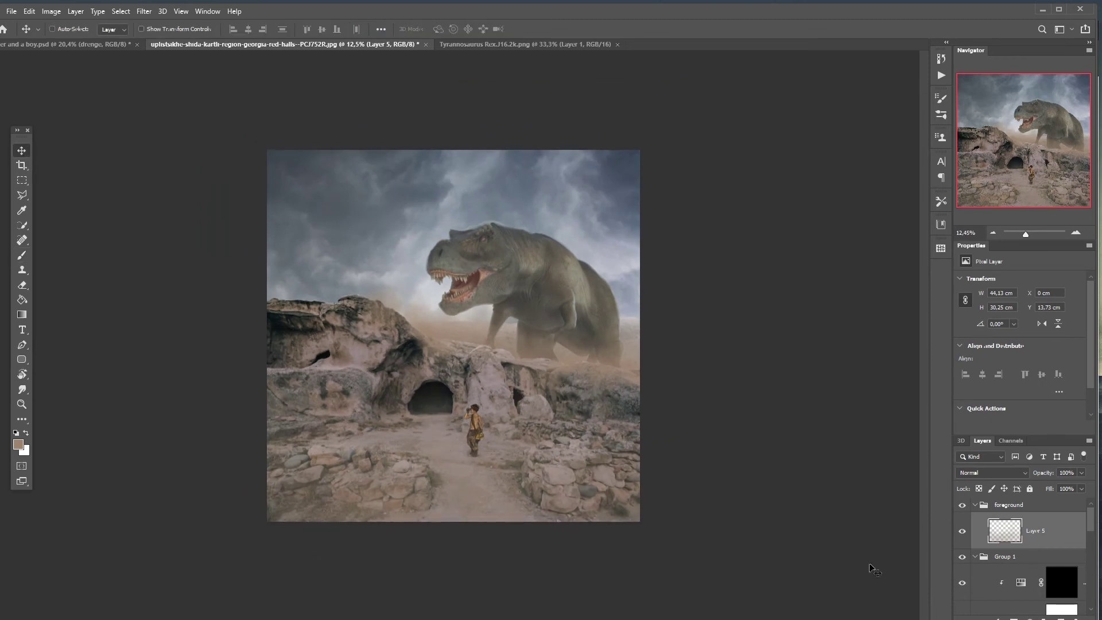
{"action": "key", "text": "Delete"}
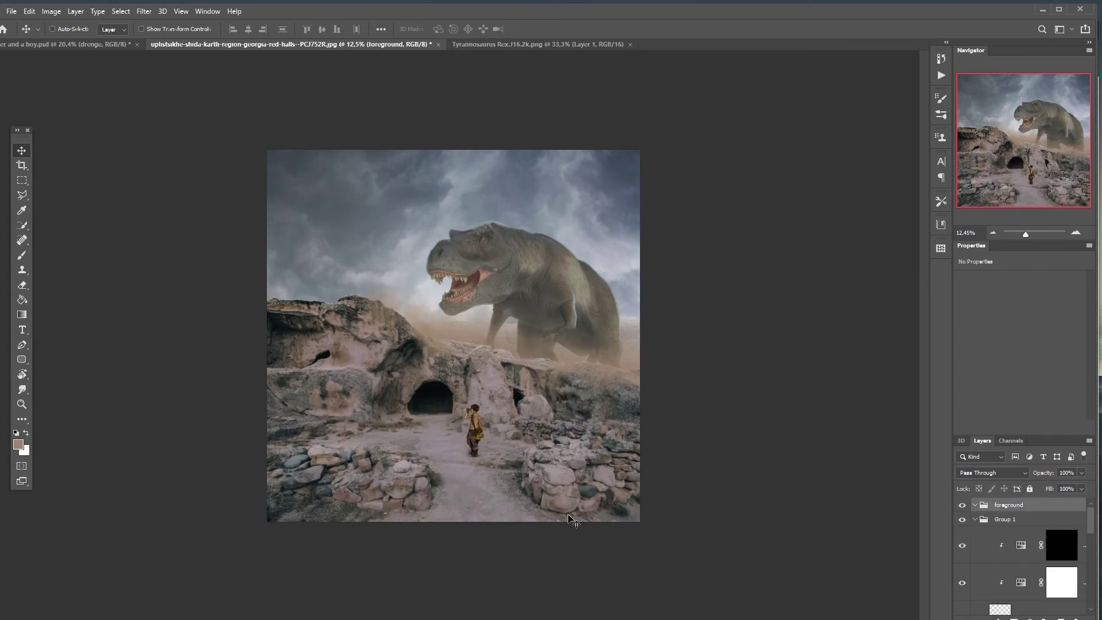
{"action": "key", "text": "ctrl+z"}
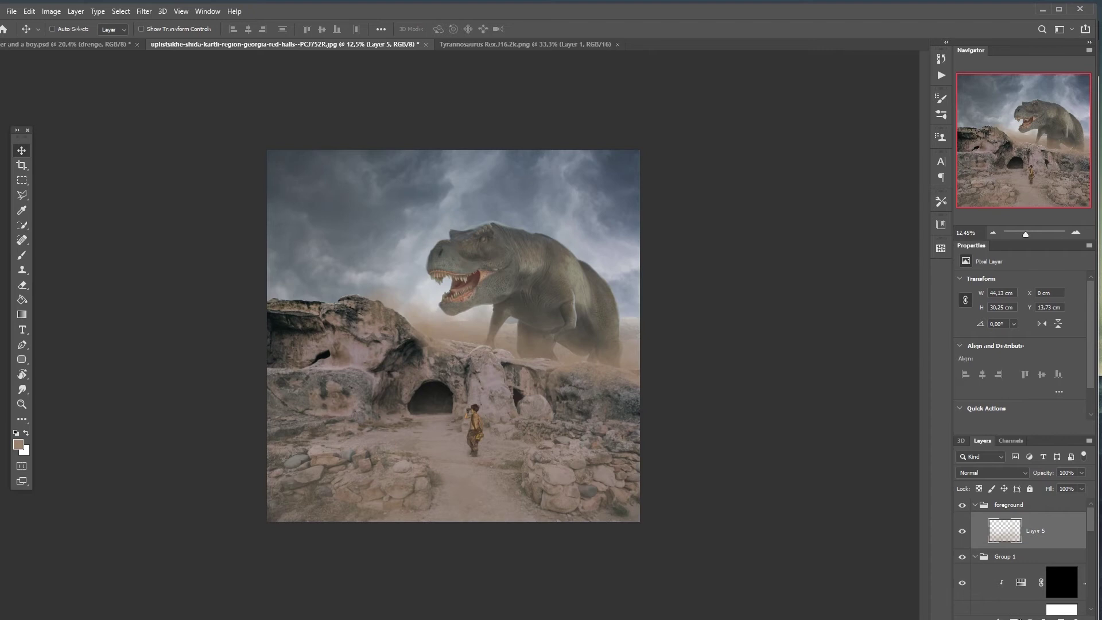
- Add a layer mask to the foreground dust layer and thin the dust over the rocks with black at 20% opacity and 1700 px
{"action": "left_click", "coordinate": [1014, 617]}
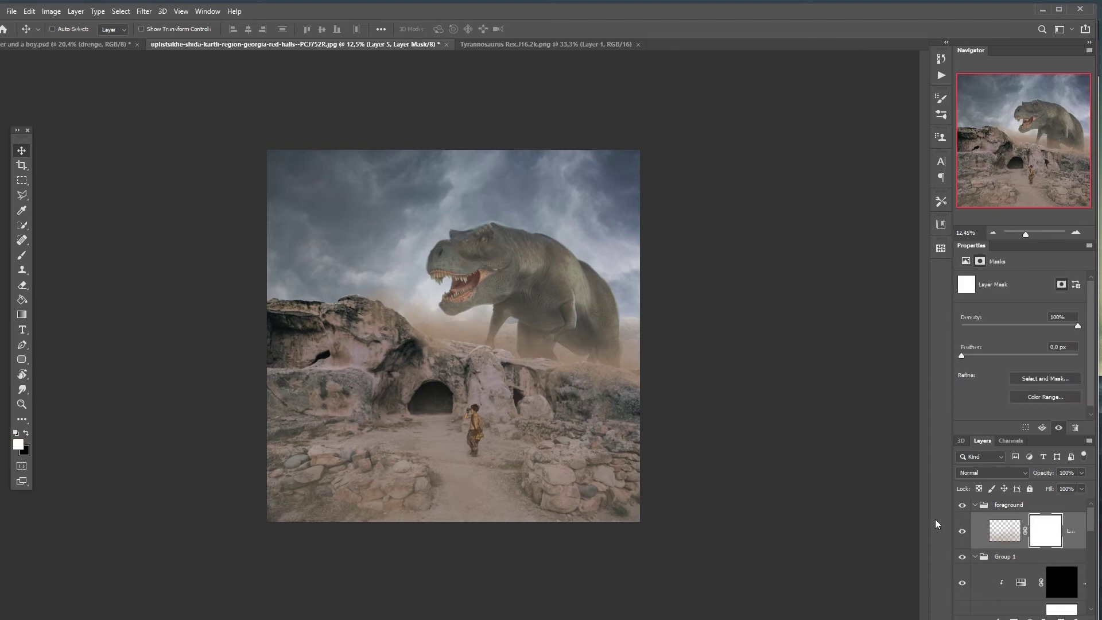
{"action": "key", "text": "b"}
{"action": "key", "text": "x"}
{"action": "mouse_move", "coordinate": [335, 459]}
{"action": "left_mouse_down"}
{"action": "mouse_move", "coordinate": [311, 477]}
{"action": "mouse_move", "coordinate": [417, 485]}
{"action": "mouse_move", "coordinate": [335, 474]}
{"action": "left_mouse_up"}
{"action": "key", "text": "bracketleft"}
{"action": "key", "text": "bracketleft"}
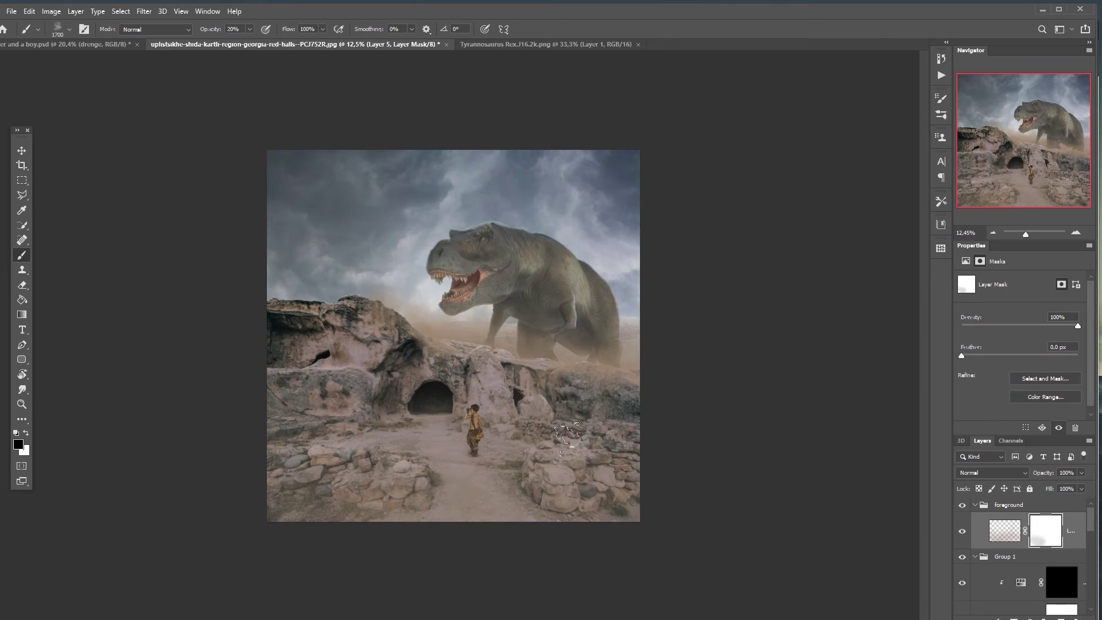
{"action": "mouse_move", "coordinate": [356, 454]}
{"action": "left_mouse_down"}
{"action": "mouse_move", "coordinate": [353, 485]}
{"action": "mouse_move", "coordinate": [371, 498]}
{"action": "left_mouse_up"}
- Crop a strip of rocky ground off the lower edge of the image
{"action": "scroll", "coordinate": [370, 498], "scroll_direction": "up", "scroll_amount": 3}
{"action": "left_click", "coordinate": [22, 166]}
{"action": "scroll", "coordinate": [202, 334], "scroll_direction": "down", "scroll_amount": 2}
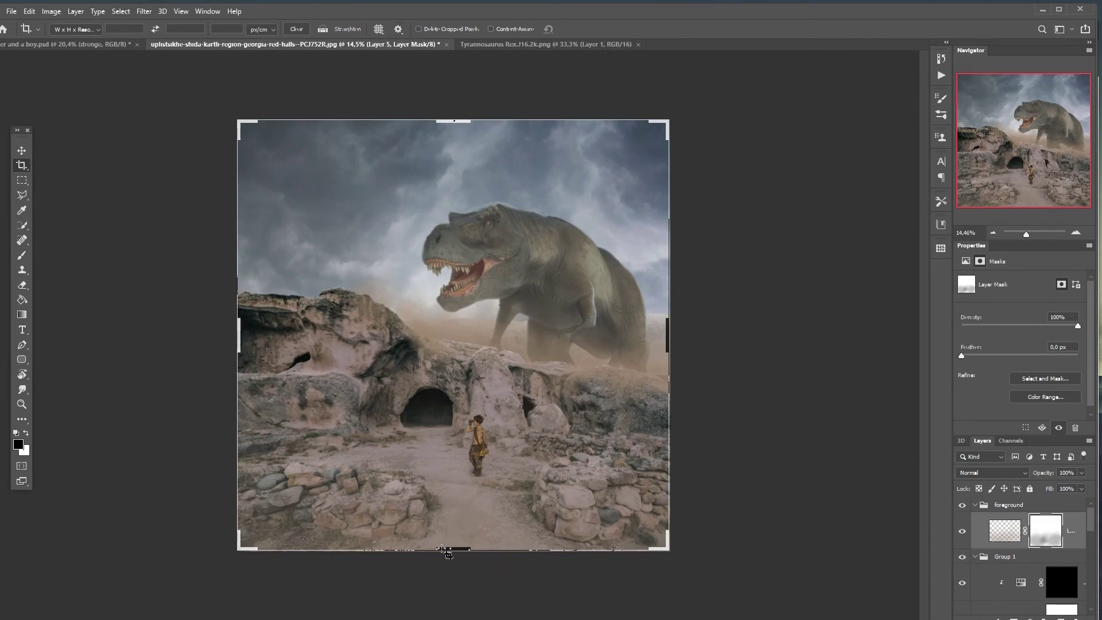
{"action": "left_click_drag", "start_coordinate": [451, 549], "coordinate": [447, 526]}
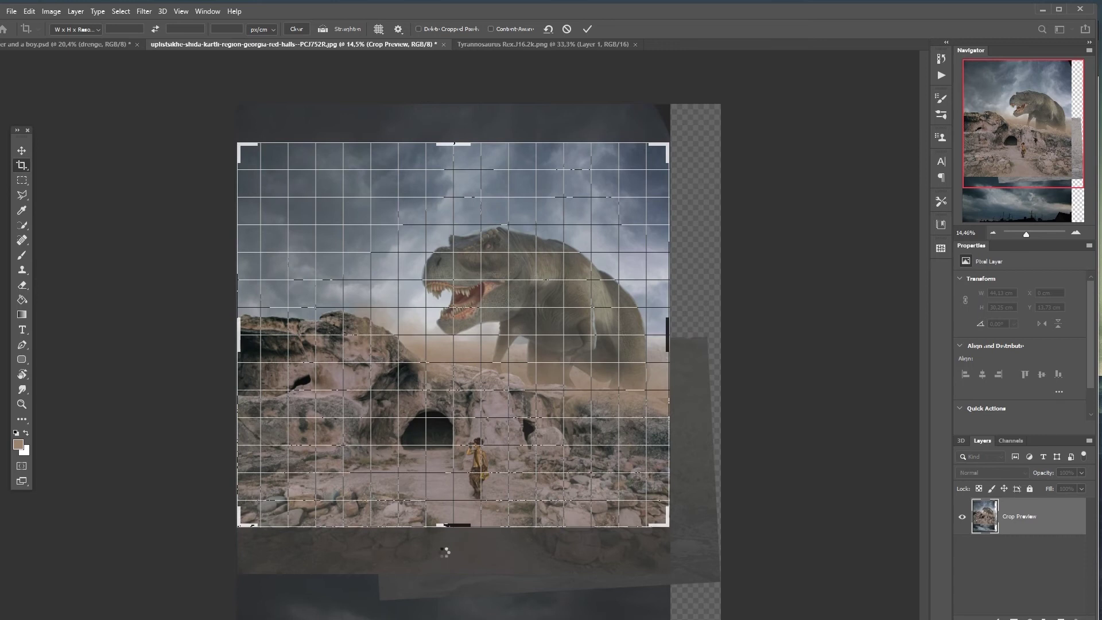
{"action": "key", "text": "Return"}
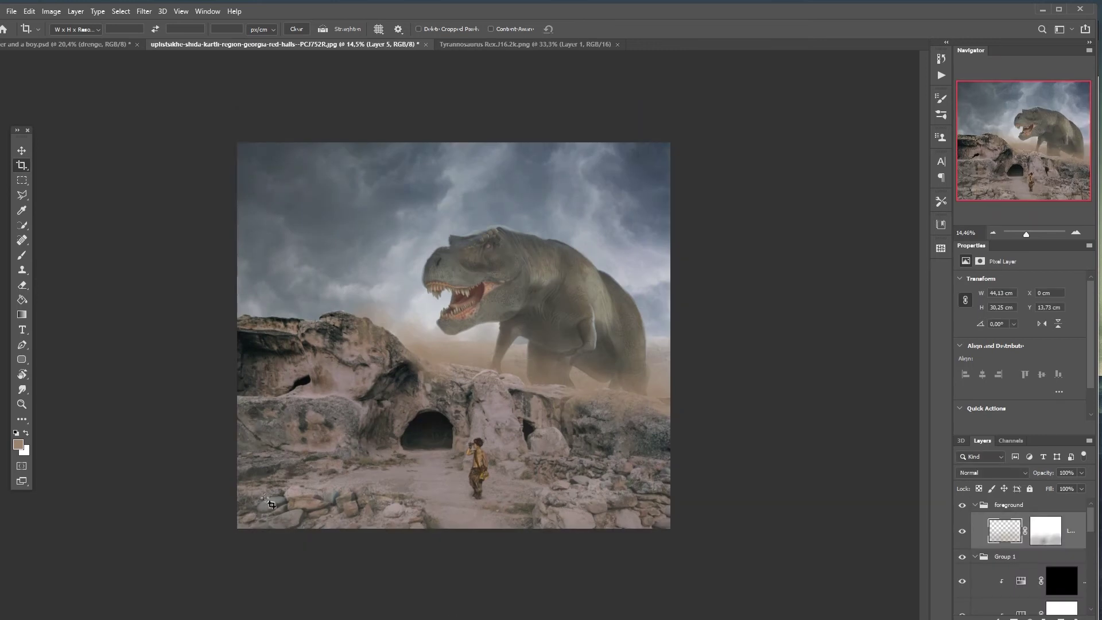
{"action": "scroll", "coordinate": [489, 549], "scroll_direction": "up", "scroll_amount": 7}
{"action": "scroll", "coordinate": [494, 557], "scroll_direction": "down", "scroll_amount": 7}
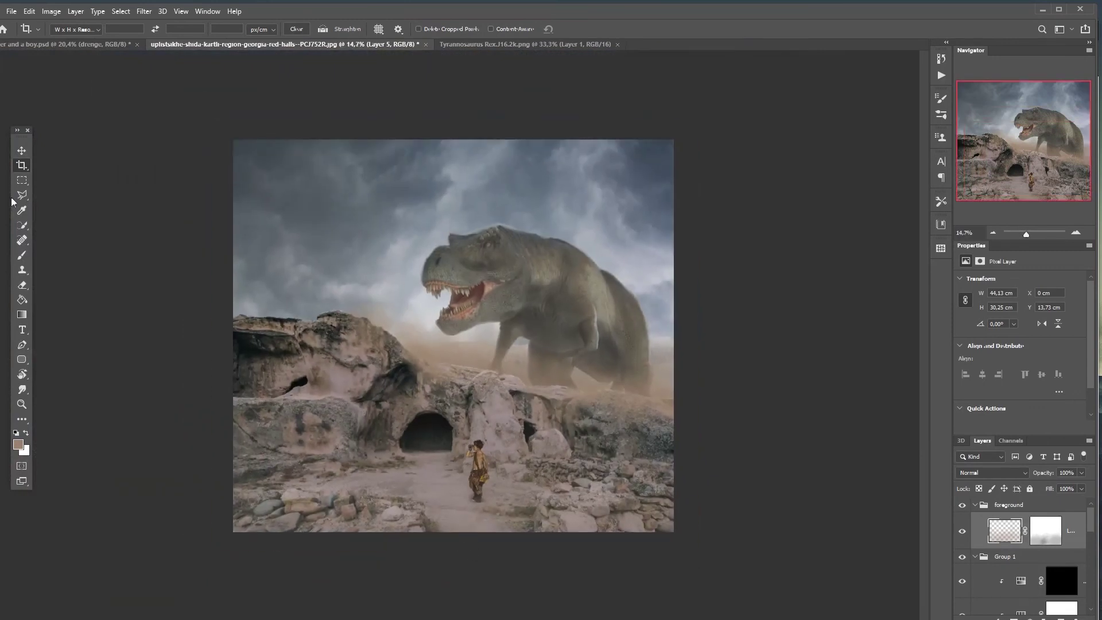
- Collapse the foreground group and rename the group holding the boy's layers as "boy"
{"action": "left_click", "coordinate": [22, 151]}
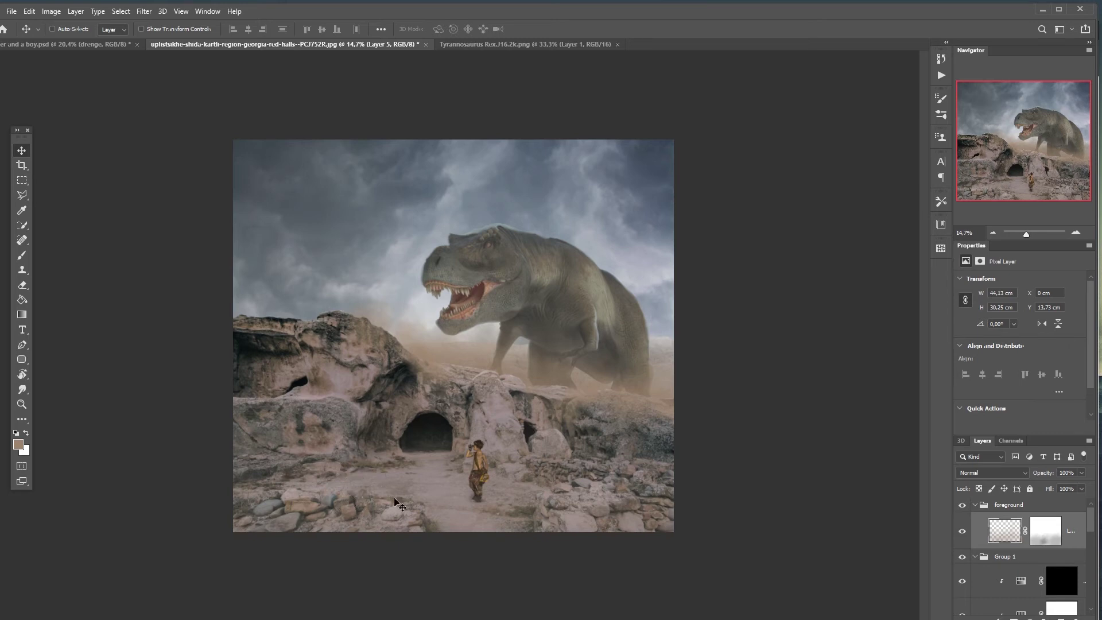
{"action": "scroll", "coordinate": [462, 458], "scroll_direction": "up", "scroll_amount": 5}
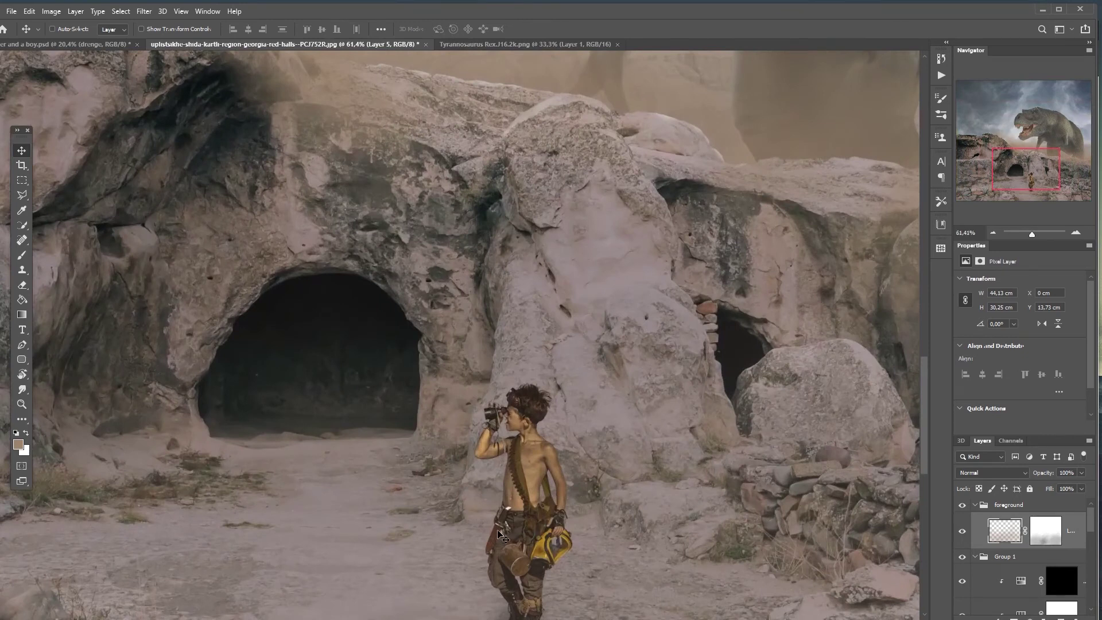
{"action": "scroll", "coordinate": [500, 536], "scroll_direction": "down", "scroll_amount": 3}
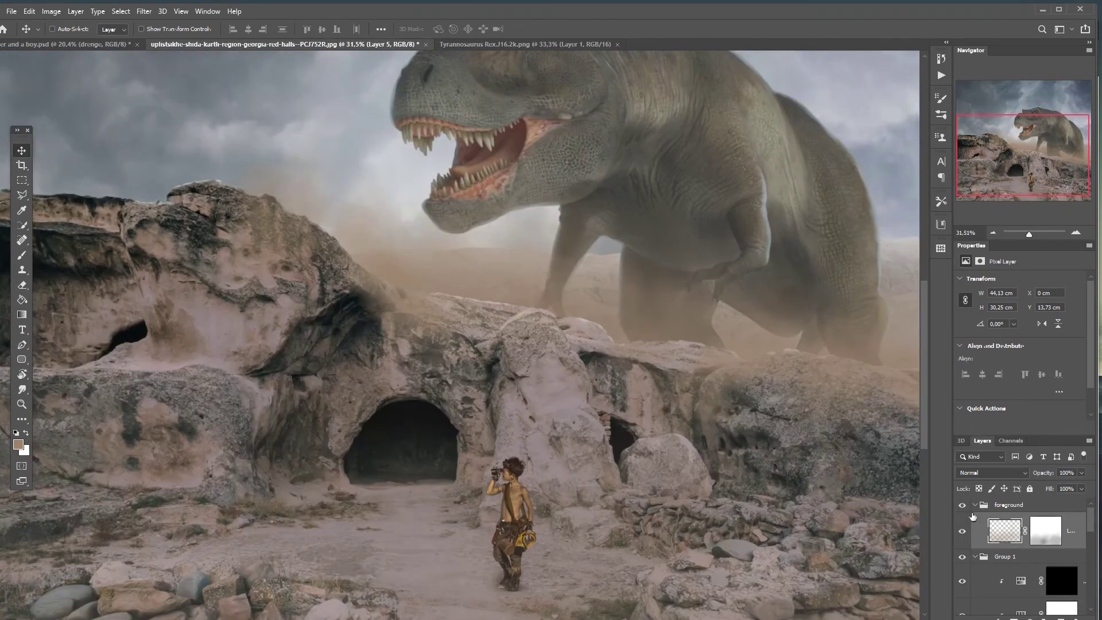
{"action": "left_click", "coordinate": [979, 507]}
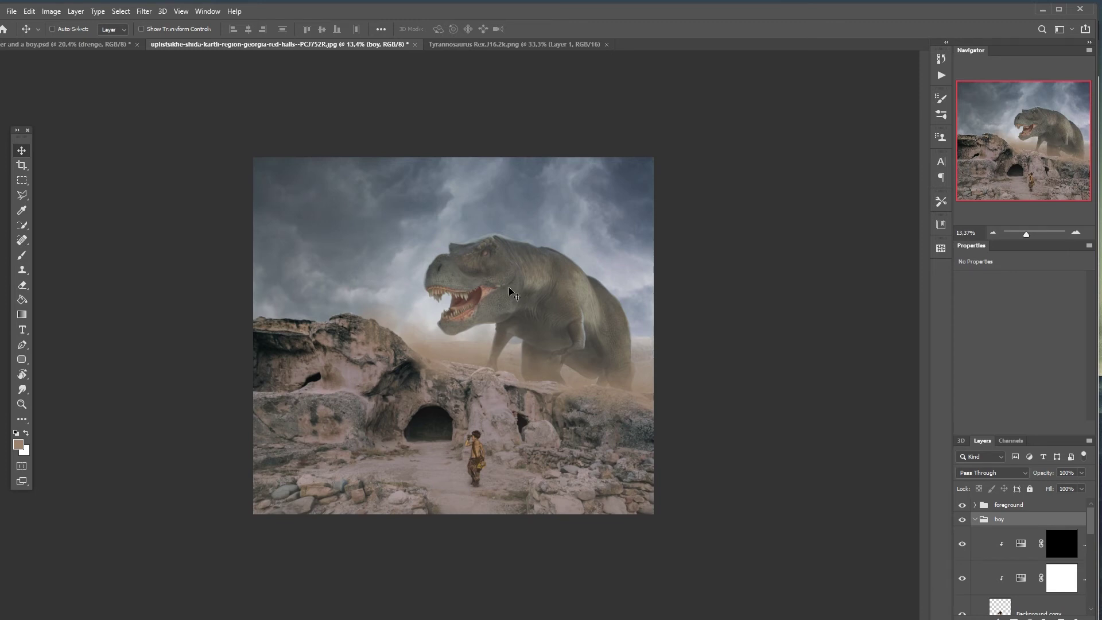
{"action": "scroll", "coordinate": [509, 287], "scroll_direction": "up", "scroll_amount": 3}
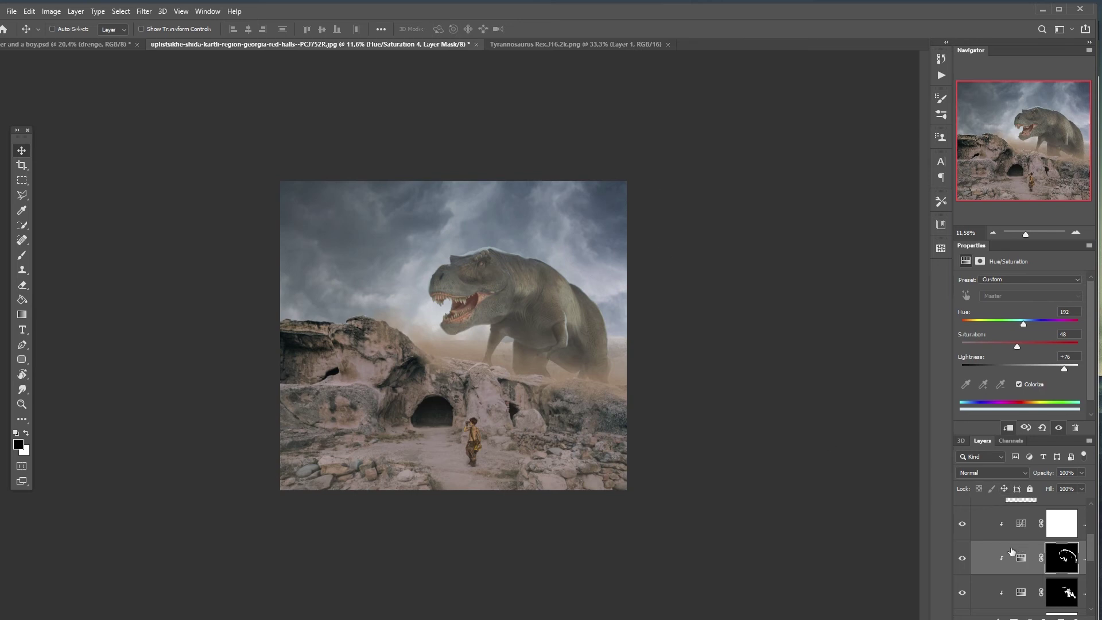
{"action": "scroll", "coordinate": [1013, 554], "scroll_direction": "up", "scroll_amount": 5}
{"action": "left_click", "coordinate": [976, 576]}
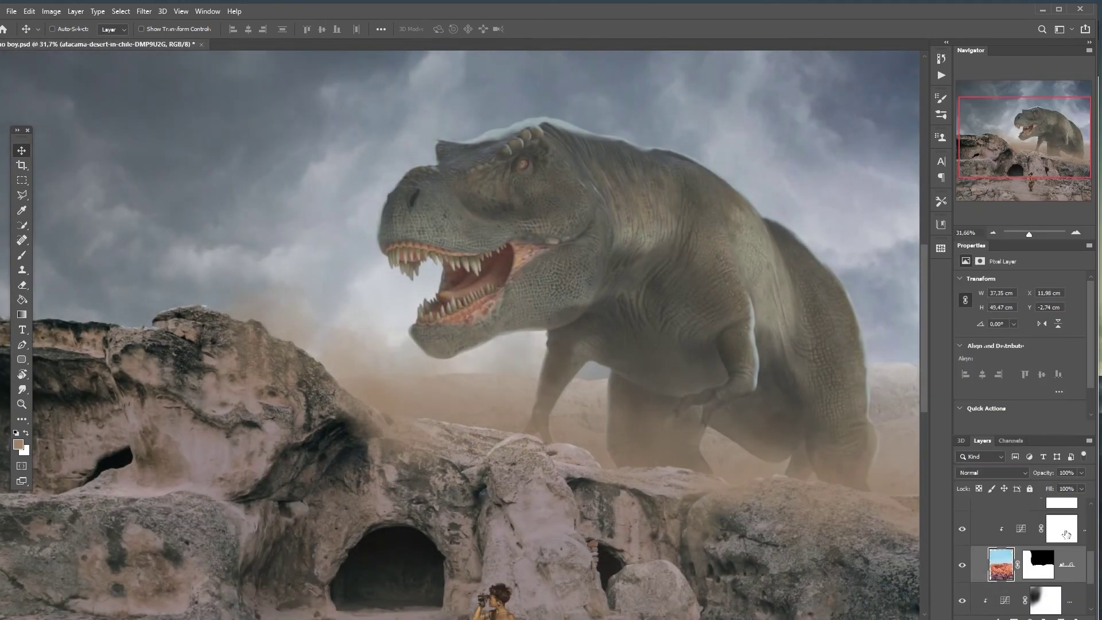
- Apply a Blur Gallery filter to the desert smart object and a 2 px Tilt-Shift blur to the T-Rex layer
{"action": "left_click", "coordinate": [144, 11]}
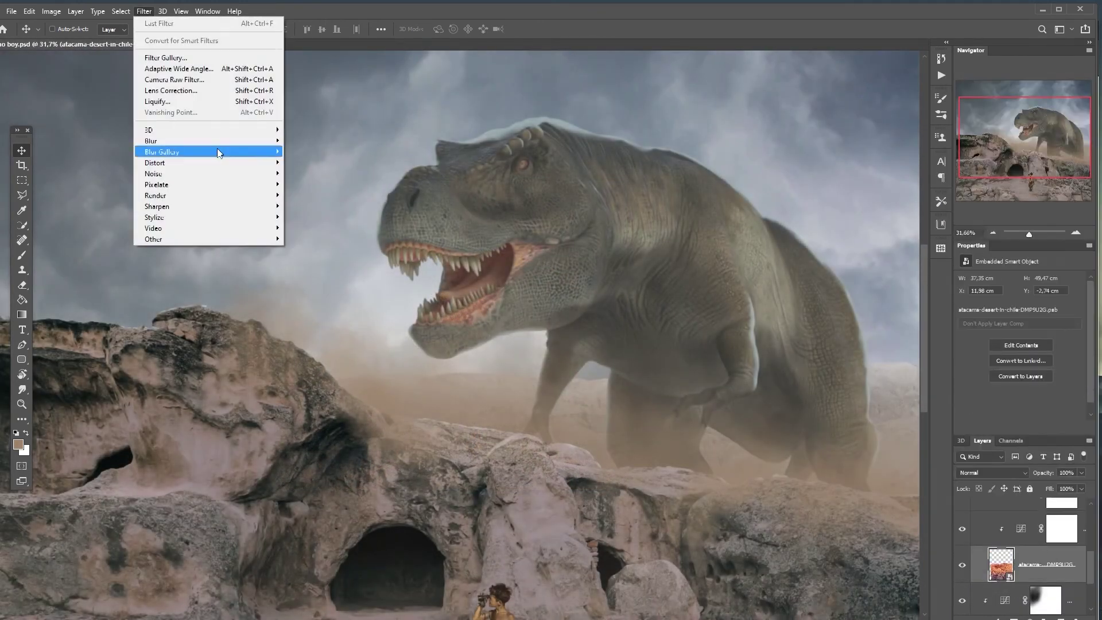
{"action": "left_click", "coordinate": [310, 153]}
{"action": "key", "text": "Return"}
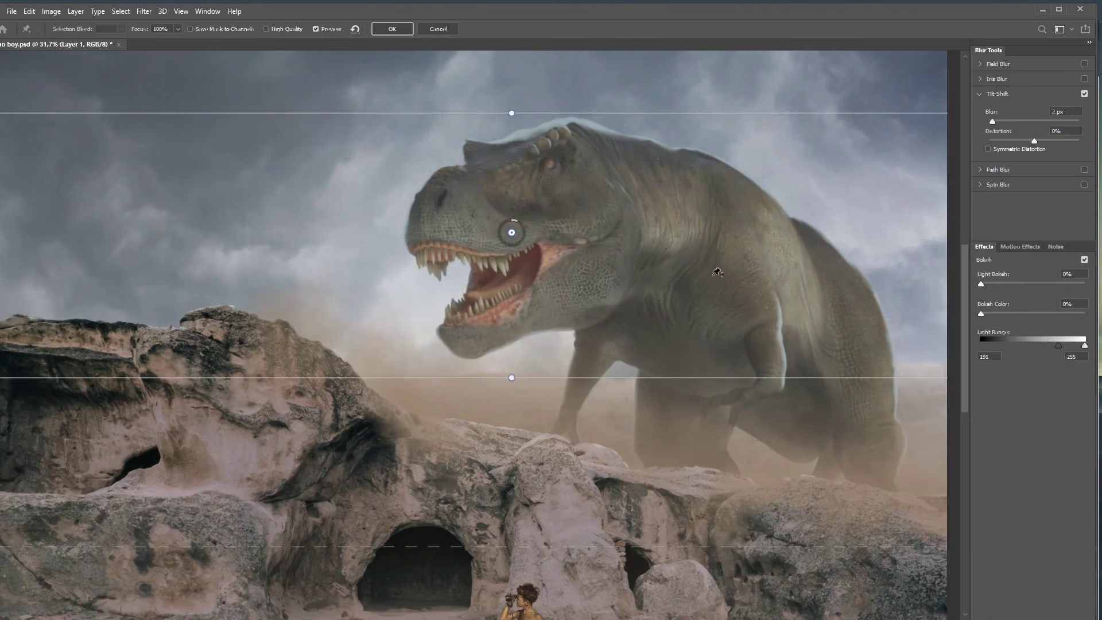
{"action": "left_click_drag", "start_coordinate": [527, 169], "coordinate": [451, 225]}
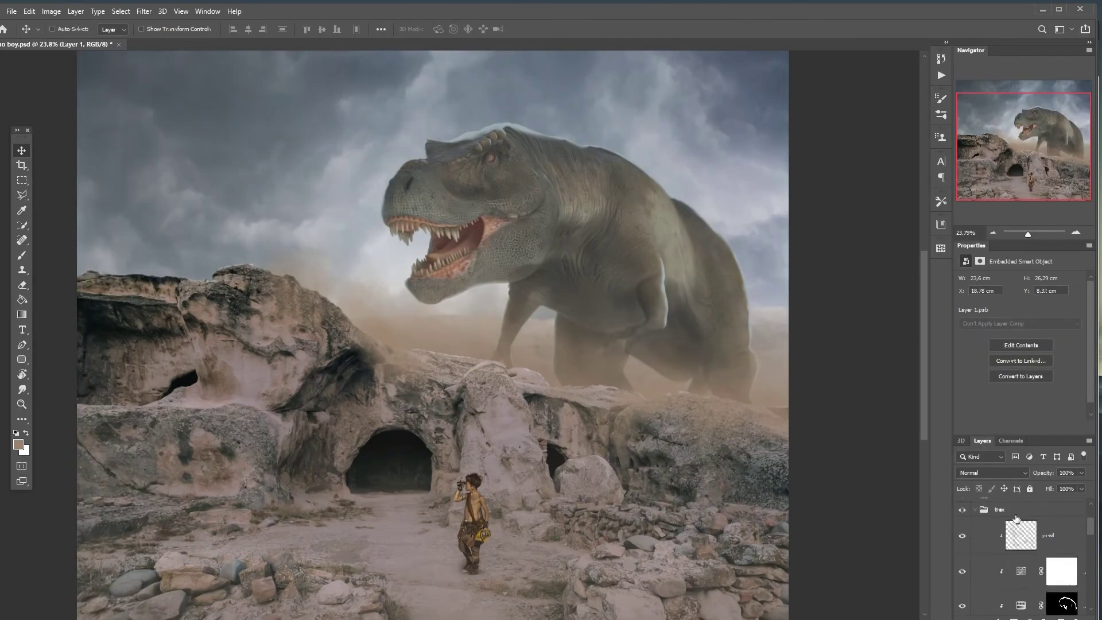
- Apply a 6 px Tilt-Shift blur to the desert layer, centring the sharp zone on the boy
{"action": "left_click", "coordinate": [121, 11]}
{"action": "left_click", "coordinate": [310, 170]}
{"action": "left_click_drag", "start_coordinate": [467, 307], "coordinate": [501, 279]}
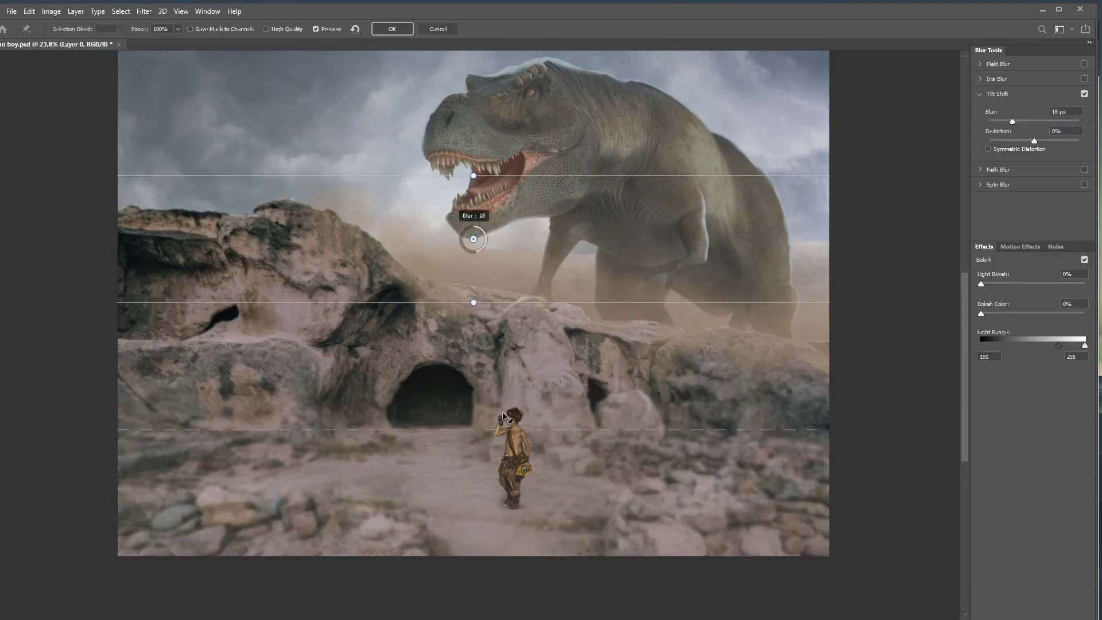
{"action": "left_click_drag", "start_coordinate": [468, 229], "coordinate": [524, 395]}
{"action": "left_click_drag", "start_coordinate": [1014, 122], "coordinate": [1002, 124]}
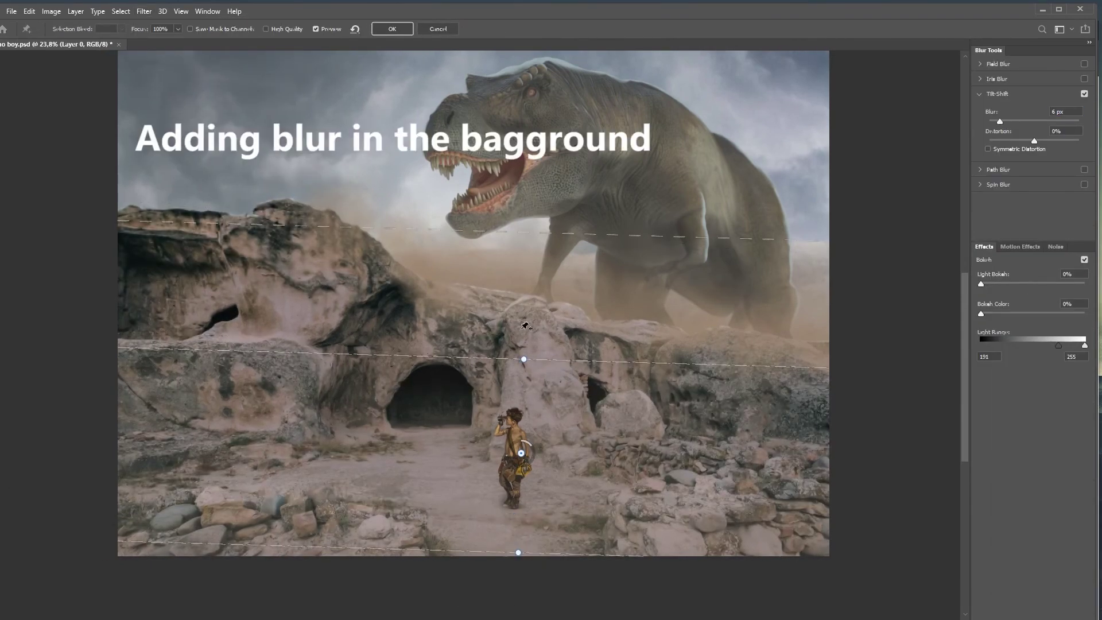
{"action": "key", "text": "Return"}
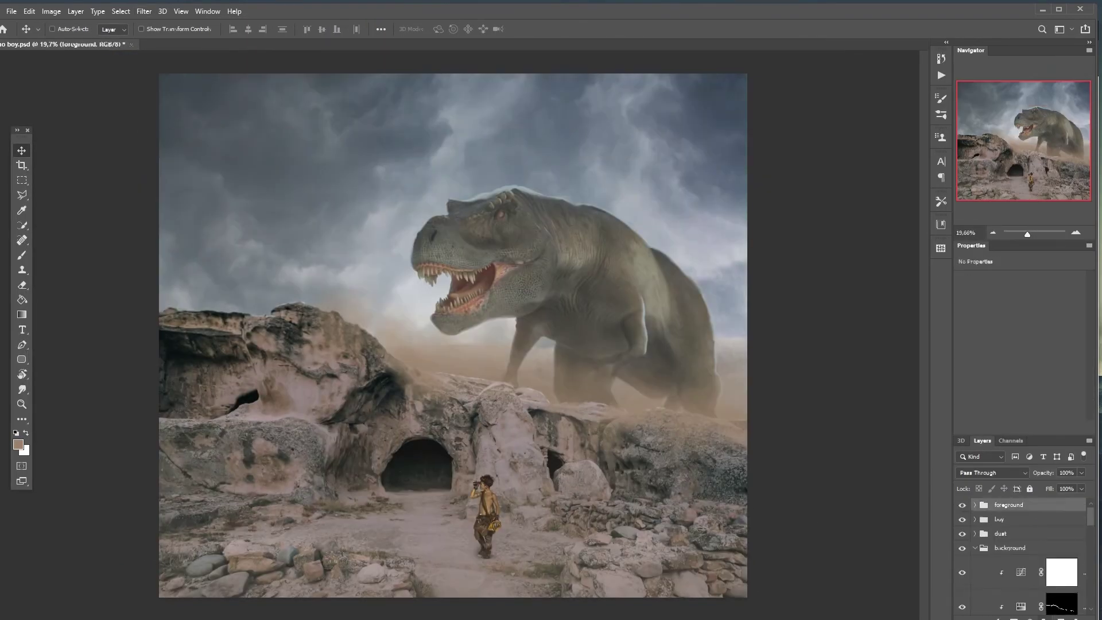
- Add a darkening Curves layer in a look group, masking it with black at 9% flow over the foreground, rocks and T-Rex's head
{"action": "left_click", "coordinate": [1042, 612]}
{"action": "left_click", "coordinate": [1024, 489]}
{"action": "key", "text": "b"}
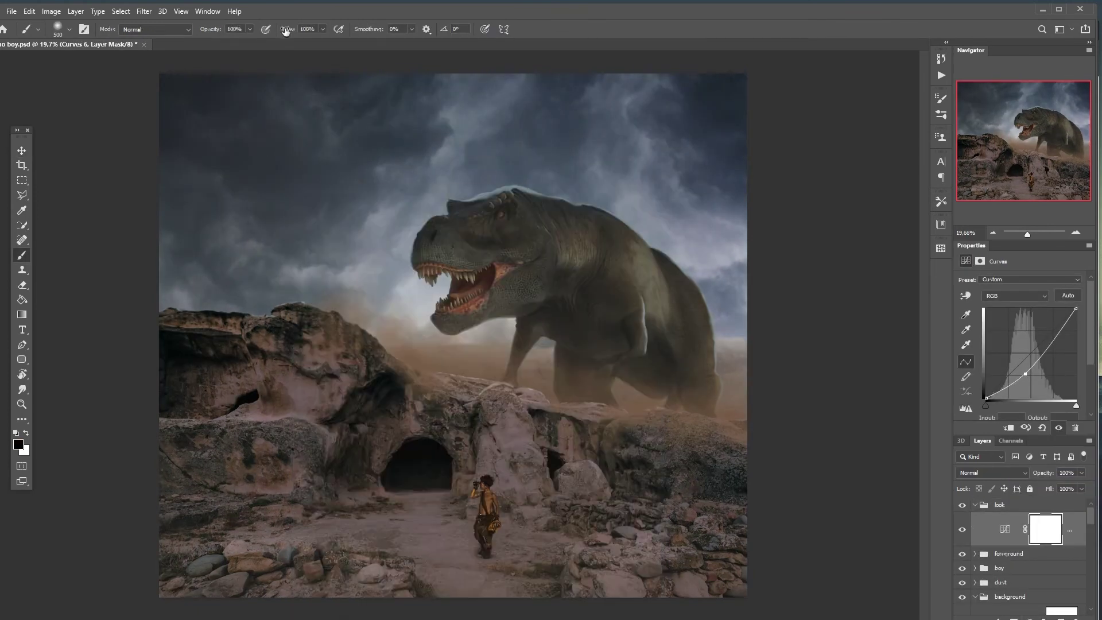
{"action": "left_click_drag", "start_coordinate": [275, 551], "coordinate": [689, 505]}
{"action": "left_click_drag", "start_coordinate": [345, 414], "coordinate": [493, 229]}
{"action": "left_click_drag", "start_coordinate": [729, 545], "coordinate": [471, 462]}
- Add a second Curves adjustment in the look group and switch it to the blue channel
{"action": "left_click", "coordinate": [1029, 618]}
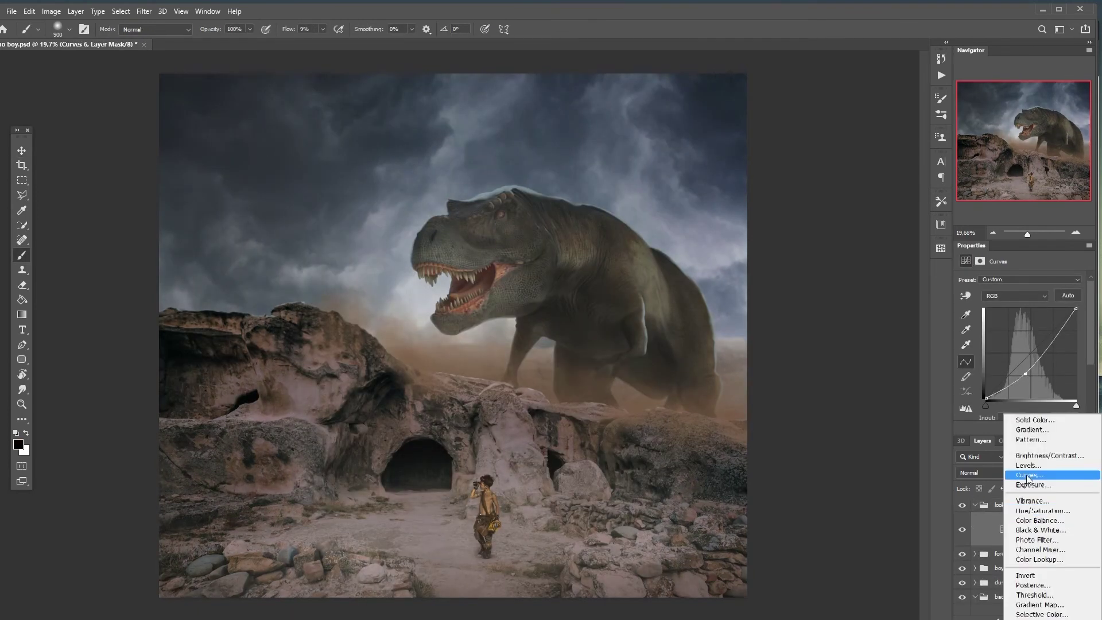
{"action": "left_click", "coordinate": [1025, 485]}
{"action": "key", "text": "alt+5"}
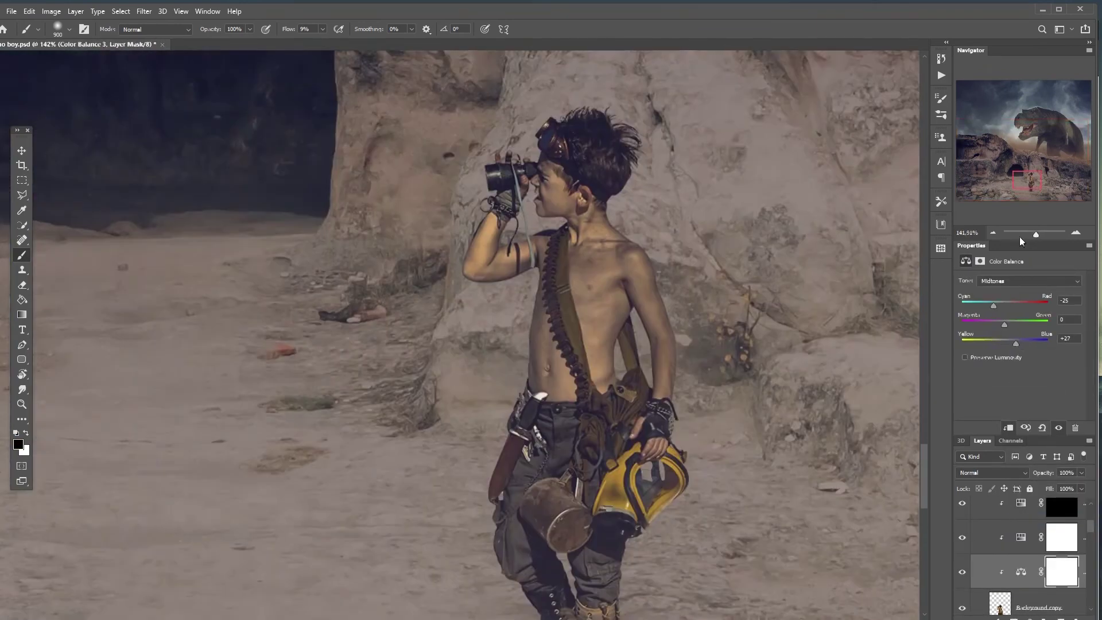
- Paint white along the lower part of the cave opening on Layer 6
{"action": "scroll", "coordinate": [493, 469], "scroll_direction": "down", "scroll_amount": 5}
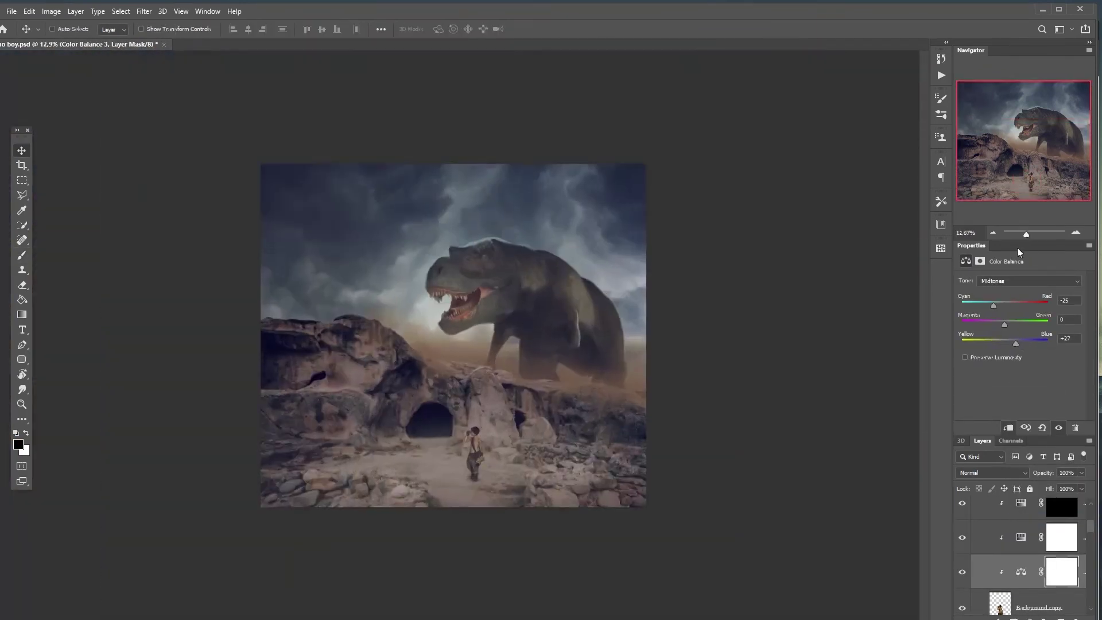
{"action": "scroll", "coordinate": [492, 470], "scroll_direction": "up", "scroll_amount": 3}
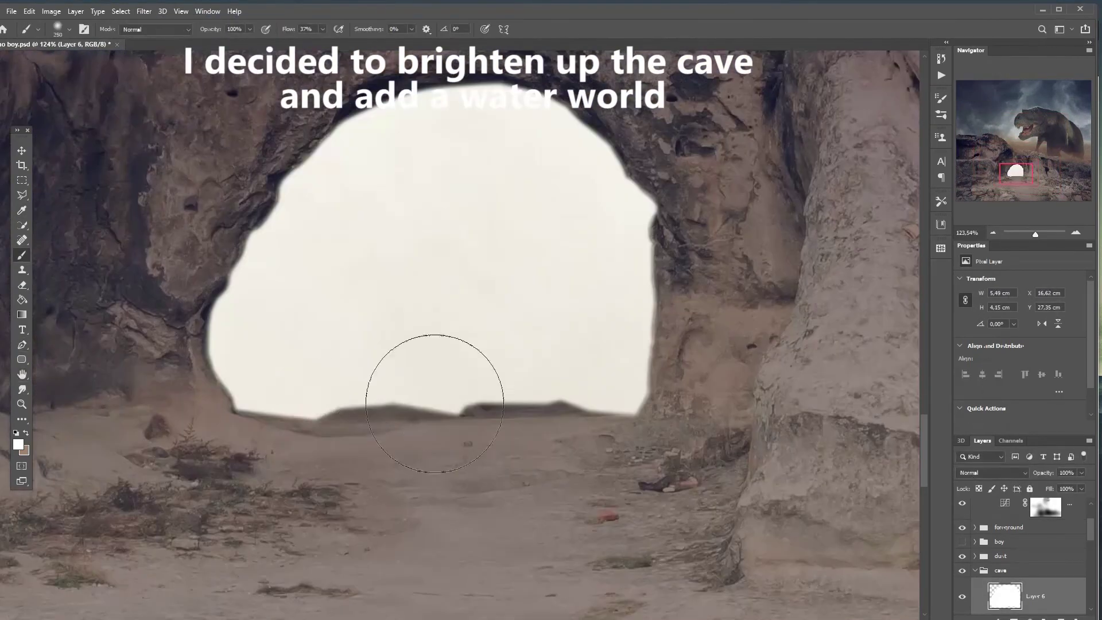
{"action": "left_click_drag", "start_coordinate": [433, 386], "coordinate": [316, 387]}
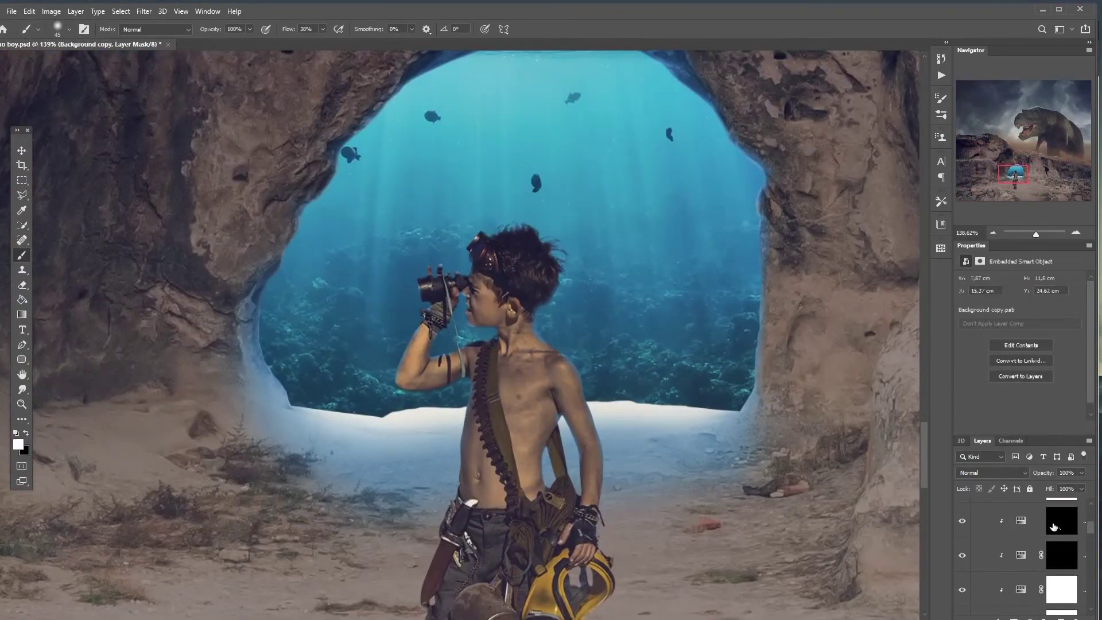
- Refine the mask of the boy's Hue/Saturation layer with small black and white brushes
{"action": "left_click", "coordinate": [1053, 525]}
{"action": "key", "text": "x"}
{"action": "key", "text": "bracketleft"}
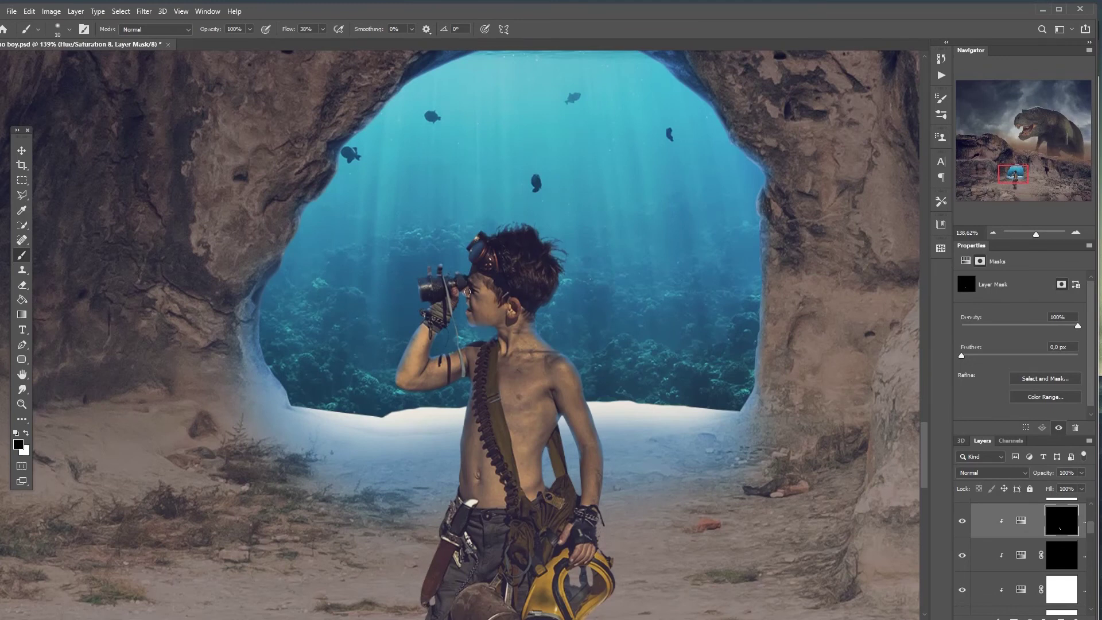
{"action": "key", "text": "x"}
{"action": "scroll", "coordinate": [452, 422], "scroll_direction": "down", "scroll_amount": 2}
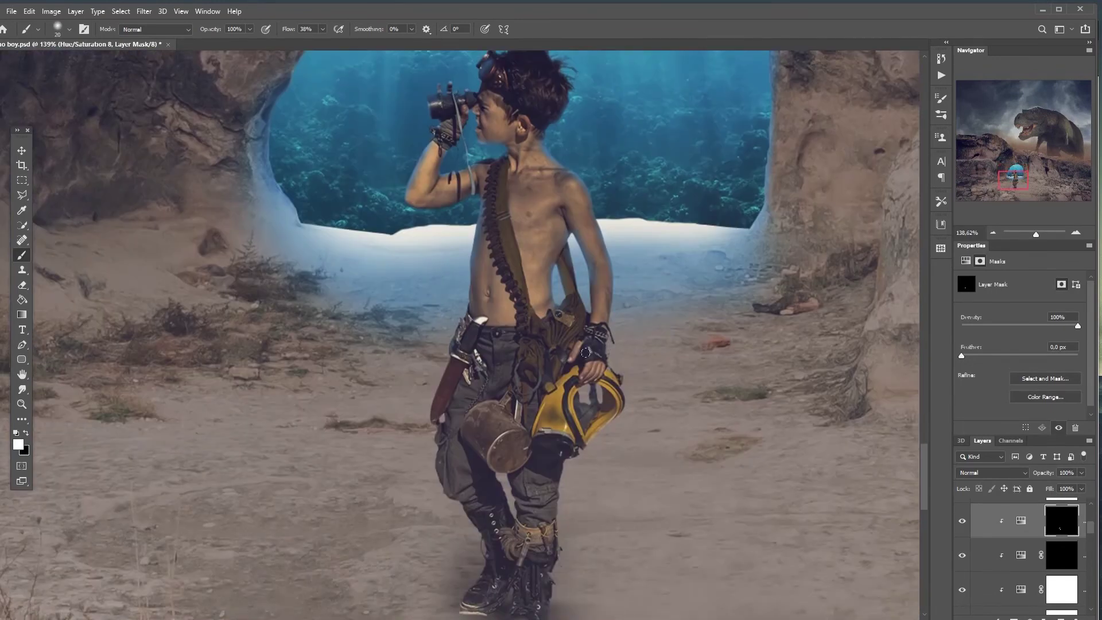
- Try the footsteps layer in Overlay blending with black as the painting colour
{"action": "left_click_drag", "start_coordinate": [1033, 234], "coordinate": [1028, 238]}
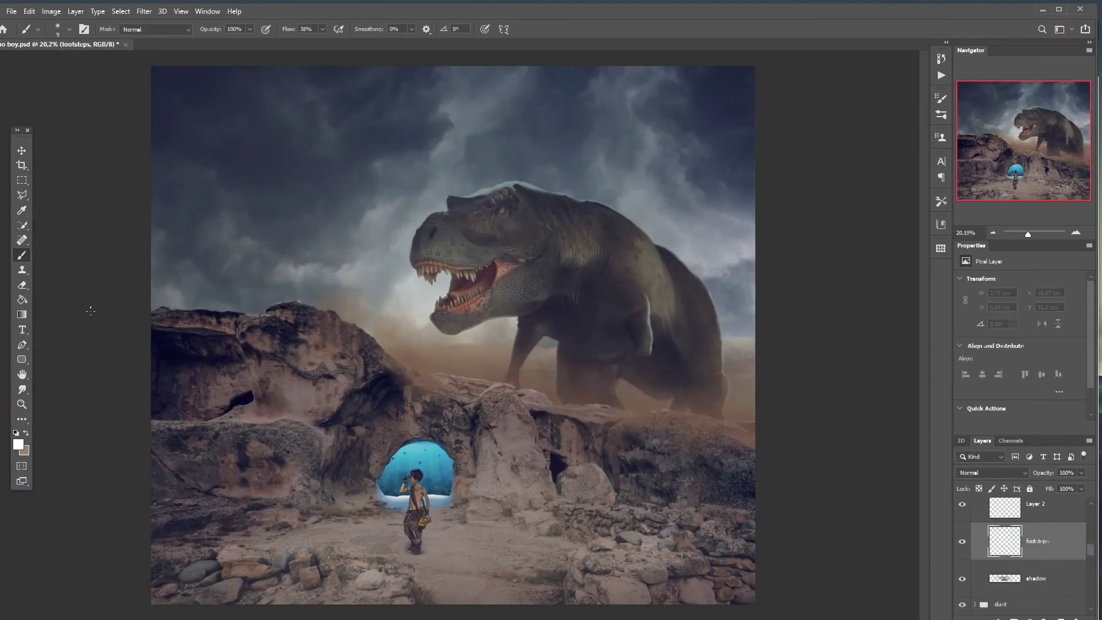
{"action": "key", "text": "x"}
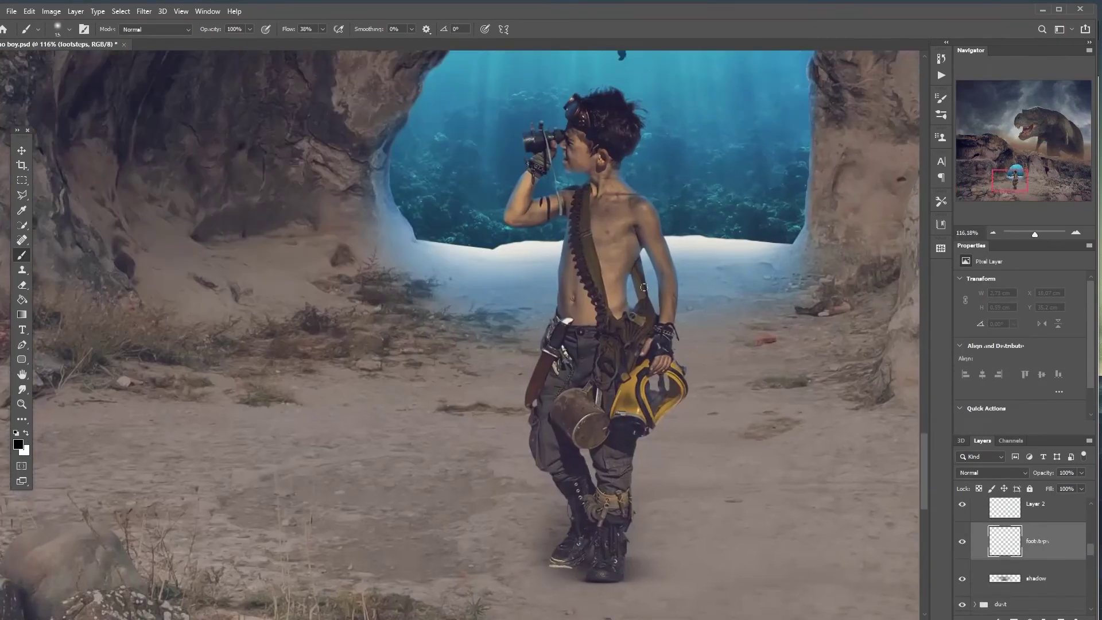
{"action": "left_click", "coordinate": [987, 473]}
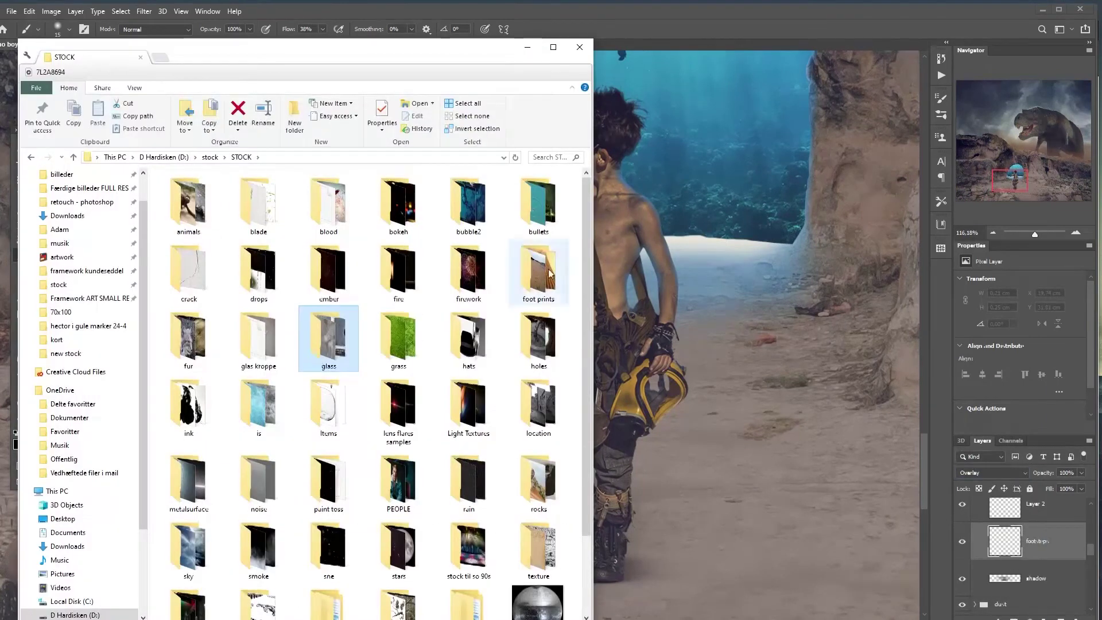
- Place the Foot_Prints_by_girlhatesart image from the foot prints stock folder over the ground by the boy
{"action": "double_click", "coordinate": [339, 332]}
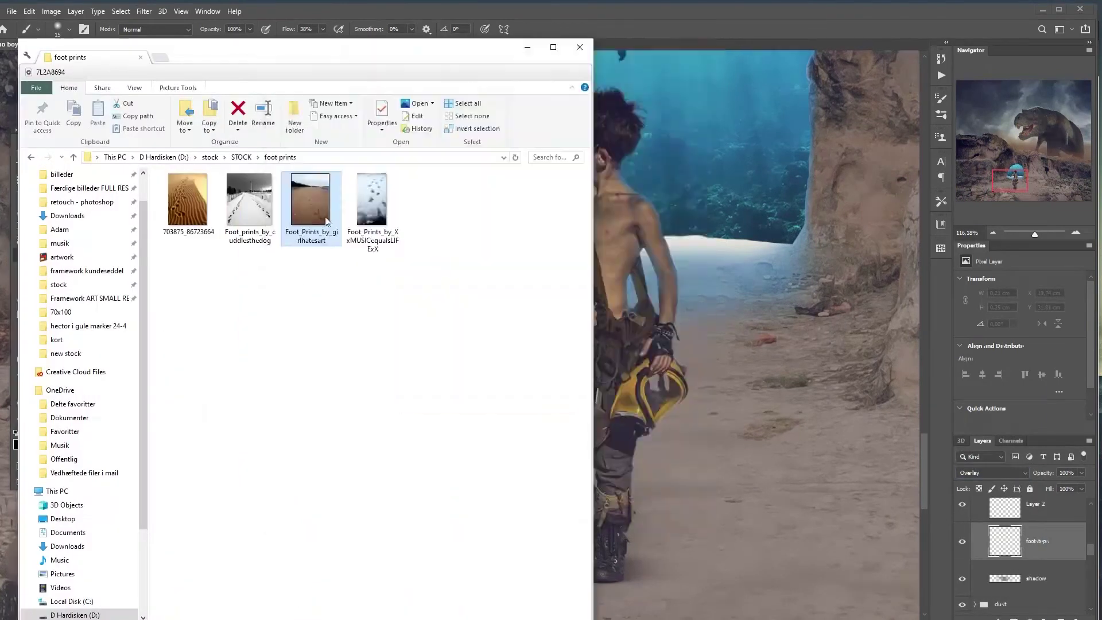
{"action": "left_click_drag", "start_coordinate": [312, 209], "coordinate": [543, 384]}
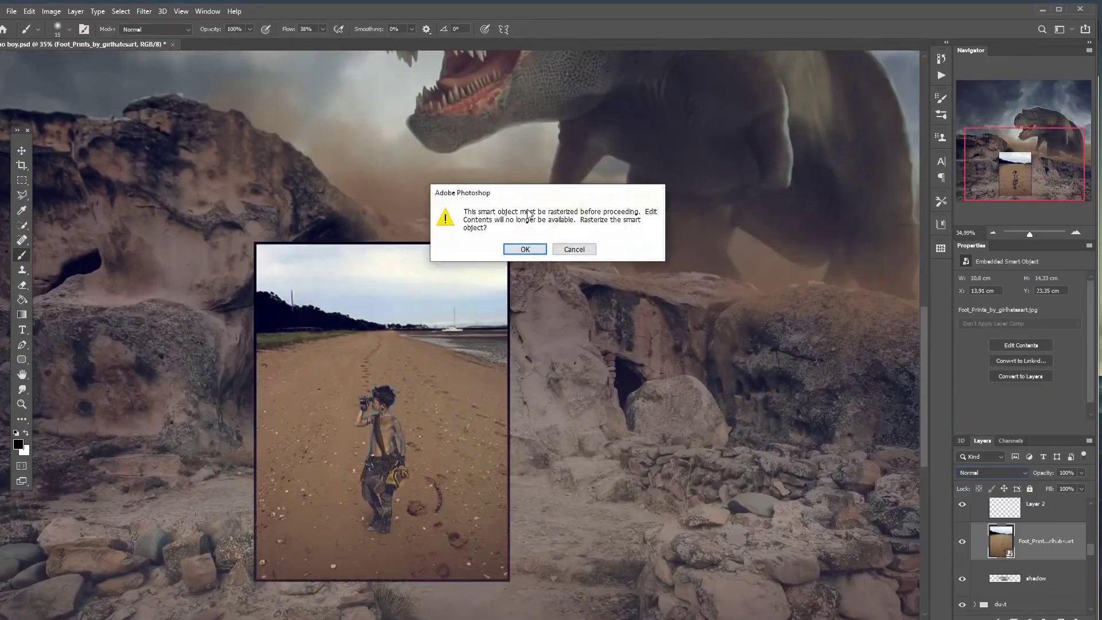
{"action": "right_click", "coordinate": [401, 283]}
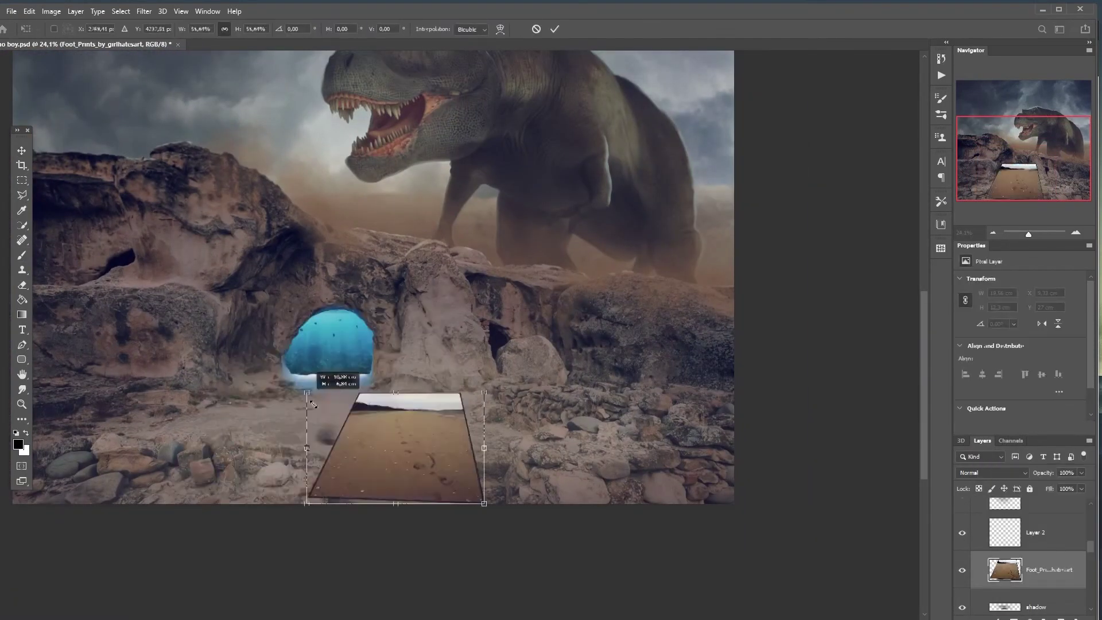
- Reshape the footprints image to lie flat on the path before the cave and open its blend mode choices
{"action": "right_click", "coordinate": [429, 427]}
{"action": "left_click", "coordinate": [443, 497]}
{"action": "left_click_drag", "start_coordinate": [276, 349], "coordinate": [322, 362]}
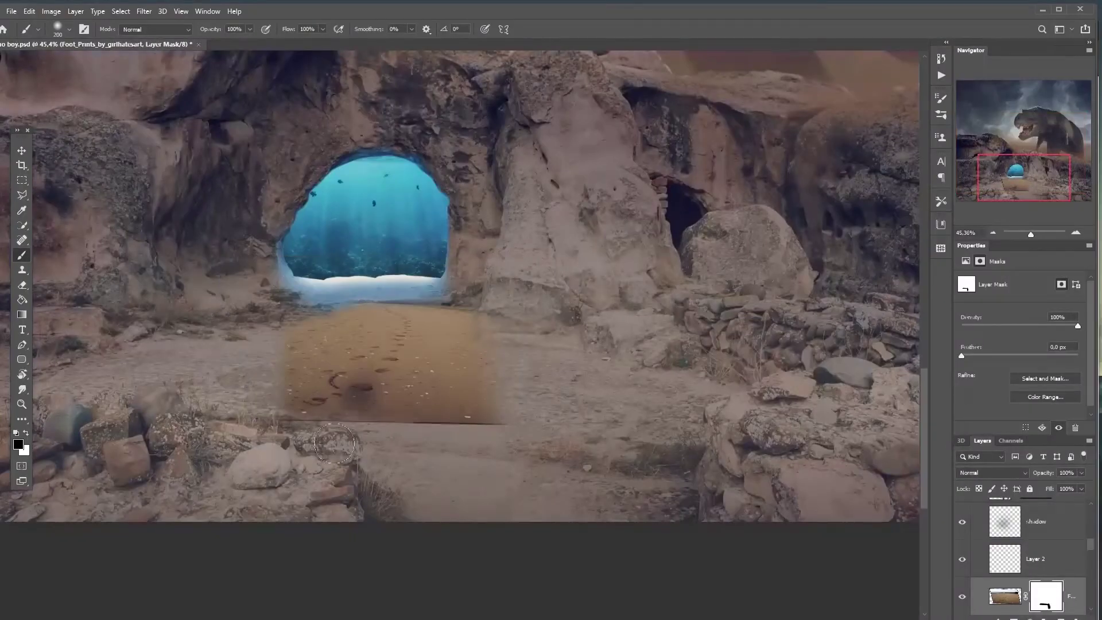
{"action": "left_click", "coordinate": [992, 472]}
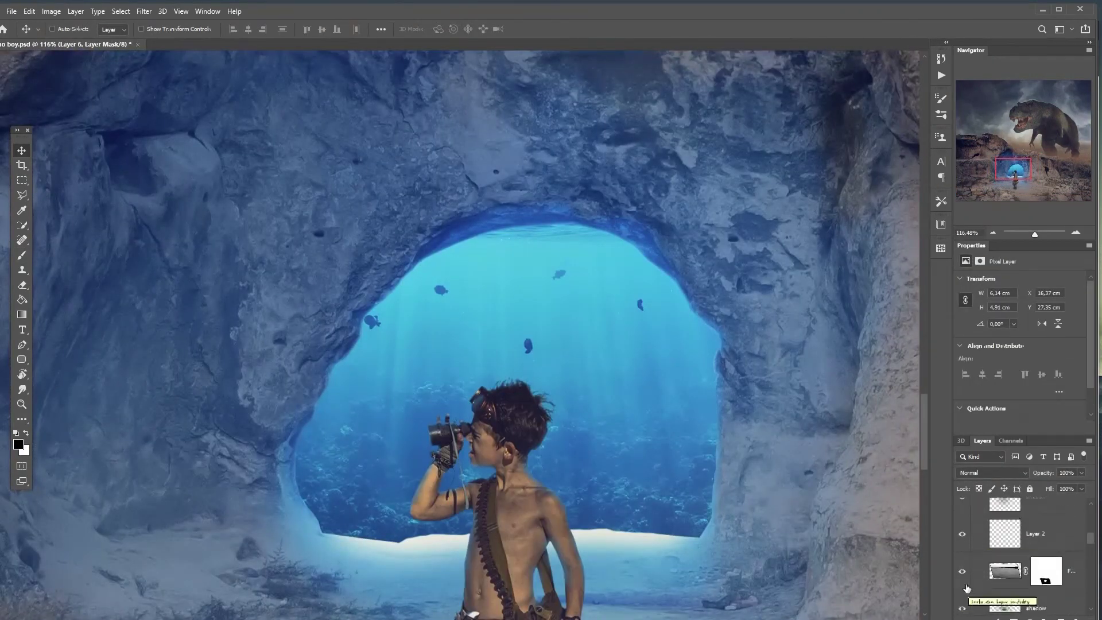
- Clear the active selection and target the smart filters on the T-Rex layer
{"action": "left_click_drag", "start_coordinate": [548, 435], "coordinate": [660, 448]}
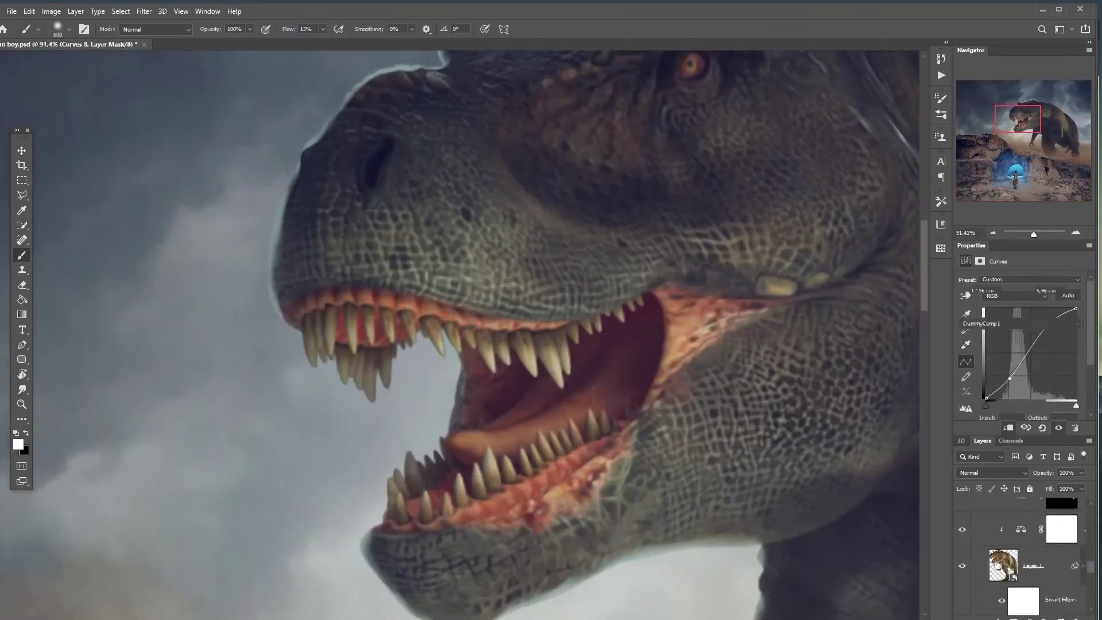
{"action": "left_click", "coordinate": [121, 12]}
{"action": "left_click", "coordinate": [133, 33]}
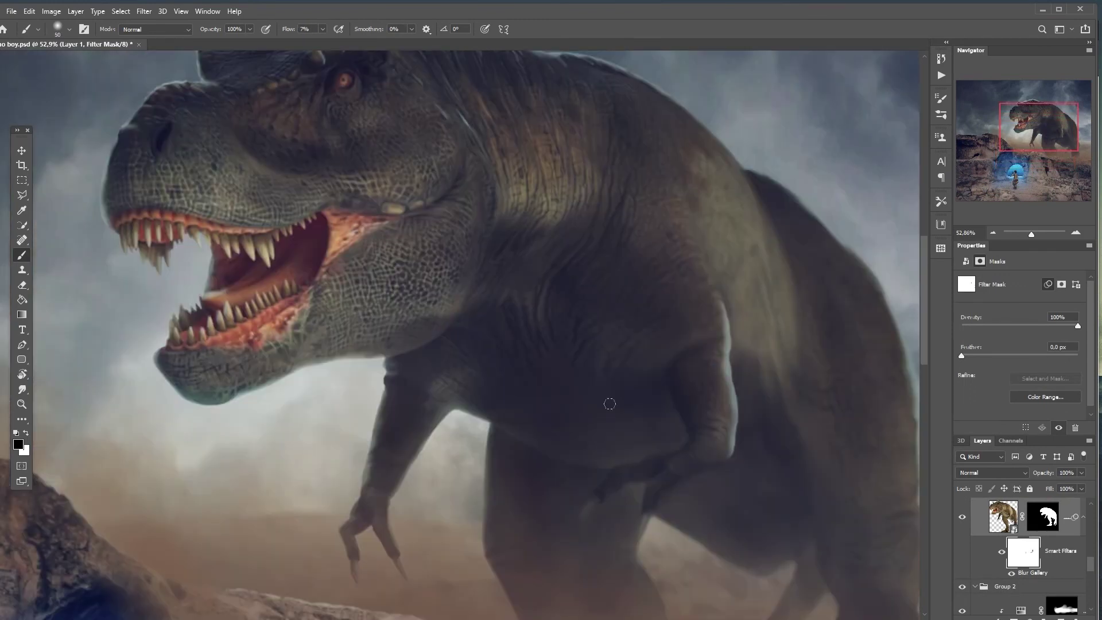
{"action": "left_click", "coordinate": [1061, 552]}
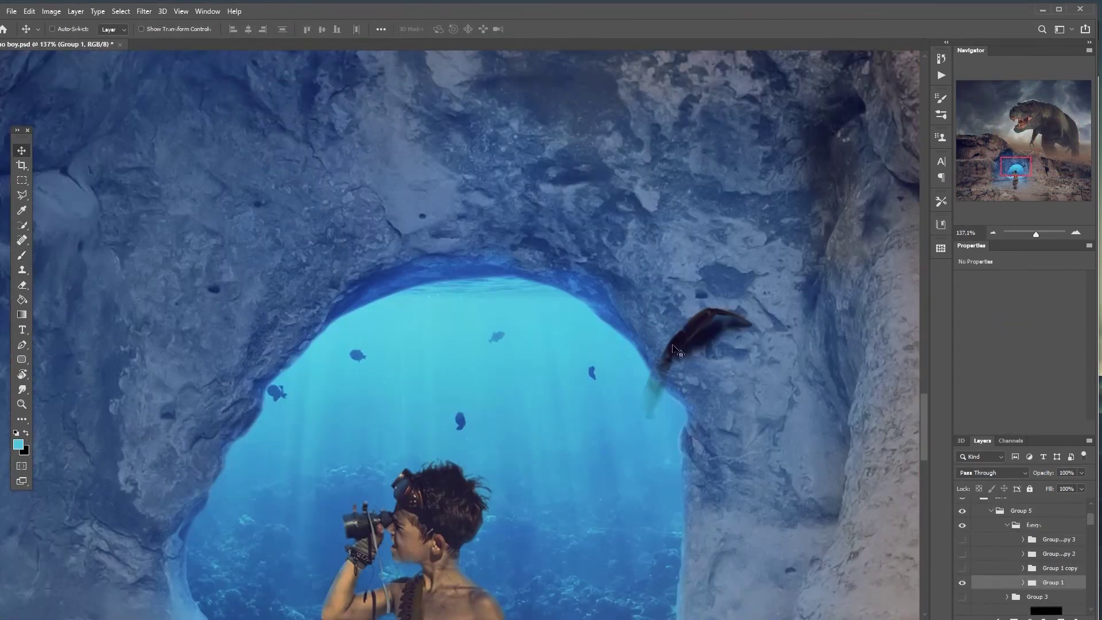
- Reshape the crab claw at the cave opening's upper edge with Puppet Warp
{"action": "key", "text": "ctrl+t"}
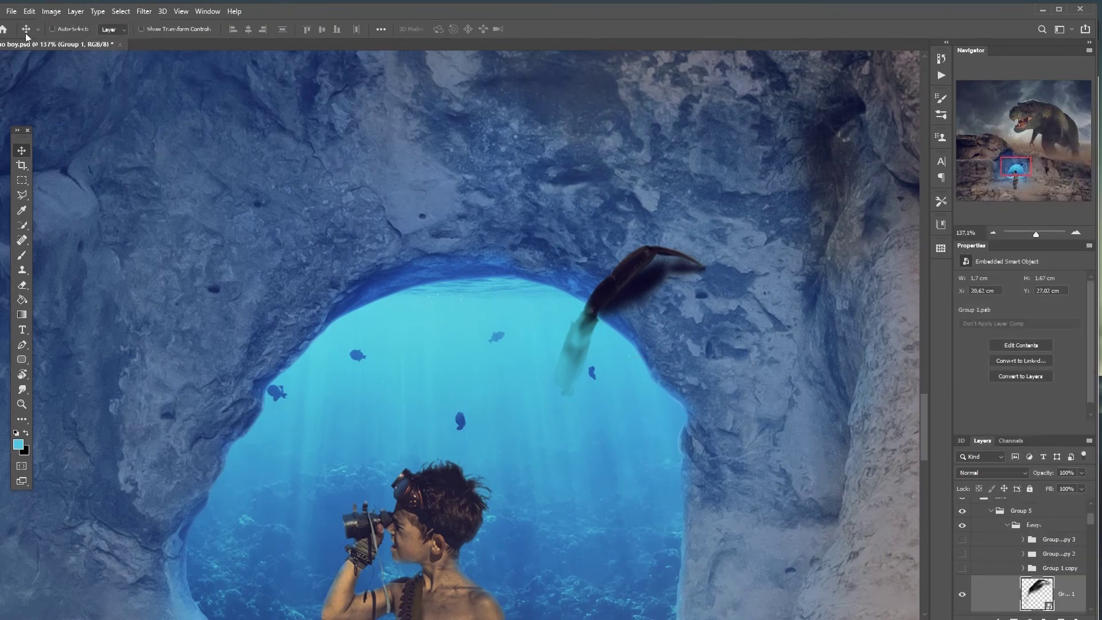
{"action": "left_click", "coordinate": [29, 11]}
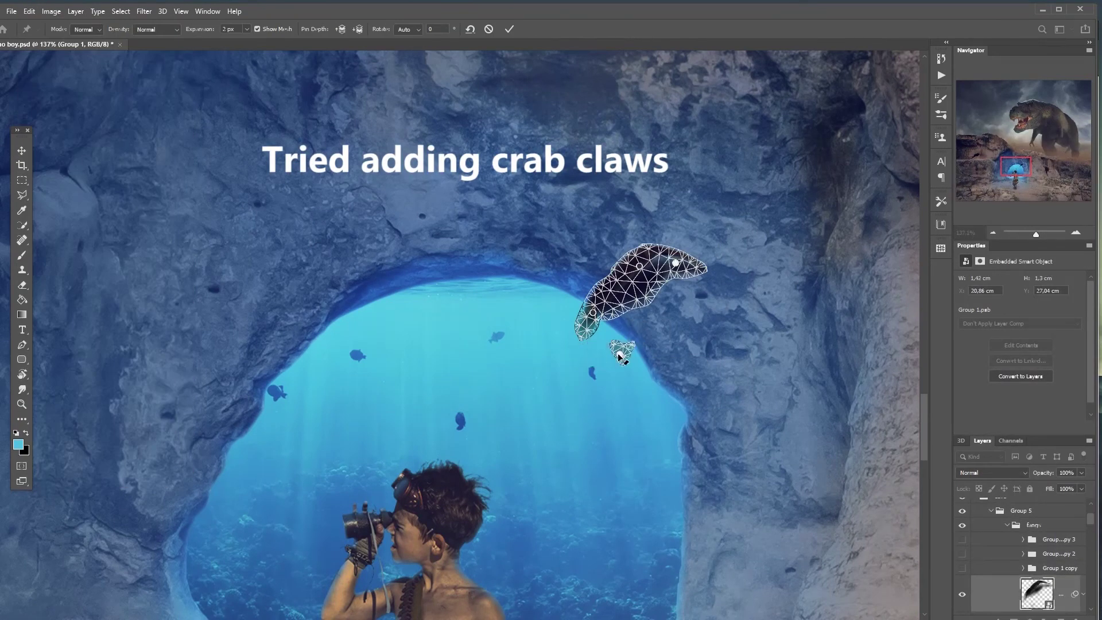
{"action": "left_click", "coordinate": [1023, 583]}
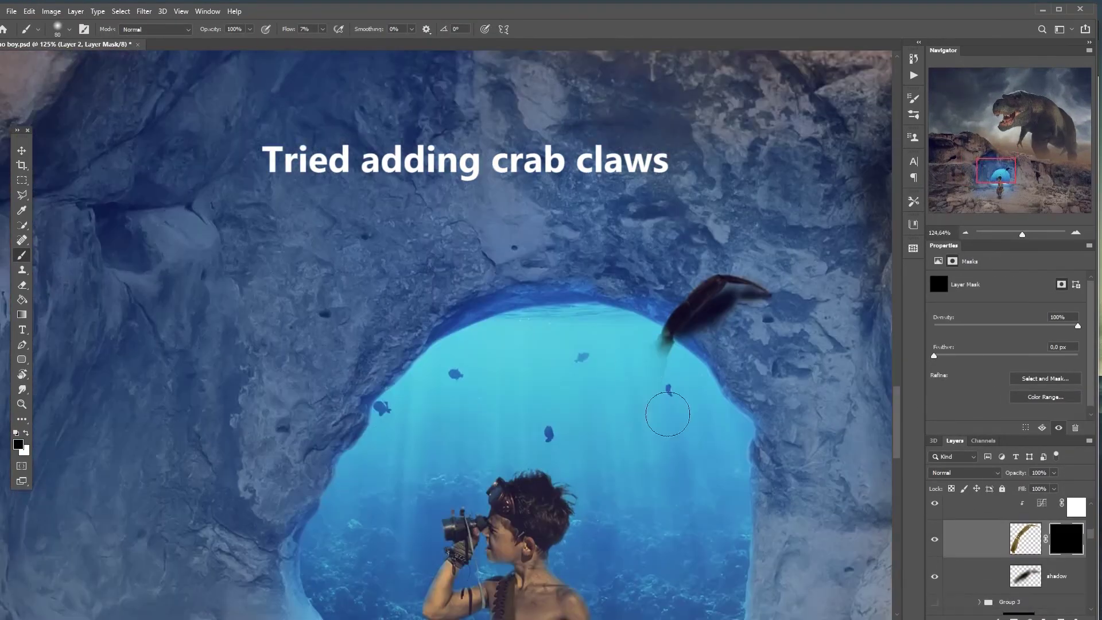
- Remove the layer mask from the claw's Layer 2 and reset the painting colours to black and white
{"action": "left_click", "coordinate": [1066, 538], "text": "shift"}
{"action": "right_click", "coordinate": [1066, 542]}
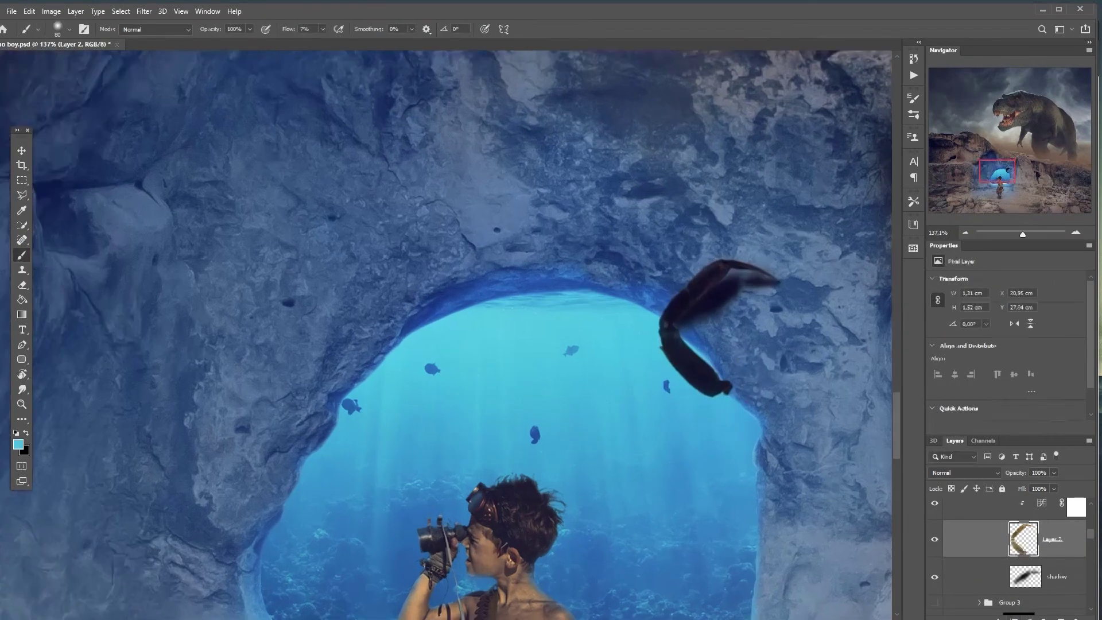
{"action": "key", "text": "d"}
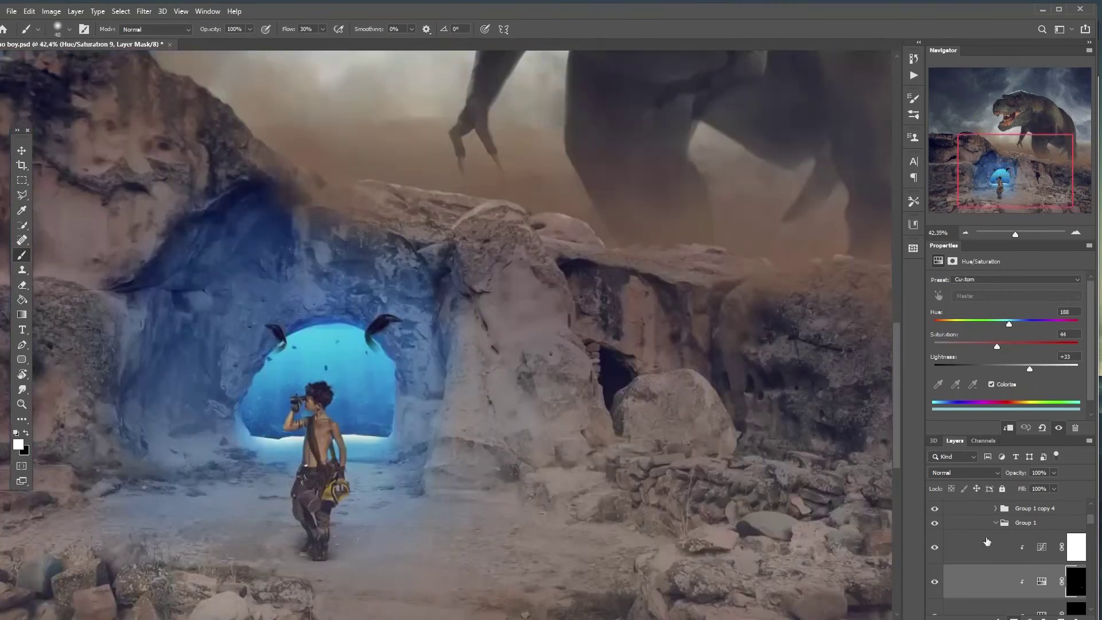
- Select the crab claw's Curves and shadow layers, and bring up the layer commands for the "thing" group
{"action": "left_click", "coordinate": [987, 541]}
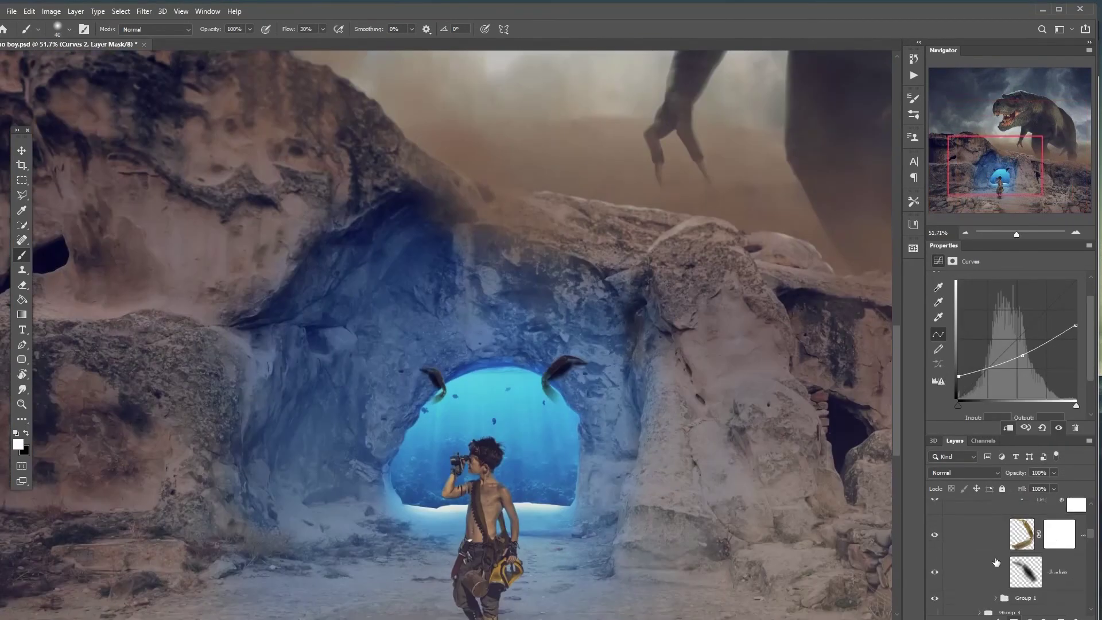
{"action": "left_click", "coordinate": [976, 572]}
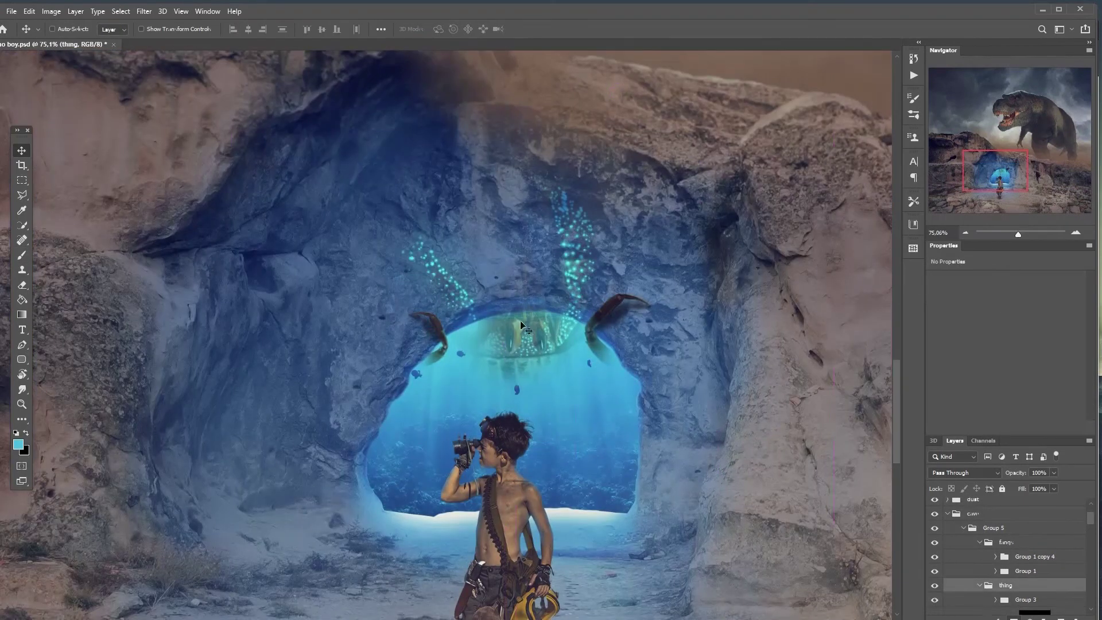
{"action": "left_click", "coordinate": [76, 11]}
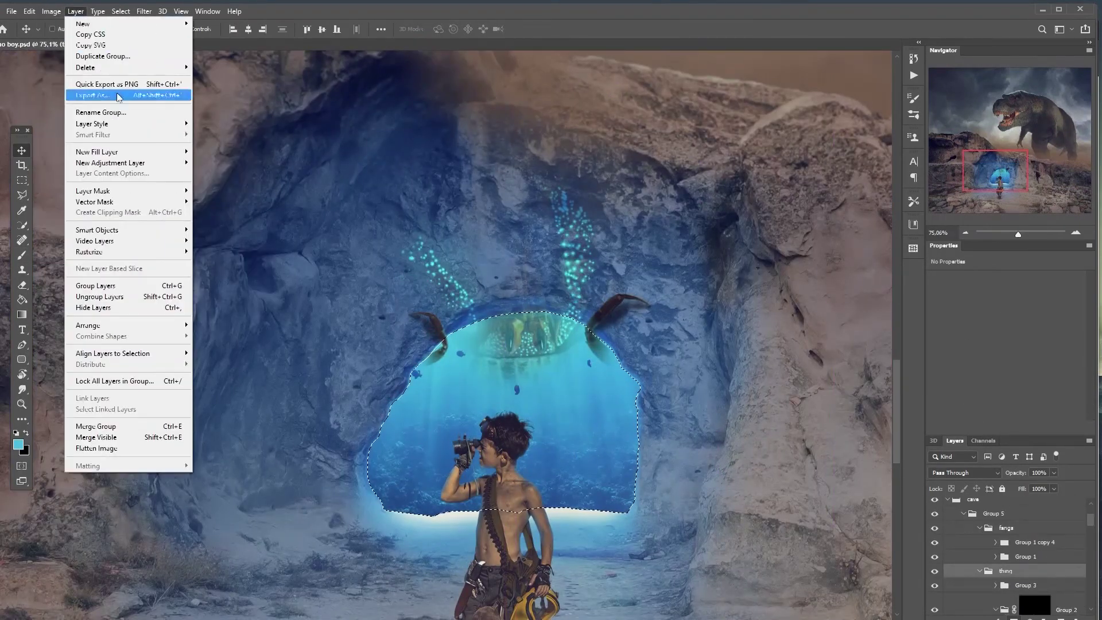
{"action": "mouse_move", "coordinate": [78, 23]}
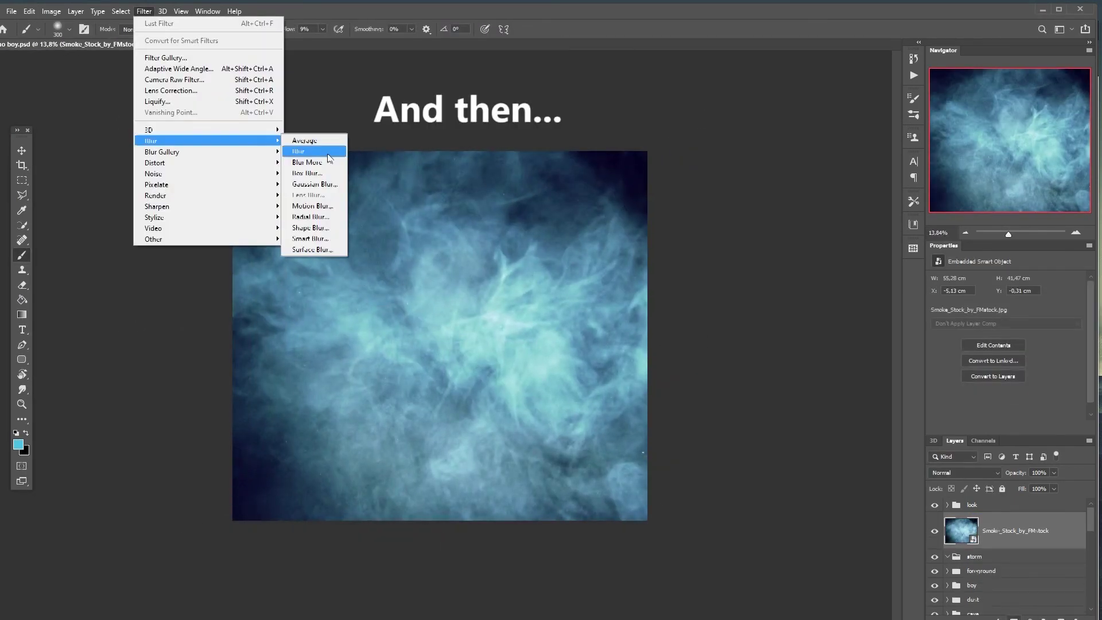
- Try blending the smoke stock image over the scene in Screen mode
{"action": "left_click", "coordinate": [330, 152]}
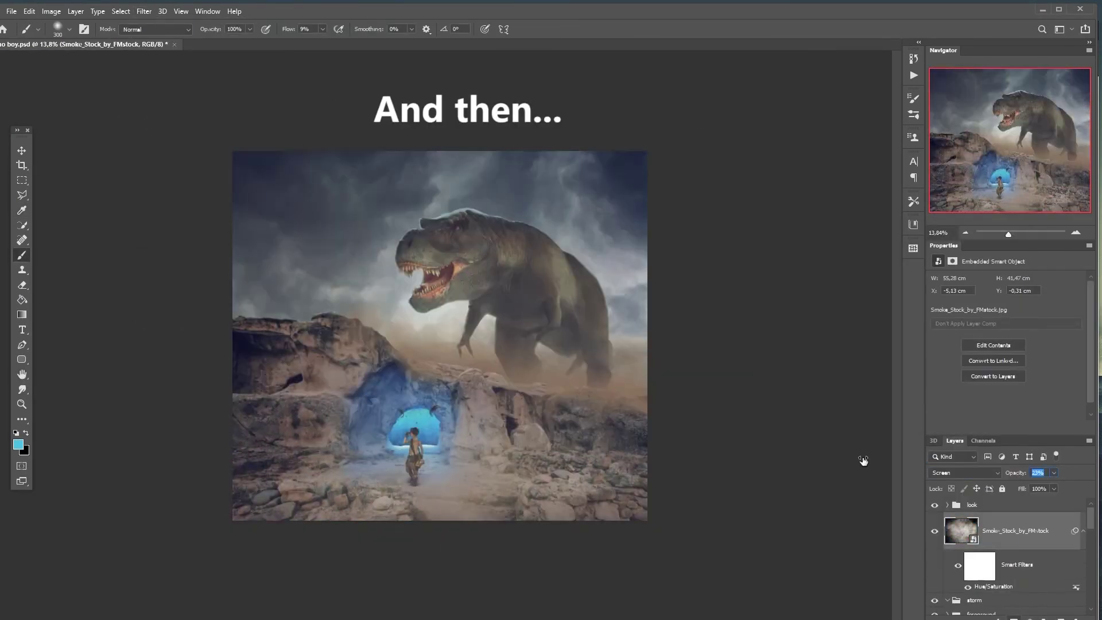
- Add a layer in the storm group and paint tan dust over the left side of the scene with a preset brush
{"action": "left_click", "coordinate": [1061, 617]}
{"action": "right_click", "coordinate": [333, 187]}
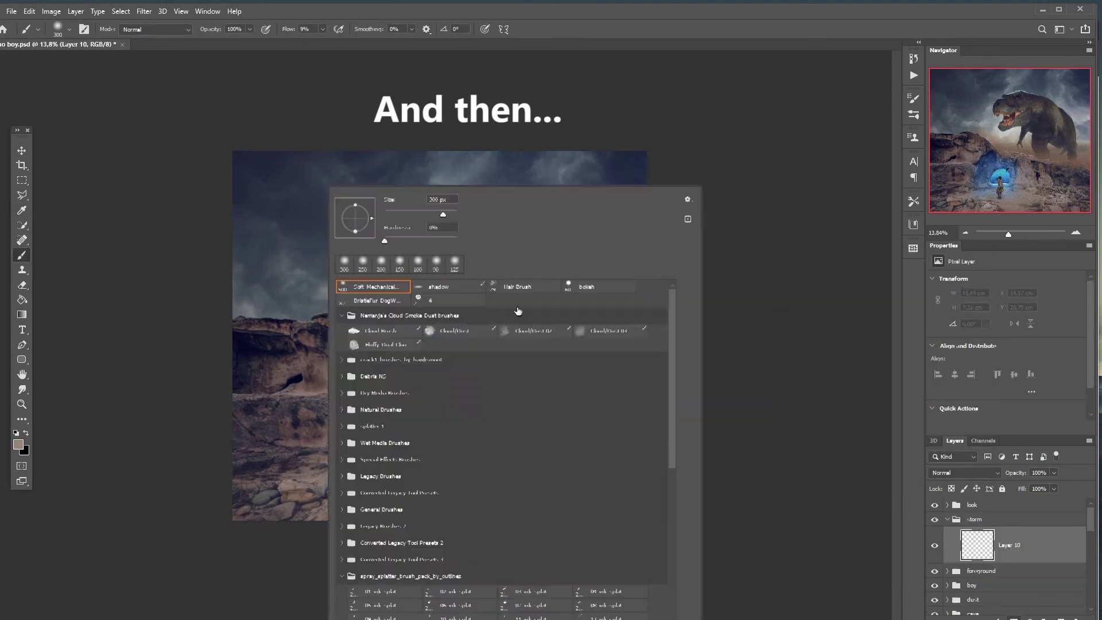
{"action": "left_click", "coordinate": [402, 253]}
{"action": "key", "text": "Return"}
{"action": "left_click_drag", "start_coordinate": [226, 350], "coordinate": [302, 290]}
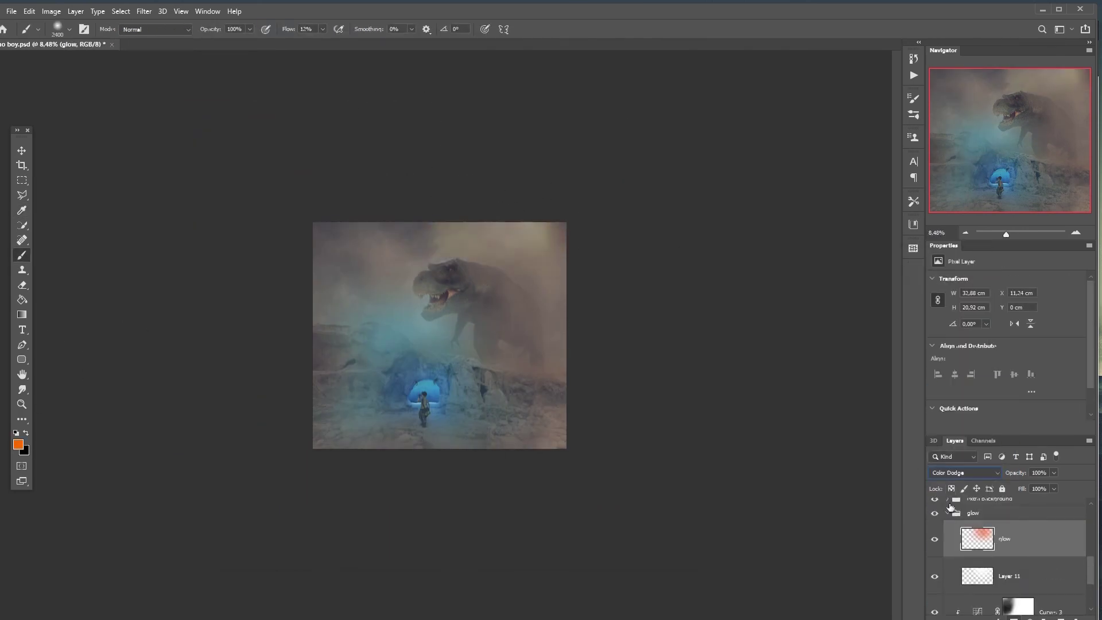
- Select Layer 11 beneath the Color Dodge glow layer in the glow group
{"action": "left_click", "coordinate": [973, 571]}
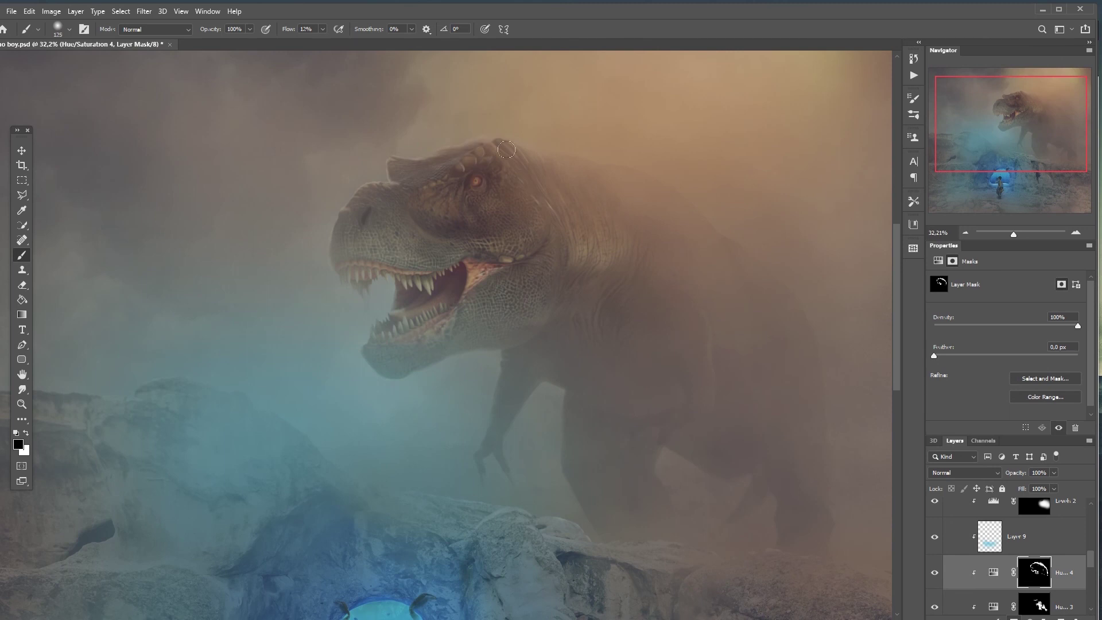
- Set the foreground colour to bright blue (RGB 46, 193, 240) for brushing on the ekstra glow layer in the cave group
{"action": "scroll", "coordinate": [428, 315], "scroll_direction": "down", "scroll_amount": 5}
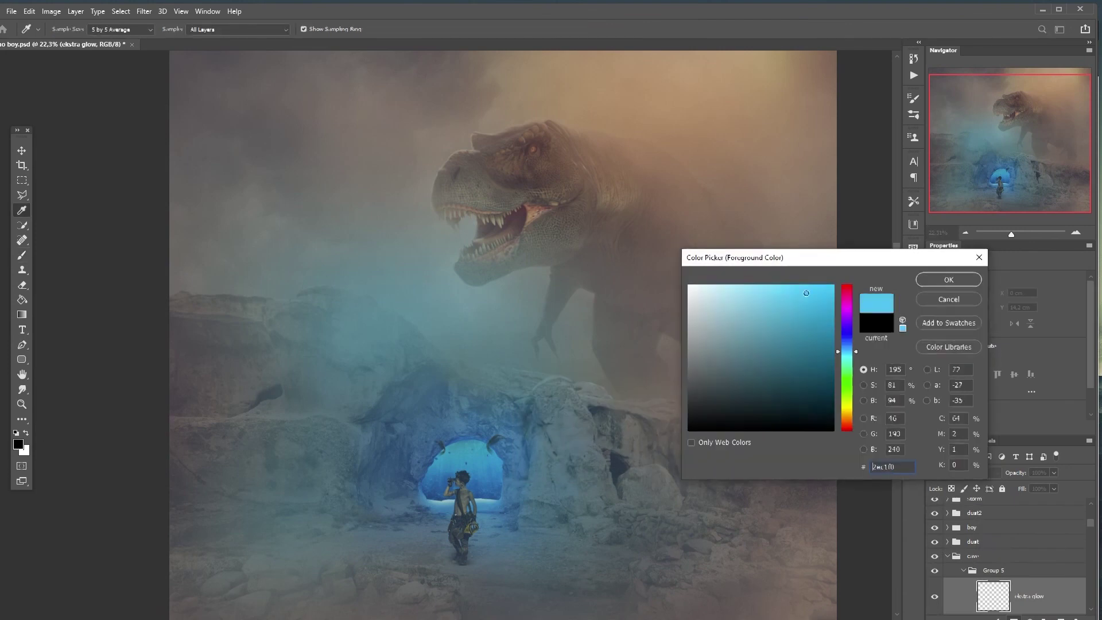
{"action": "key", "text": "Return"}
{"action": "key", "text": "b"}
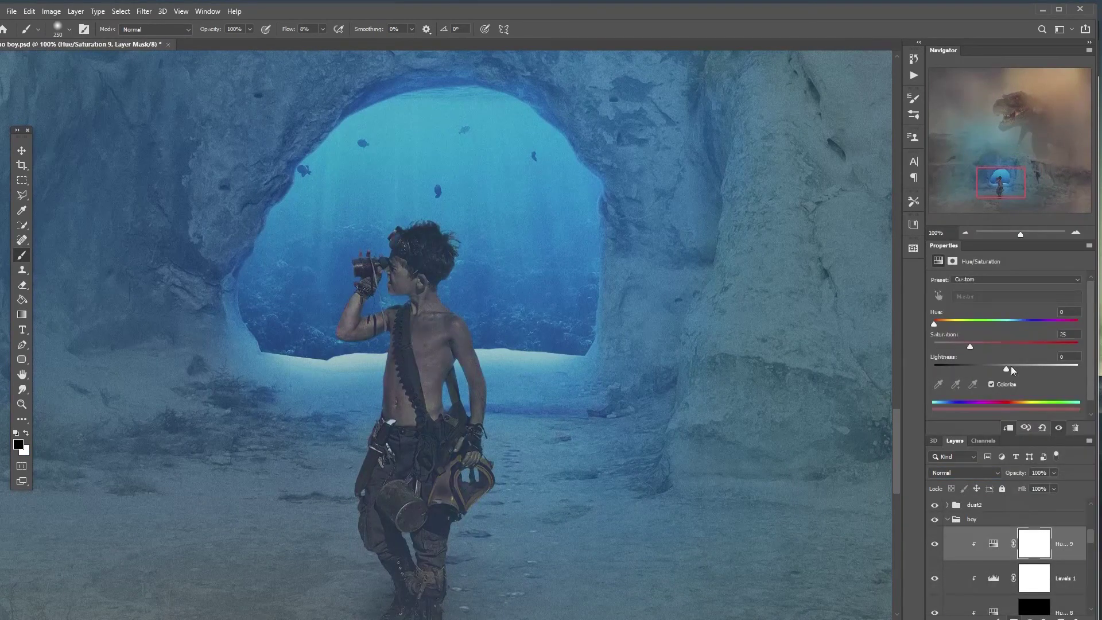
- Colorize the boy's new Hue/Saturation adjustment with hue 194, saturation 70 and lightness +35
{"action": "left_click_drag", "start_coordinate": [999, 324], "coordinate": [1012, 324]}
{"action": "left_click_drag", "start_coordinate": [1011, 369], "coordinate": [1035, 369]}
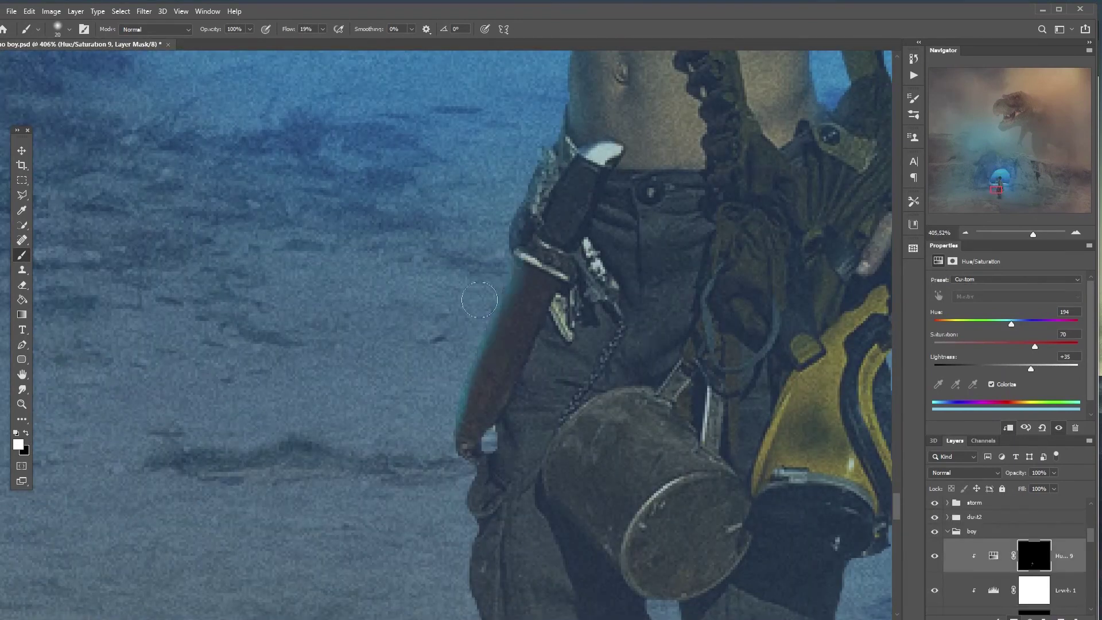
- Paint blue rim light along the boy's trousers, knife, torso and arm on the Hue/Saturation 9 mask with a small brush
{"action": "mouse_move", "coordinate": [541, 435]}
{"action": "left_mouse_down"}
{"action": "mouse_move", "coordinate": [528, 455]}
{"action": "mouse_move", "coordinate": [436, 140]}
{"action": "left_mouse_up"}
{"action": "key", "text": "bracketleft"}
{"action": "left_click_drag", "start_coordinate": [543, 302], "coordinate": [550, 334]}
{"action": "mouse_move", "coordinate": [364, 362]}
{"action": "left_mouse_down"}
{"action": "mouse_move", "coordinate": [420, 436]}
{"action": "mouse_move", "coordinate": [436, 585]}
{"action": "left_mouse_up"}
{"action": "left_click_drag", "start_coordinate": [803, 321], "coordinate": [480, 323]}
{"action": "scroll", "coordinate": [548, 347], "scroll_direction": "up", "scroll_amount": 15}
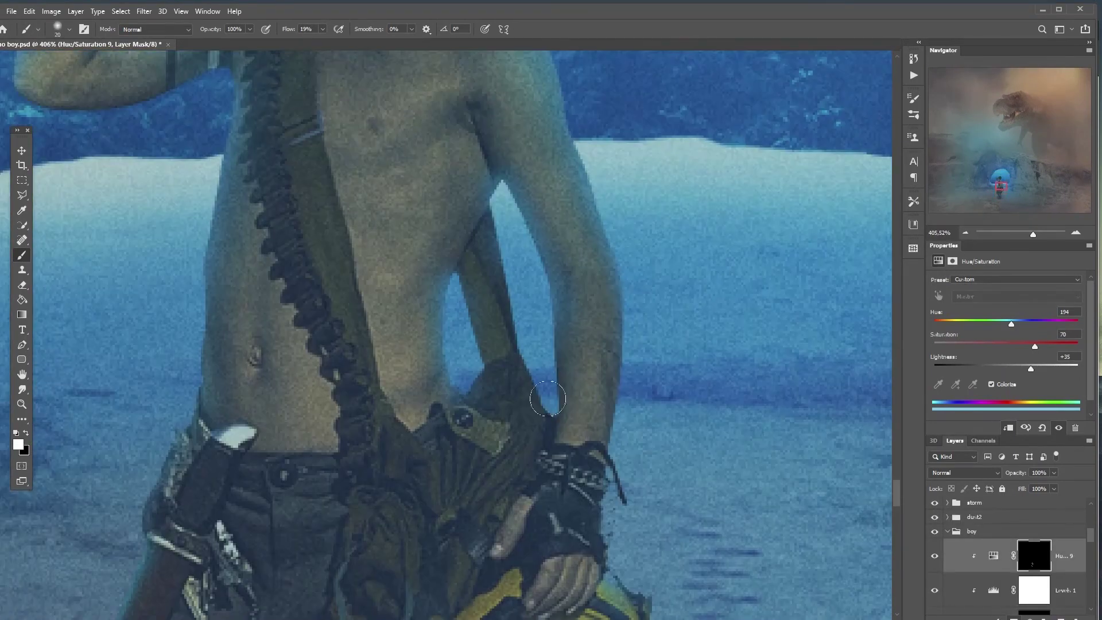
{"action": "key", "text": "bracketleft"}
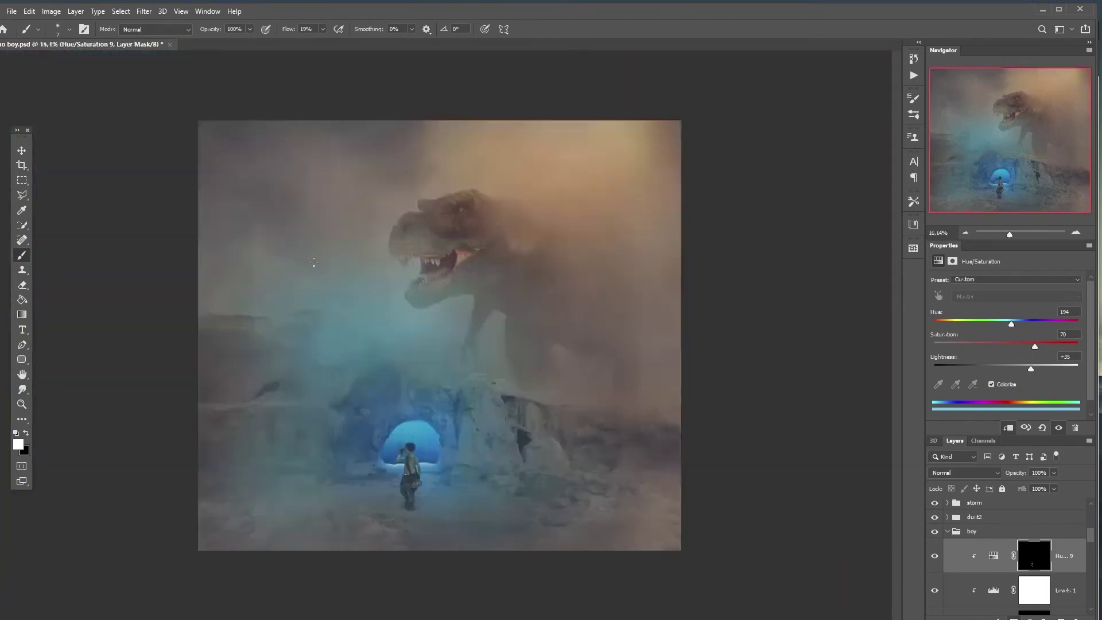
- Add a clipped Curves adjustment above Hue/Saturation 8 in the boy group, lifting the black point to output 31
{"action": "scroll", "coordinate": [557, 515], "scroll_direction": "up", "scroll_amount": 3}
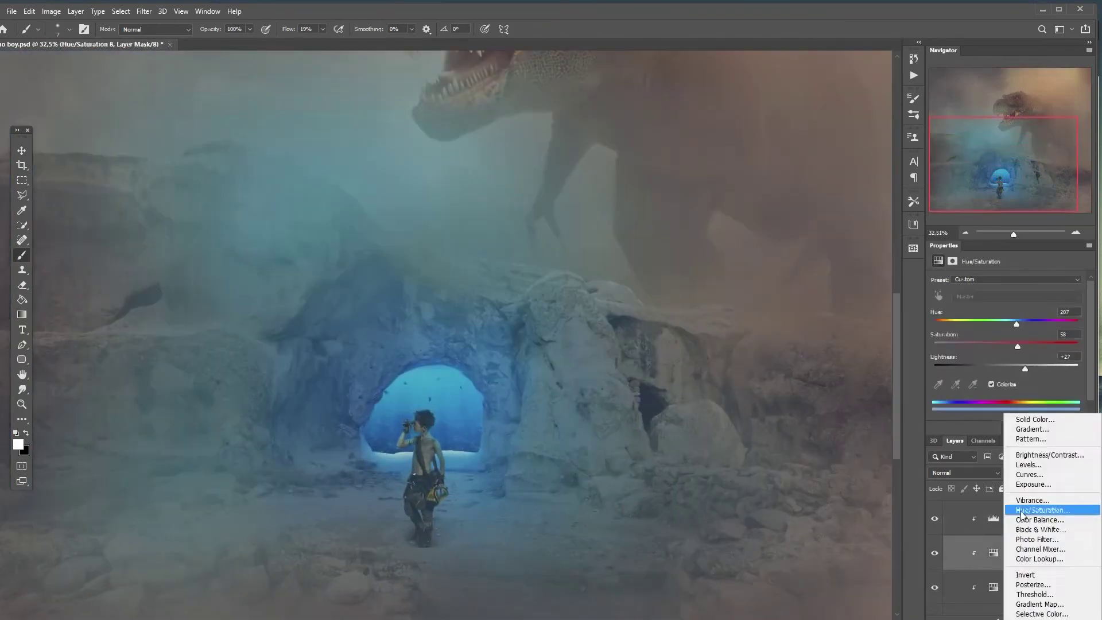
{"action": "left_click", "coordinate": [983, 504]}
{"action": "scroll", "coordinate": [570, 551], "scroll_direction": "down", "scroll_amount": 4}
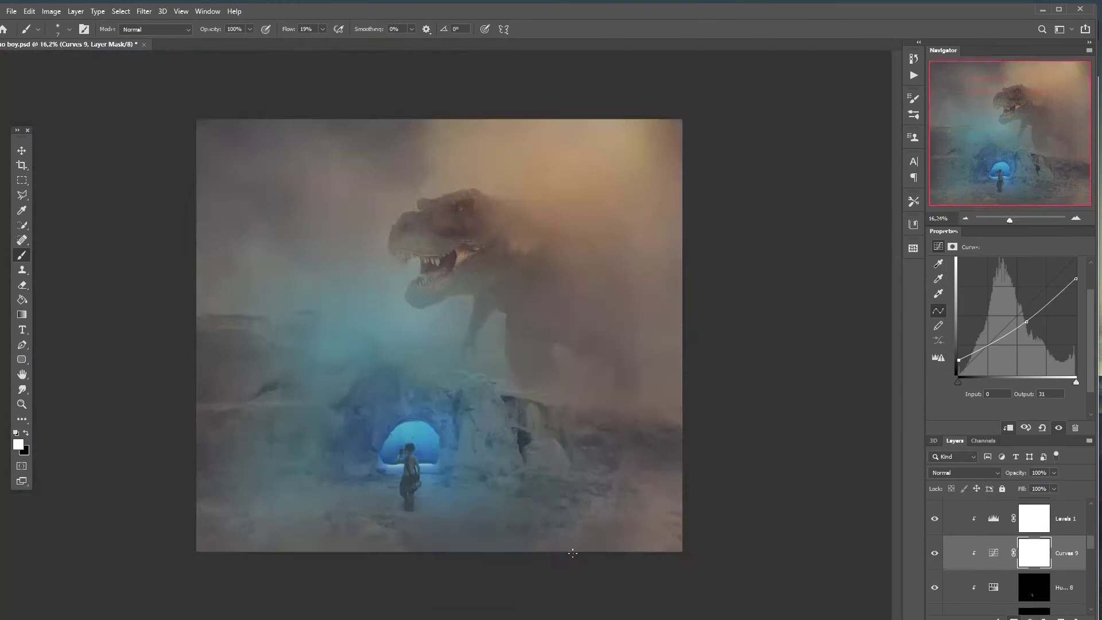
- Swap the painting colours and enlarge the brush for masking the Curves adjustment on the boy
{"action": "scroll", "coordinate": [405, 498], "scroll_direction": "up", "scroll_amount": 8}
{"action": "key", "text": "x"}
{"action": "key", "text": "bracketright"}
{"action": "key", "text": "bracketright"}
{"action": "key", "text": "bracketright"}
{"action": "key", "text": "bracketright"}
{"action": "scroll", "coordinate": [462, 328], "scroll_direction": "down", "scroll_amount": 4}
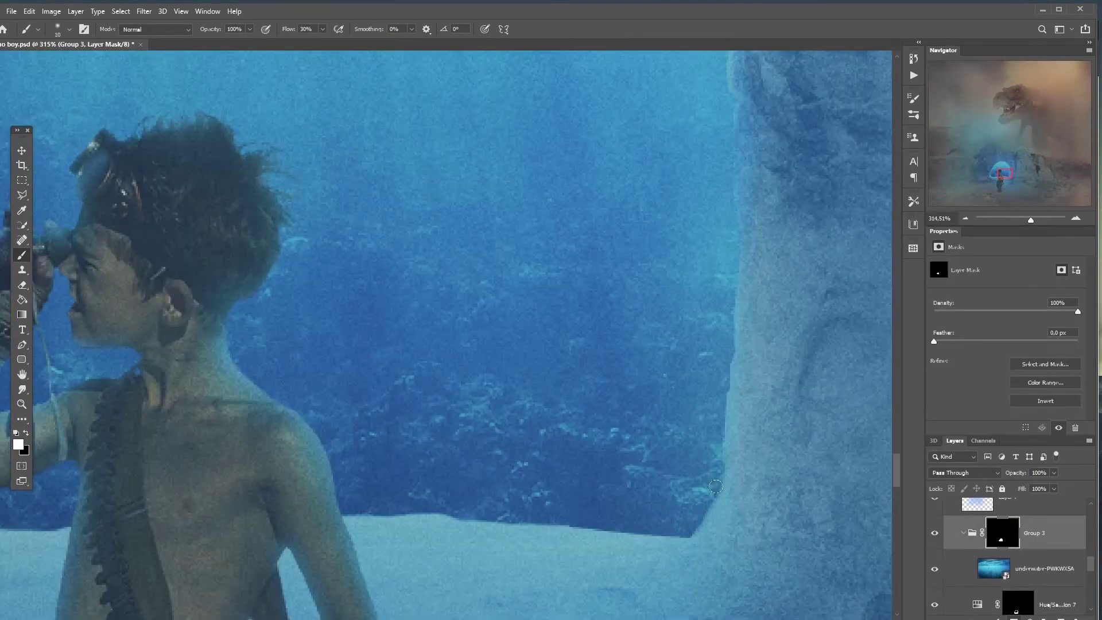
- Touch up the Group 3 mask around the underwater opening and select the brighter glow layer in the cave group
{"action": "left_click_drag", "start_coordinate": [594, 547], "coordinate": [698, 397]}
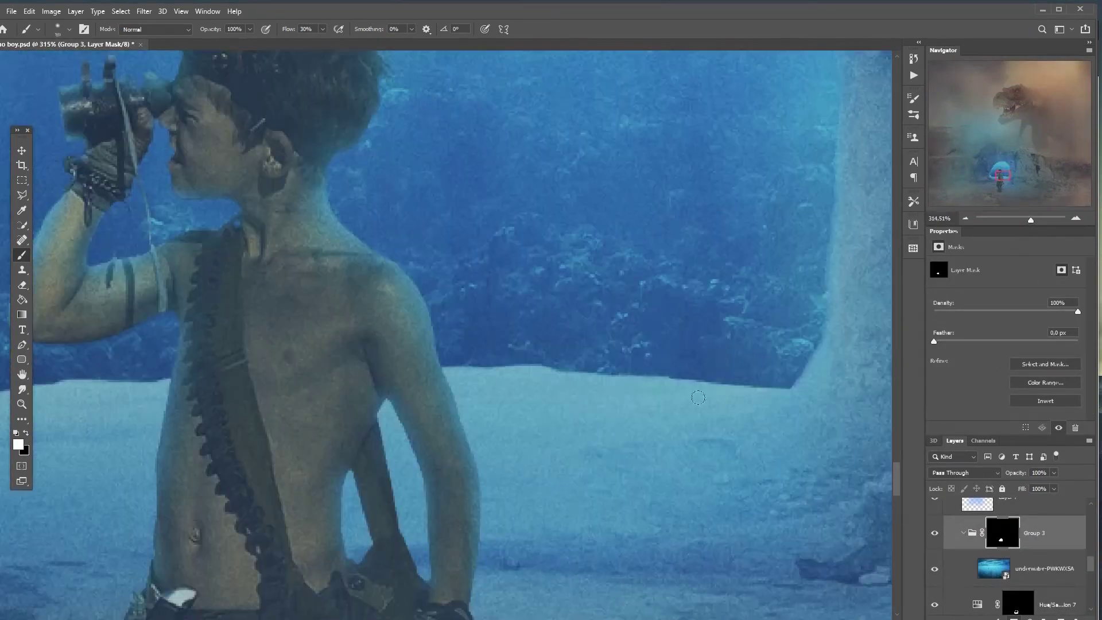
{"action": "scroll", "coordinate": [731, 348], "scroll_direction": "left", "scroll_amount": 10}
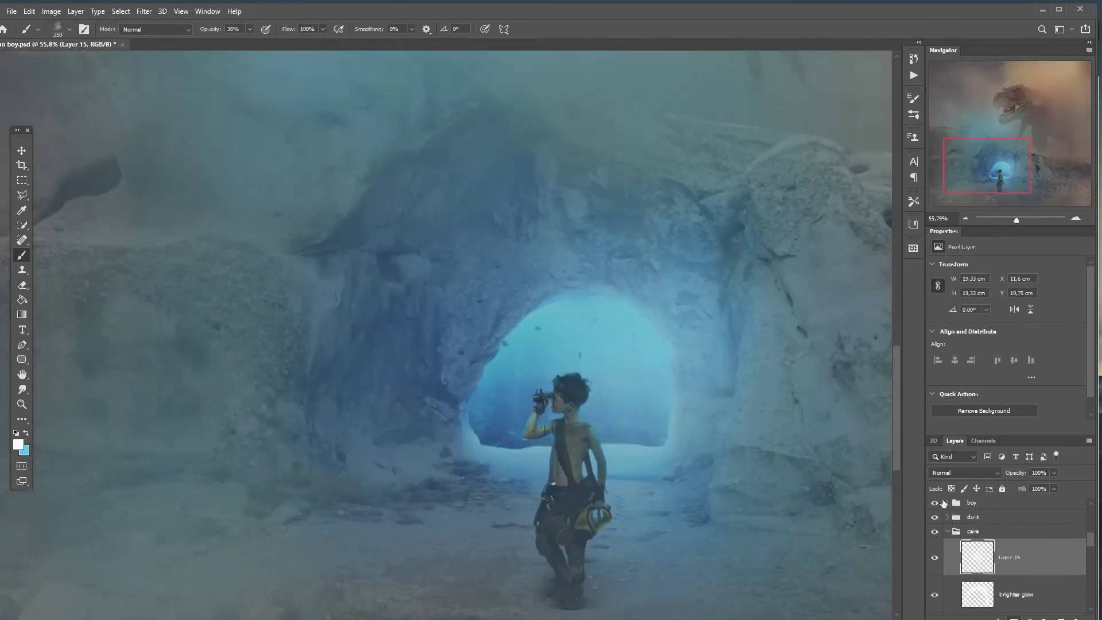
{"action": "left_click", "coordinate": [1033, 588]}
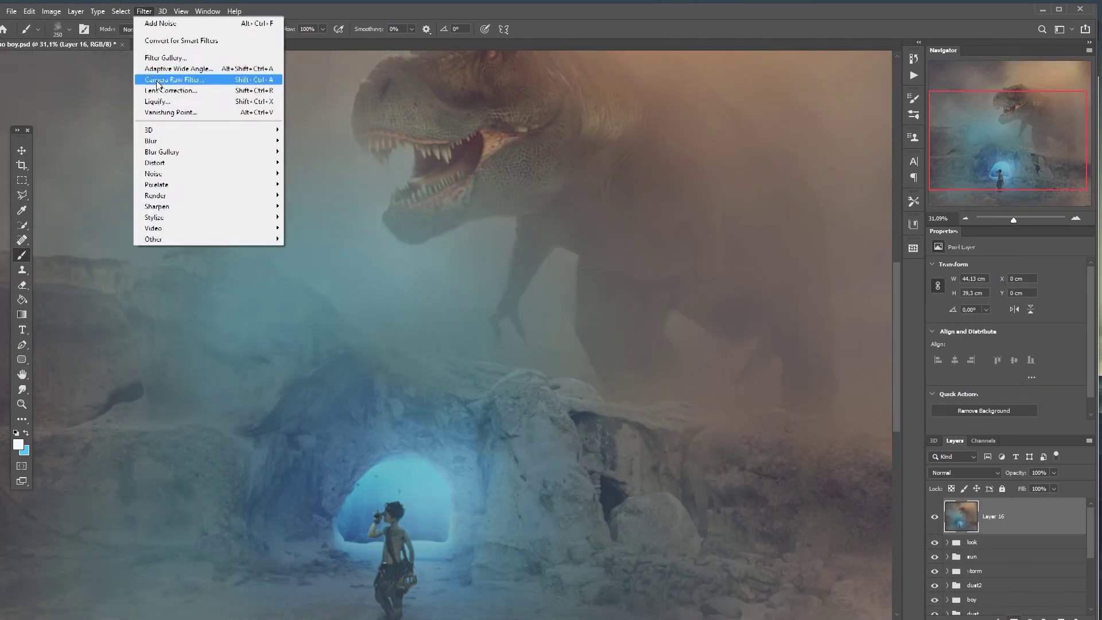
- Grade the merged Layer 16 with the Camera Raw Filter, adjusting texture, grain and the saturation of the blues
{"action": "left_click", "coordinate": [173, 74]}
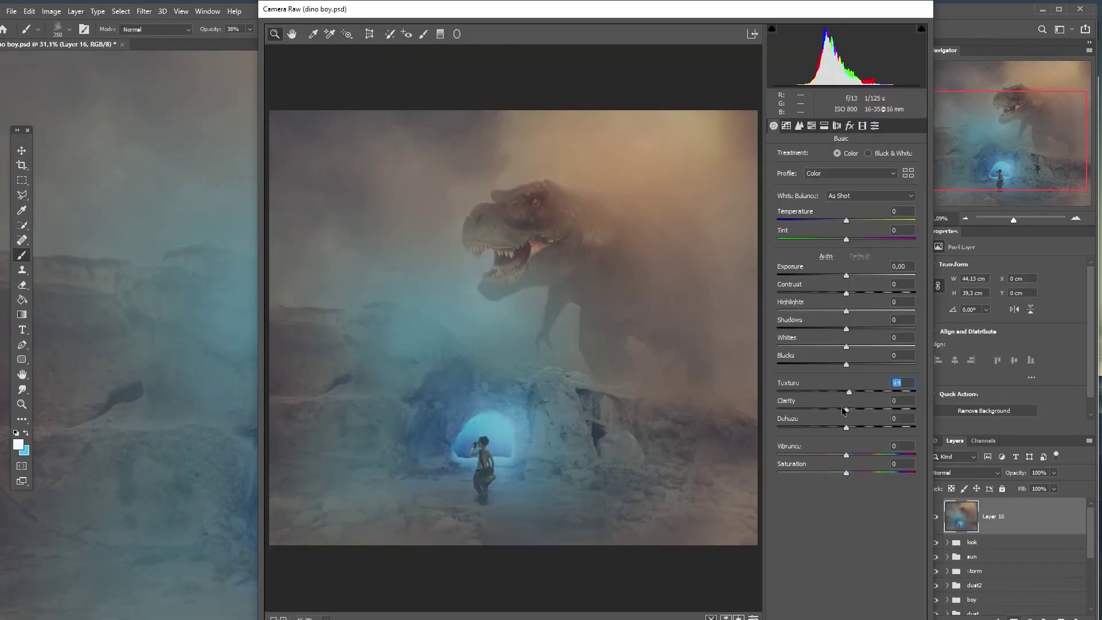
{"action": "key", "text": "ctrl+alt+3"}
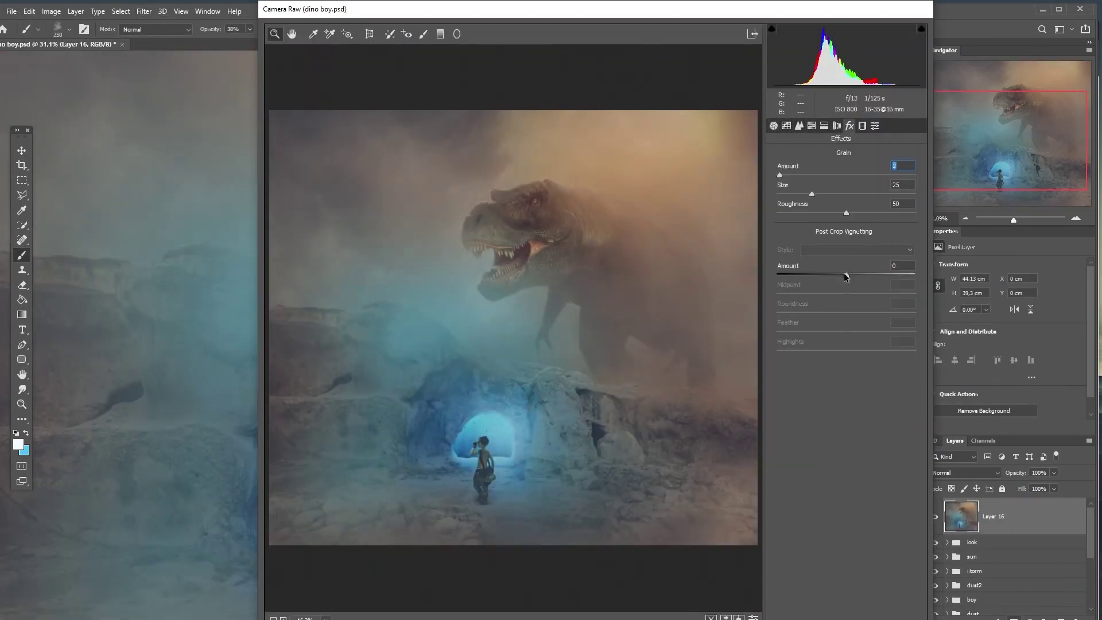
{"action": "key", "text": "ctrl+alt+4"}
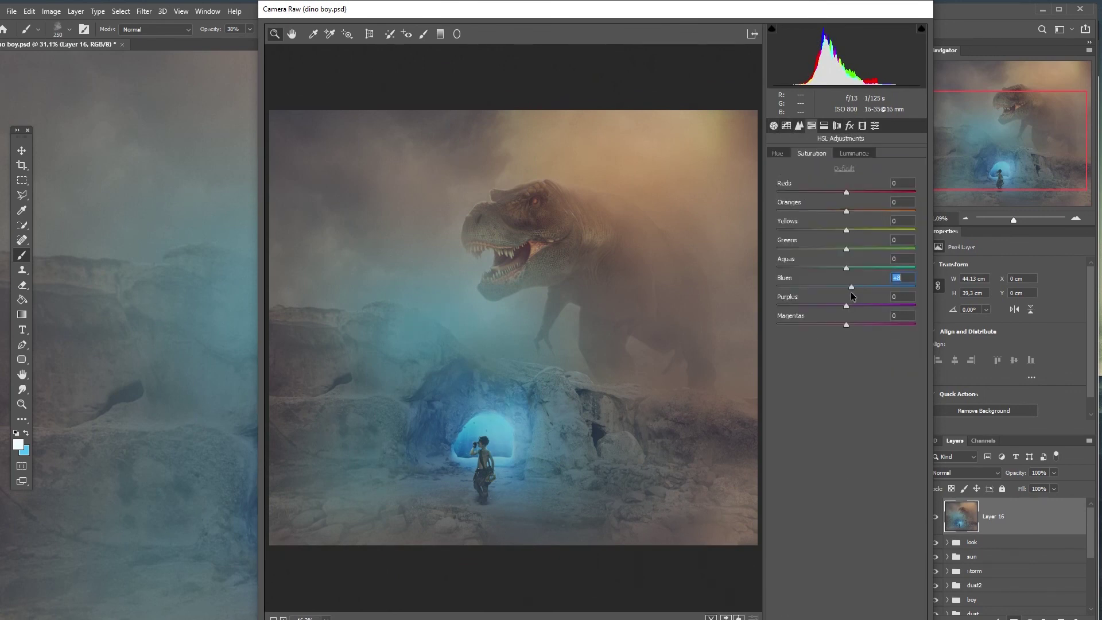